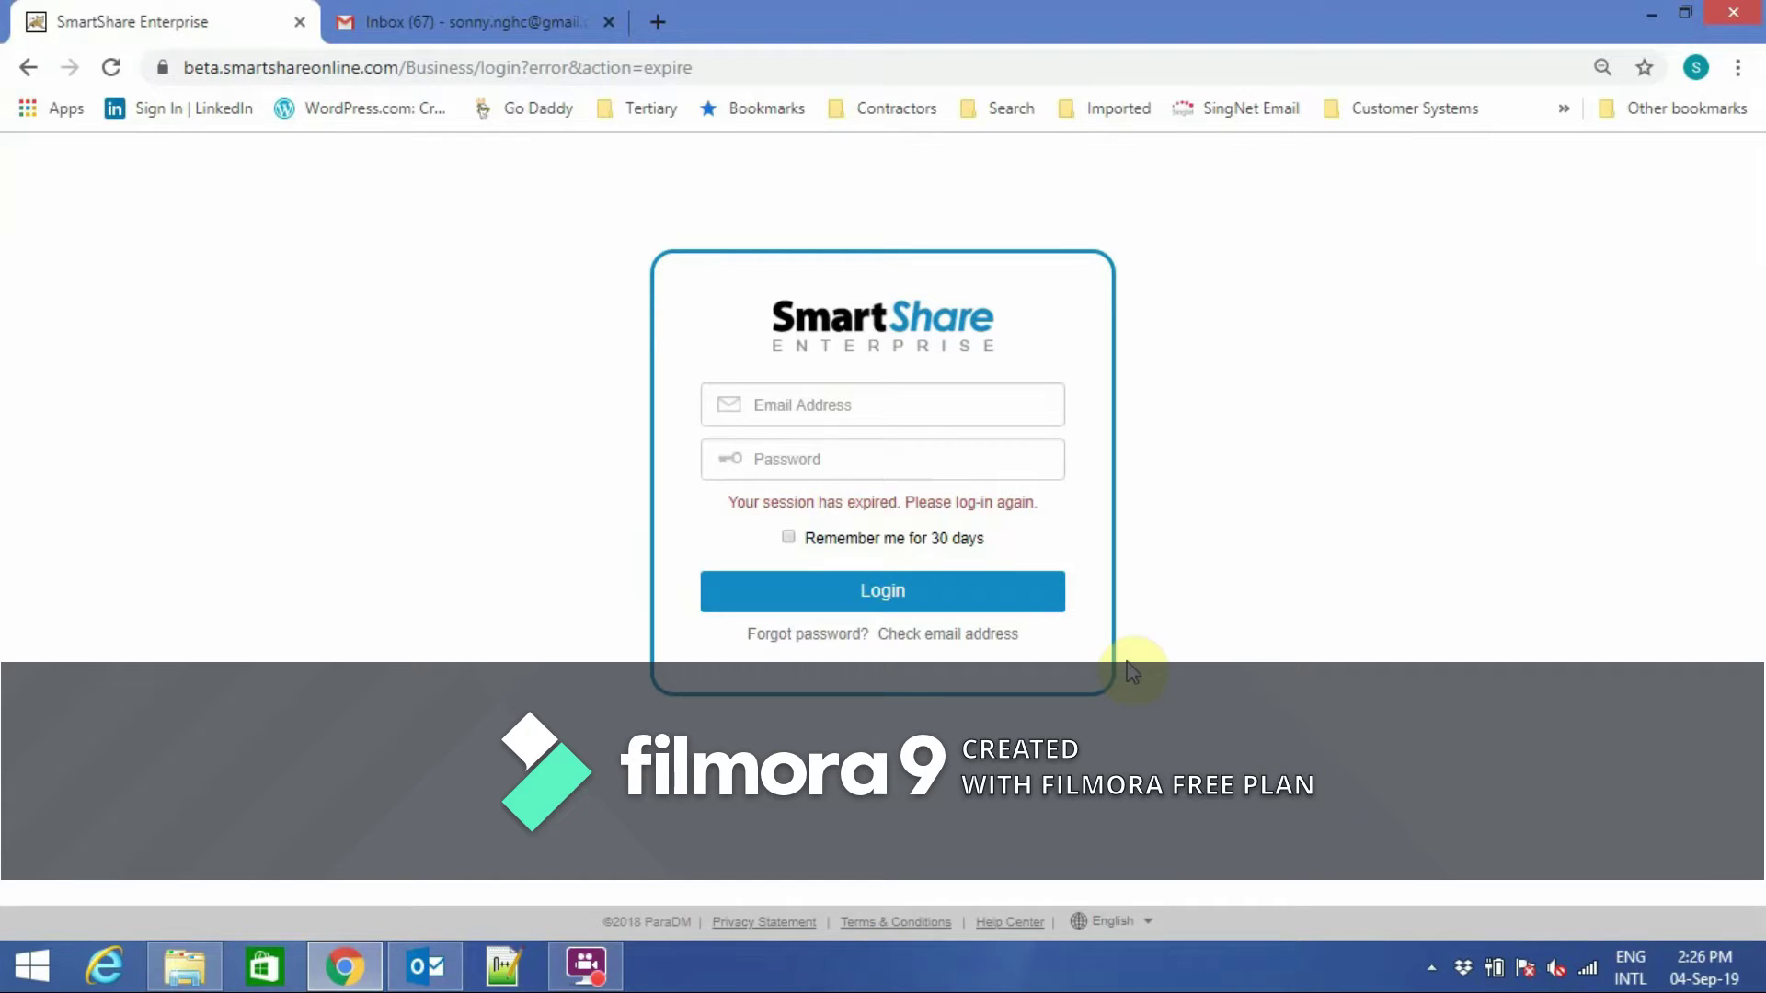
Log back into SmartShare Enterprise with the account e-mail address and password.
left_click(879, 406)
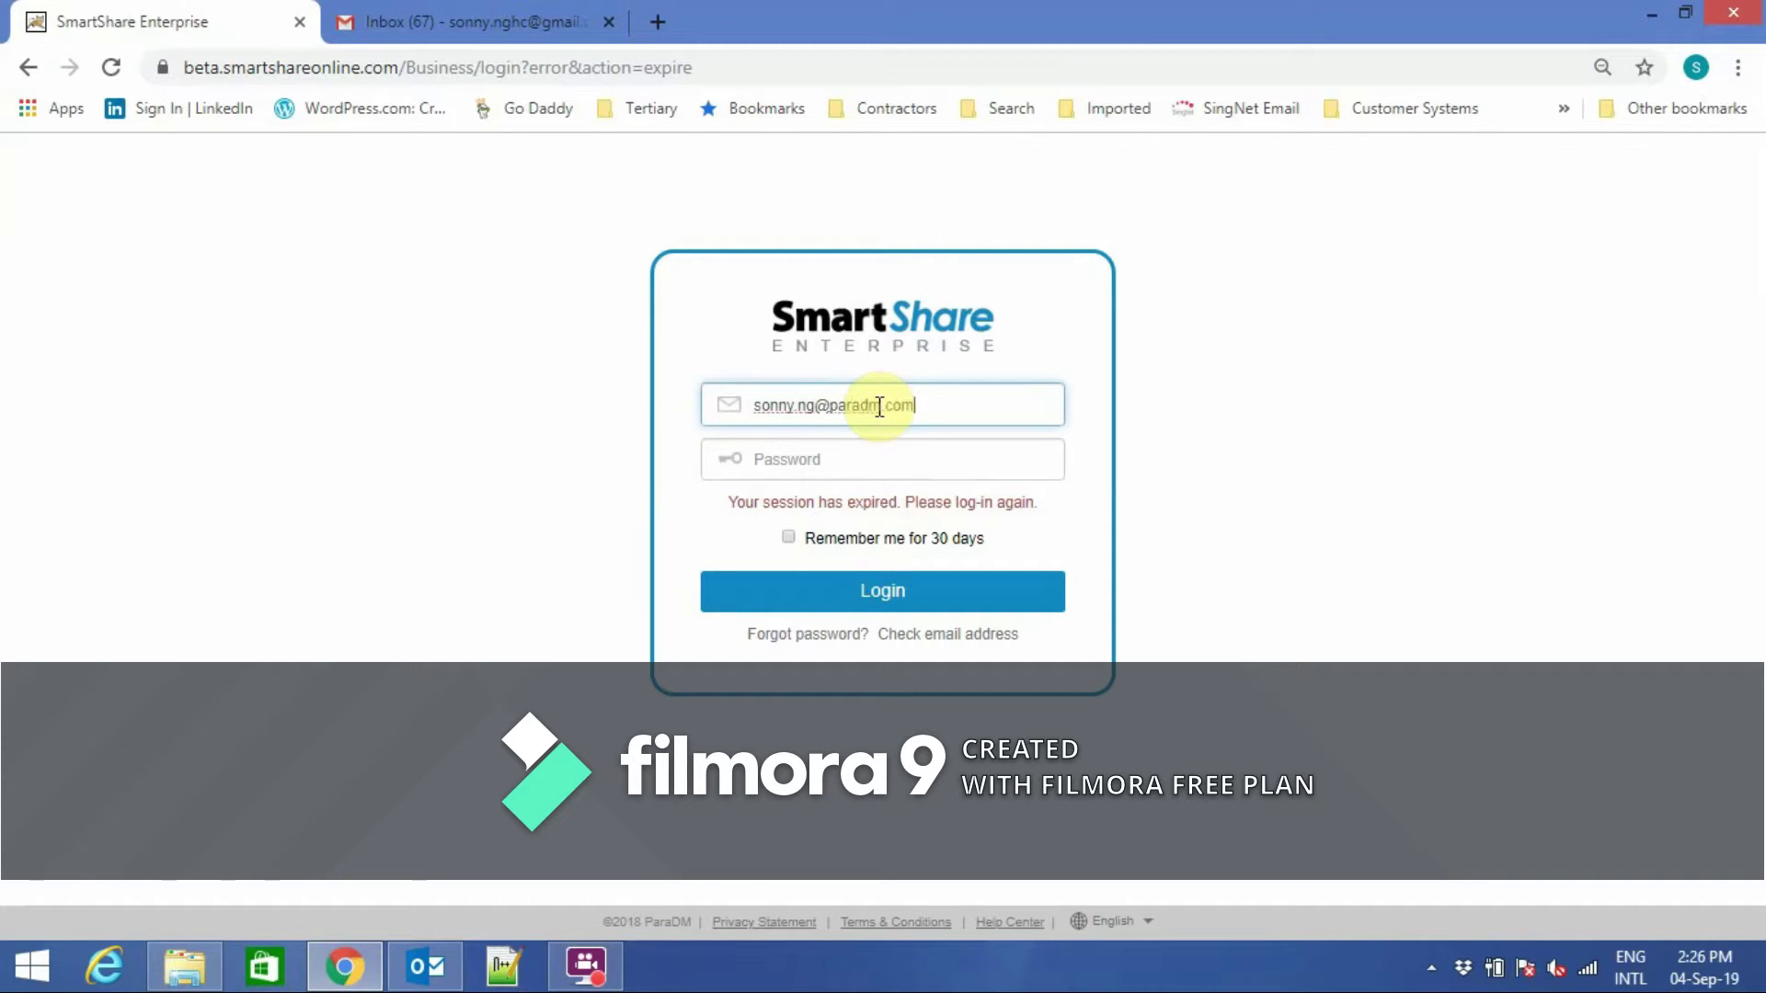
left_click(861, 458)
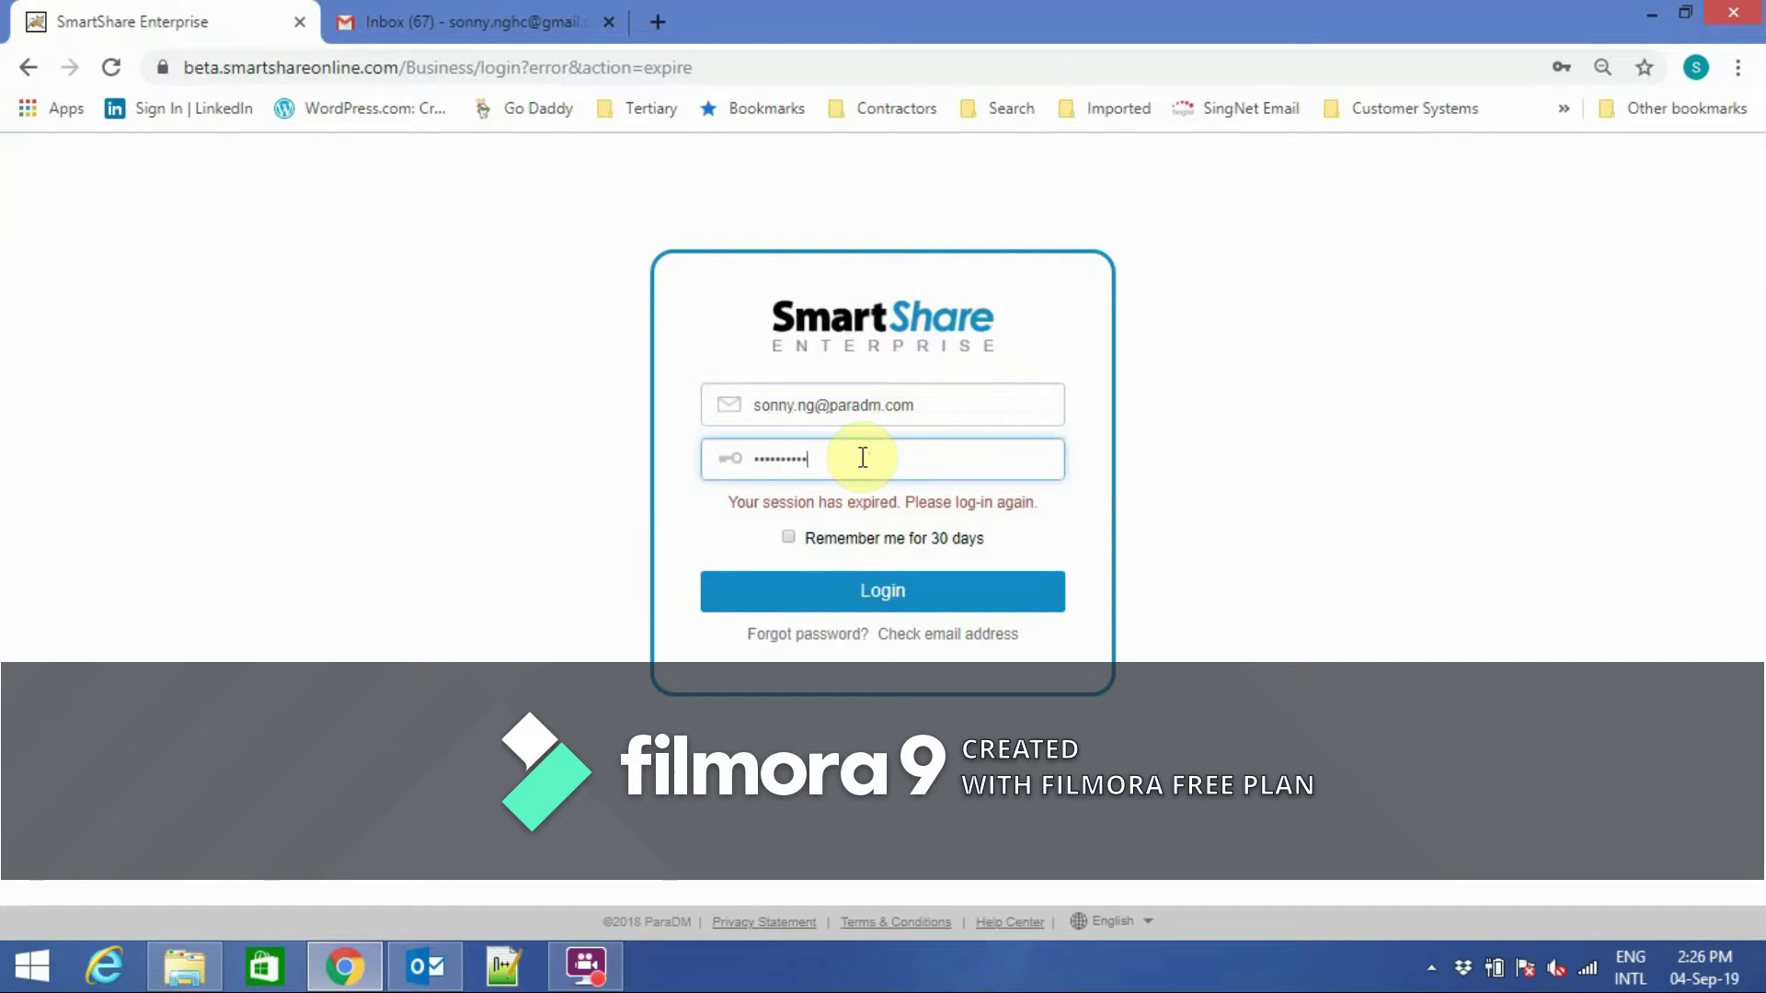
left_click(885, 596)
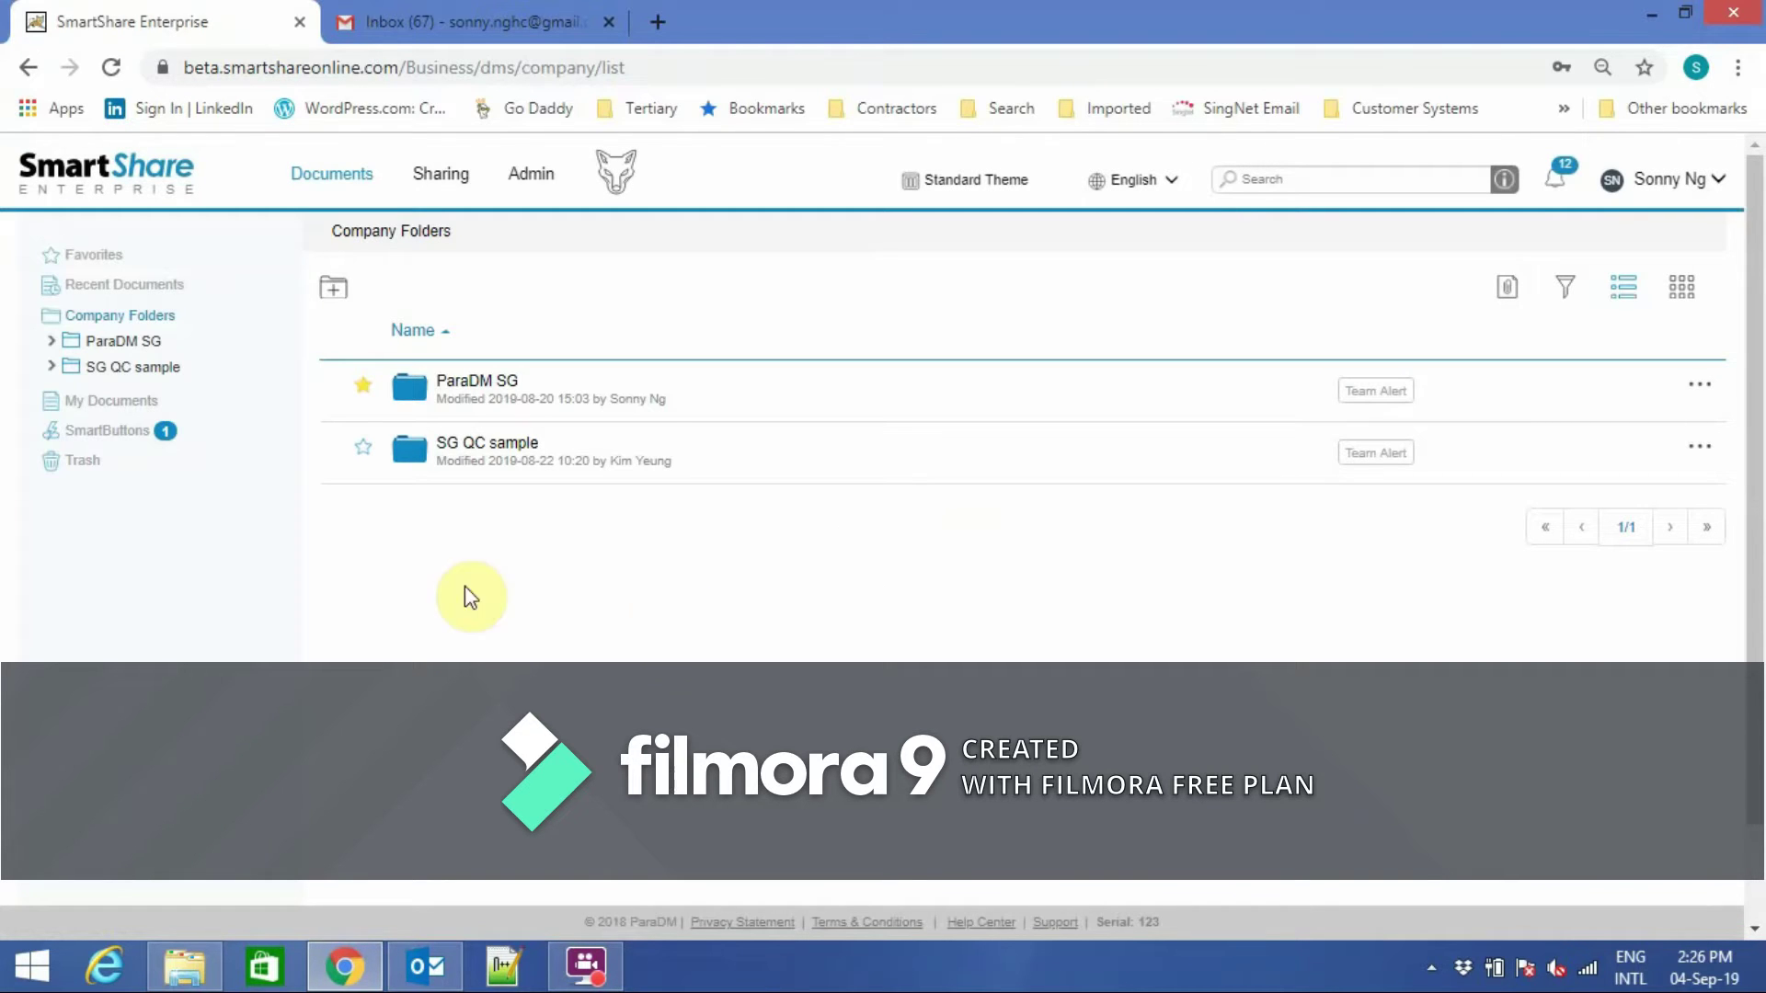
Browse ParaDM SG > Marketing, view two-factor options without saving, then open SG QC sample.
left_click(135, 343)
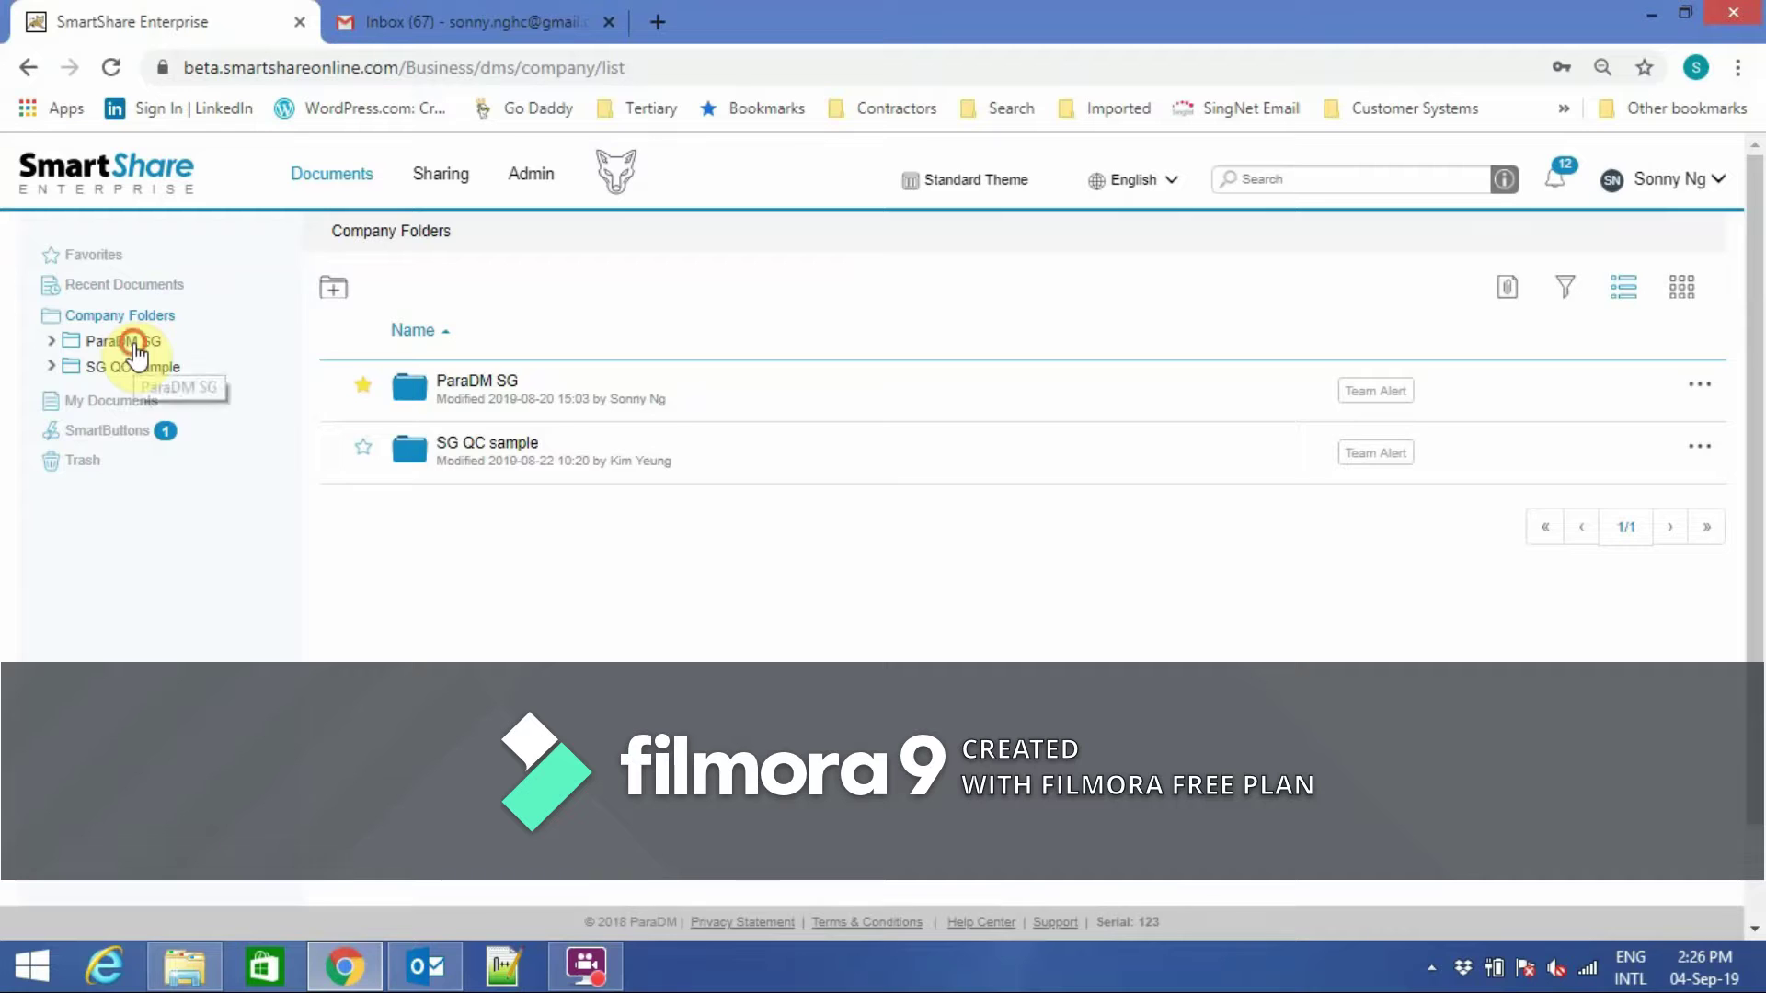
left_click(142, 370)
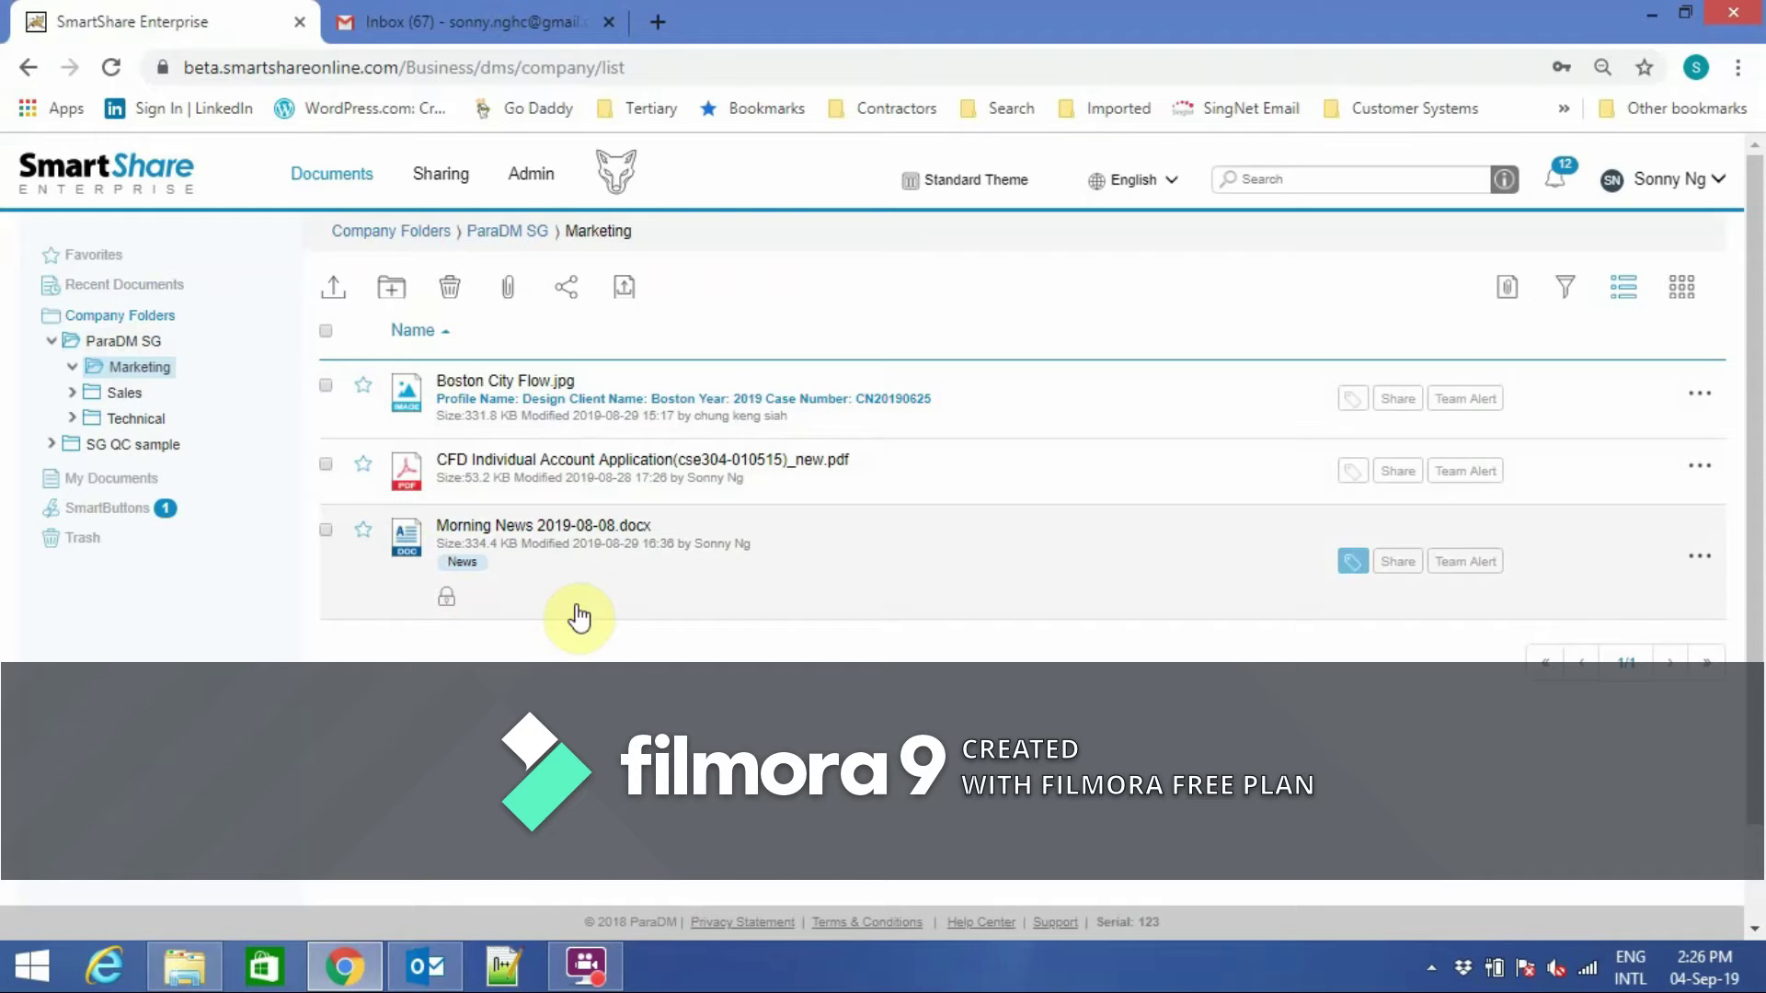
left_click(1709, 181)
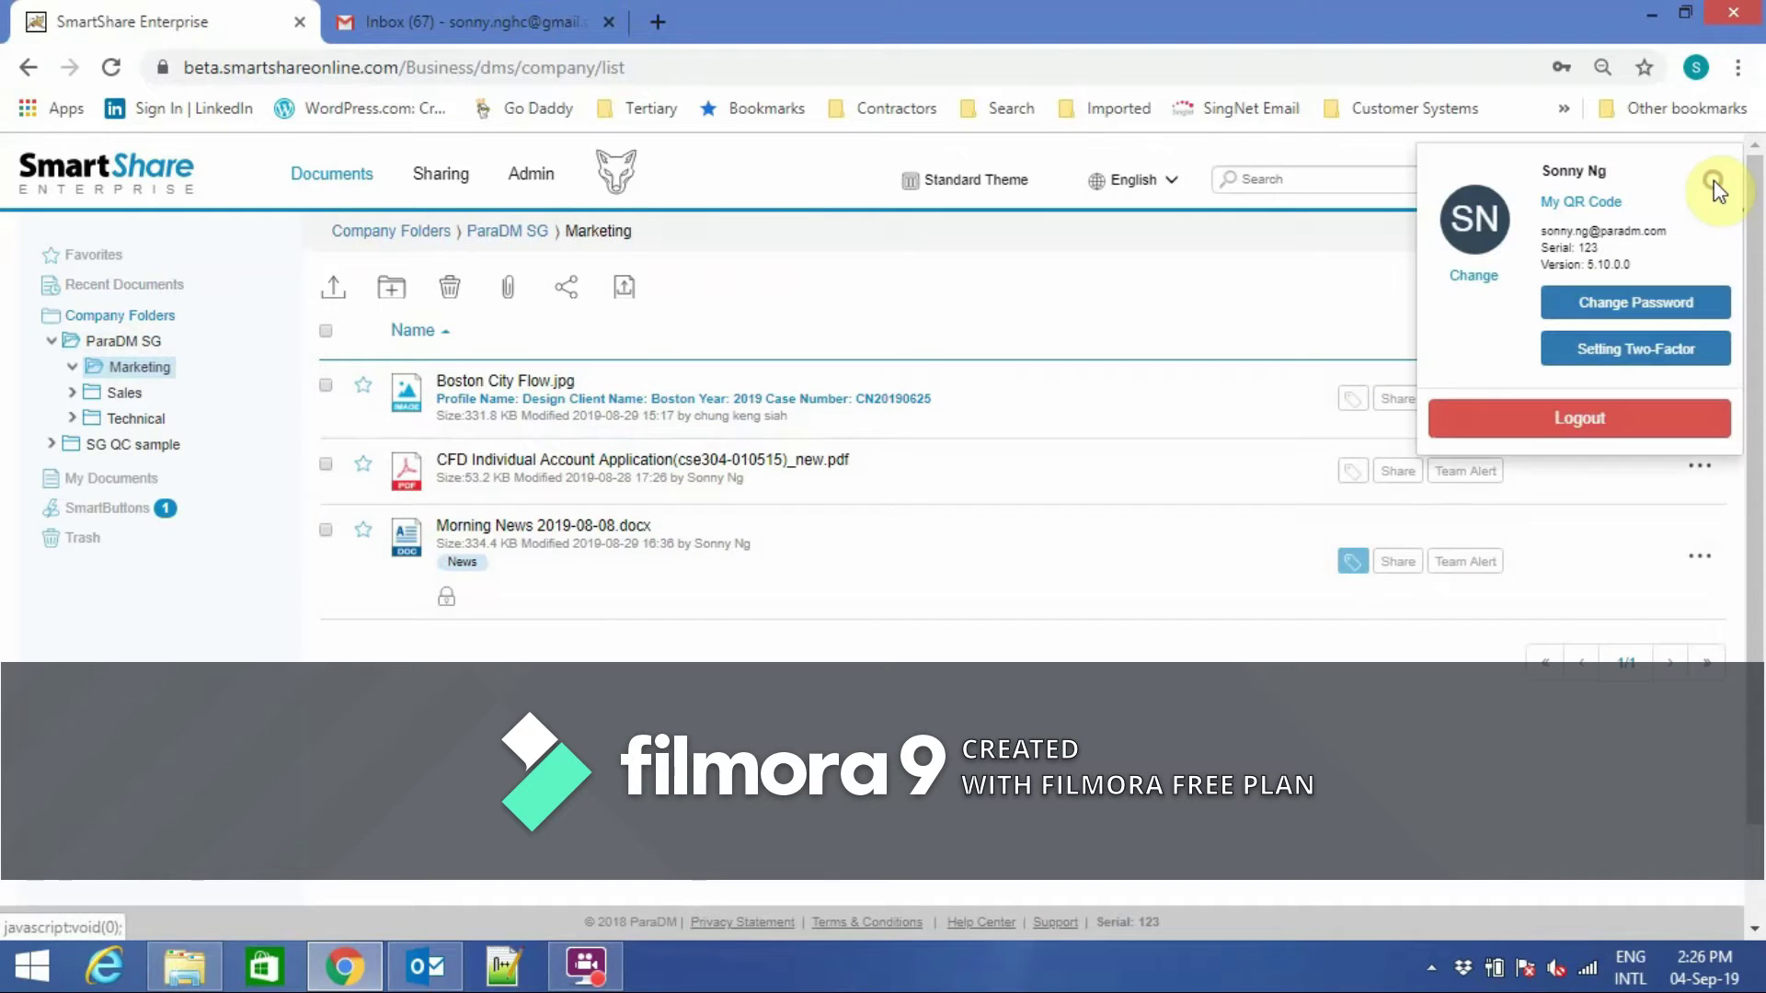
left_click(1667, 358)
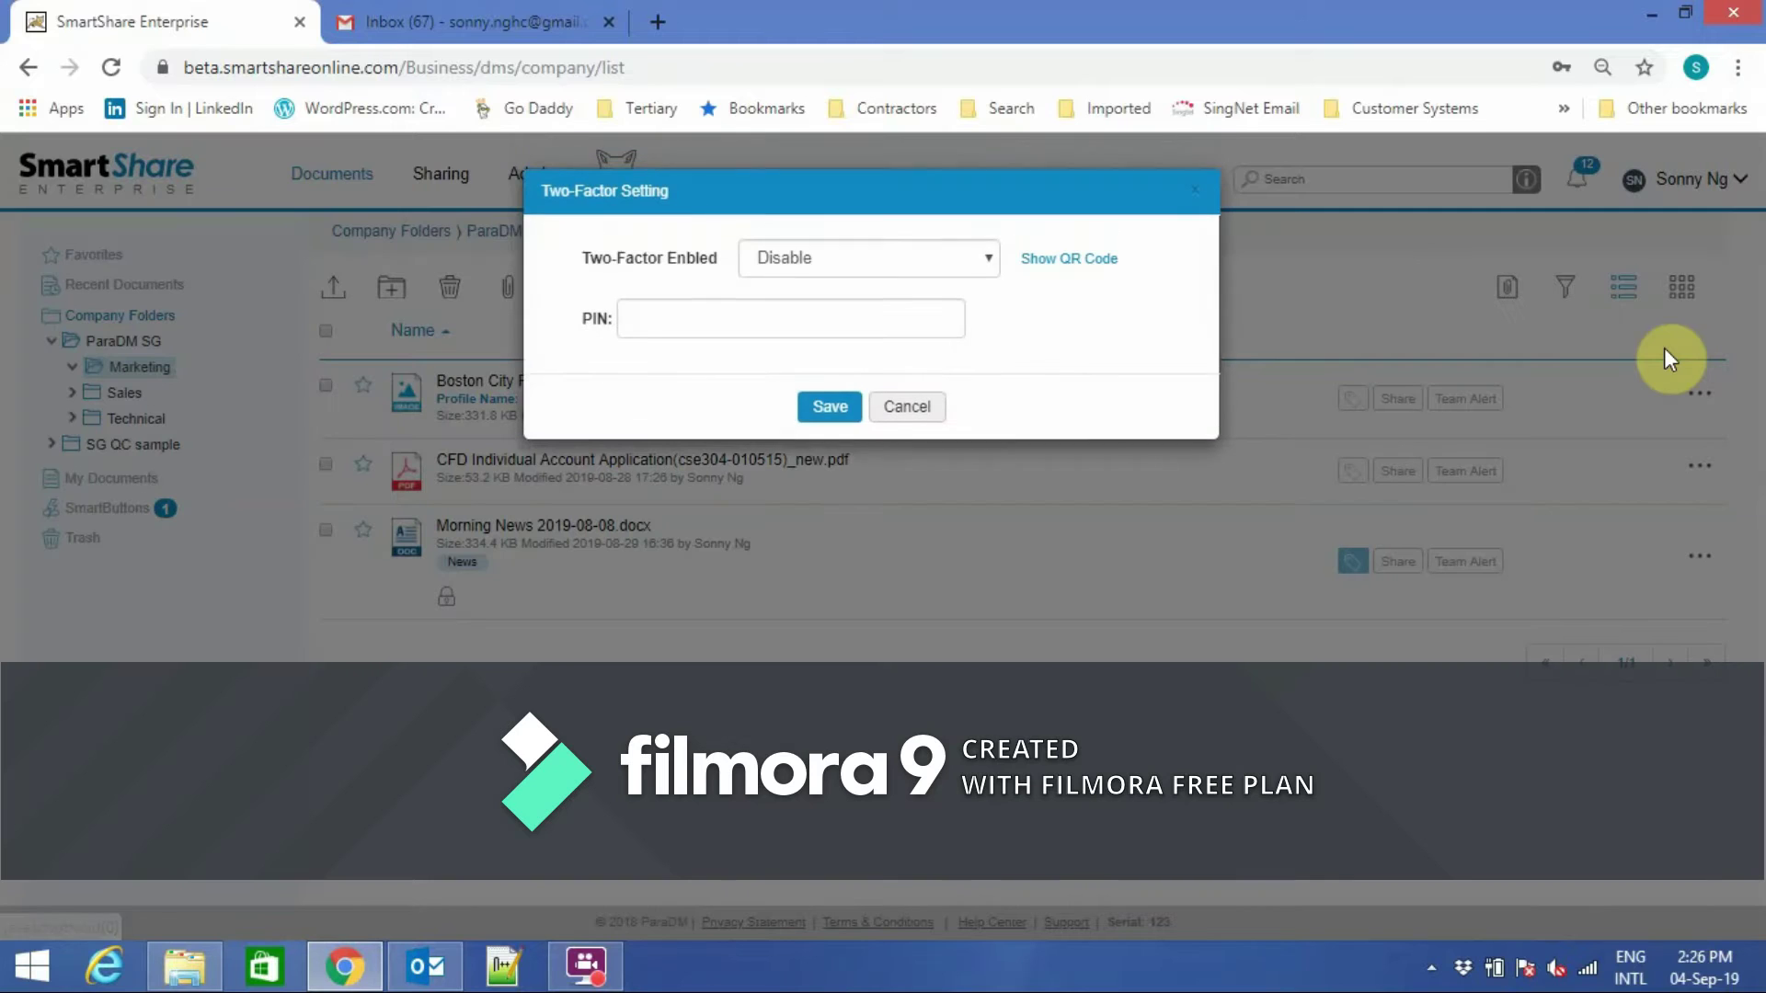
left_click(994, 260)
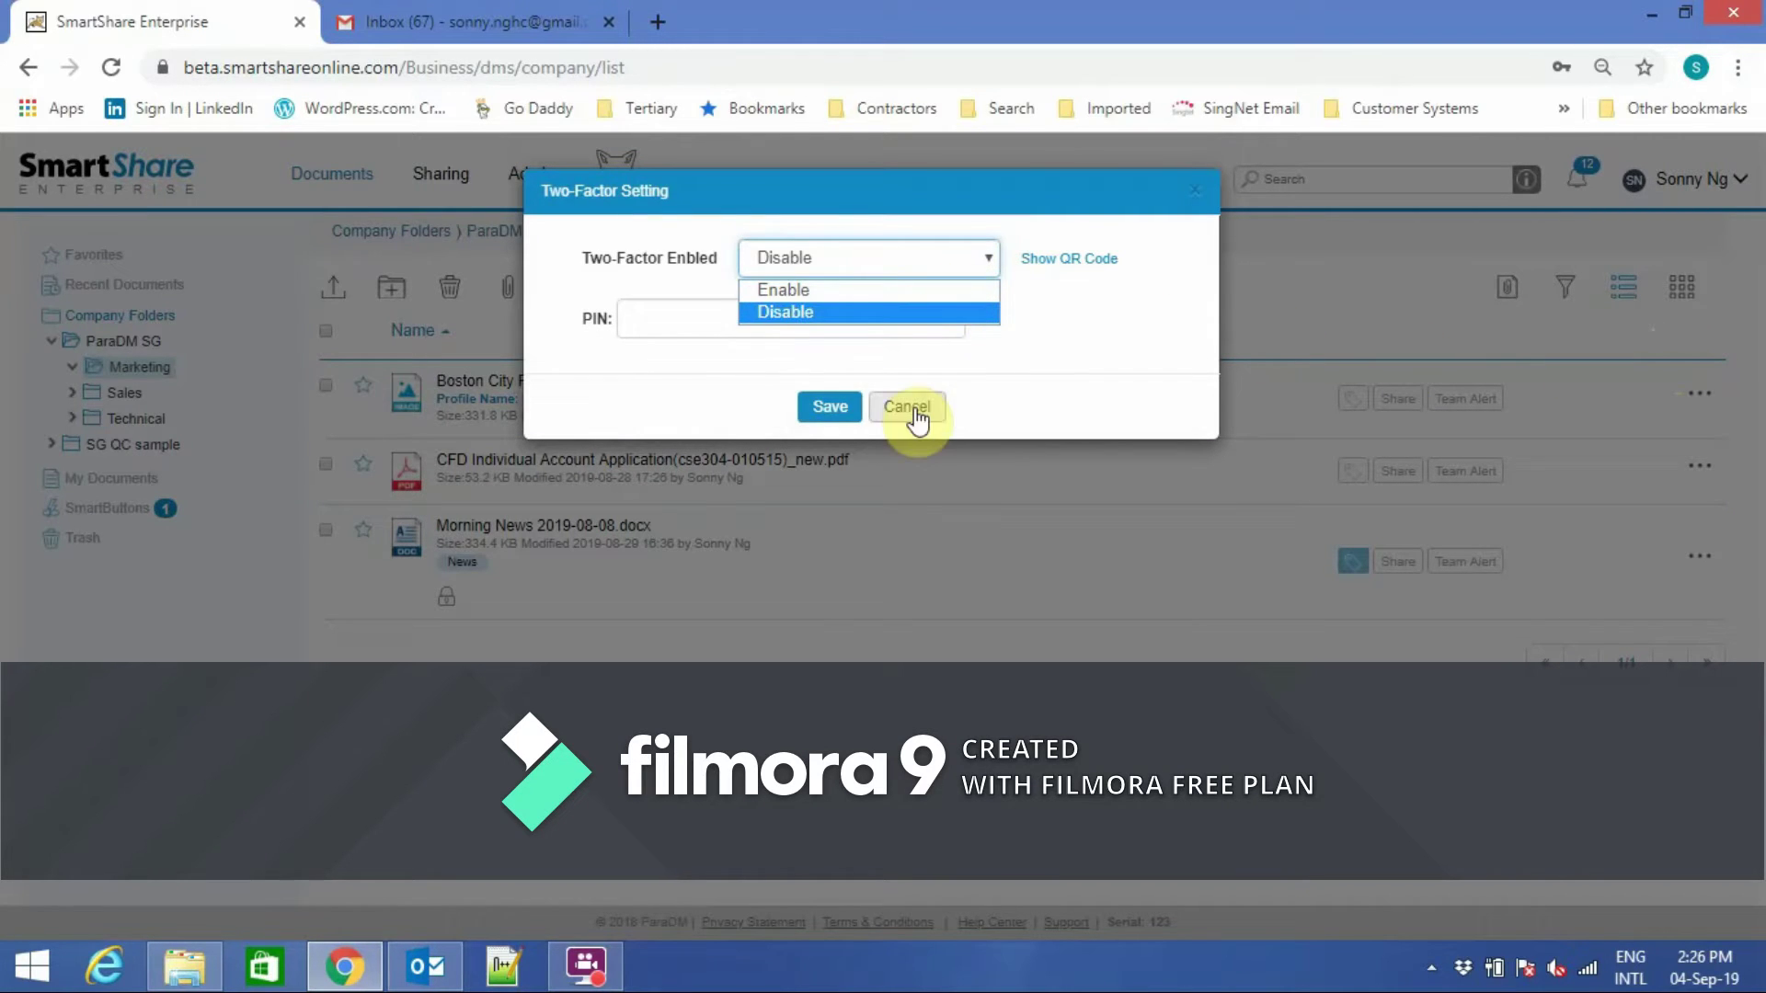
left_click(916, 419)
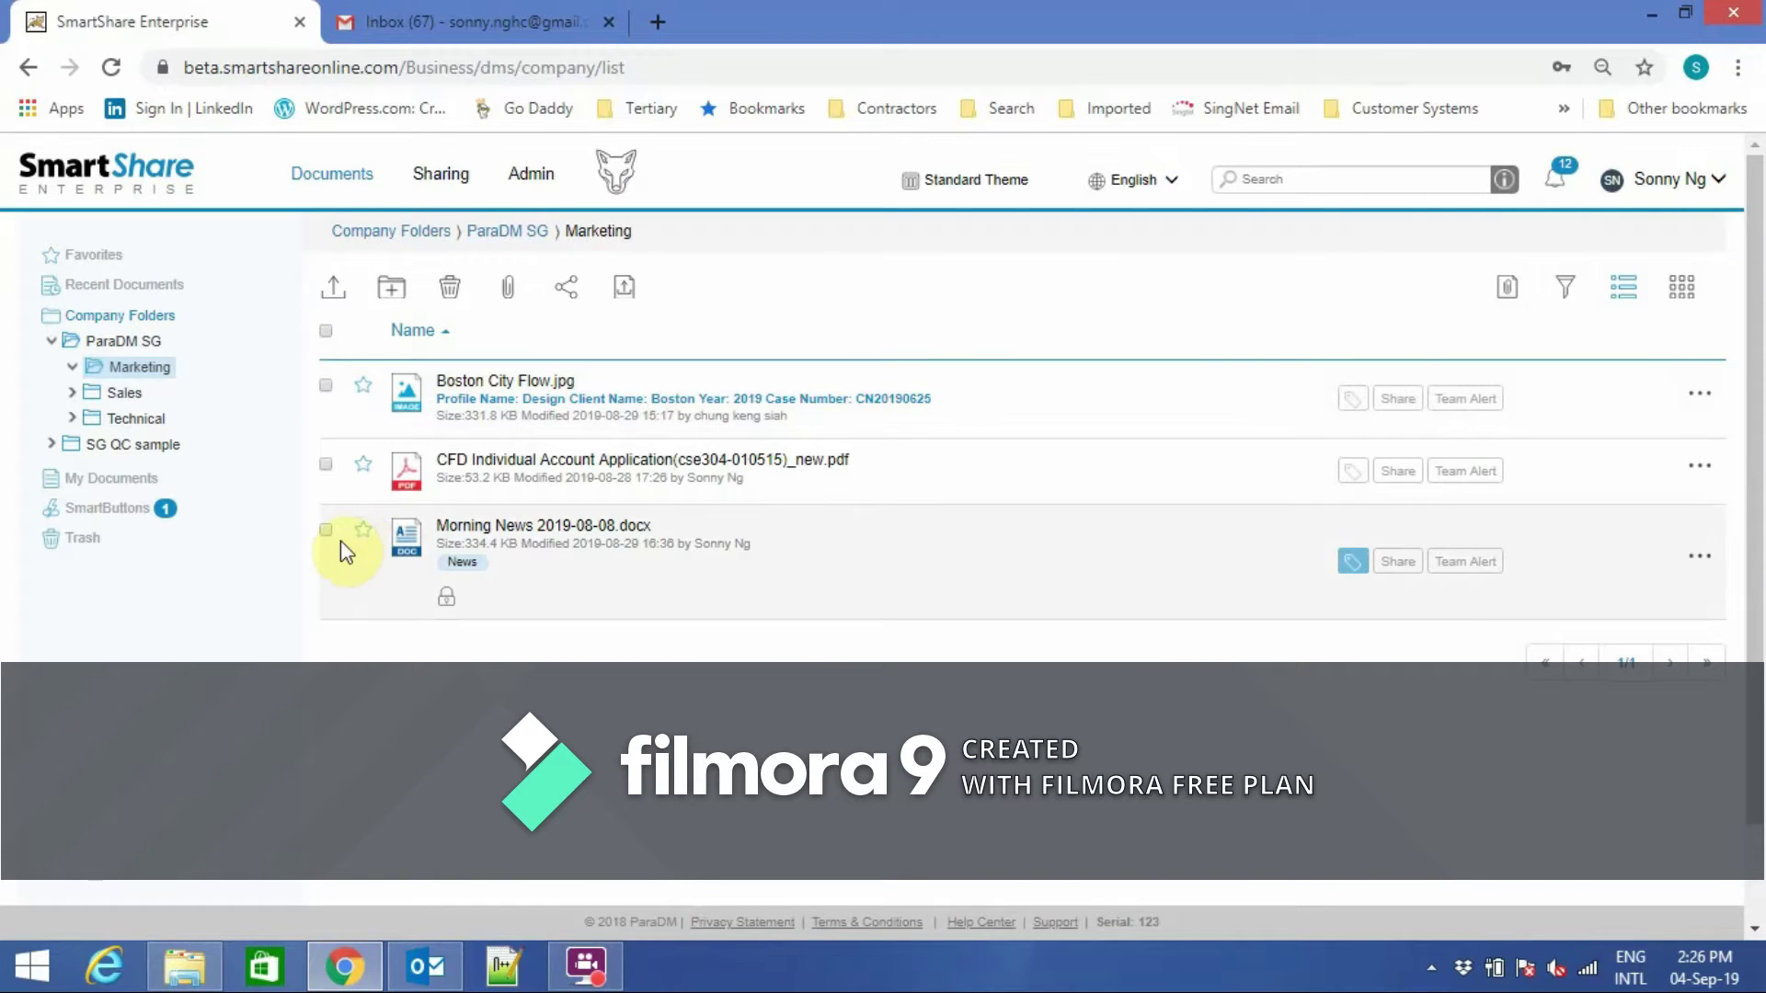
left_click(173, 445)
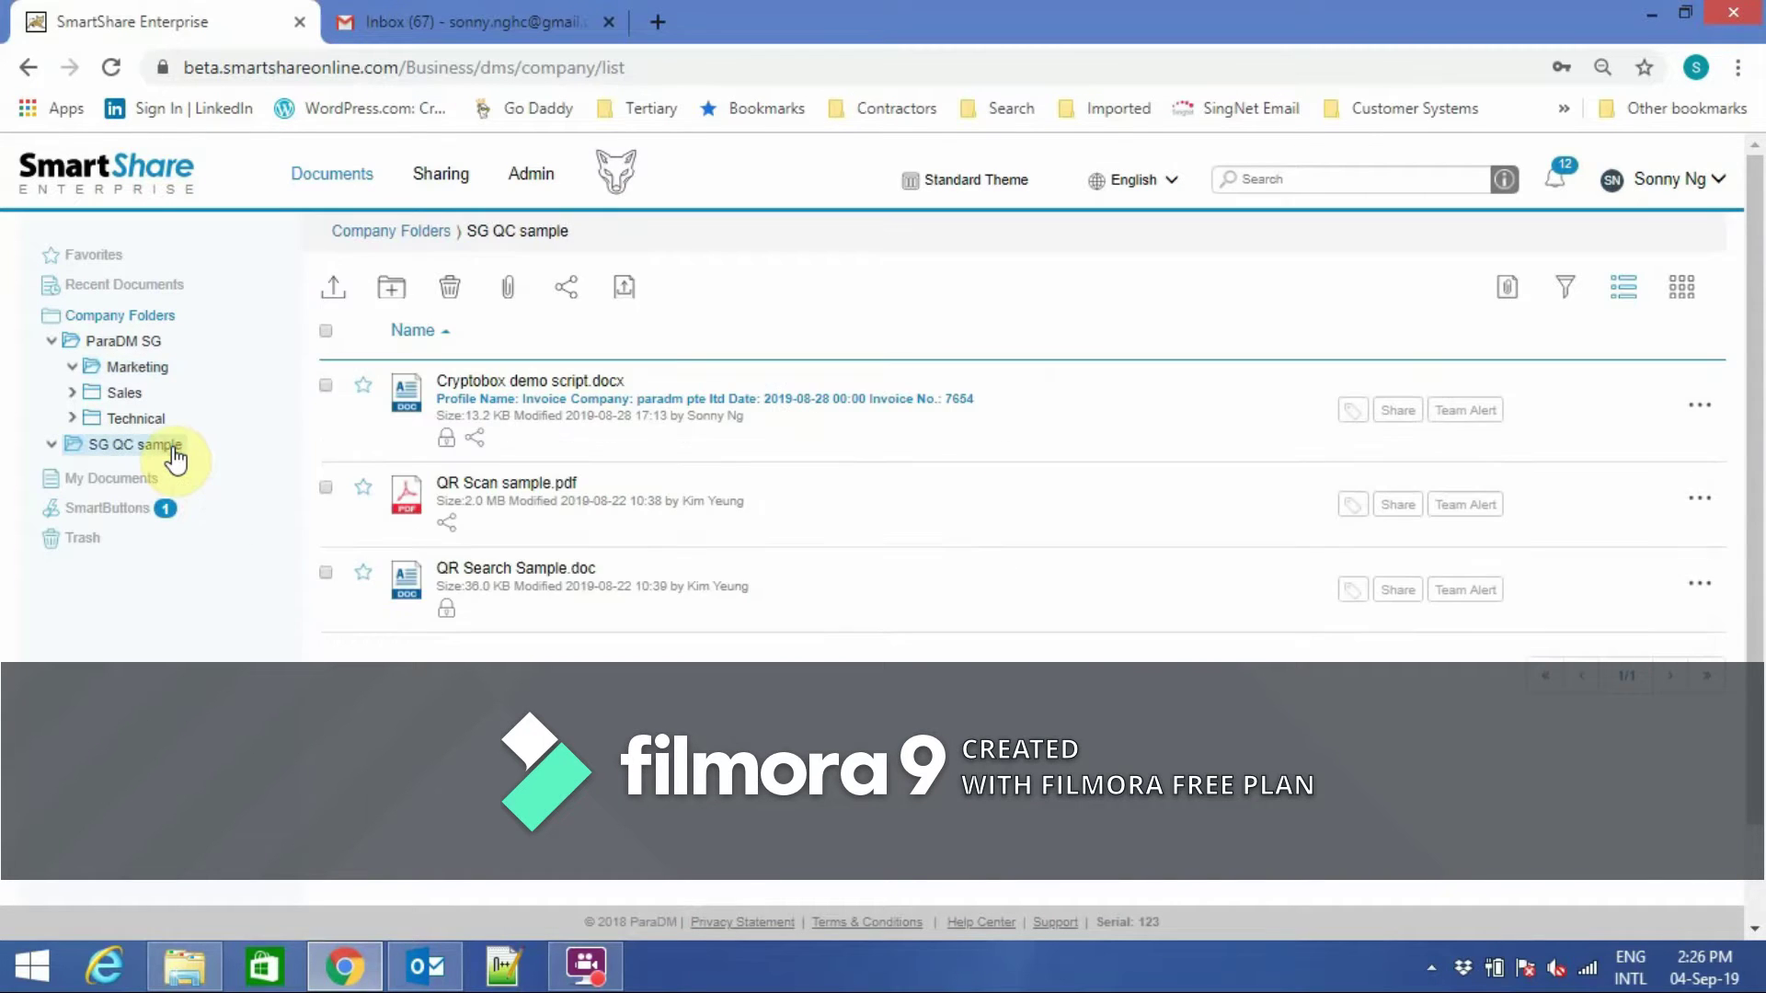
Upload Phase3 DAF0001.pdf from the desktop into the SG QC sample folder by dragging it in.
left_click(1685, 13)
left_click_drag(433, 860, 911, 613)
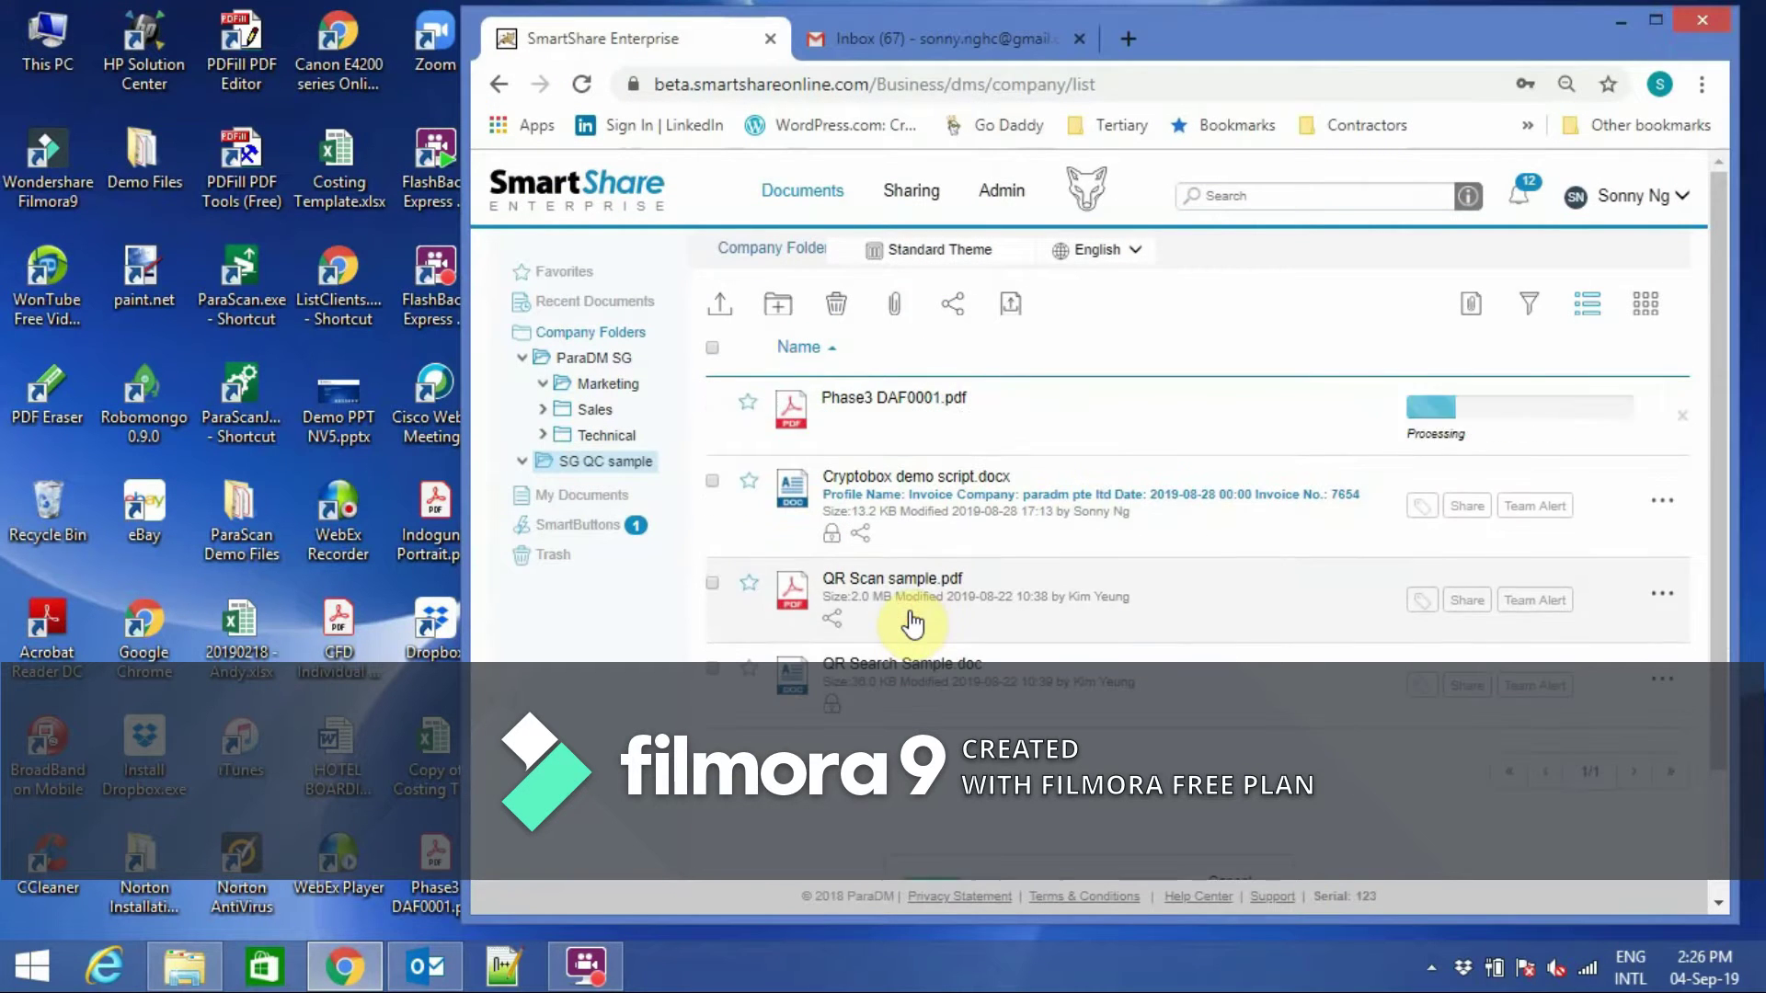
left_click(1653, 25)
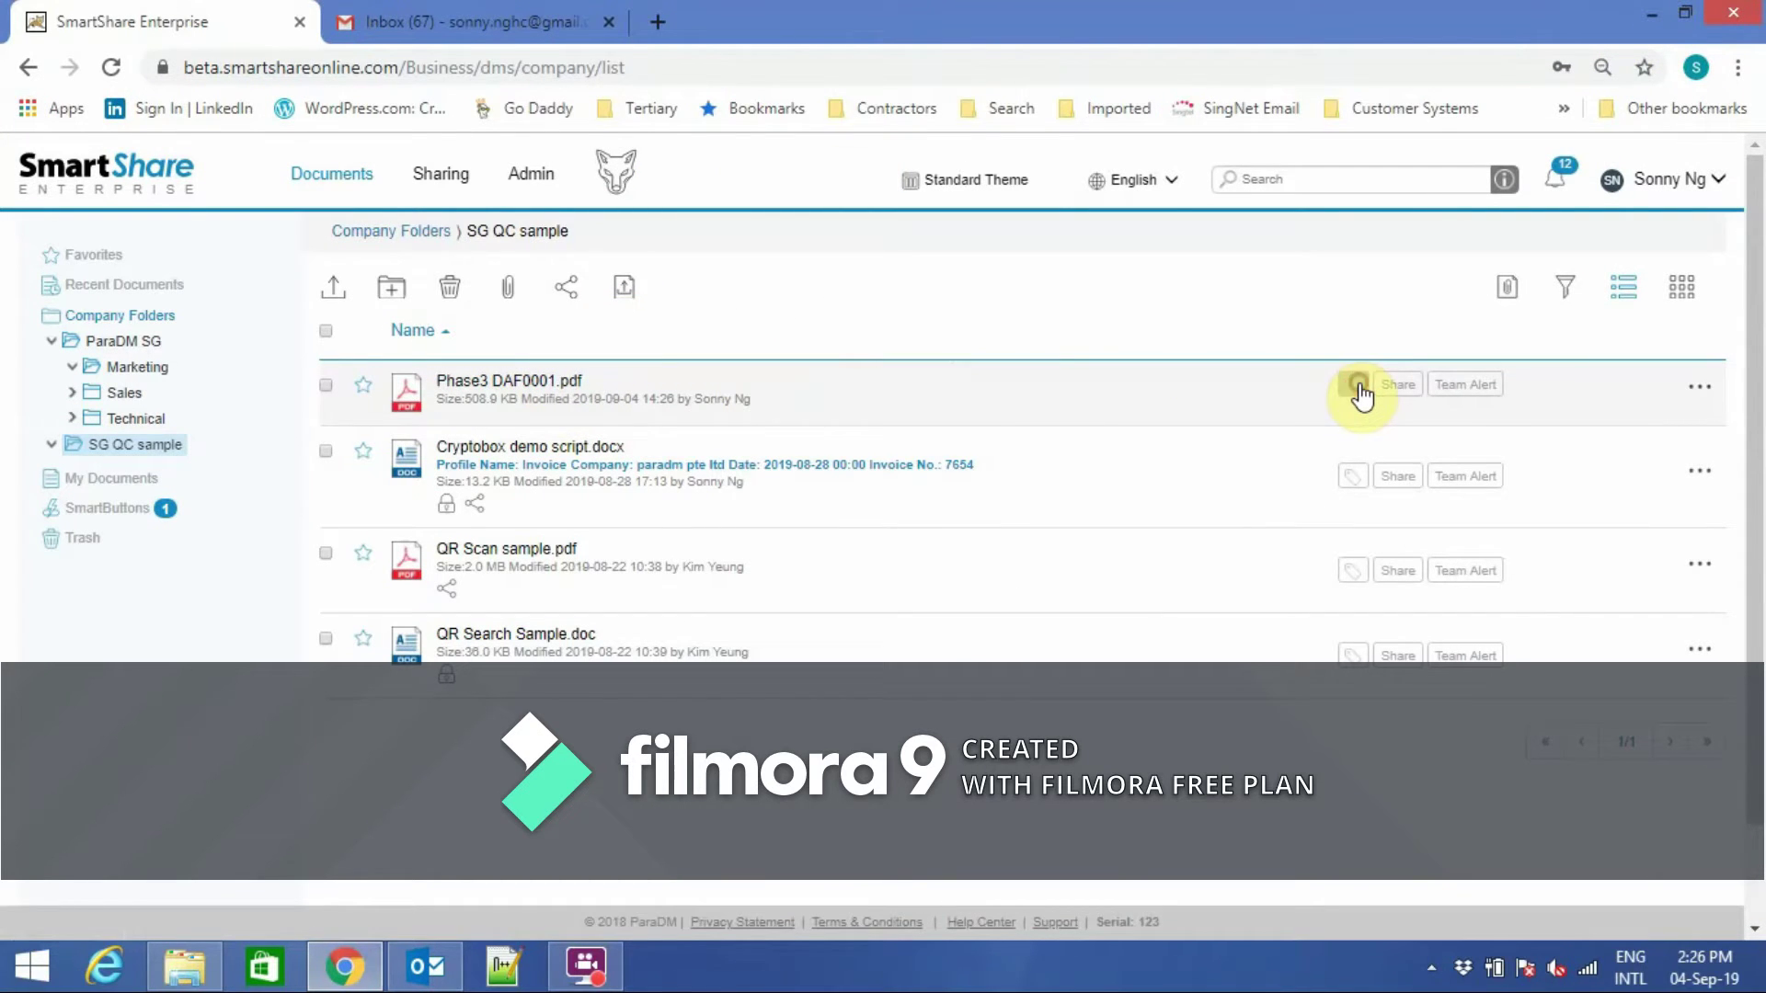
left_click(1357, 383)
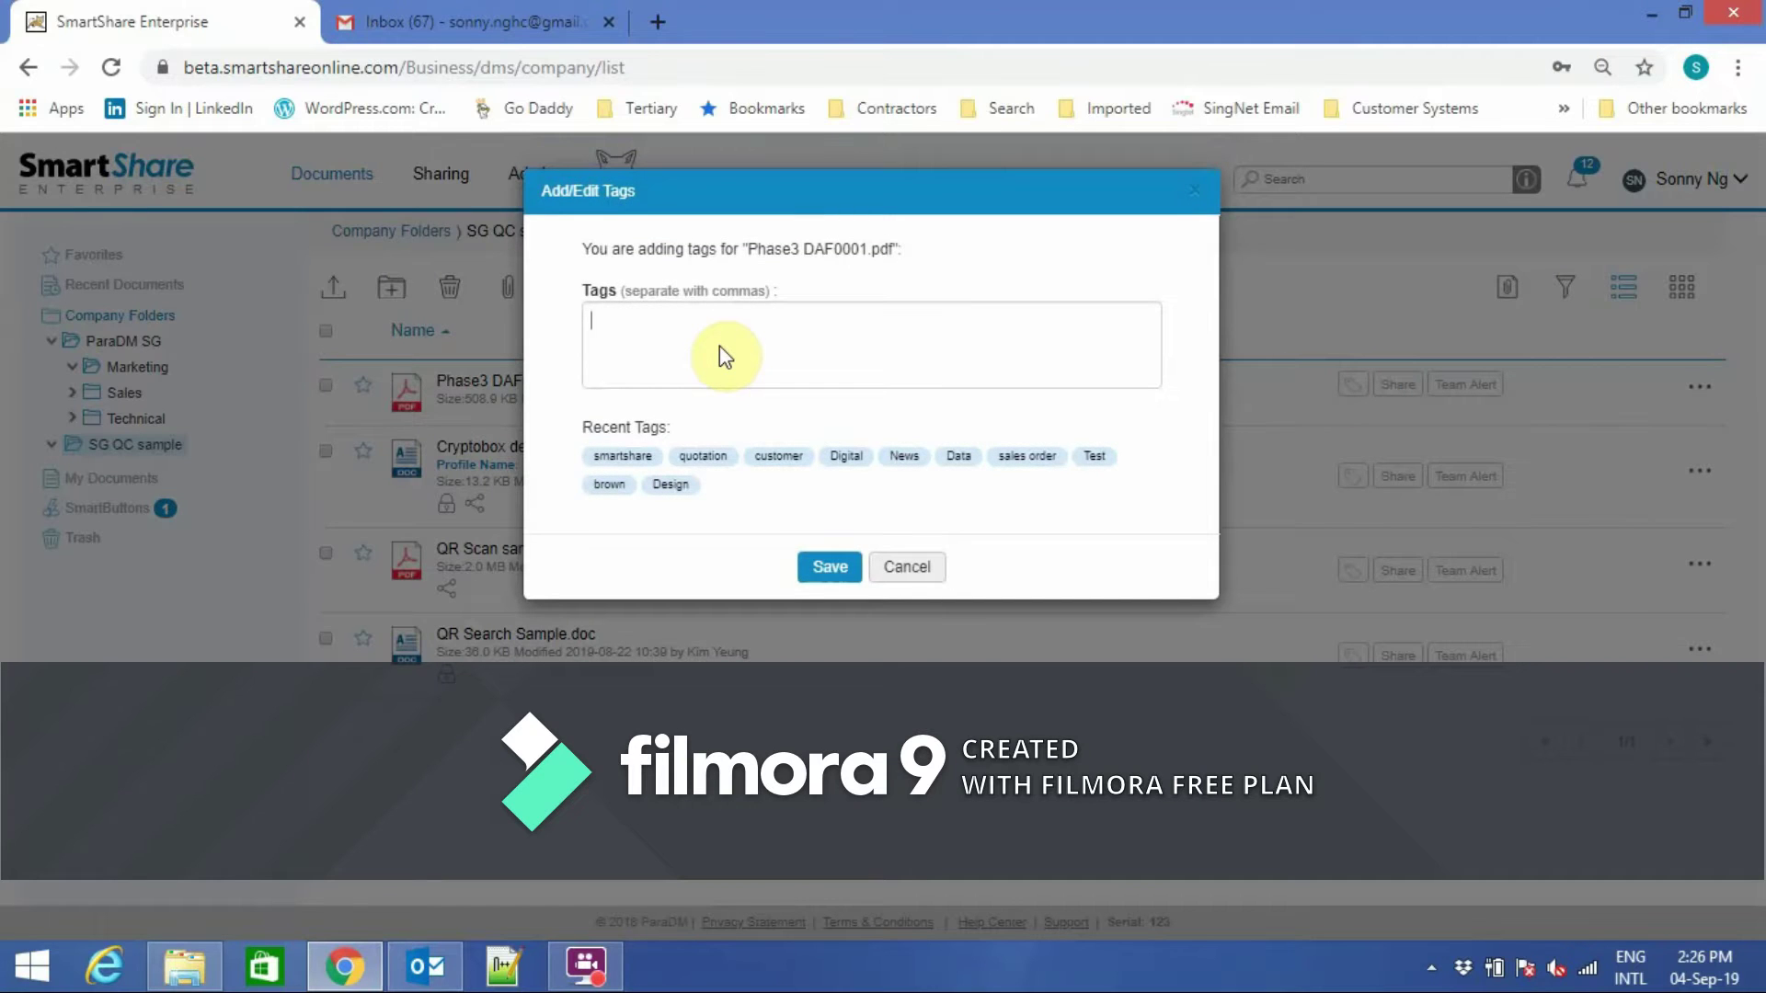
Tag Phase3 DAF0001.pdf with delivery, form and acceptance and save the tags.
type("delivery")
key("Return")
type("for")
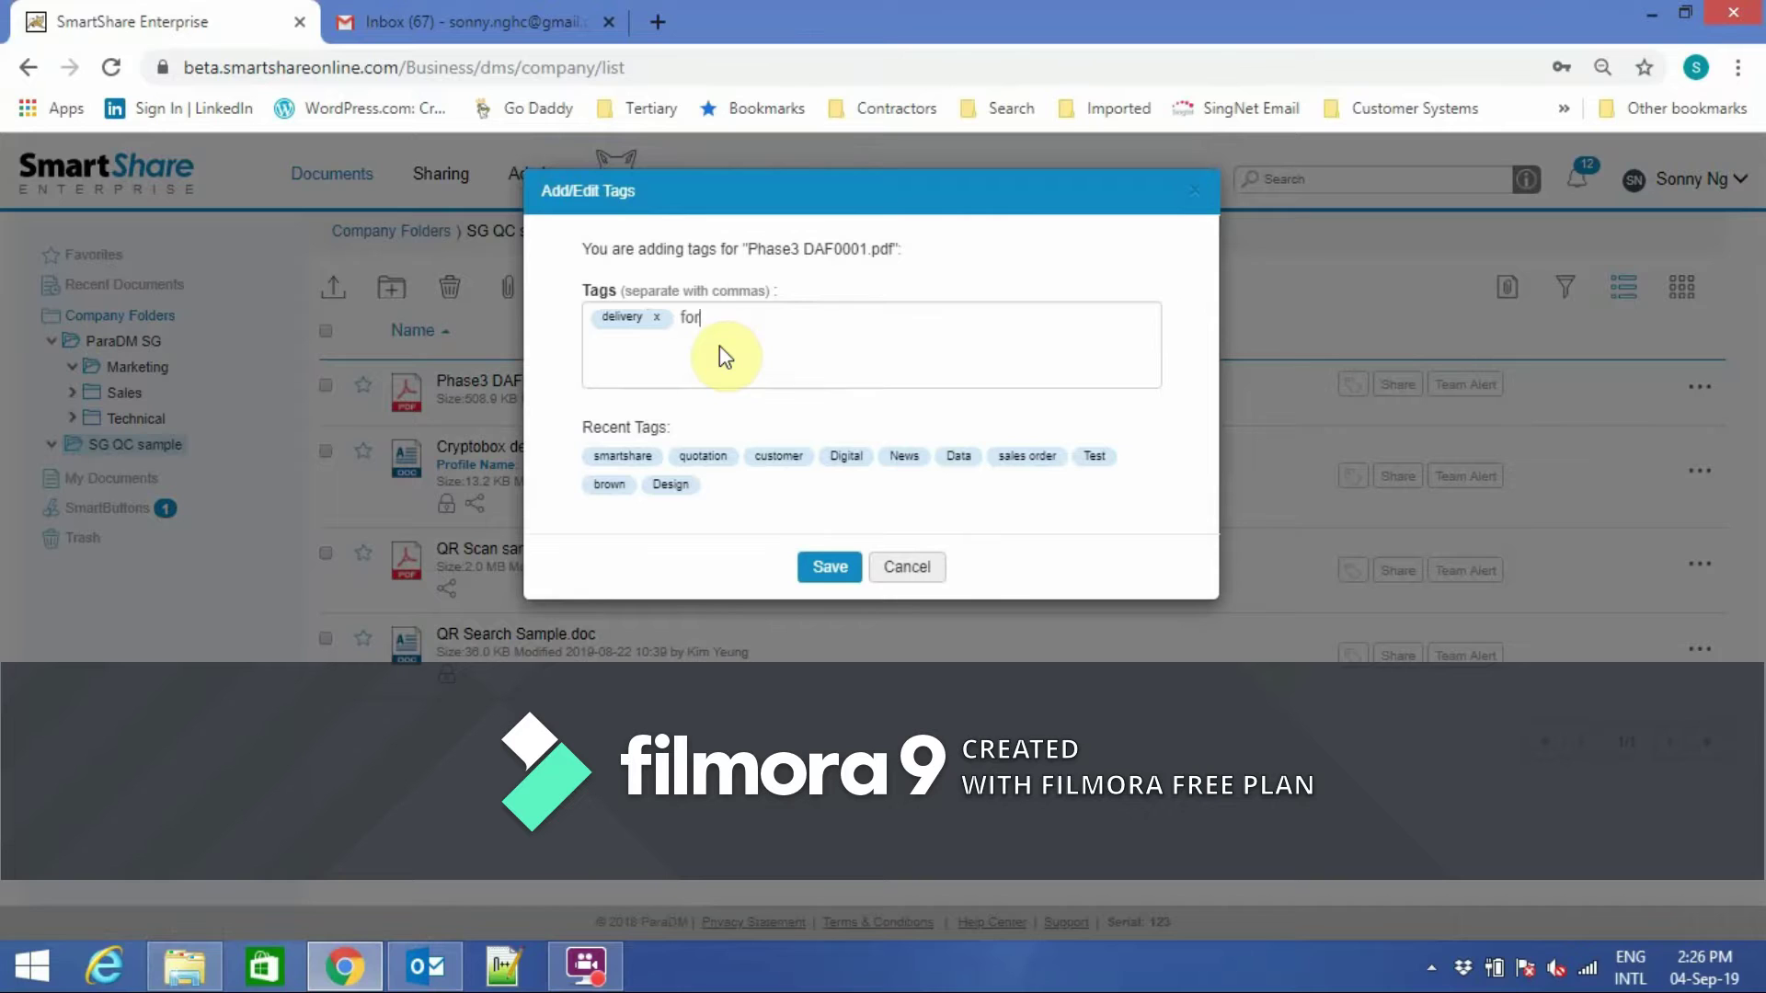
type("m acceptance")
key("Return")
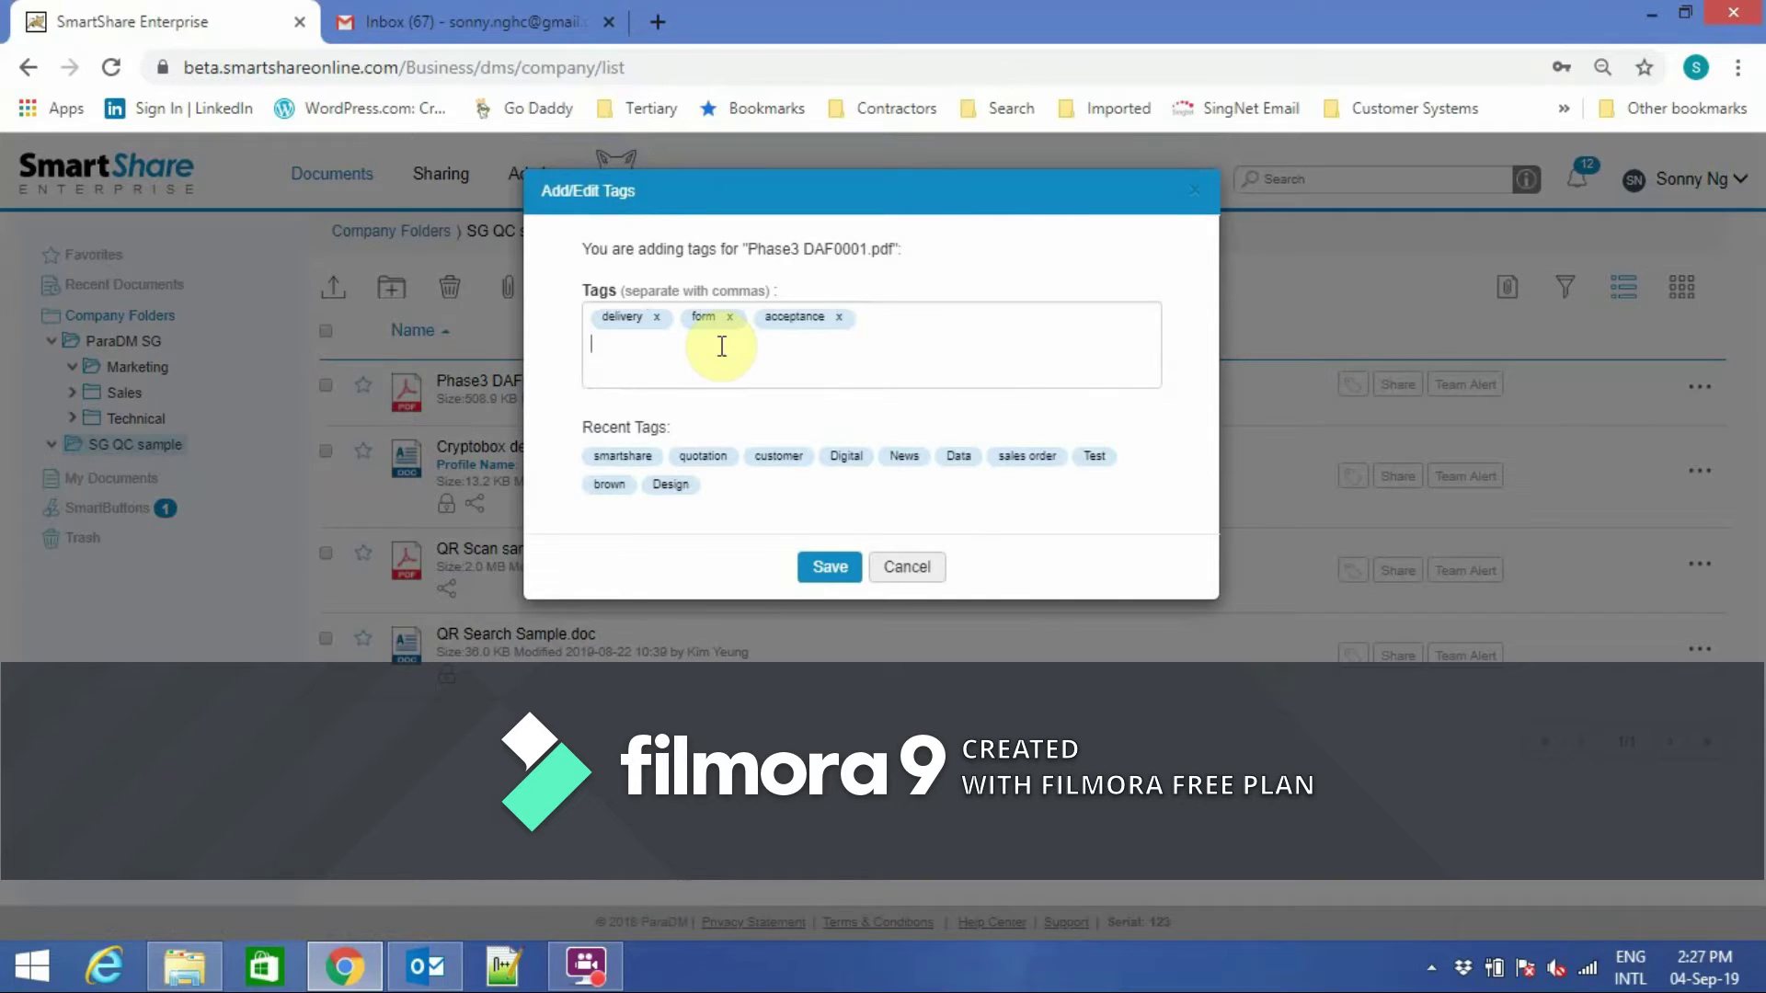
left_click(833, 567)
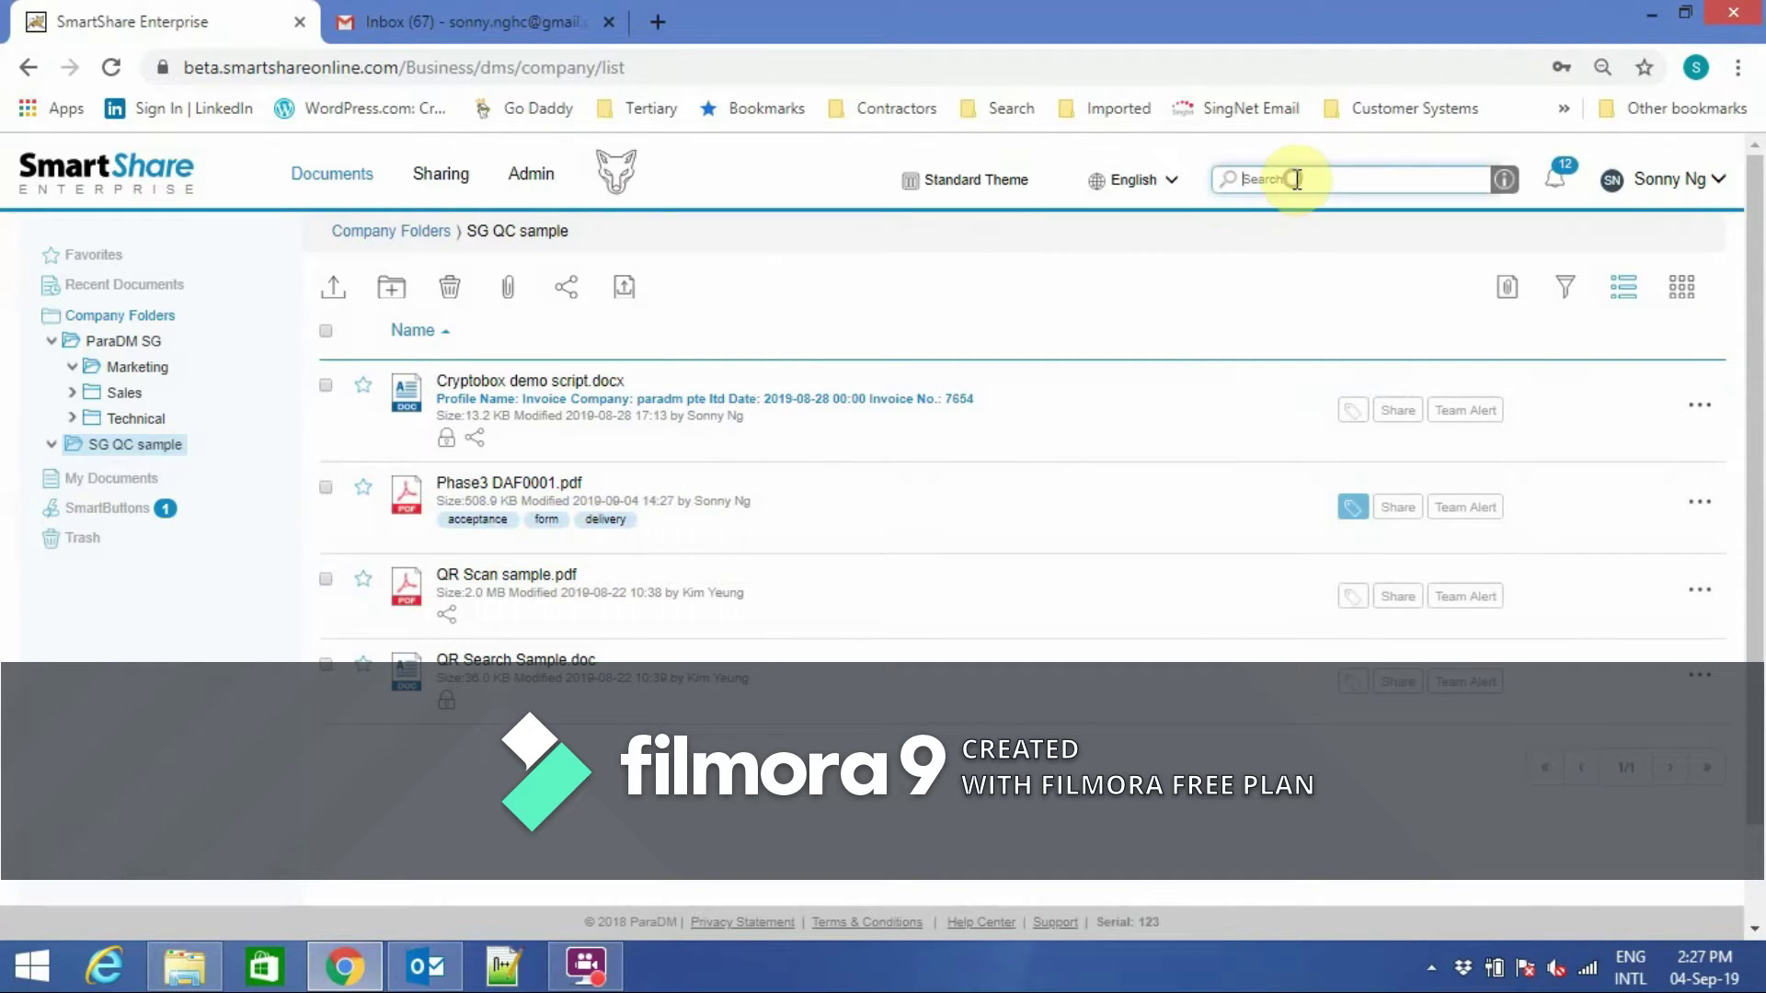
type("smartshare")
key("Return")
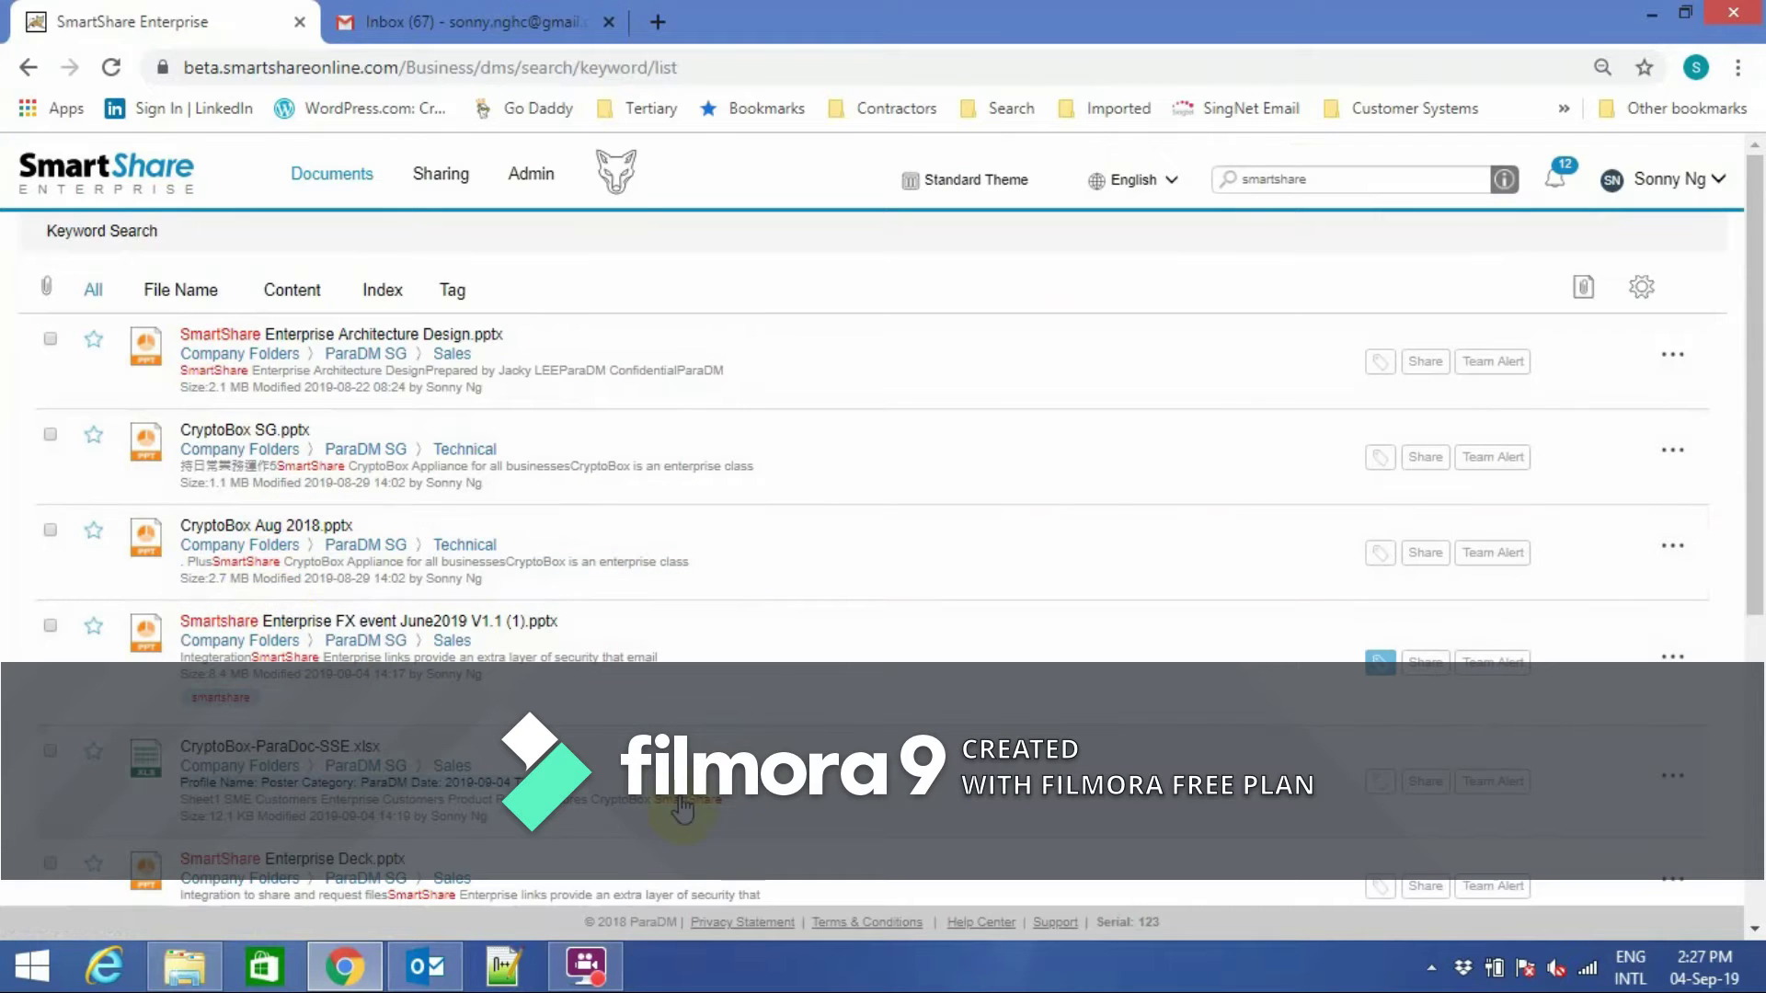
left_click_drag(1753, 561, 1758, 818)
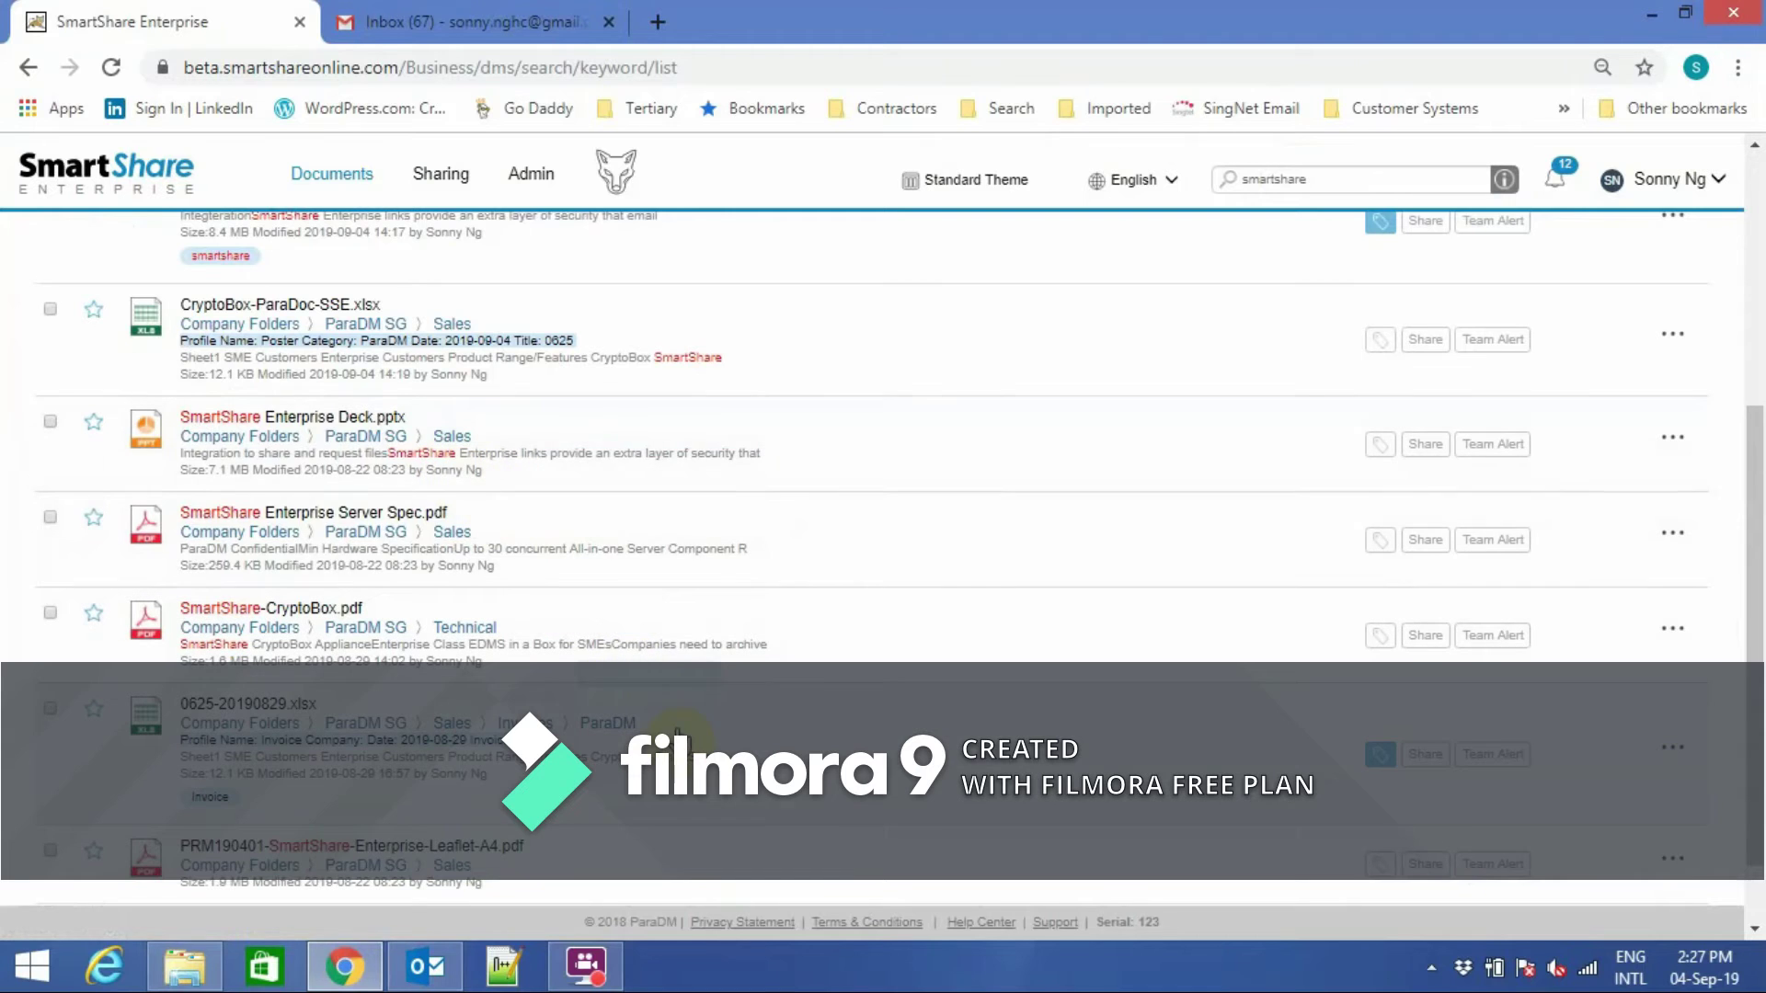
left_click_drag(1737, 660, 1738, 404)
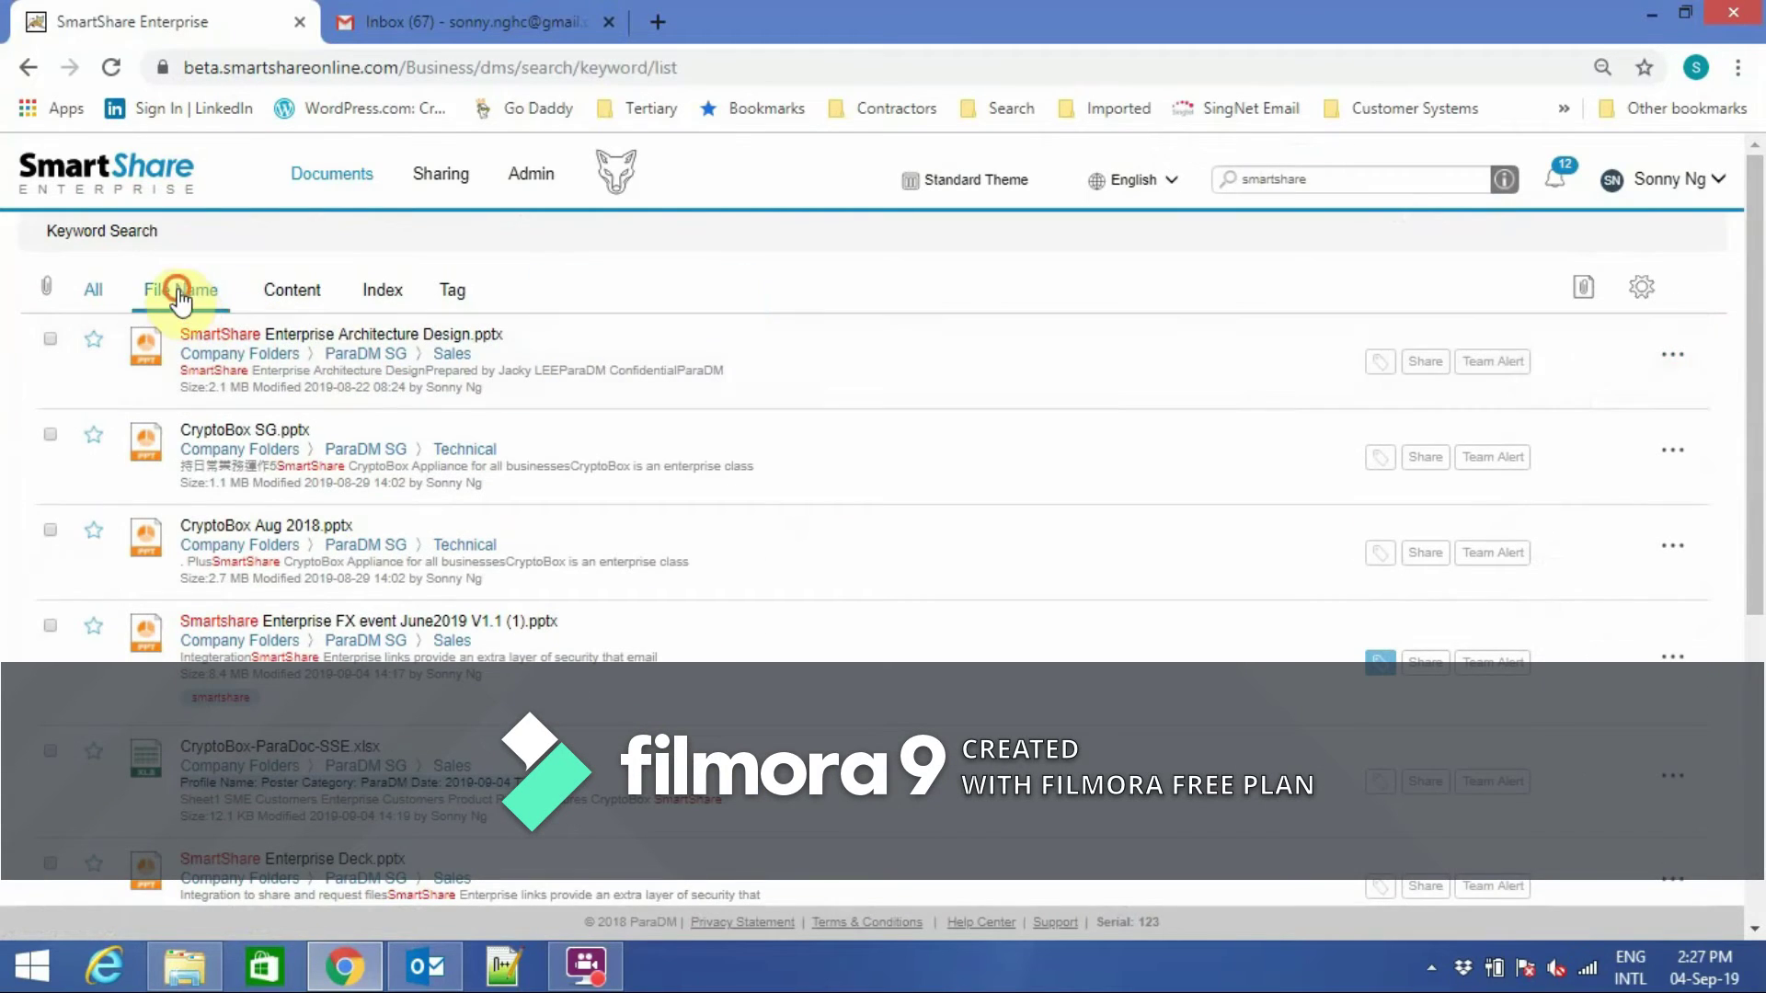
left_click(180, 293)
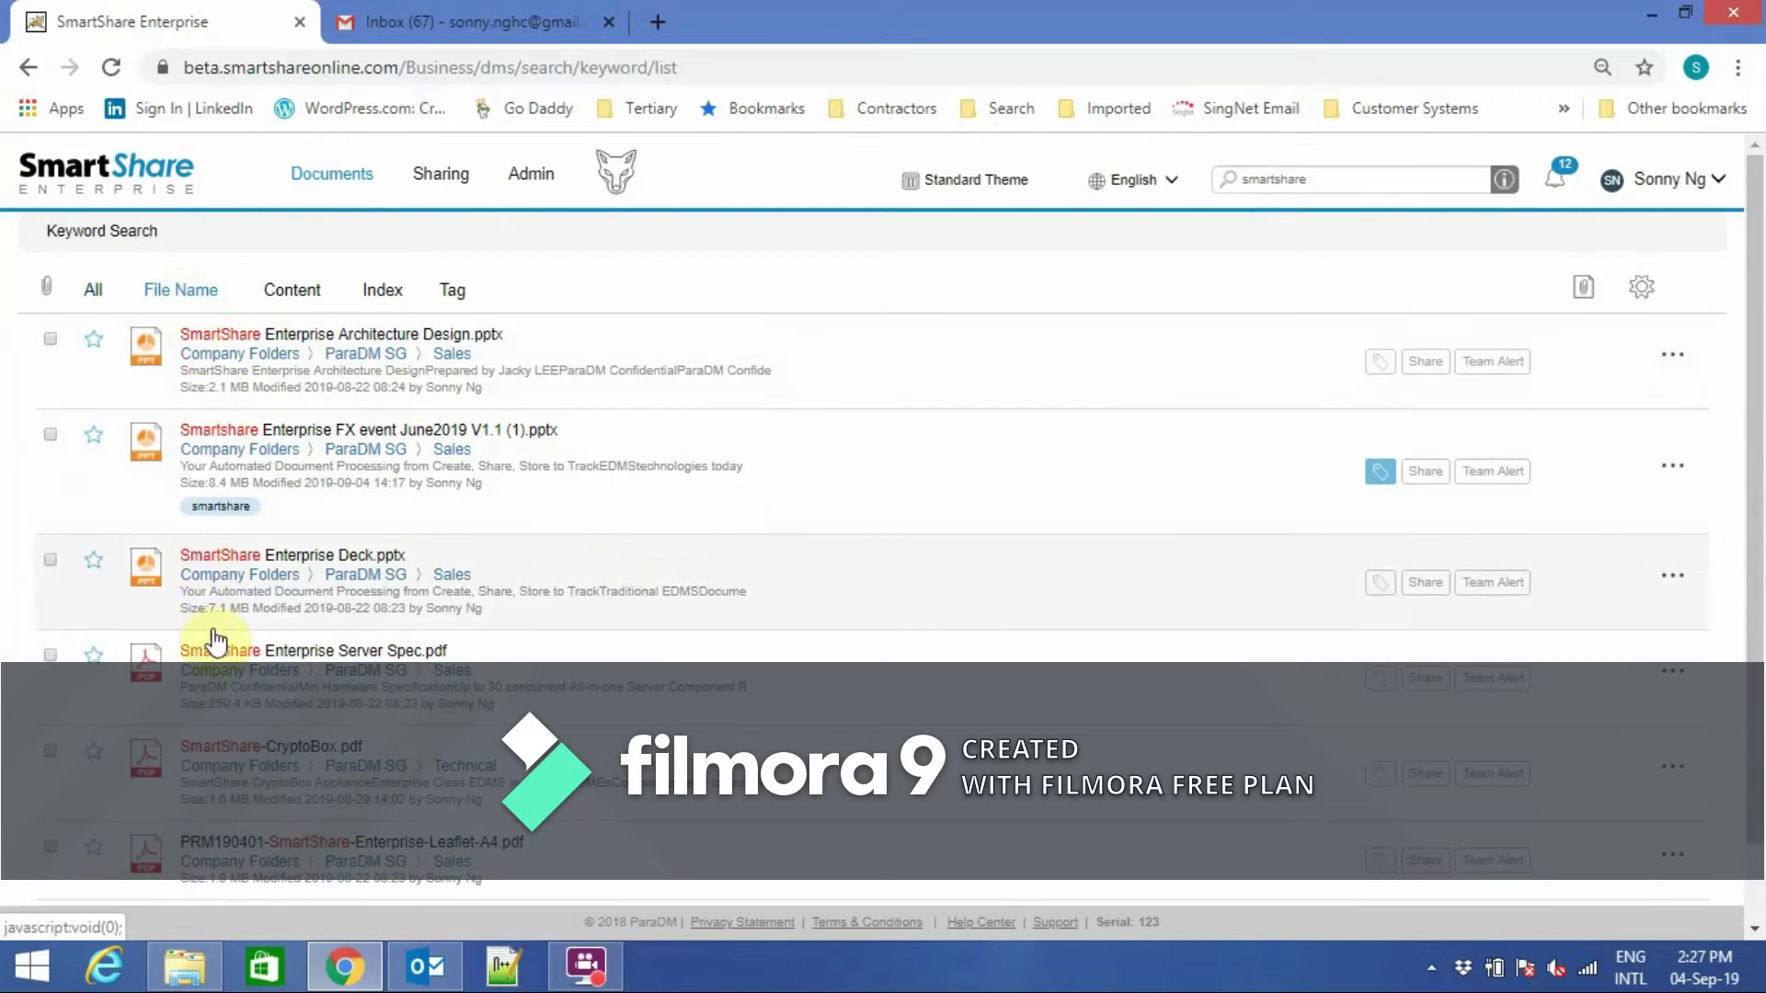
left_click(294, 295)
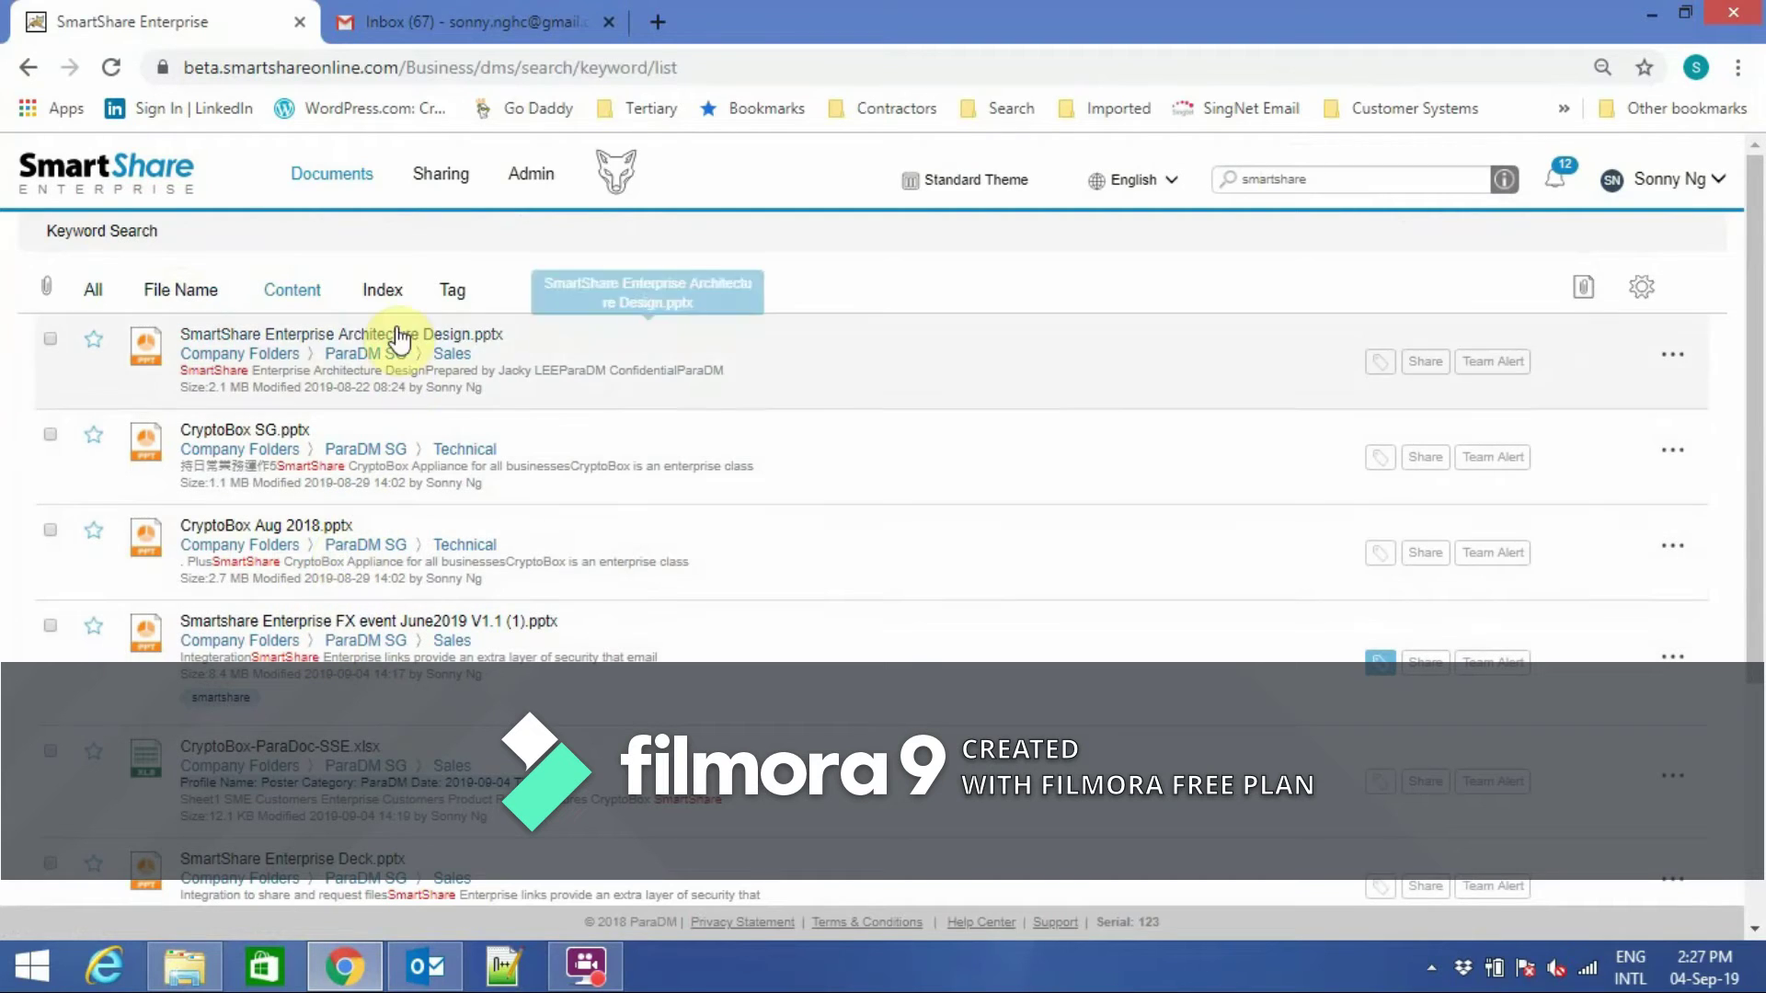
left_click(384, 294)
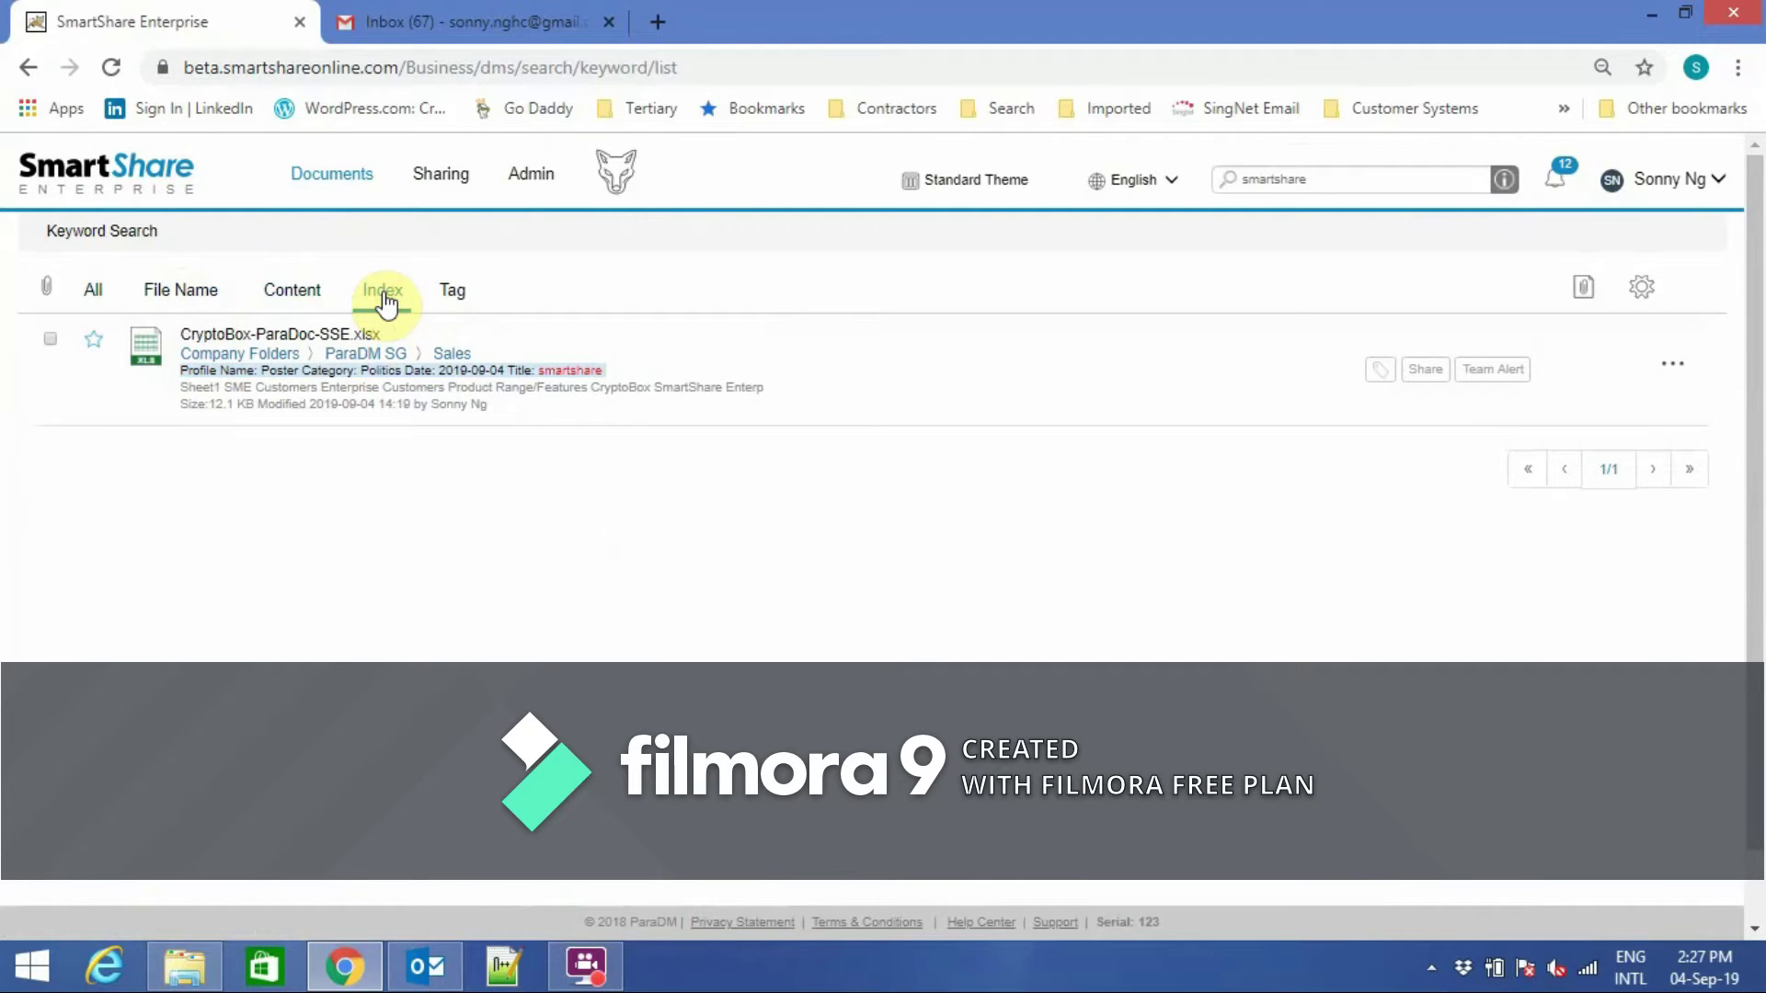
left_click(452, 292)
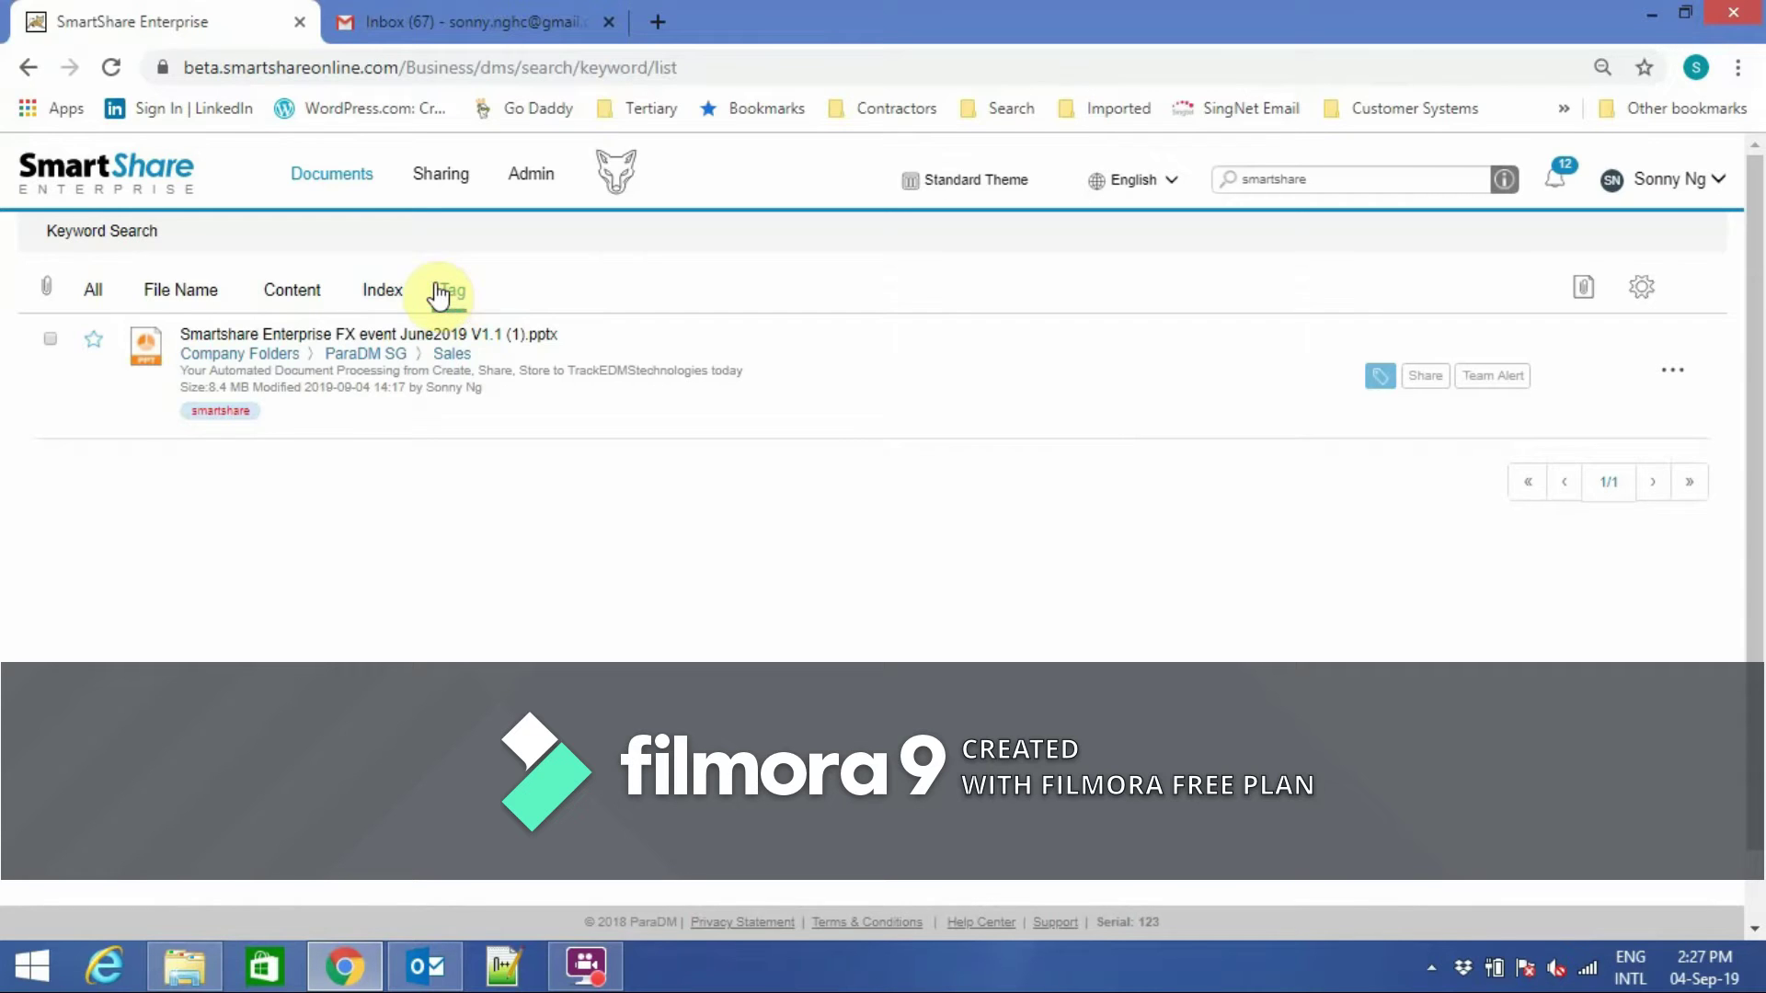
left_click(324, 189)
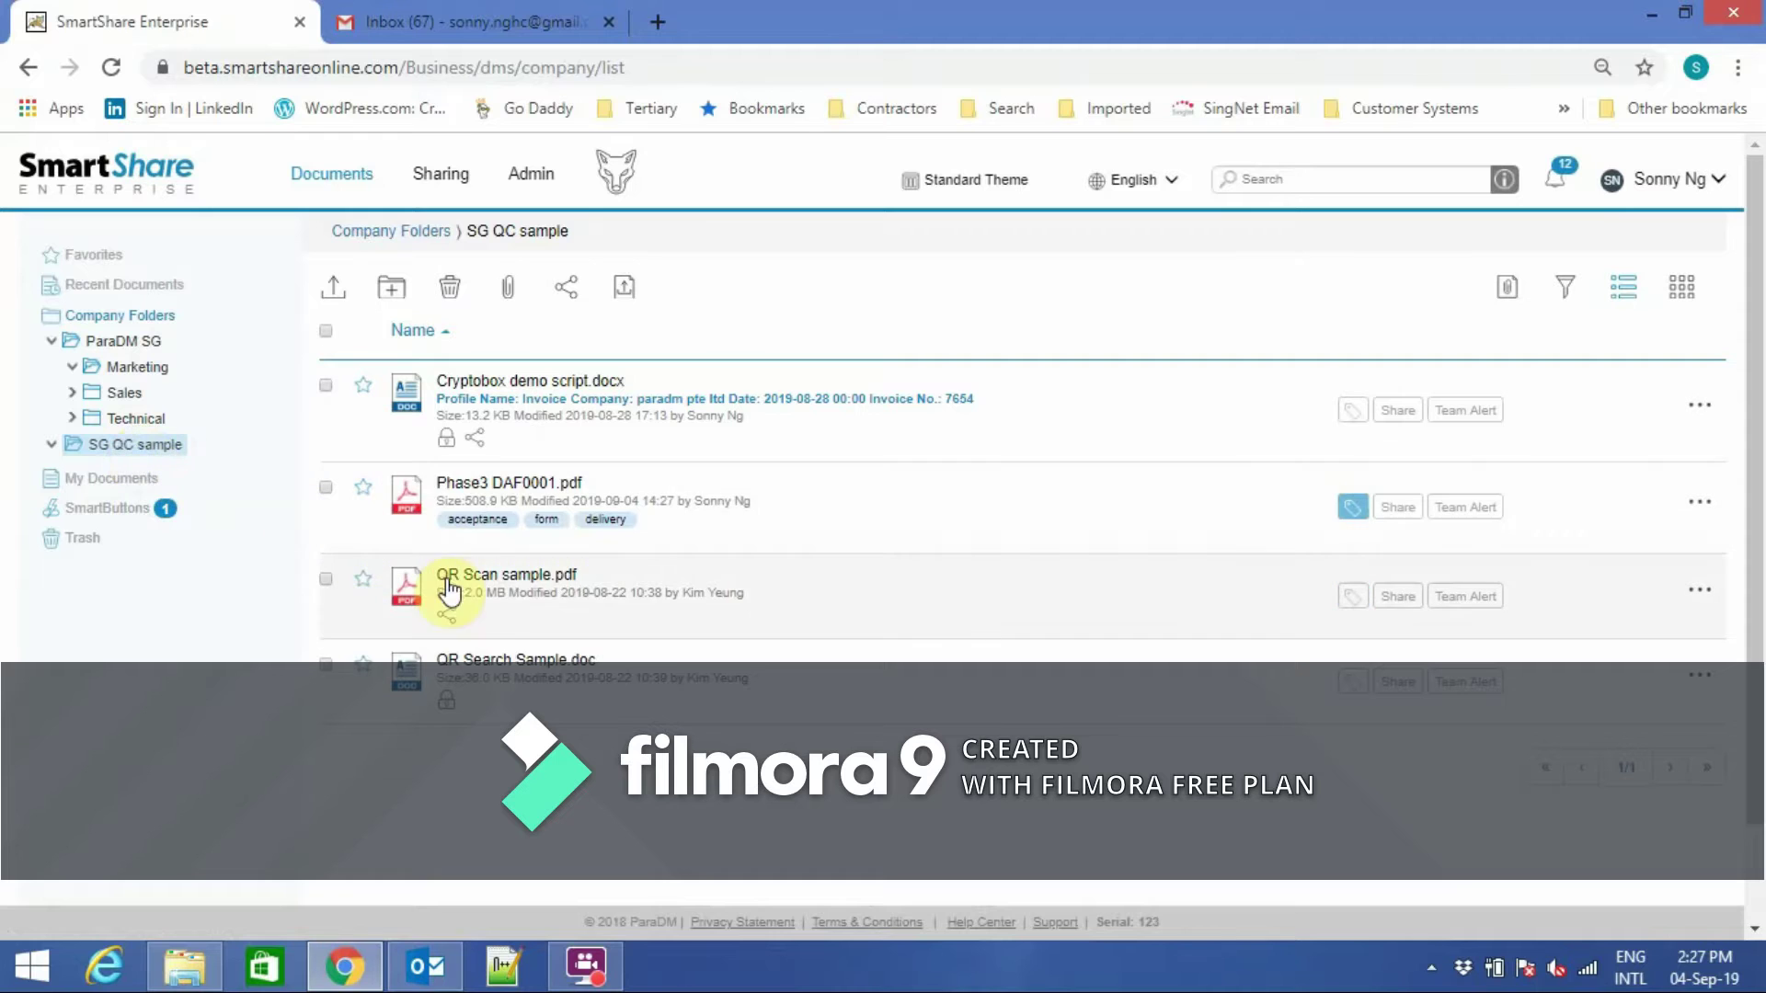
Start sharing QR Scan sample.pdf with Wolf Tracking and Required Login turned on.
left_click(1397, 597)
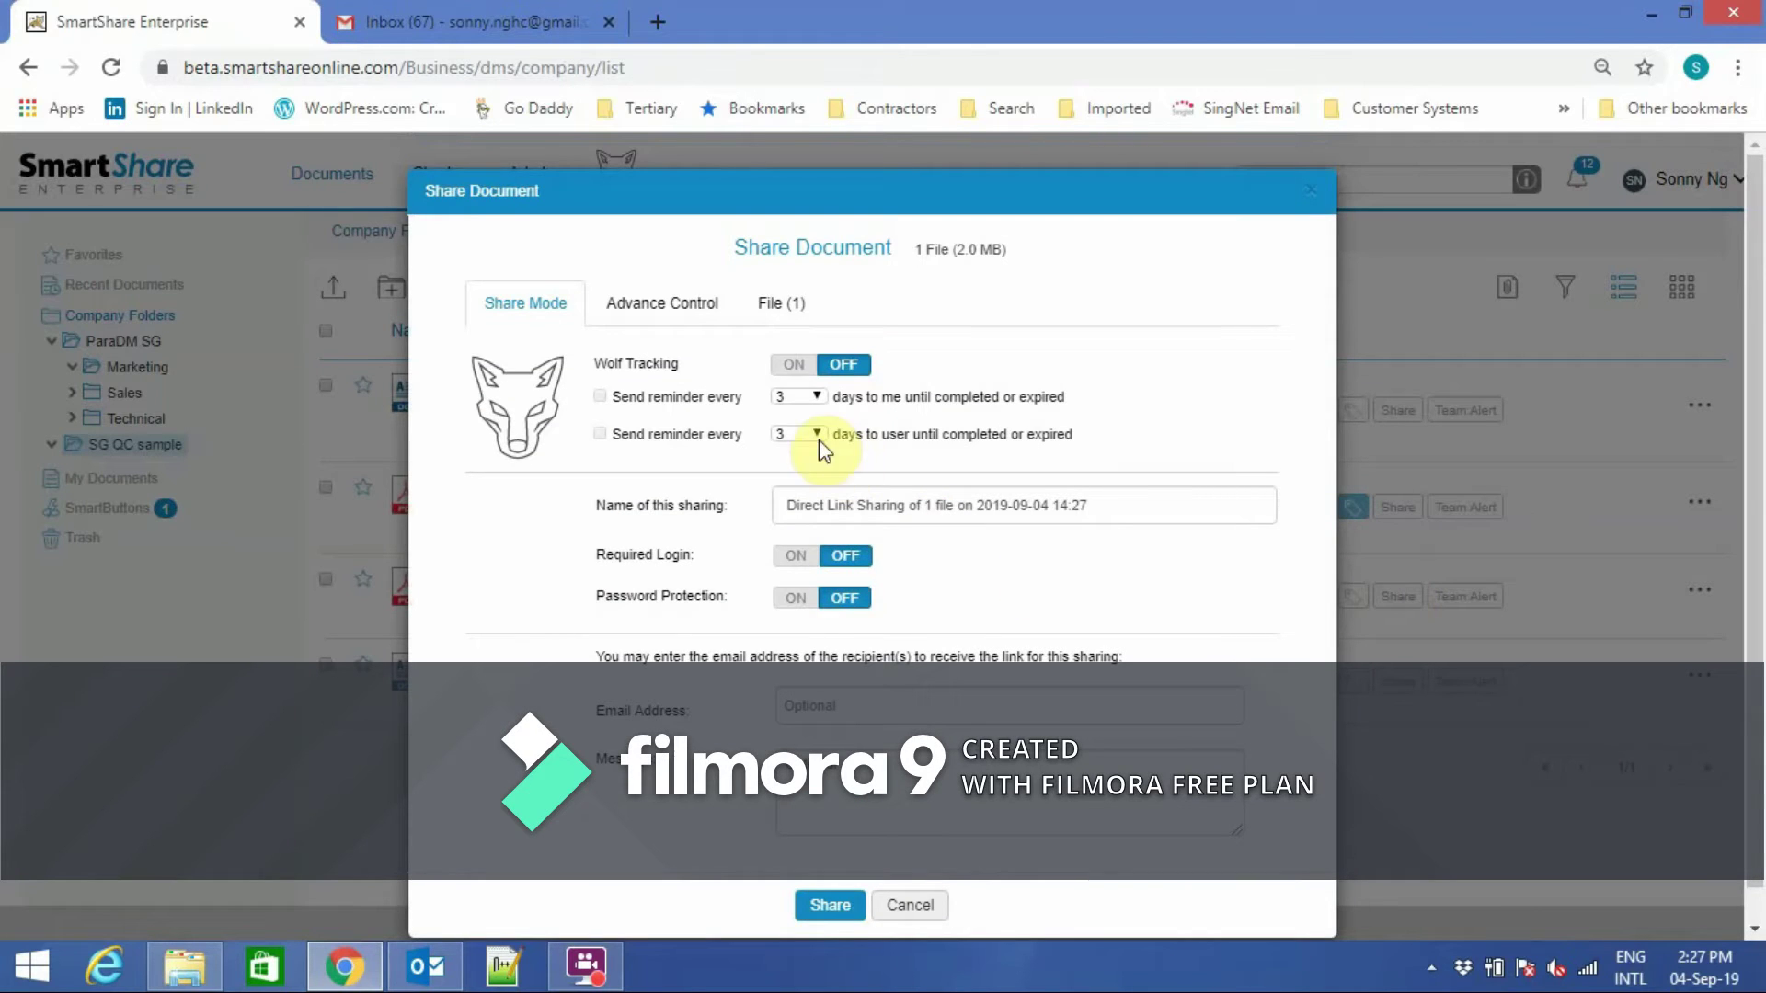
left_click(788, 366)
left_click(797, 559)
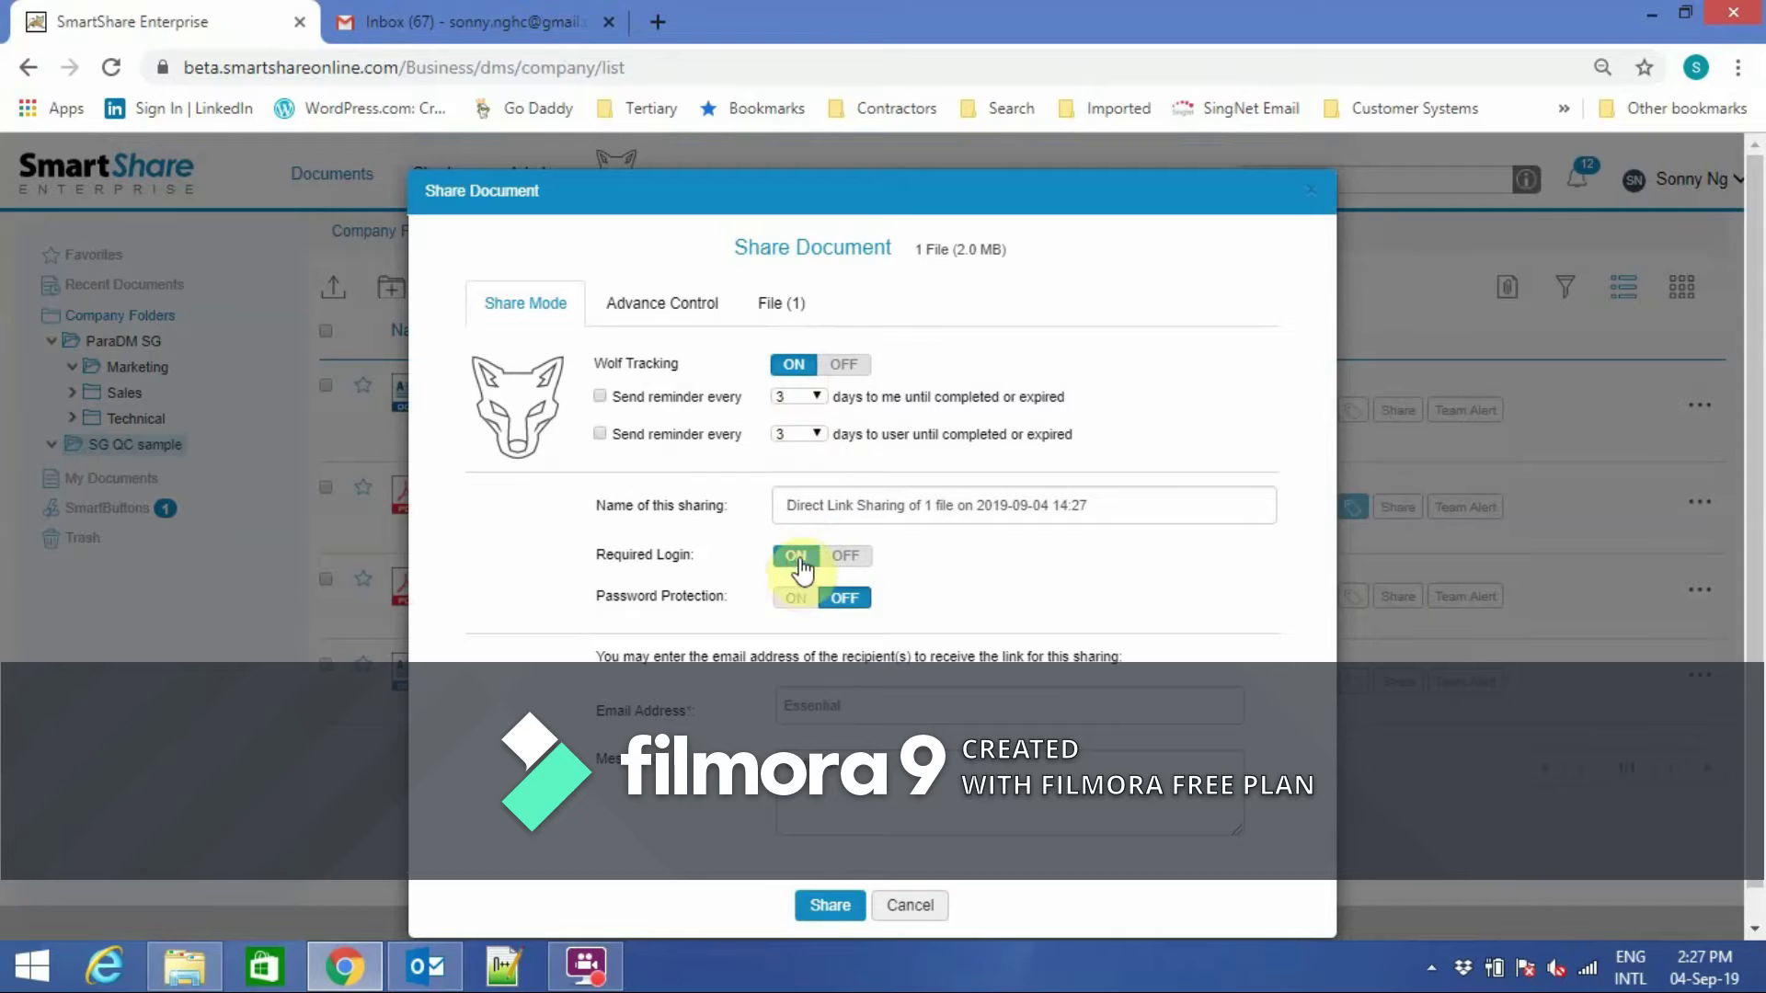
Set reminders to me and to the recipient every 1 day, and enter the recipient's e-mail.
left_click(814, 398)
left_click(599, 434)
left_click(816, 436)
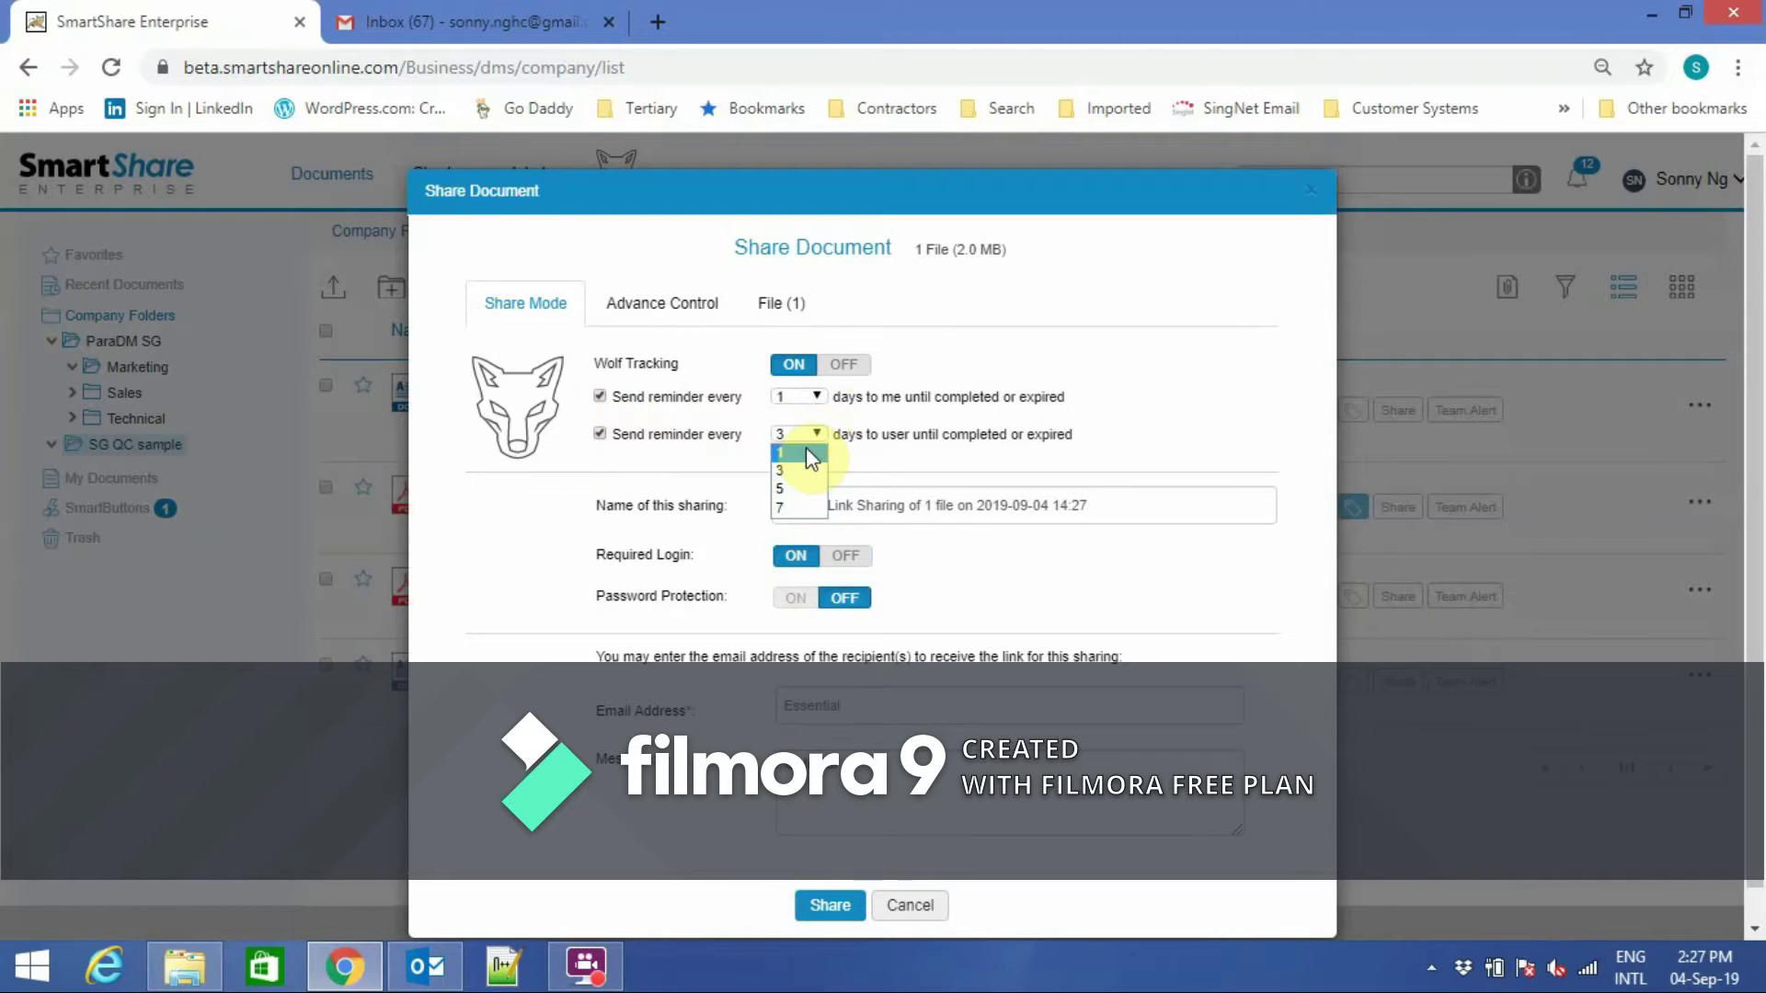
left_click(805, 451)
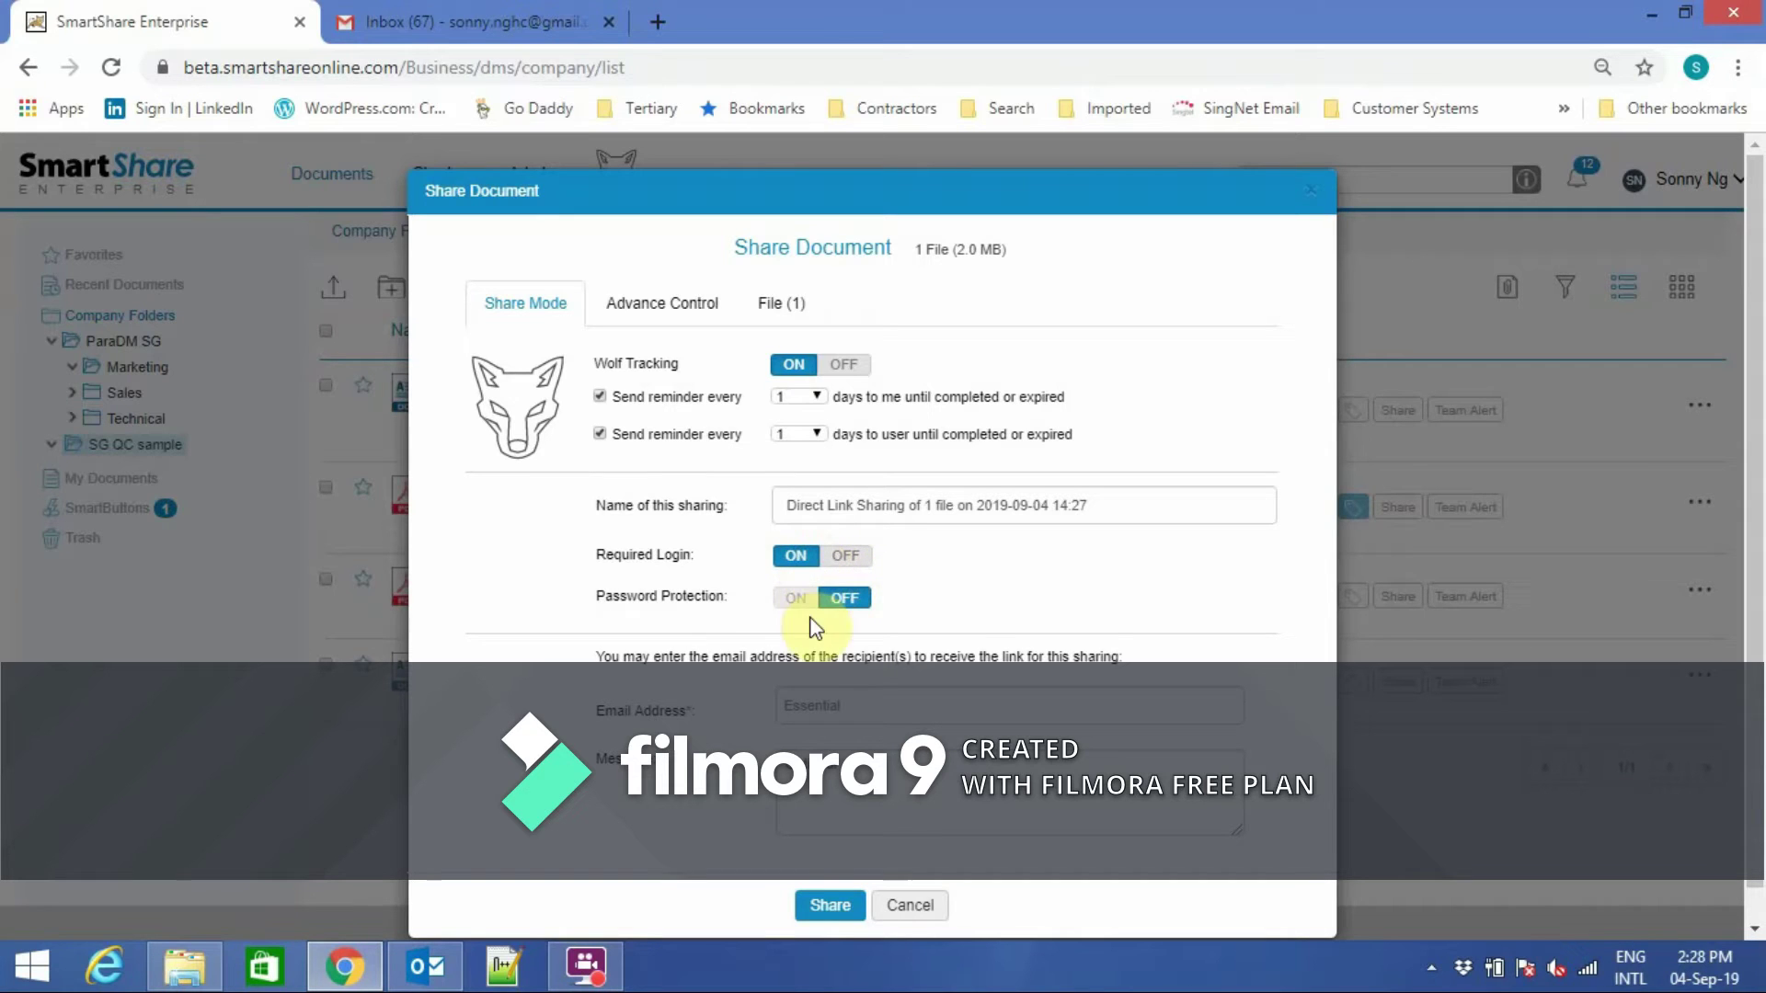
type("sonny")
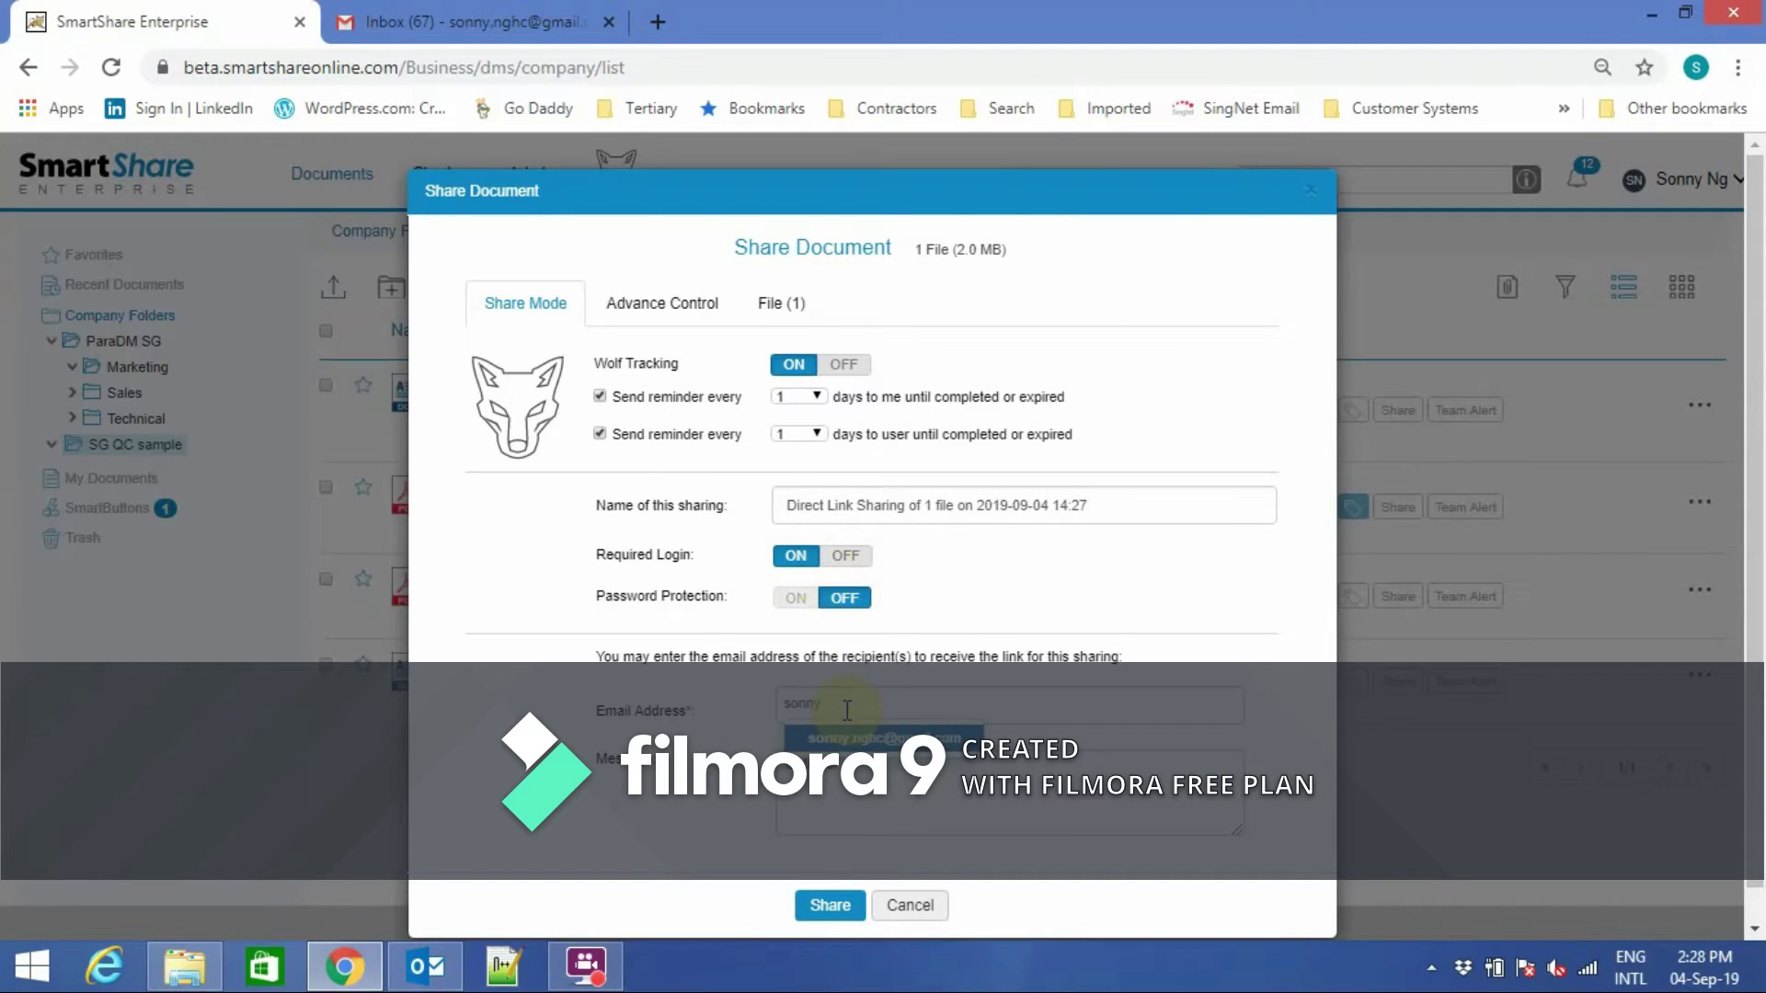
left_click(847, 736)
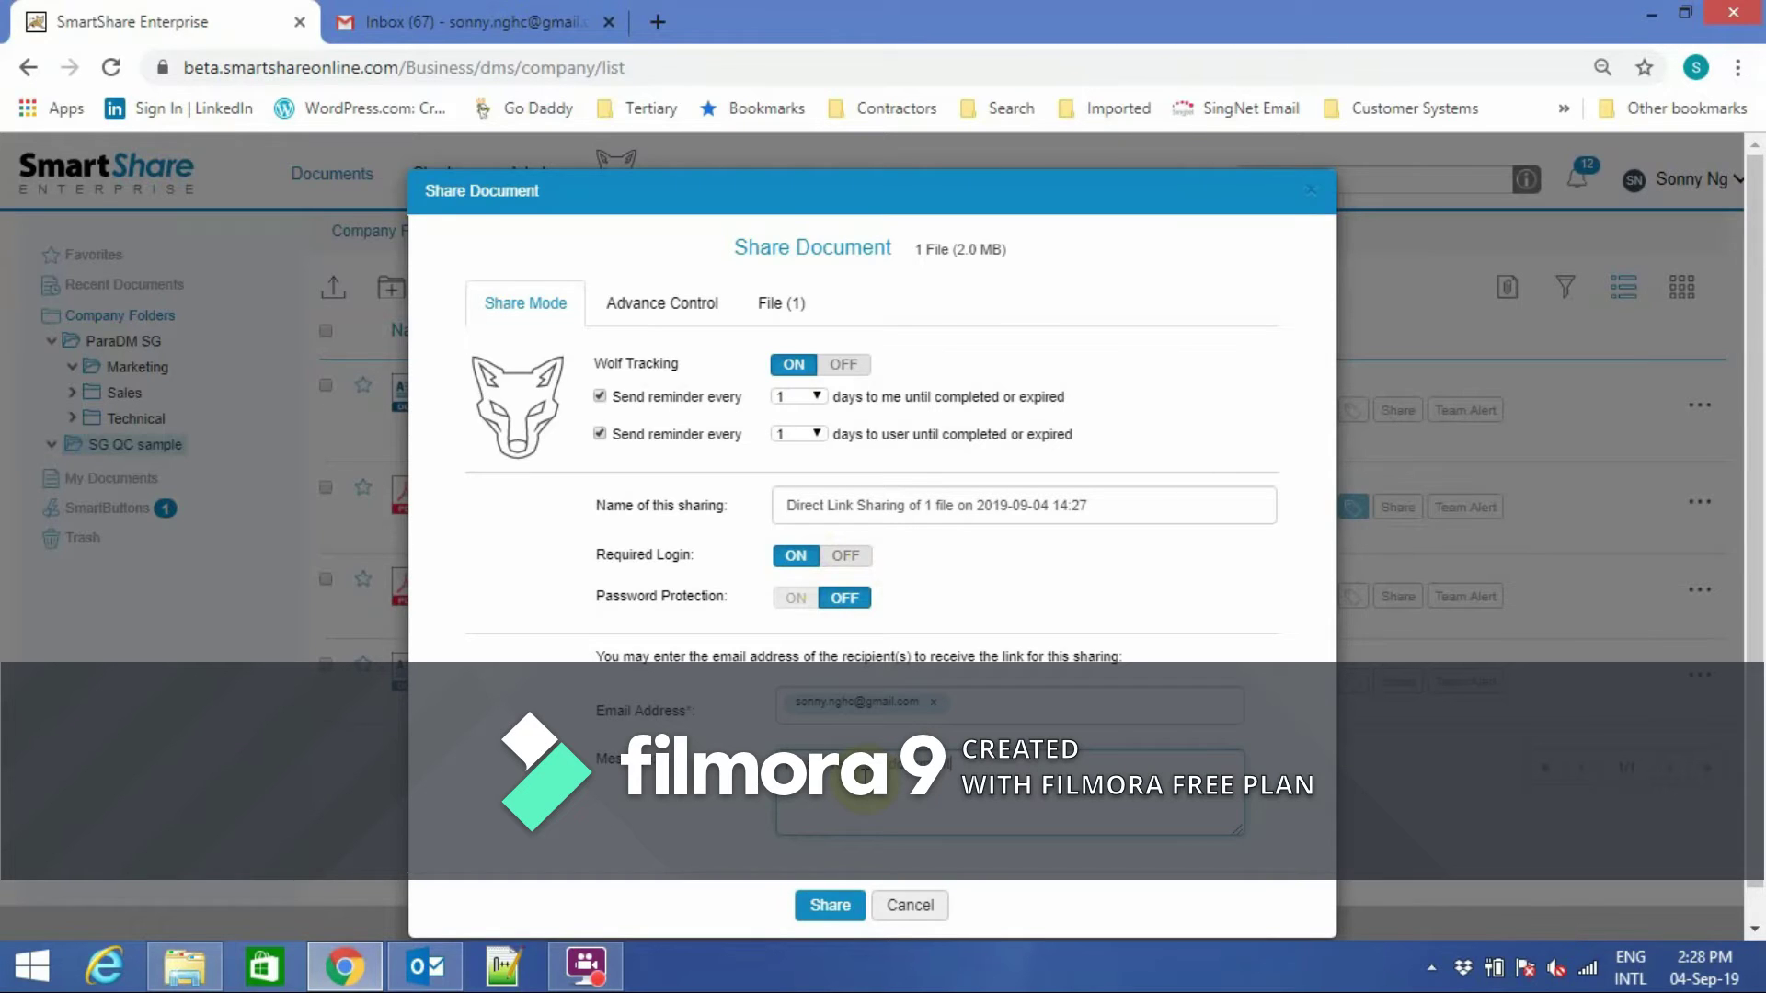
In Advance Control, keep one-month expiry, downloads allowed, no watermark and read alert on.
left_click(664, 304)
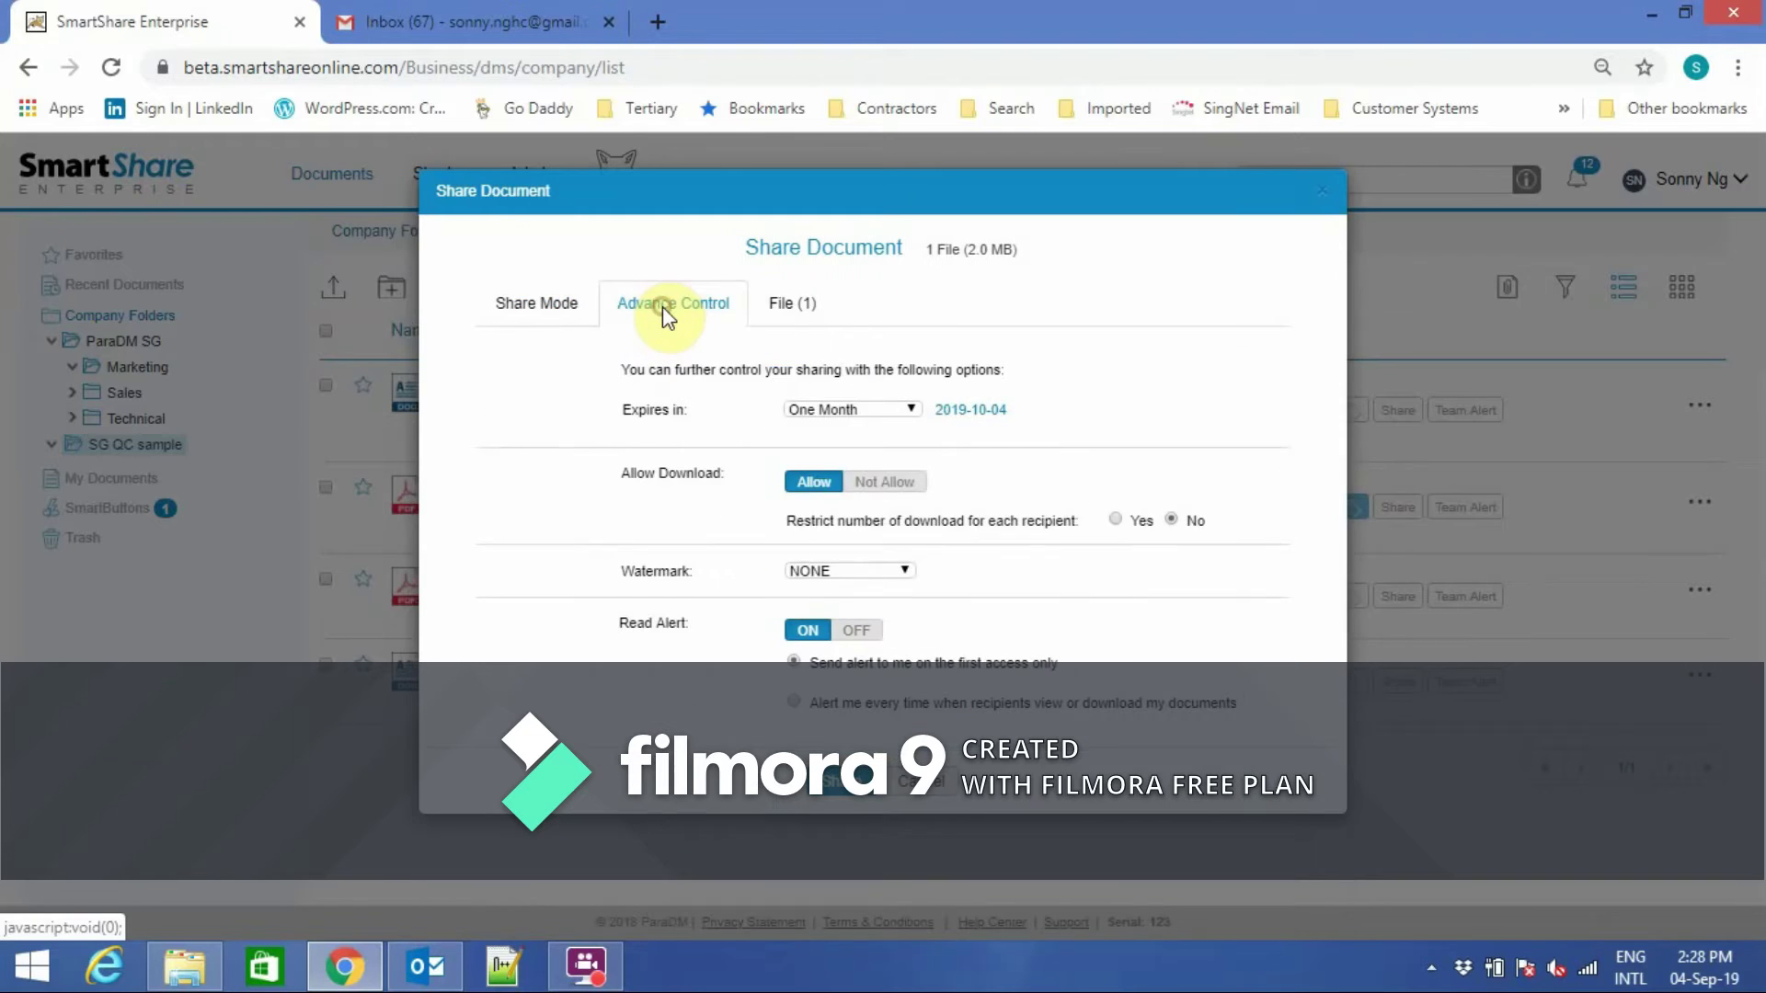
left_click(910, 409)
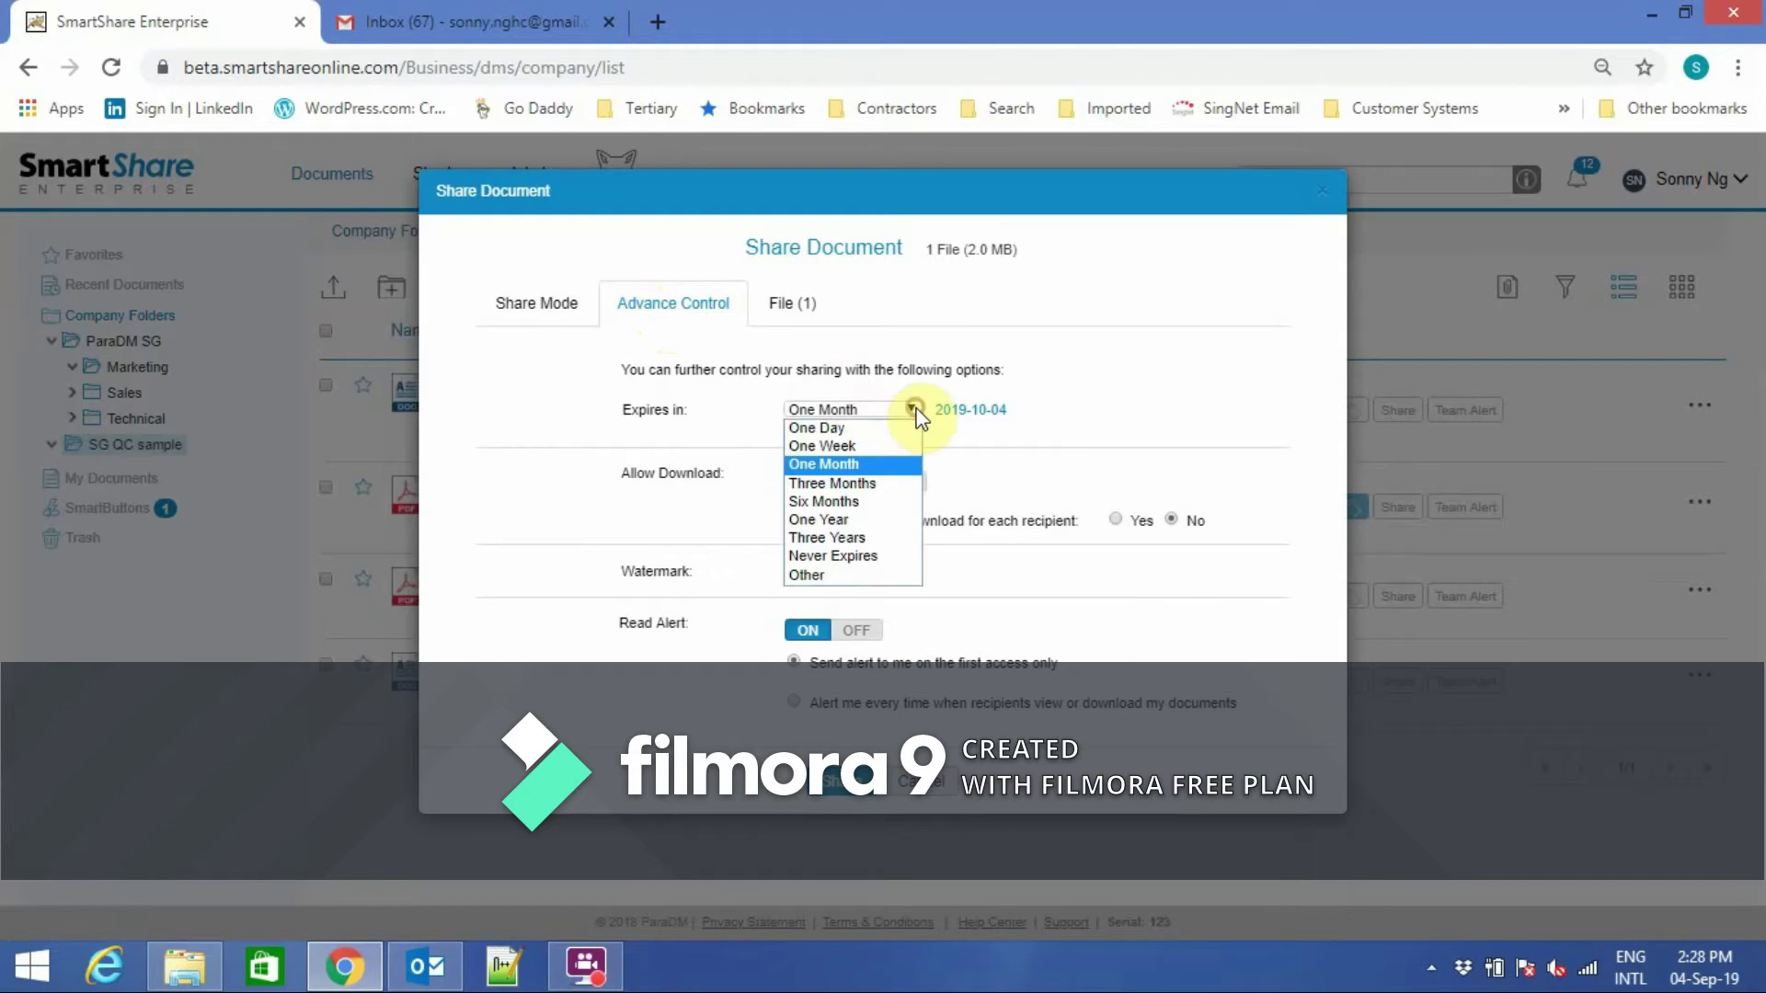
left_click(876, 469)
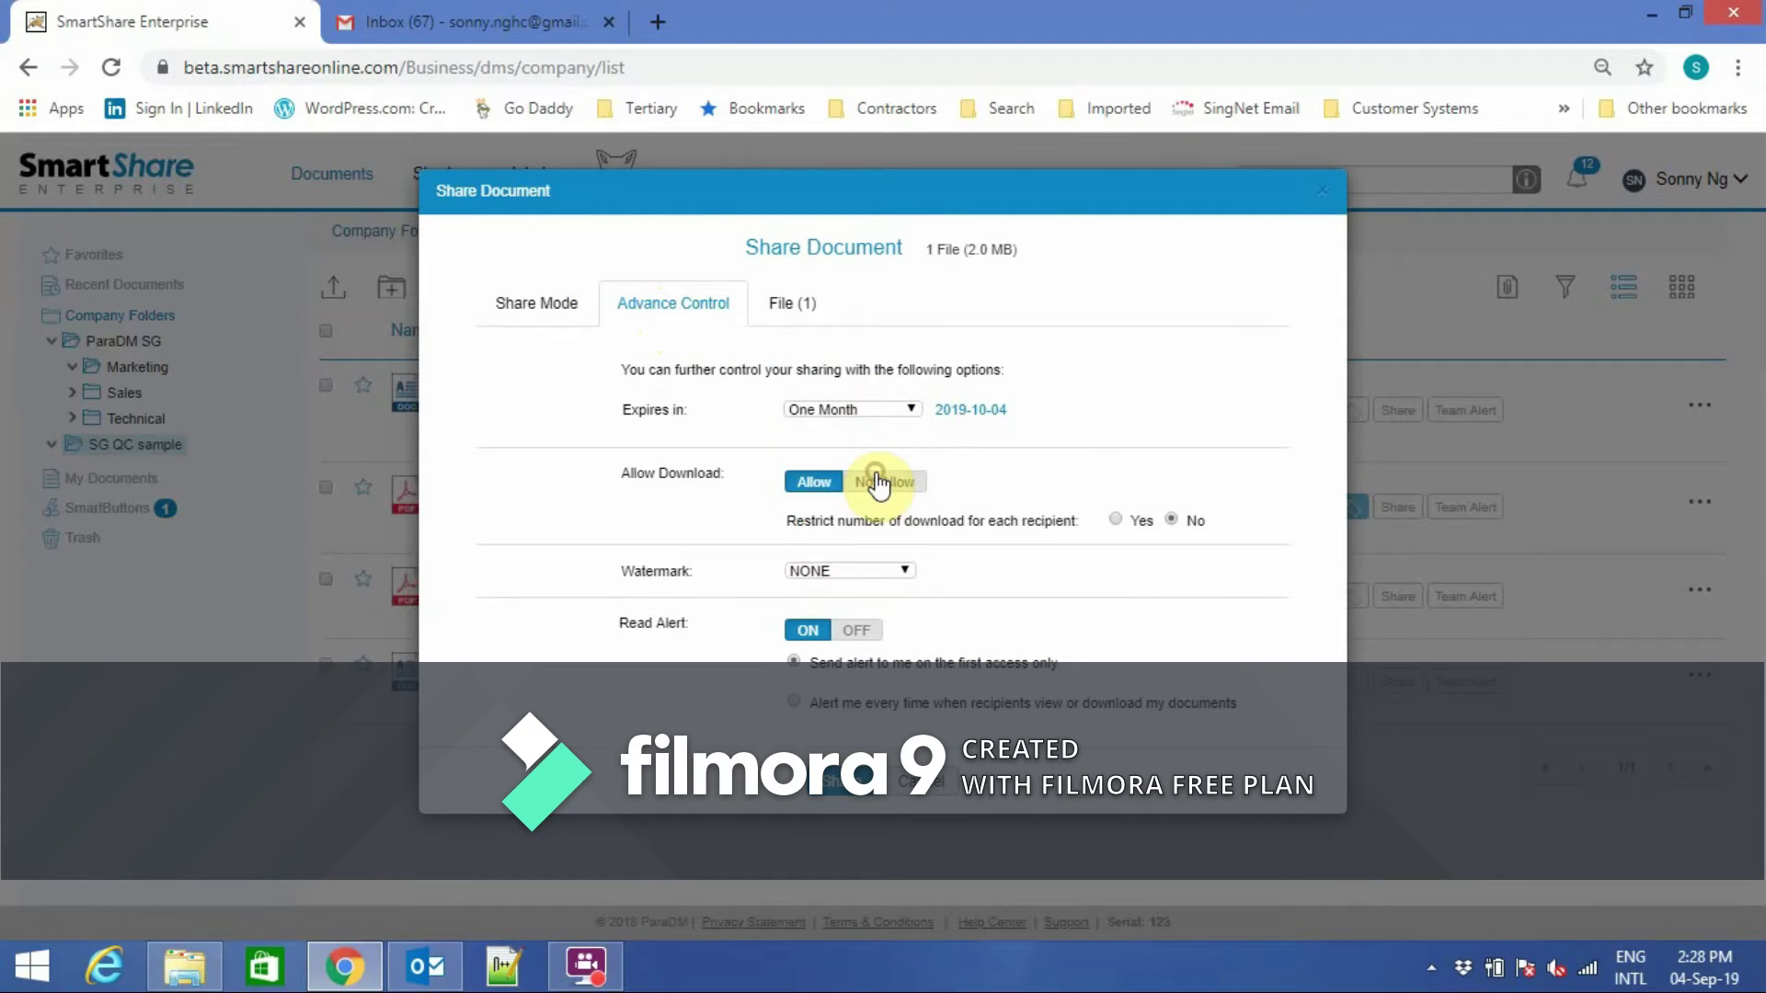
left_click(864, 488)
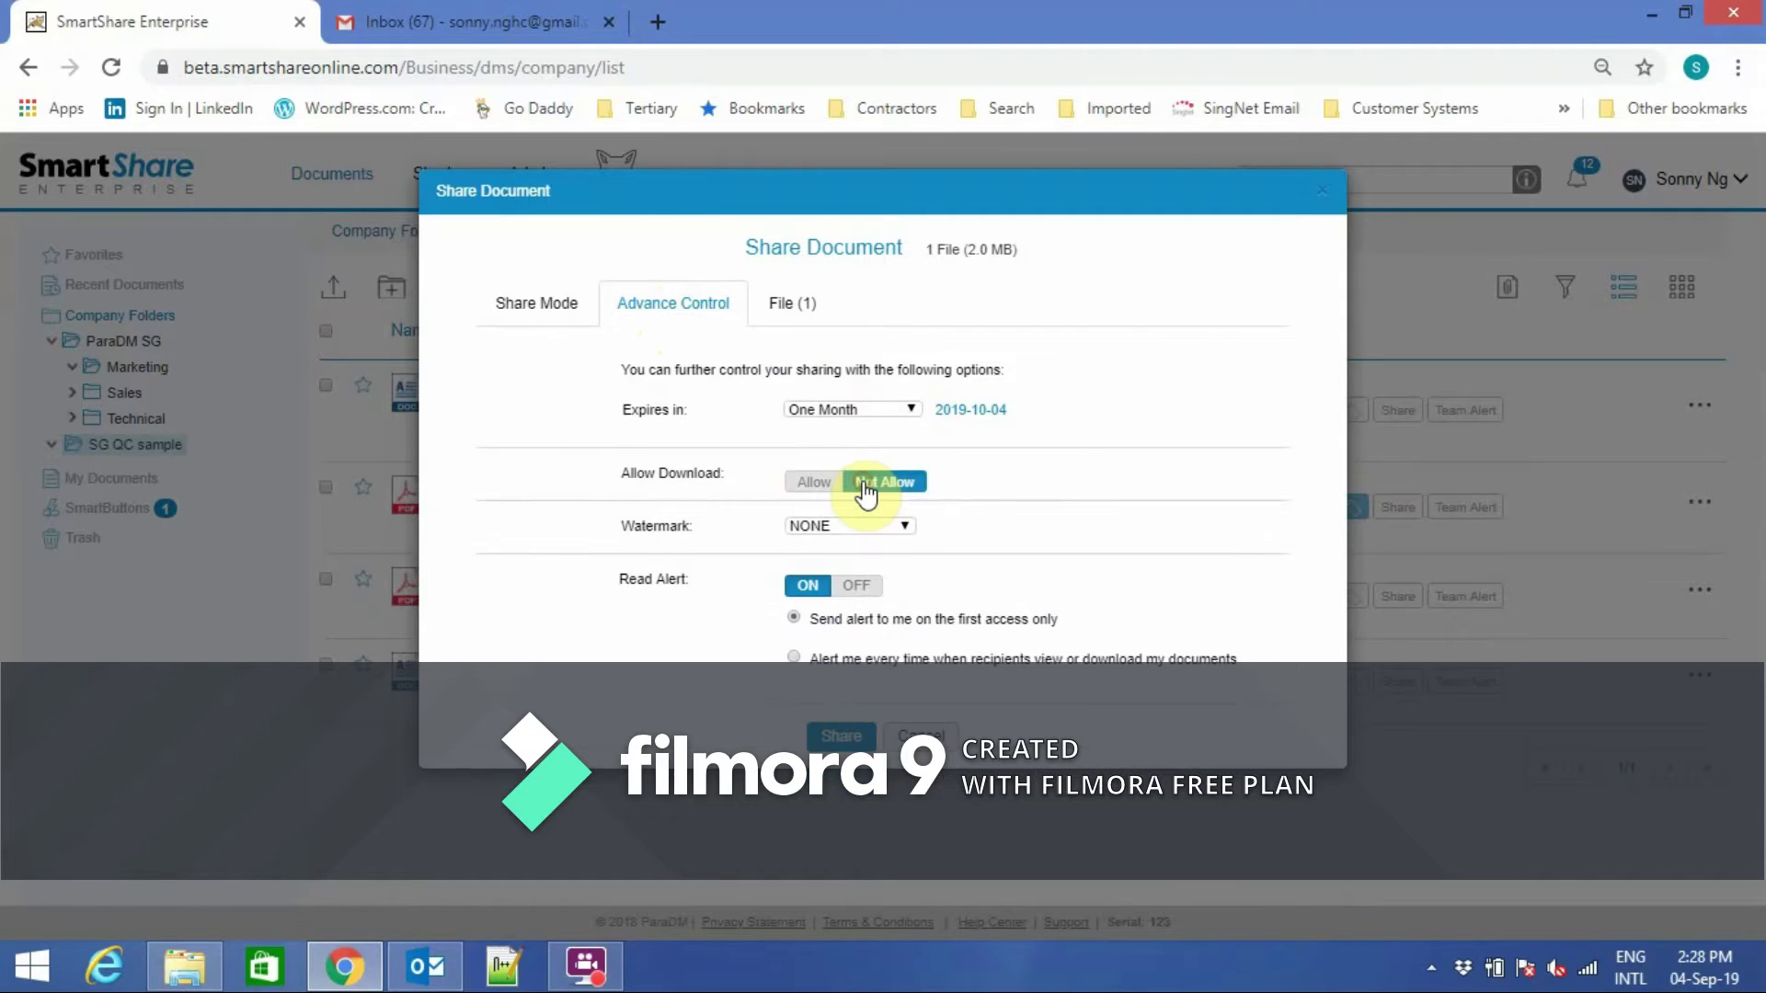
left_click(815, 482)
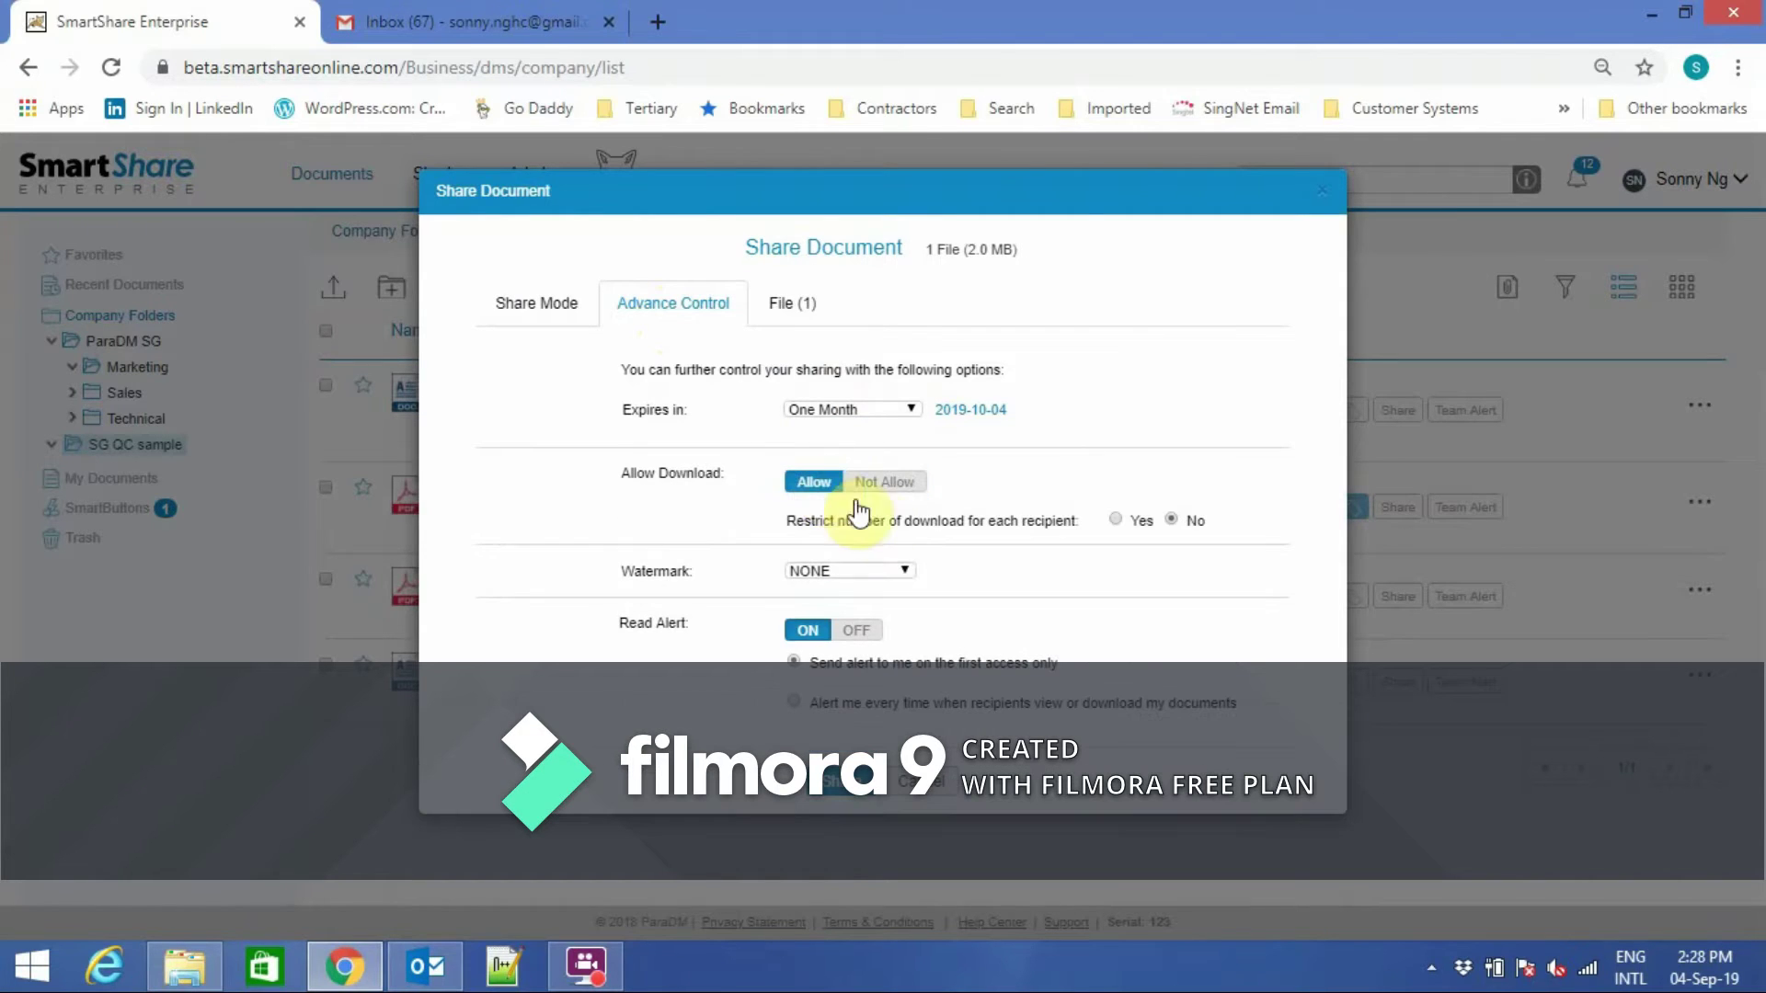
left_click(904, 570)
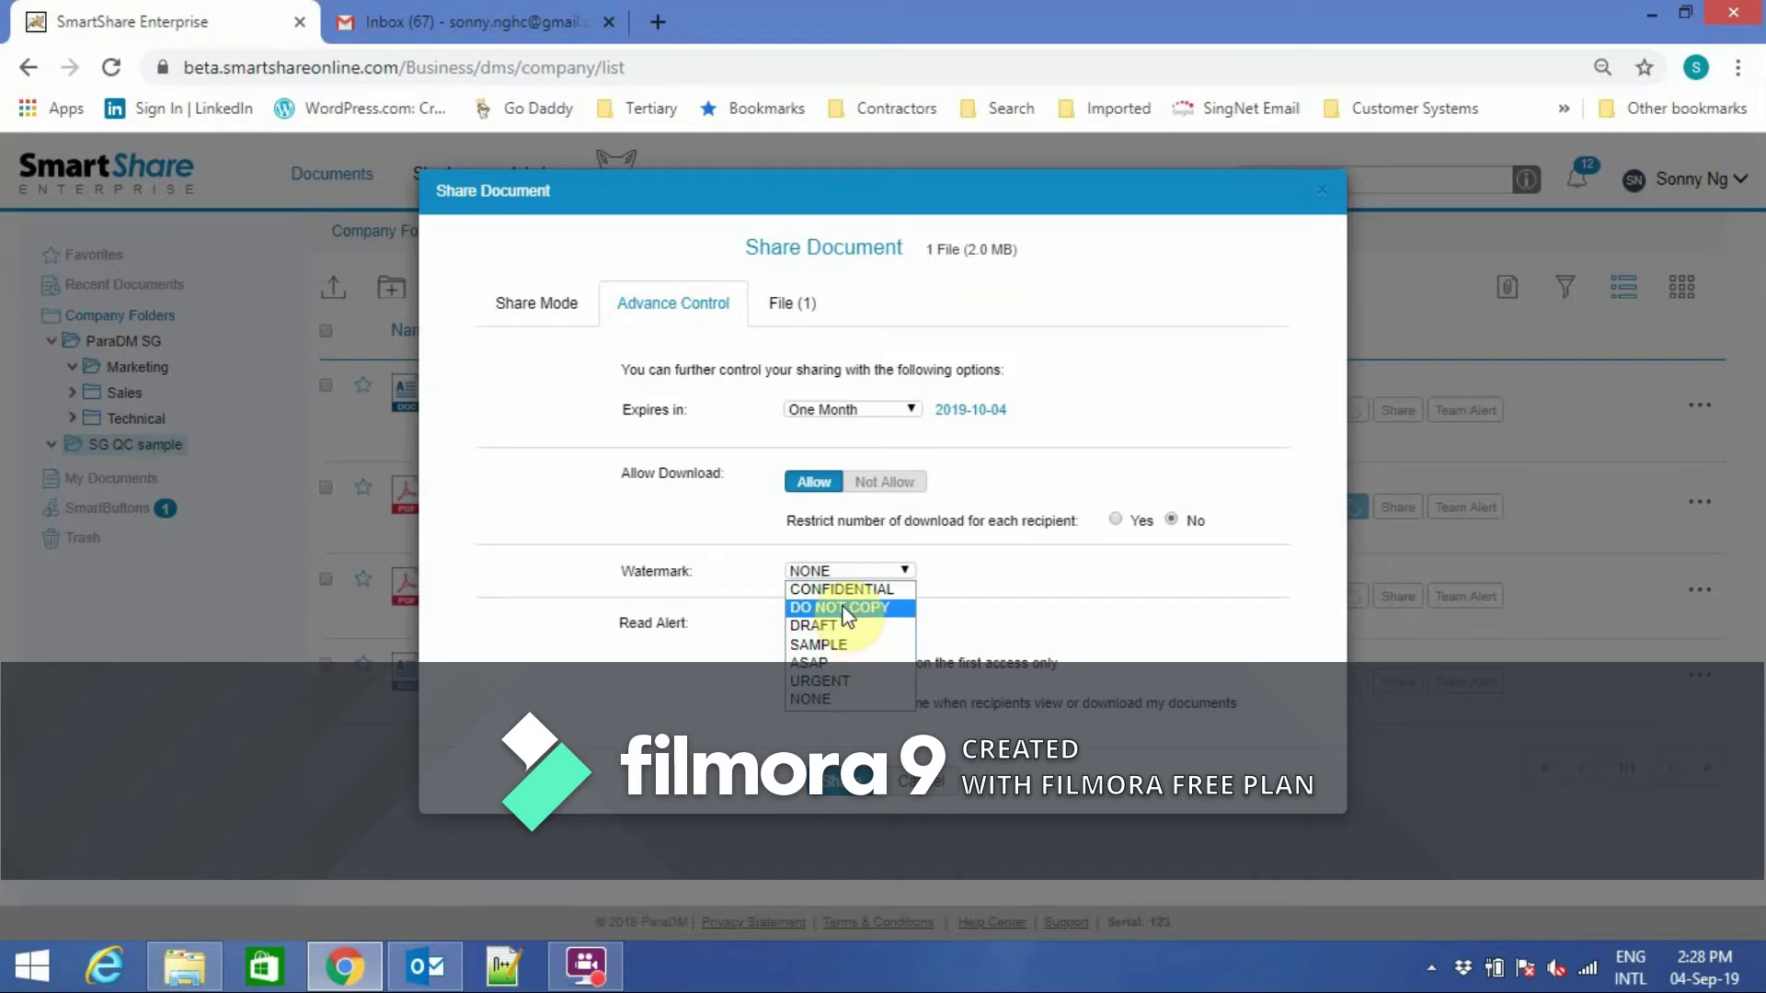
left_click(837, 698)
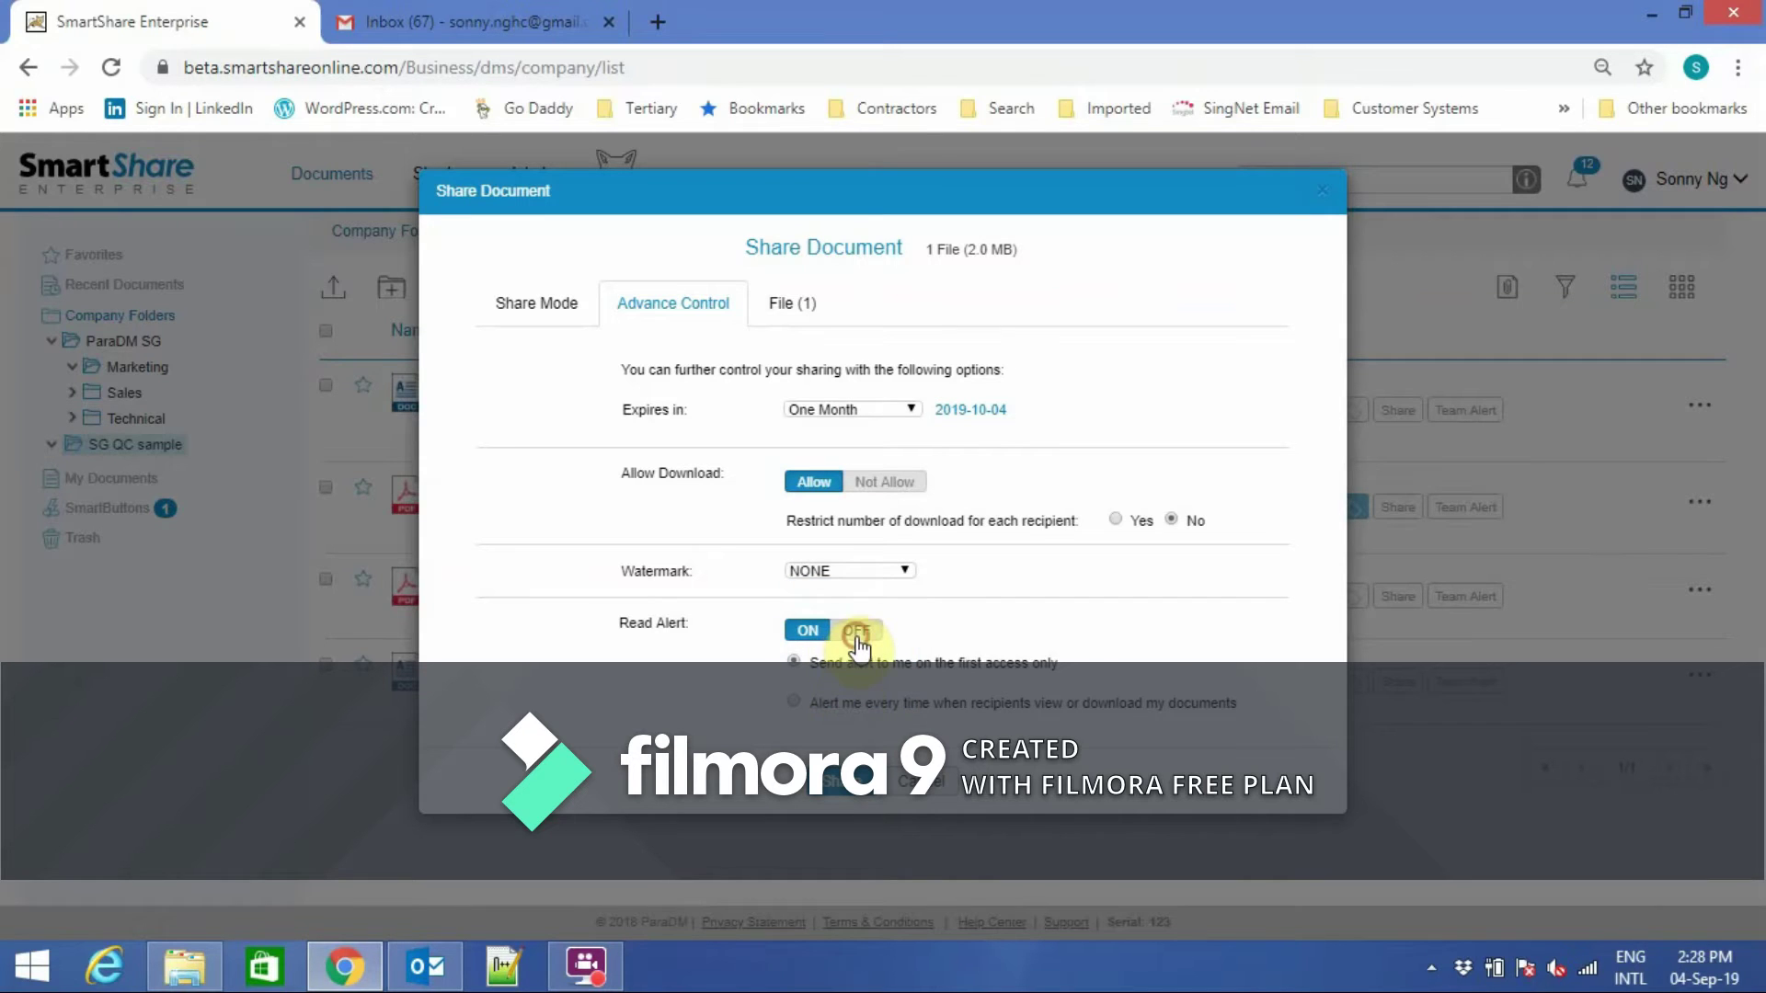
left_click(857, 634)
left_click(813, 633)
Review the File (1) tab, share QR Scan sample.pdf and dismiss the Share Success notice.
left_click(788, 304)
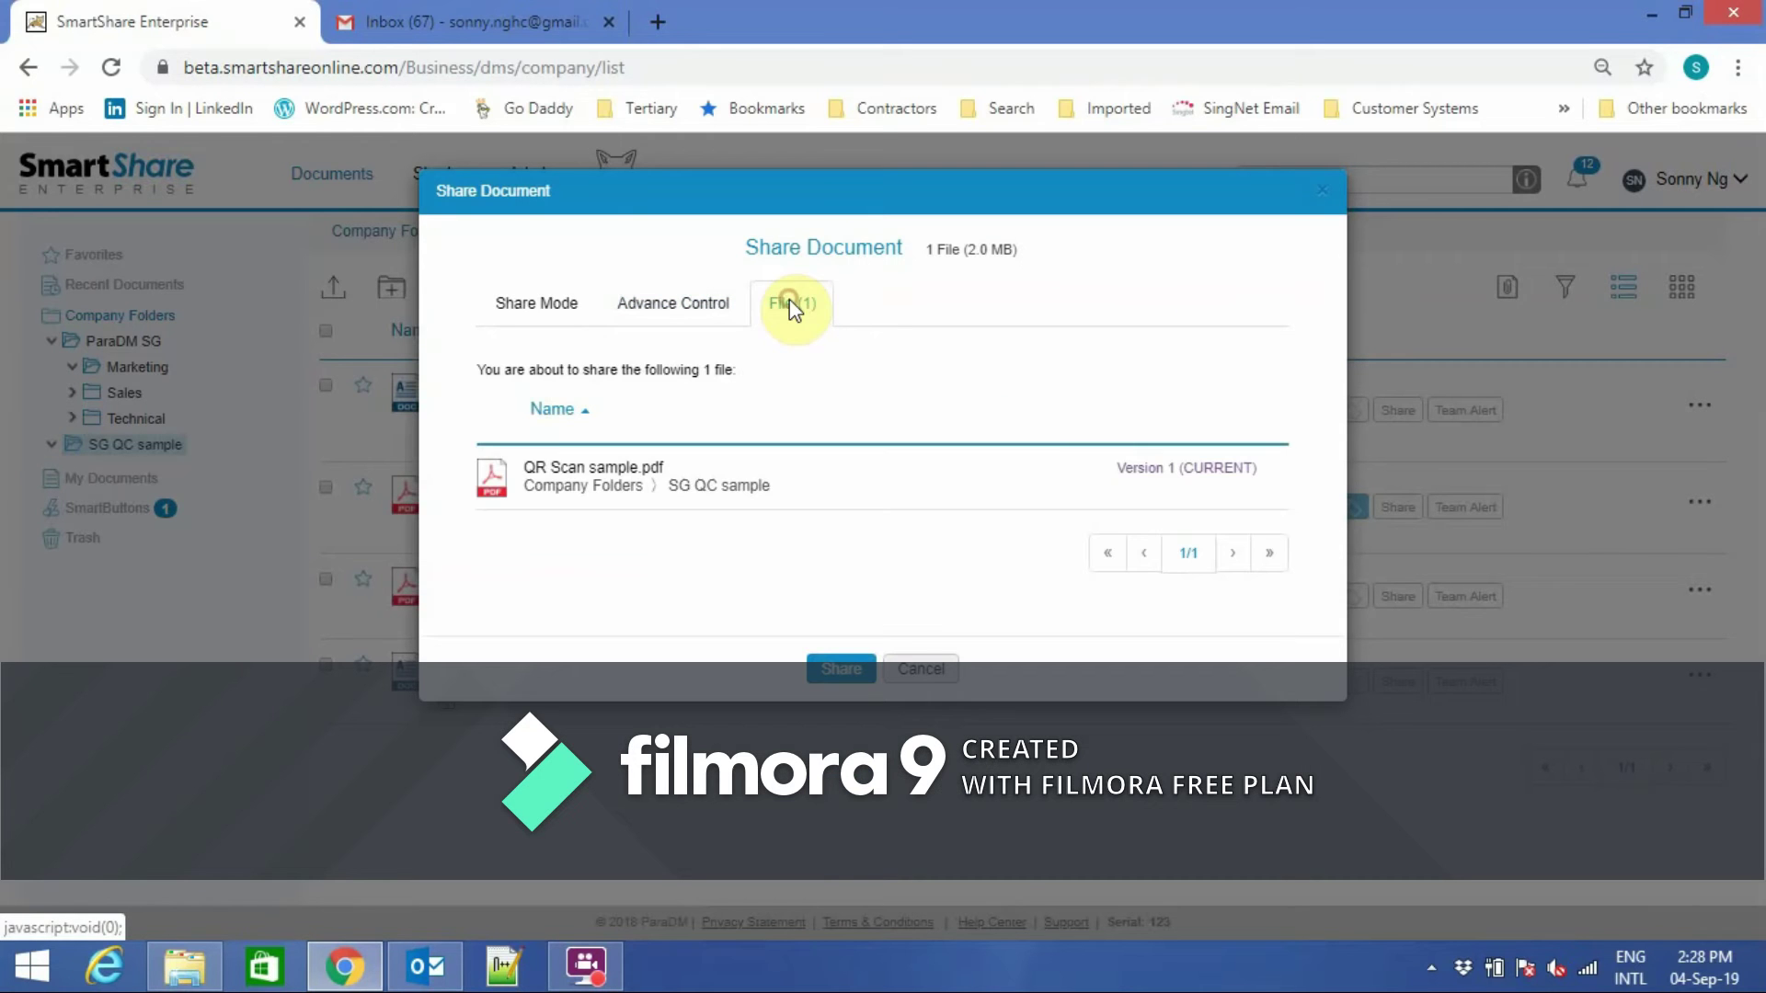
left_click(843, 655)
left_click_drag(482, 428, 635, 429)
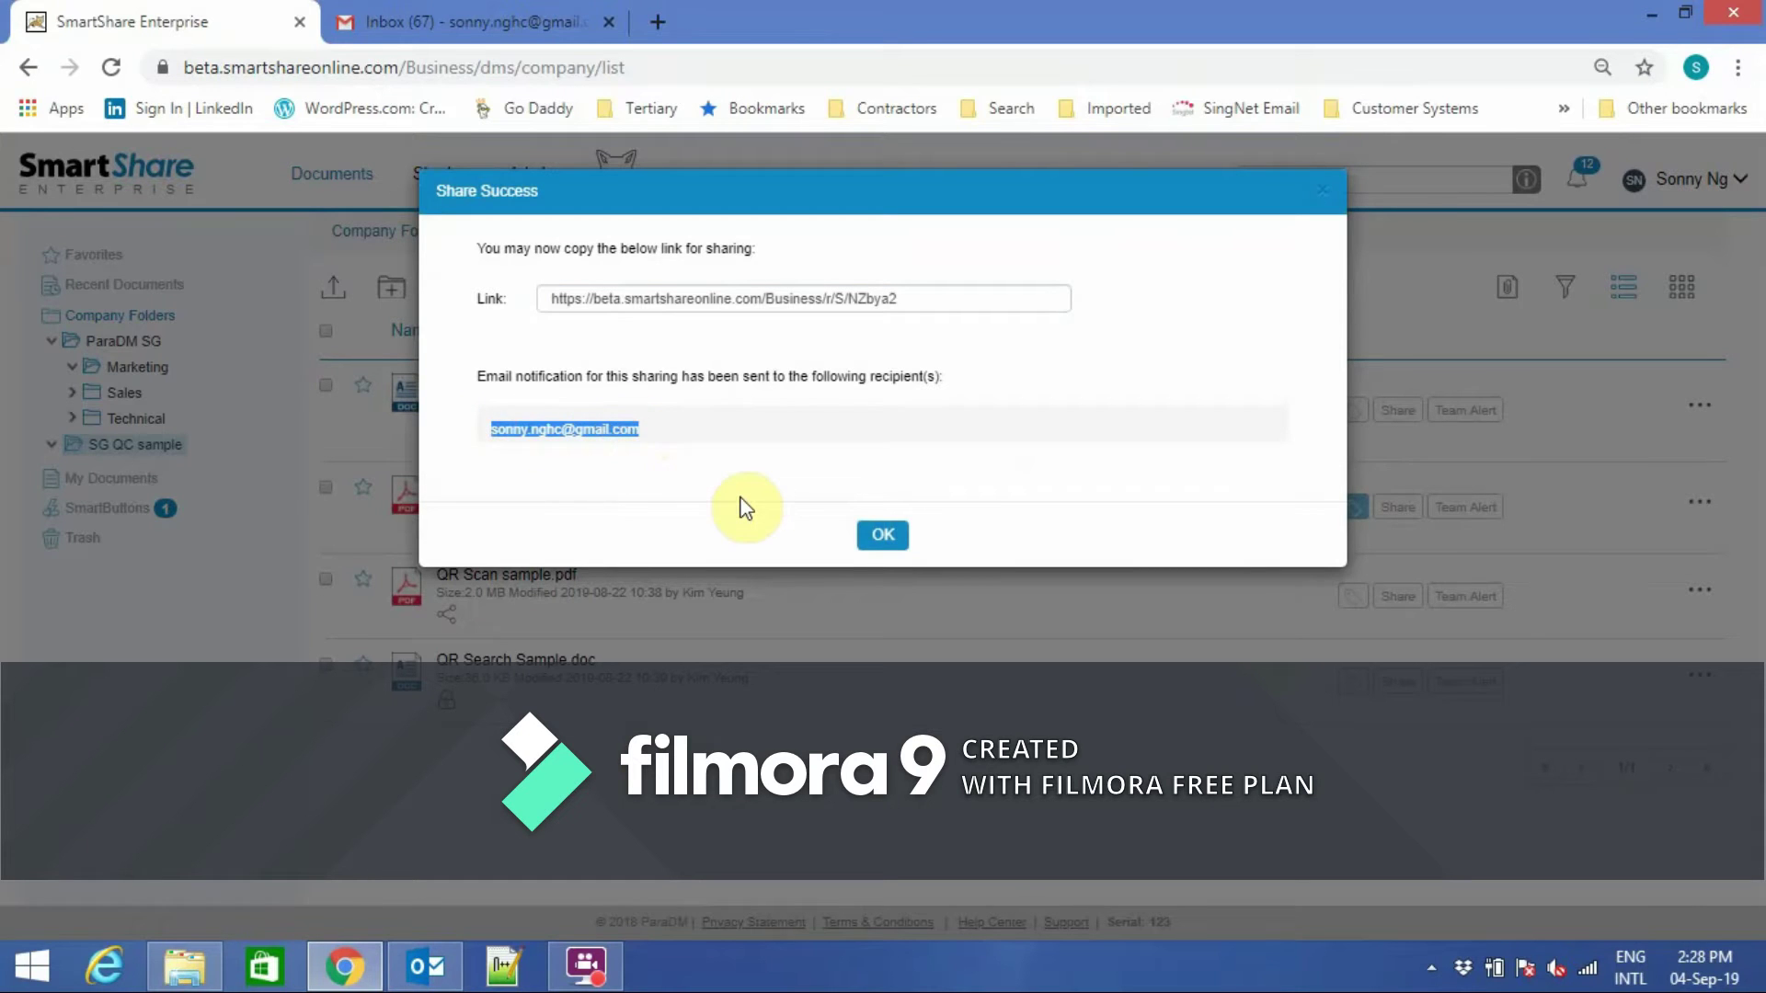
left_click(880, 543)
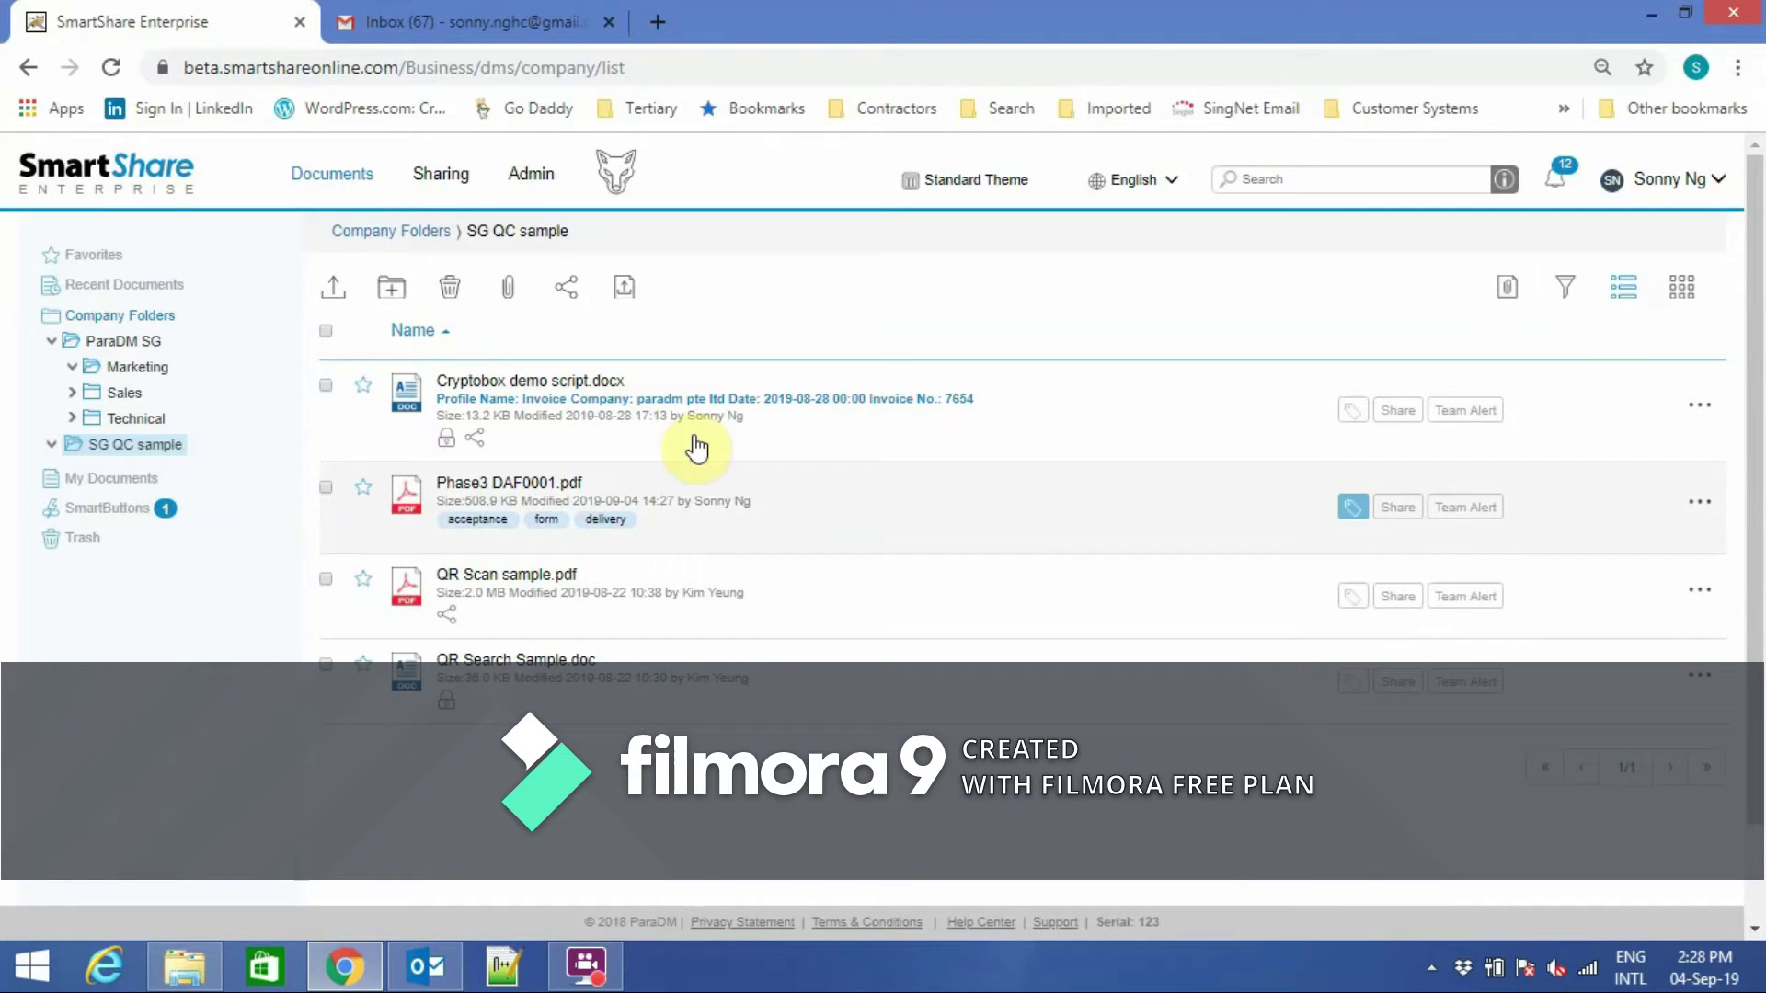
left_click(460, 25)
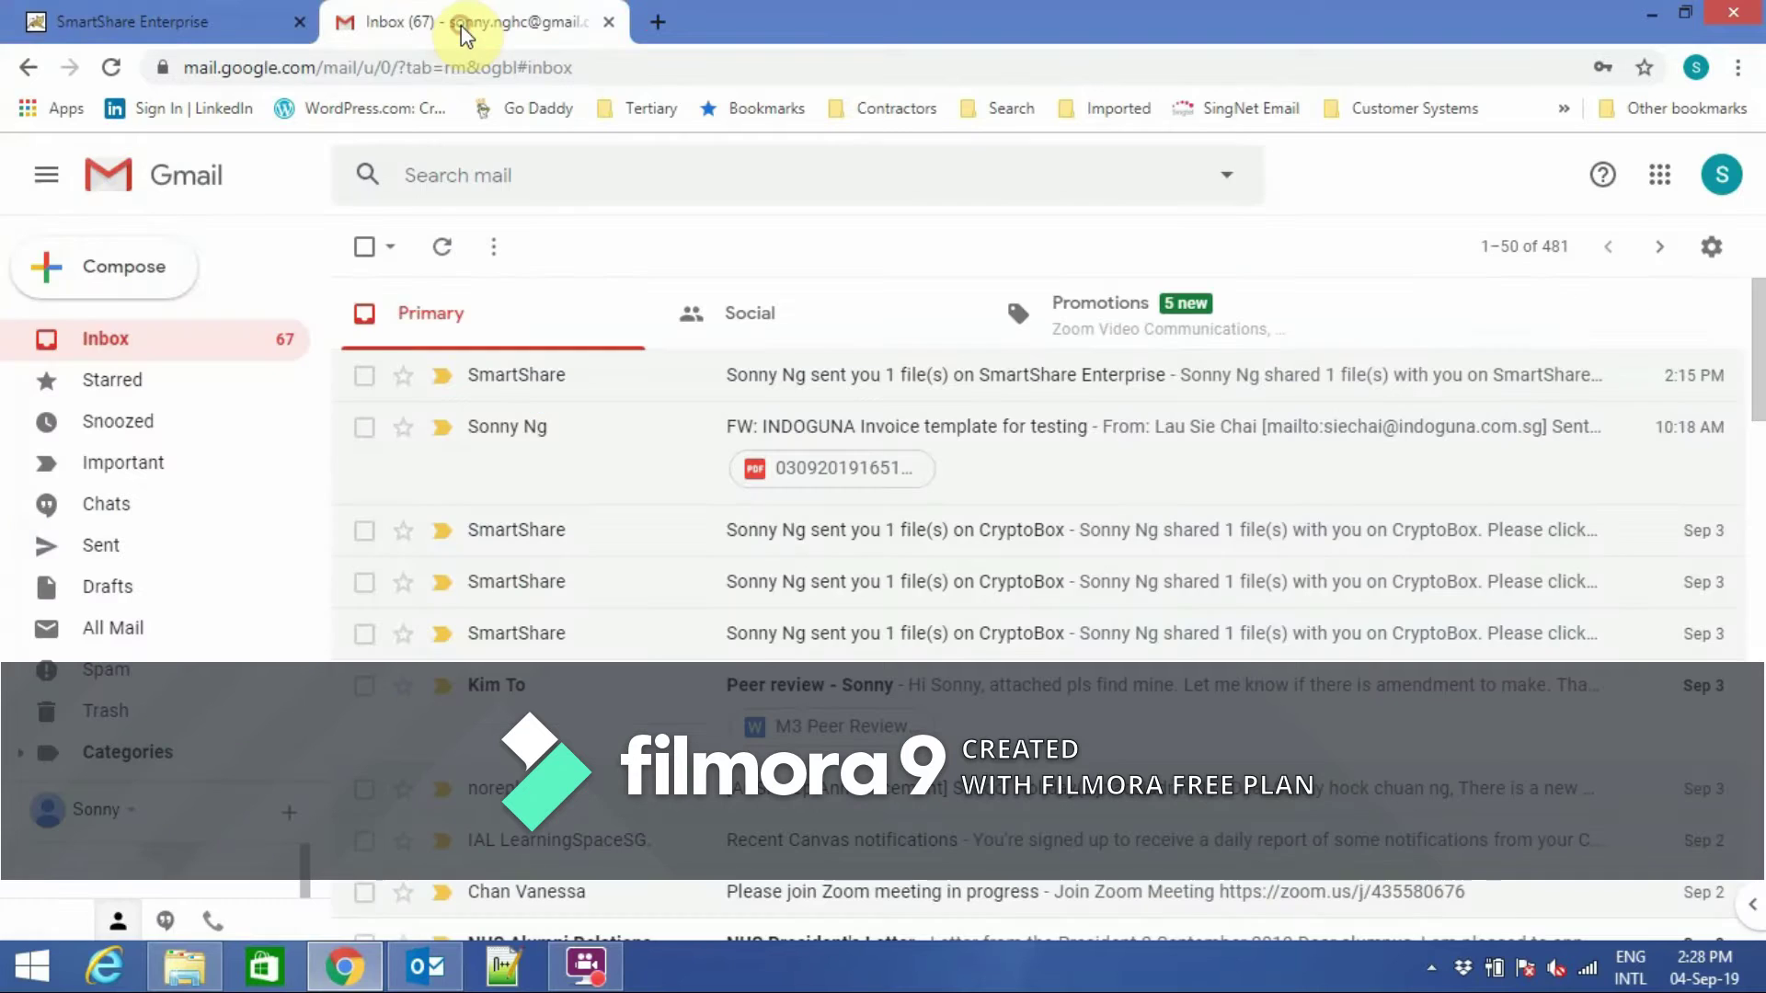
Open the SmartShare share e-mail in Gmail and follow its link past the suspicious-link warning.
left_click(122, 340)
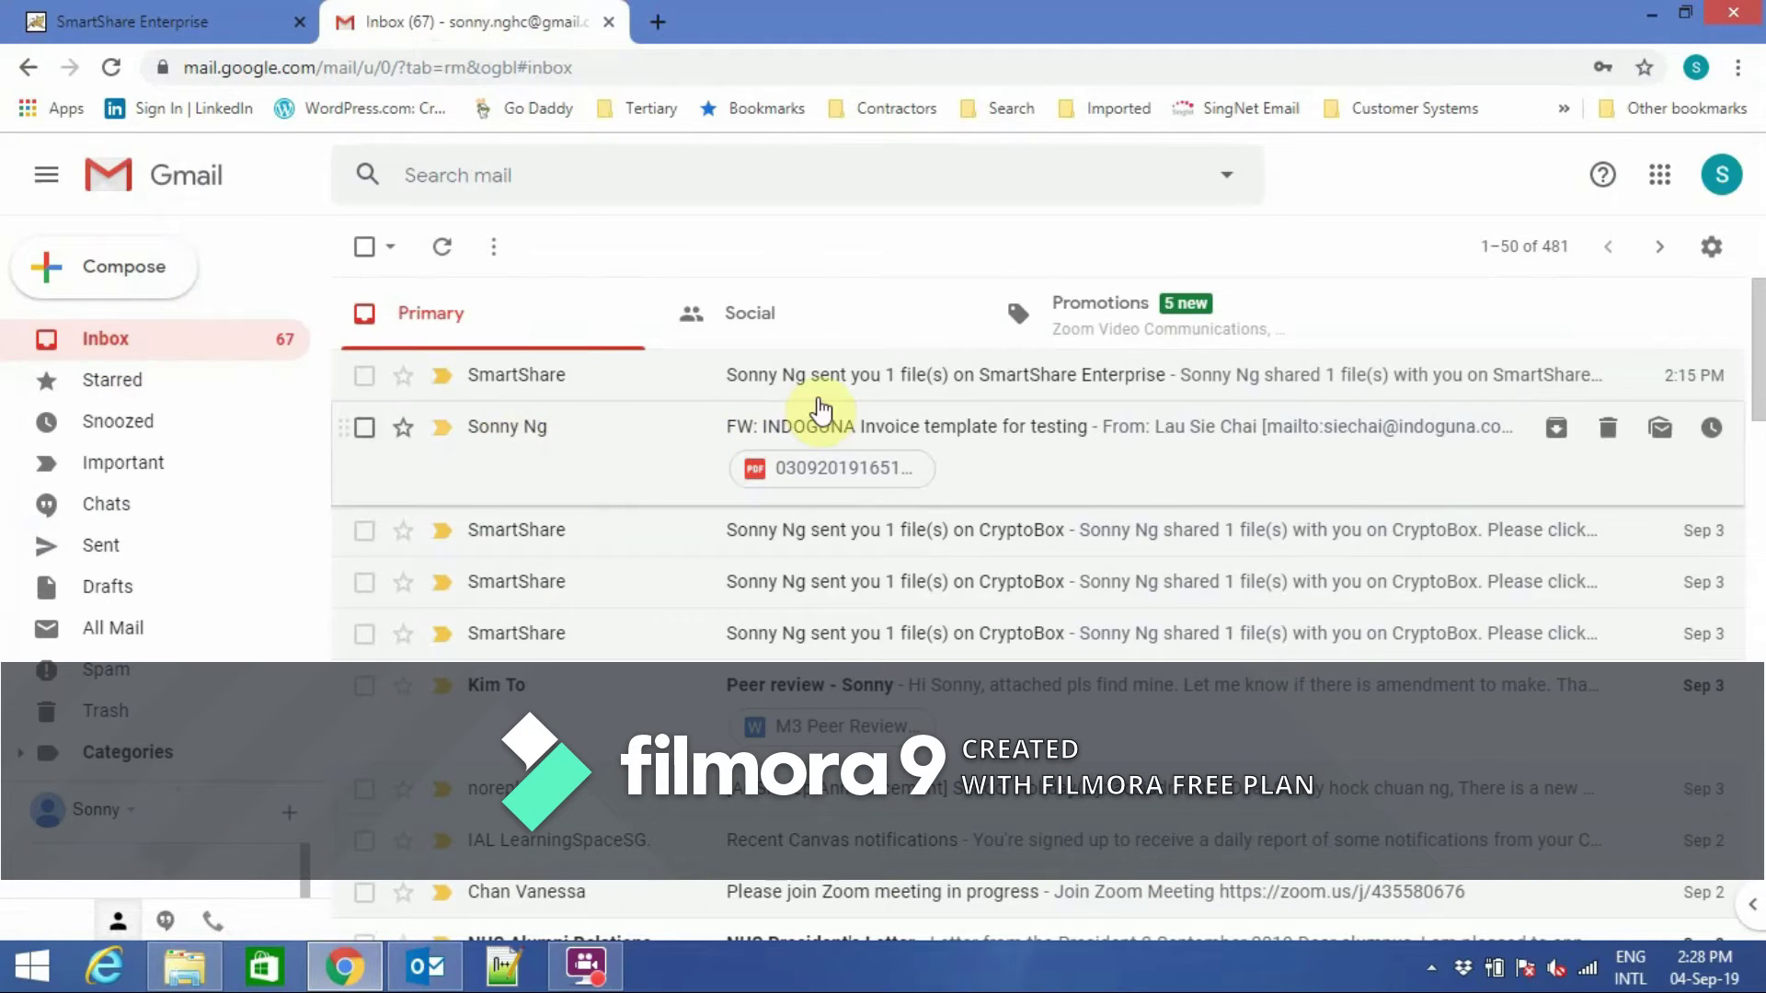
left_click(832, 382)
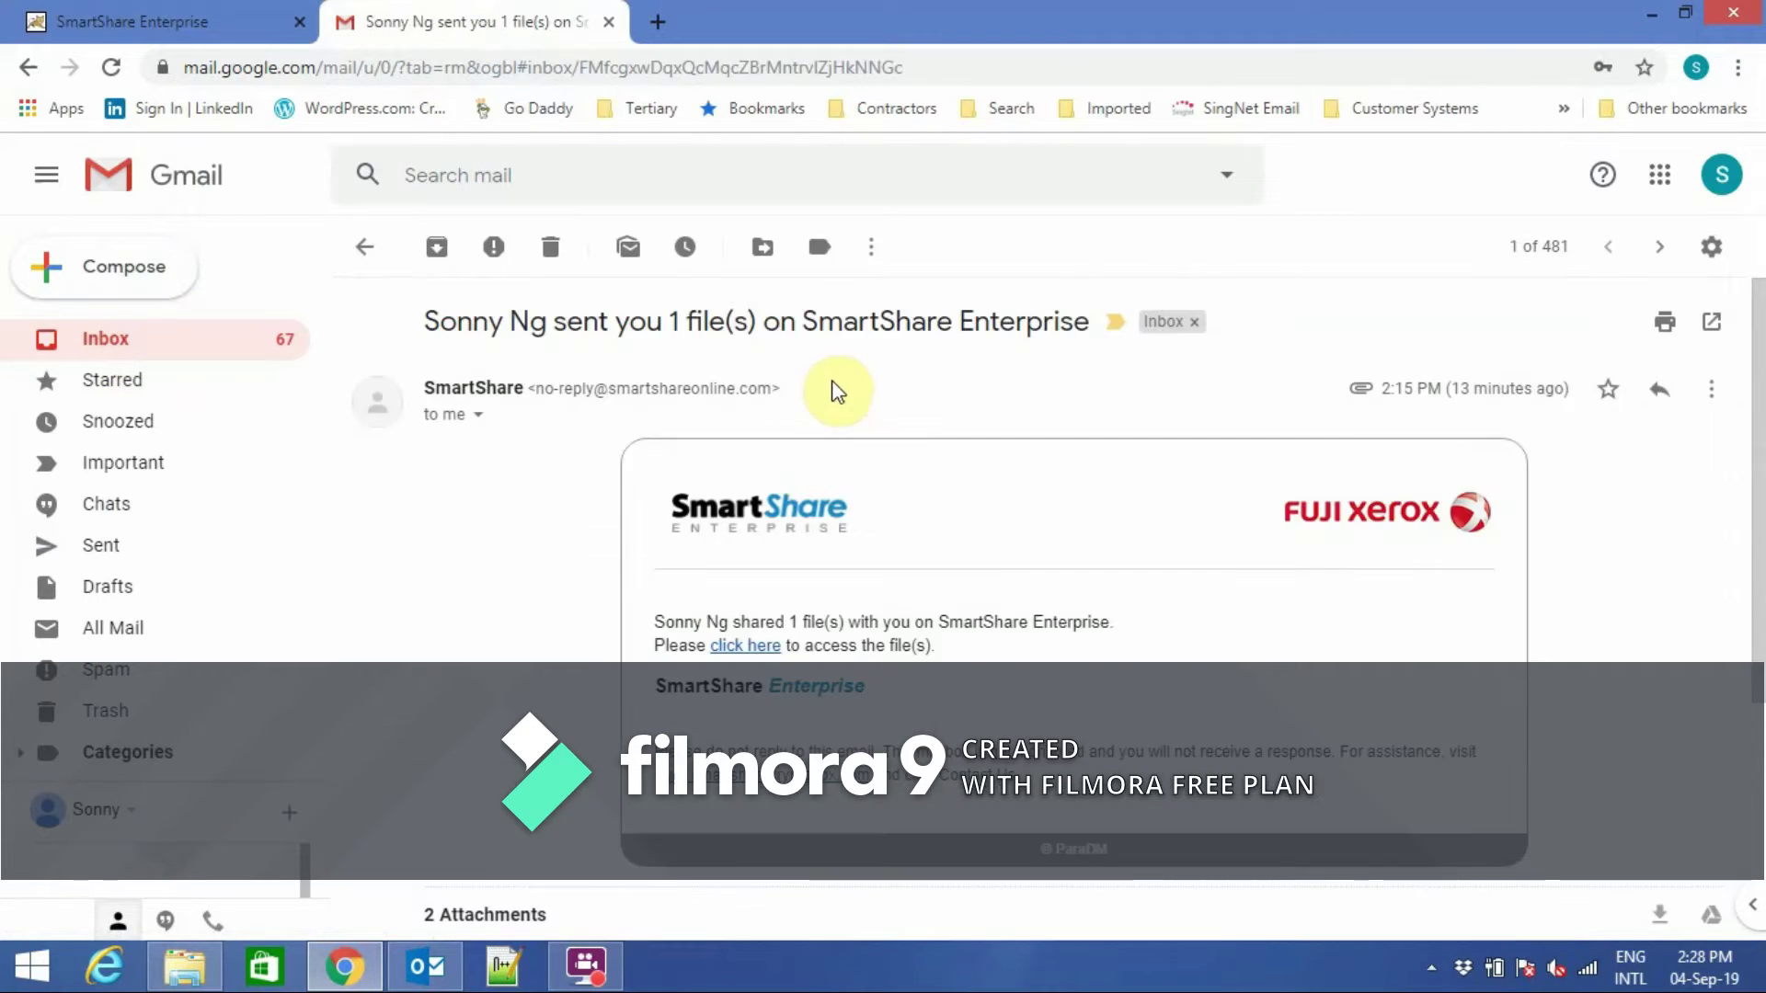
left_click(759, 648)
left_click(1001, 605)
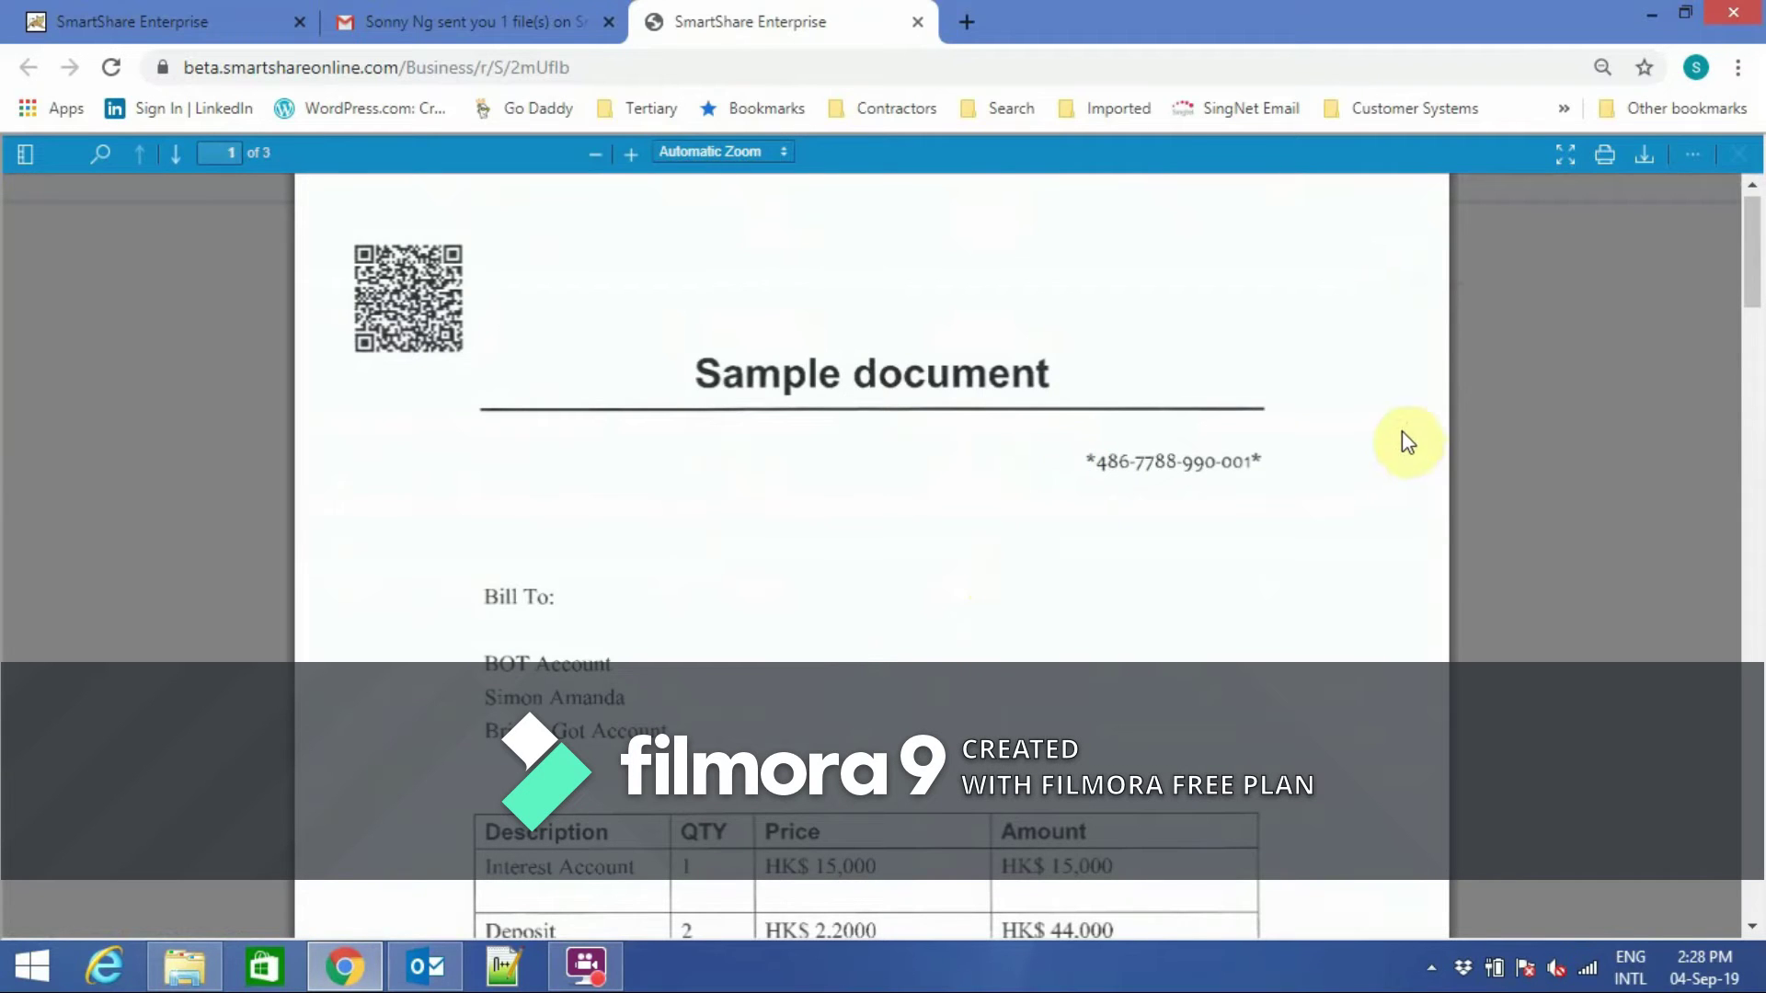
Close the PDF viewer and the shared-link tab, returning to the original SmartShare tab.
left_click(1695, 157)
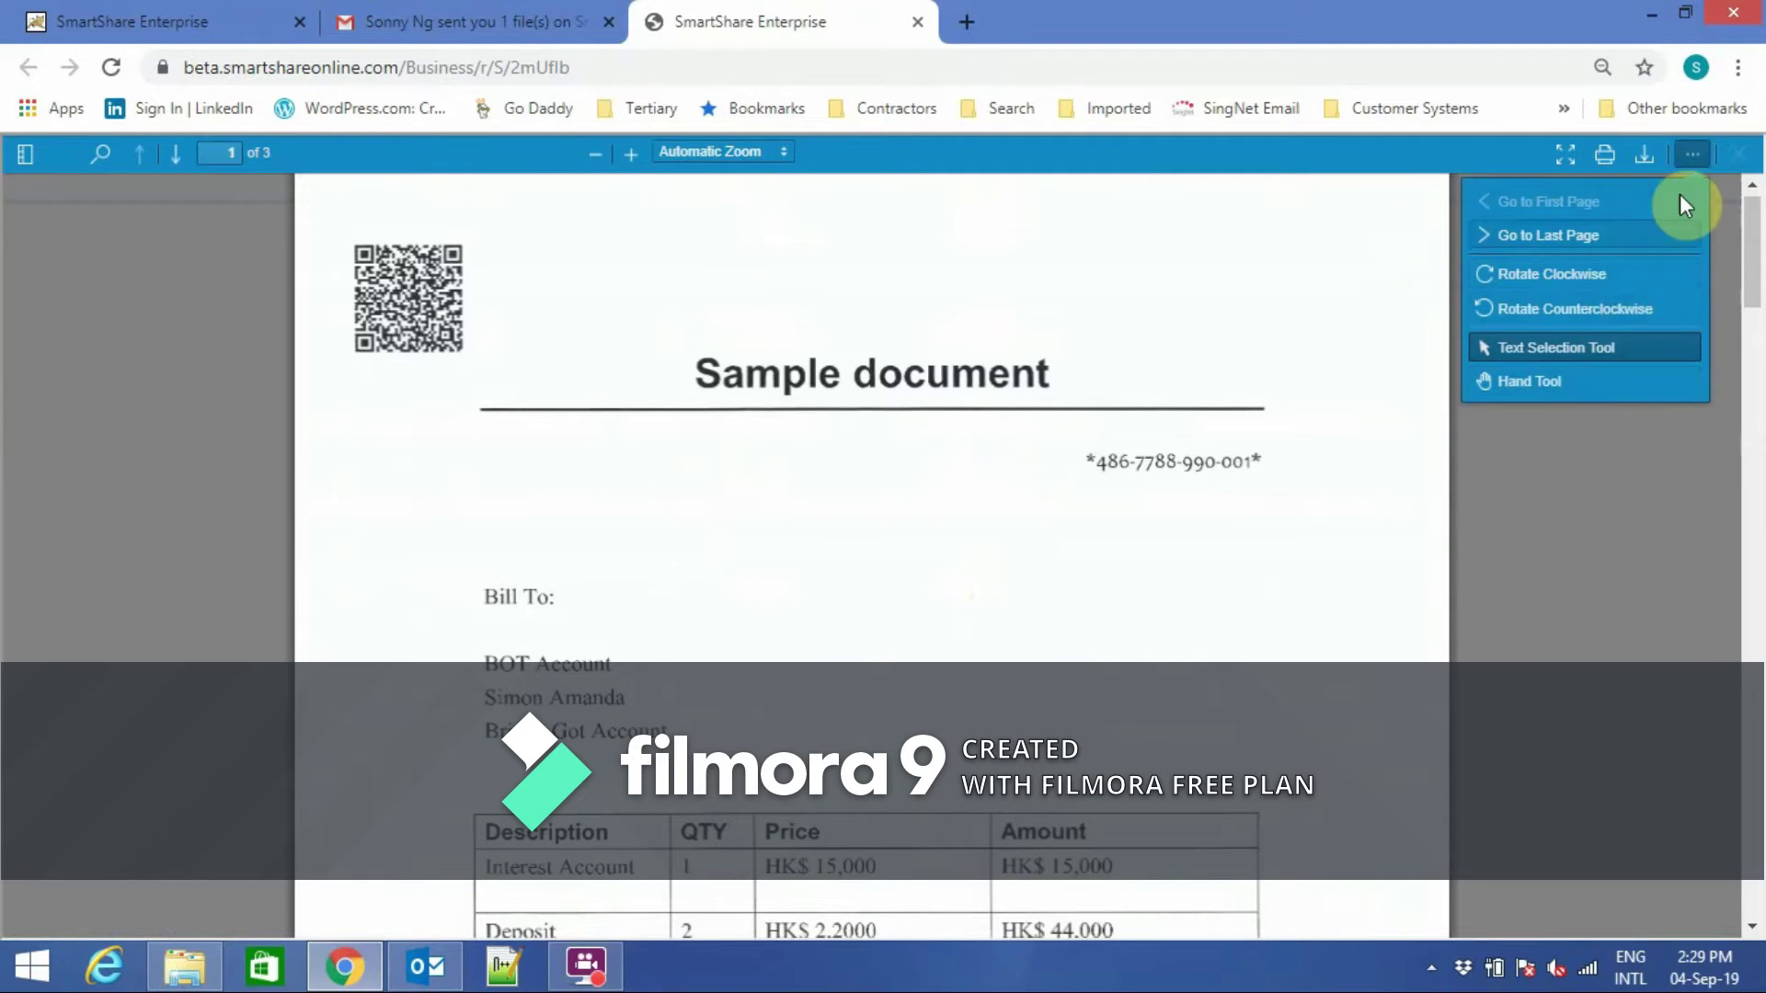
left_click(1744, 162)
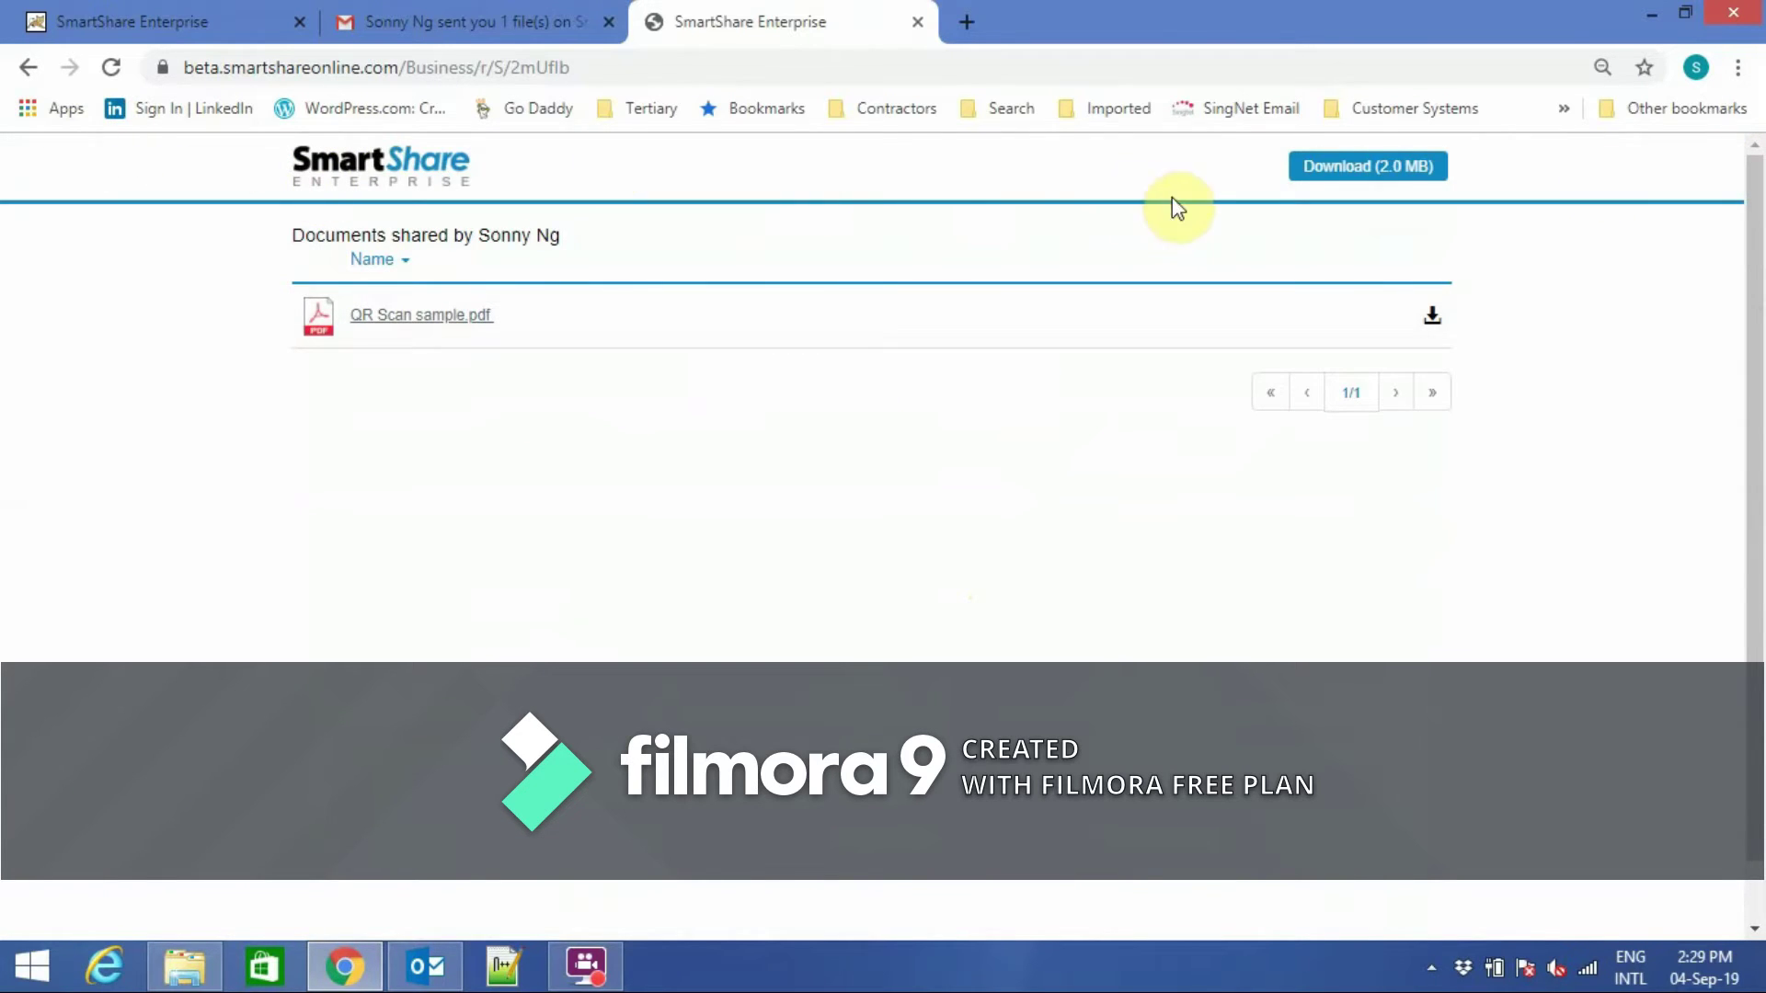
left_click(918, 22)
left_click(248, 30)
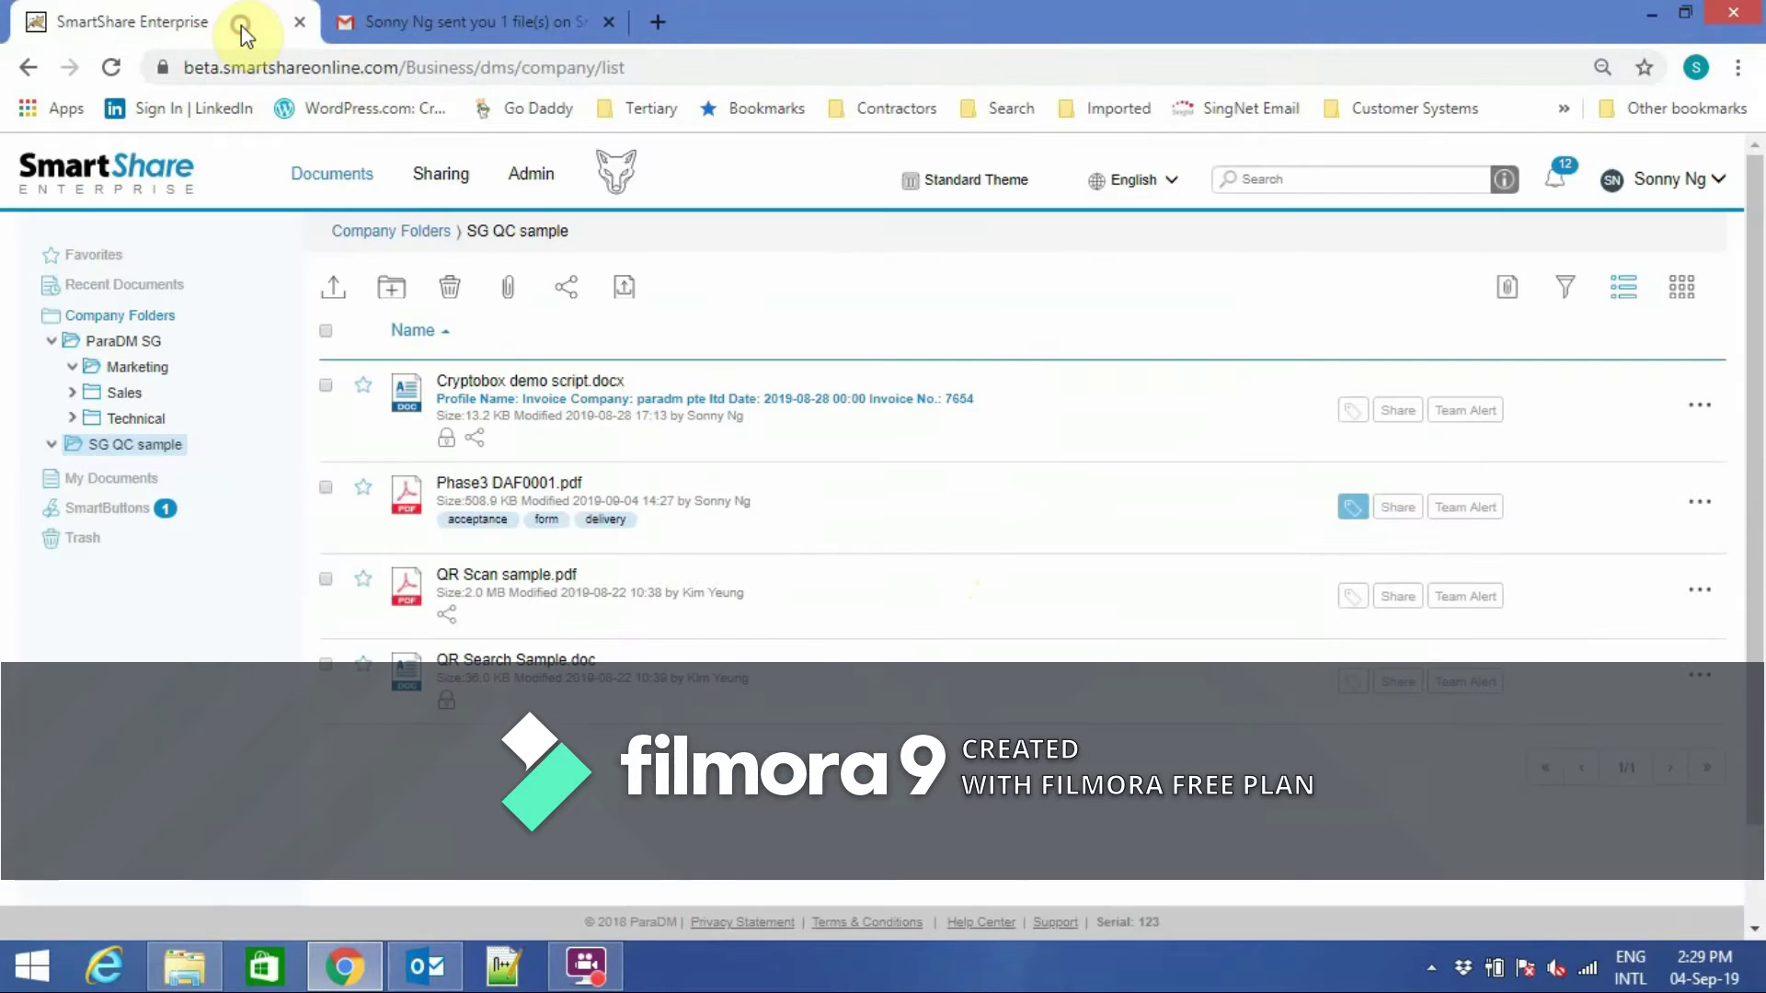
Refresh the documents list and open Phase3 DAF0001.pdf in Instant Preview.
left_click(339, 179)
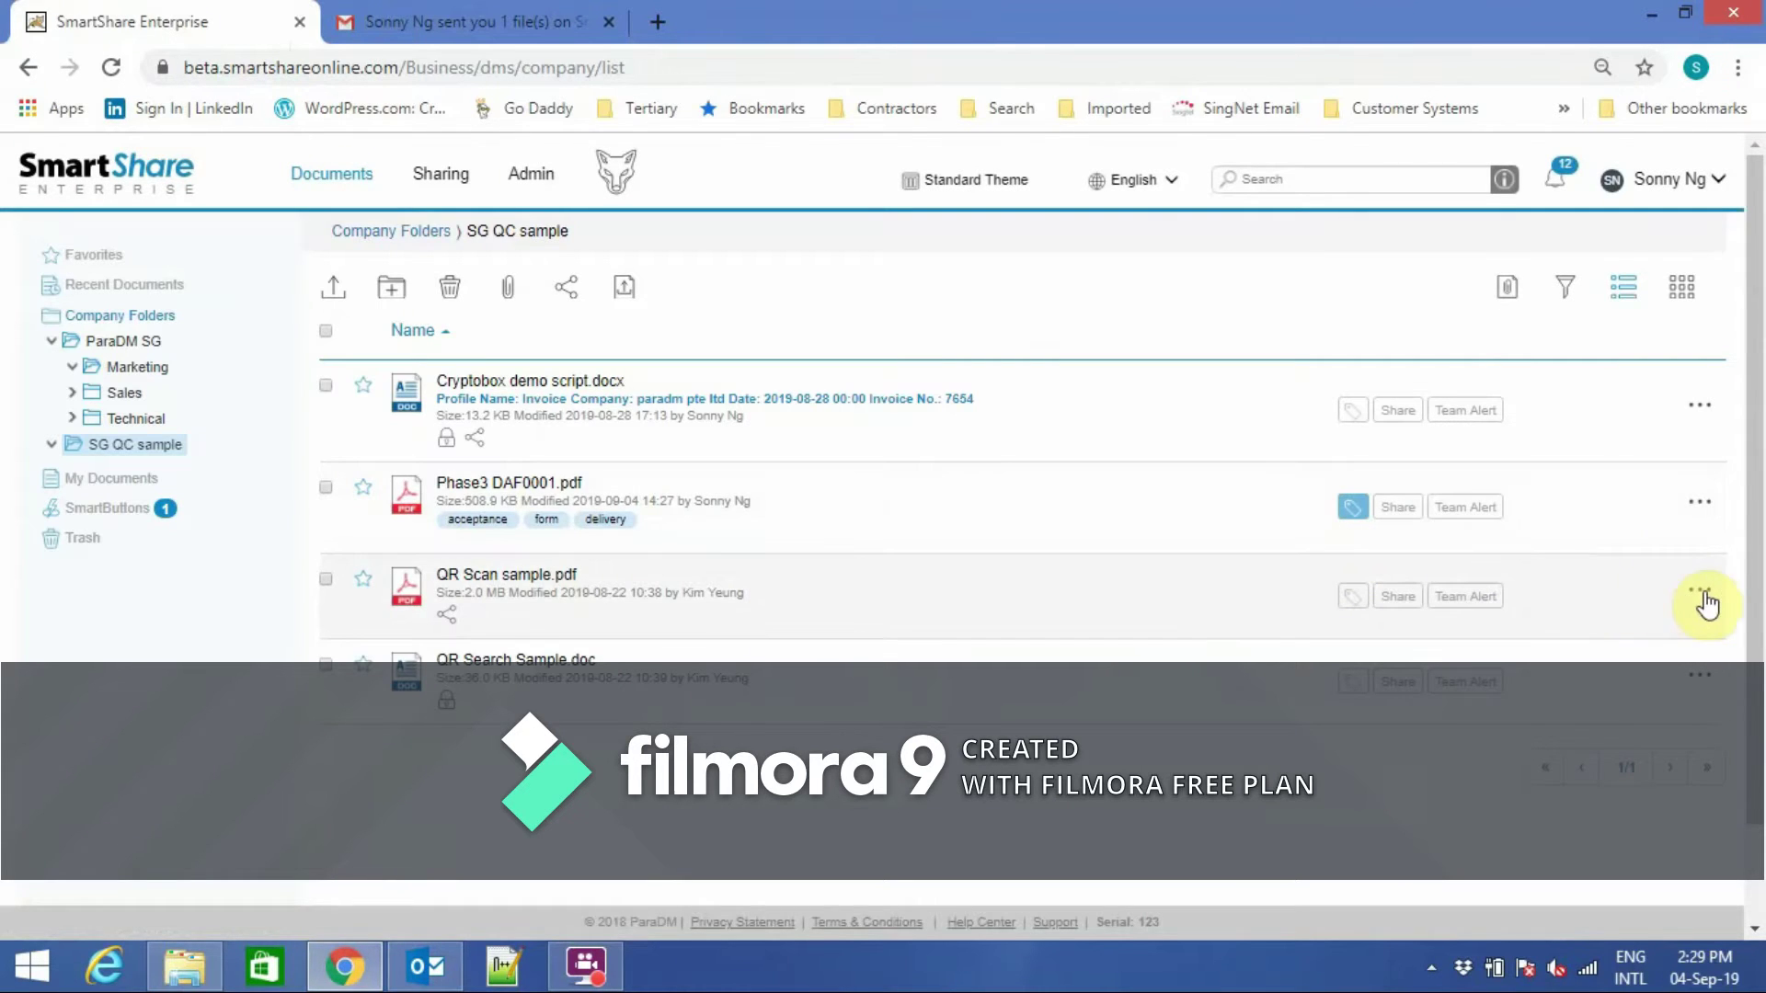
left_click(1699, 589)
left_click(1708, 513)
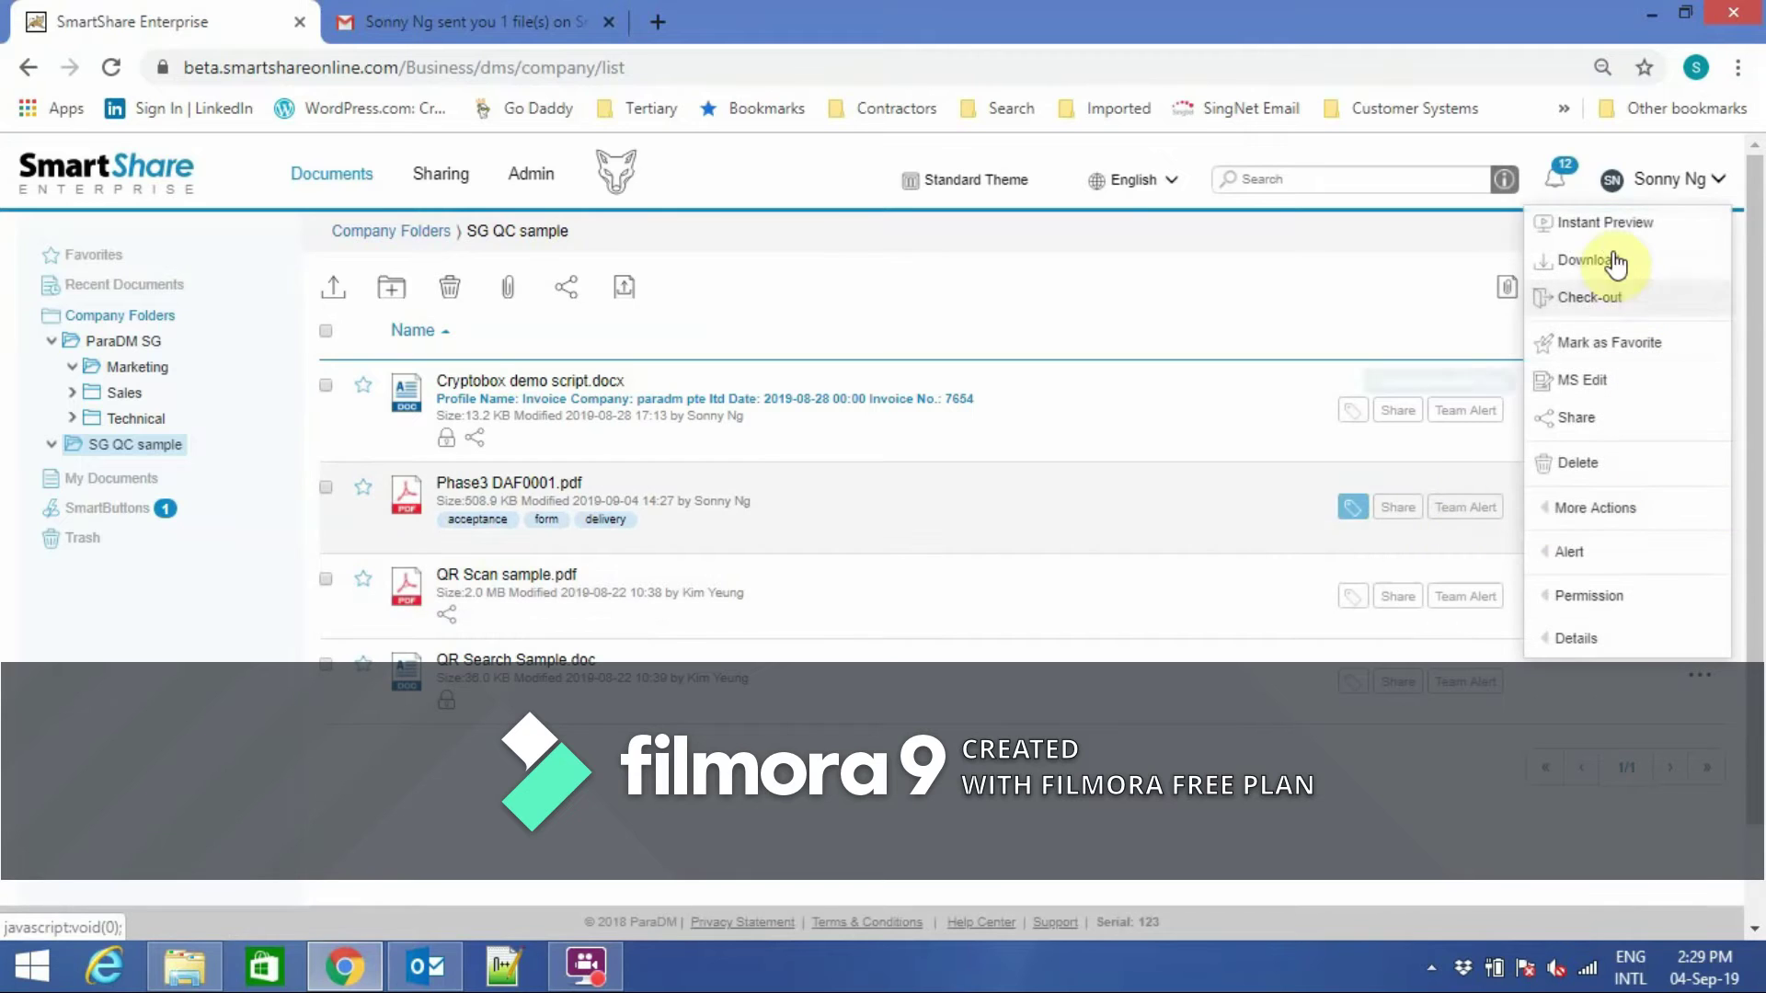
left_click(1598, 214)
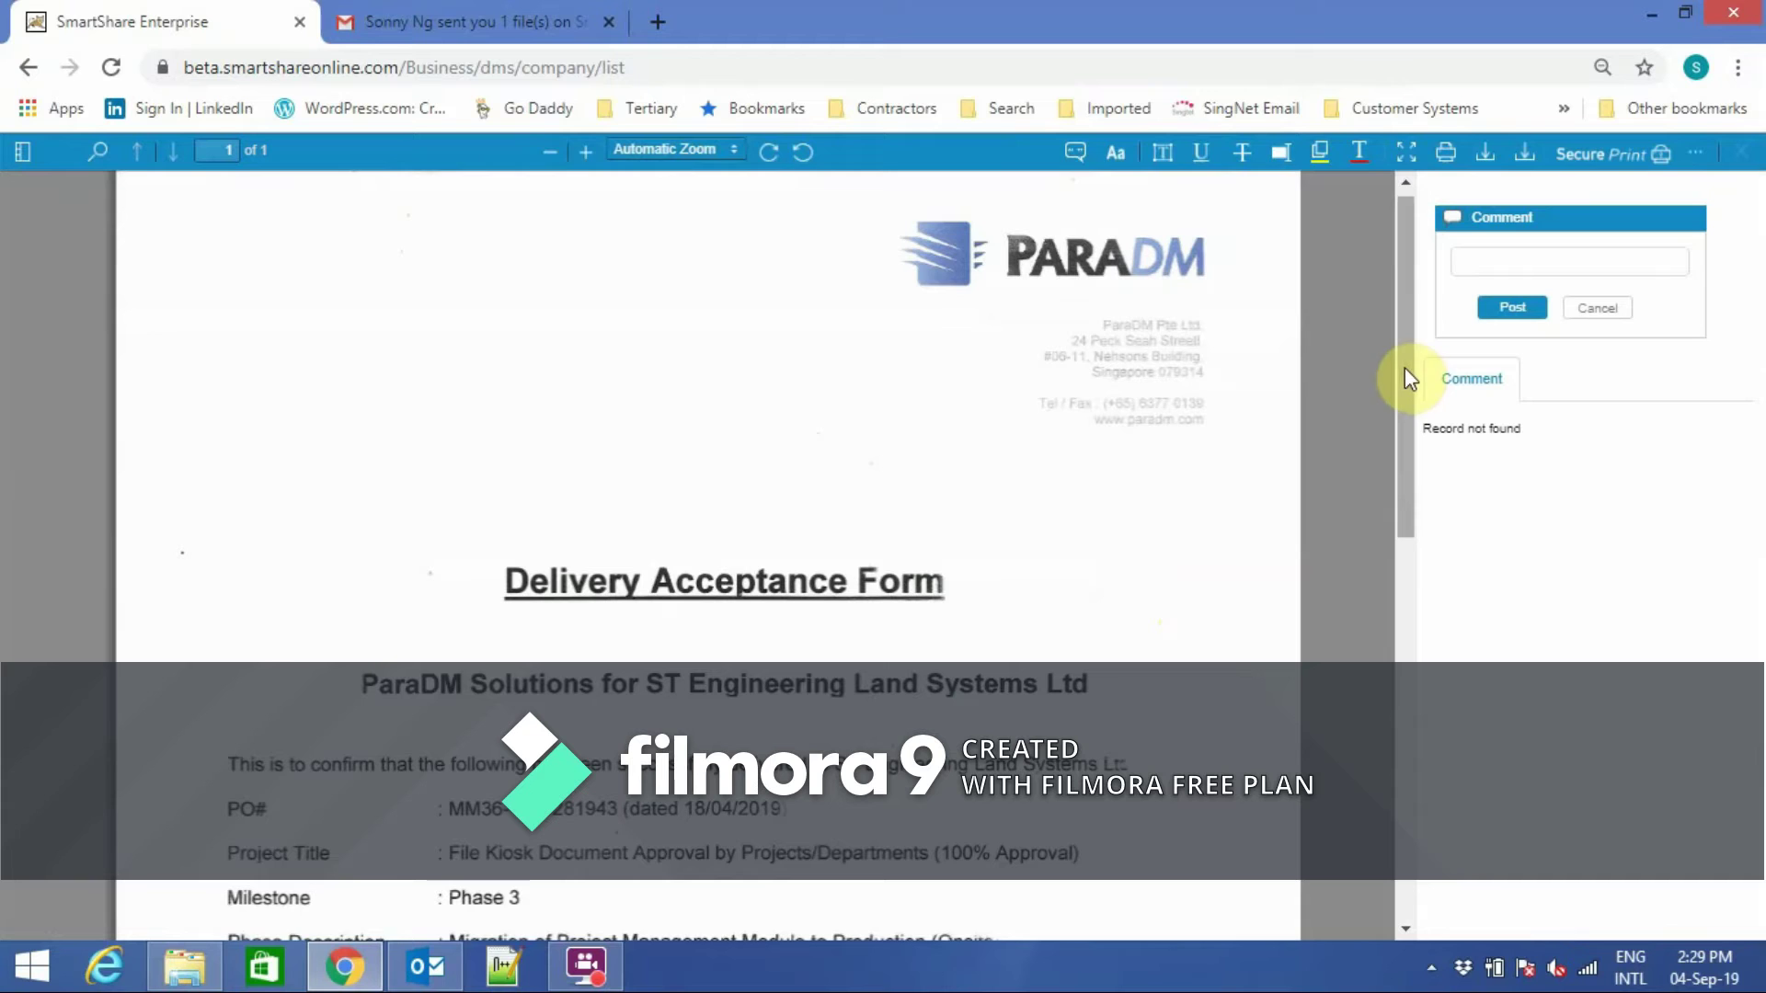
Pin a hello world comment above the Delivery Acceptance Form title.
left_click(1075, 155)
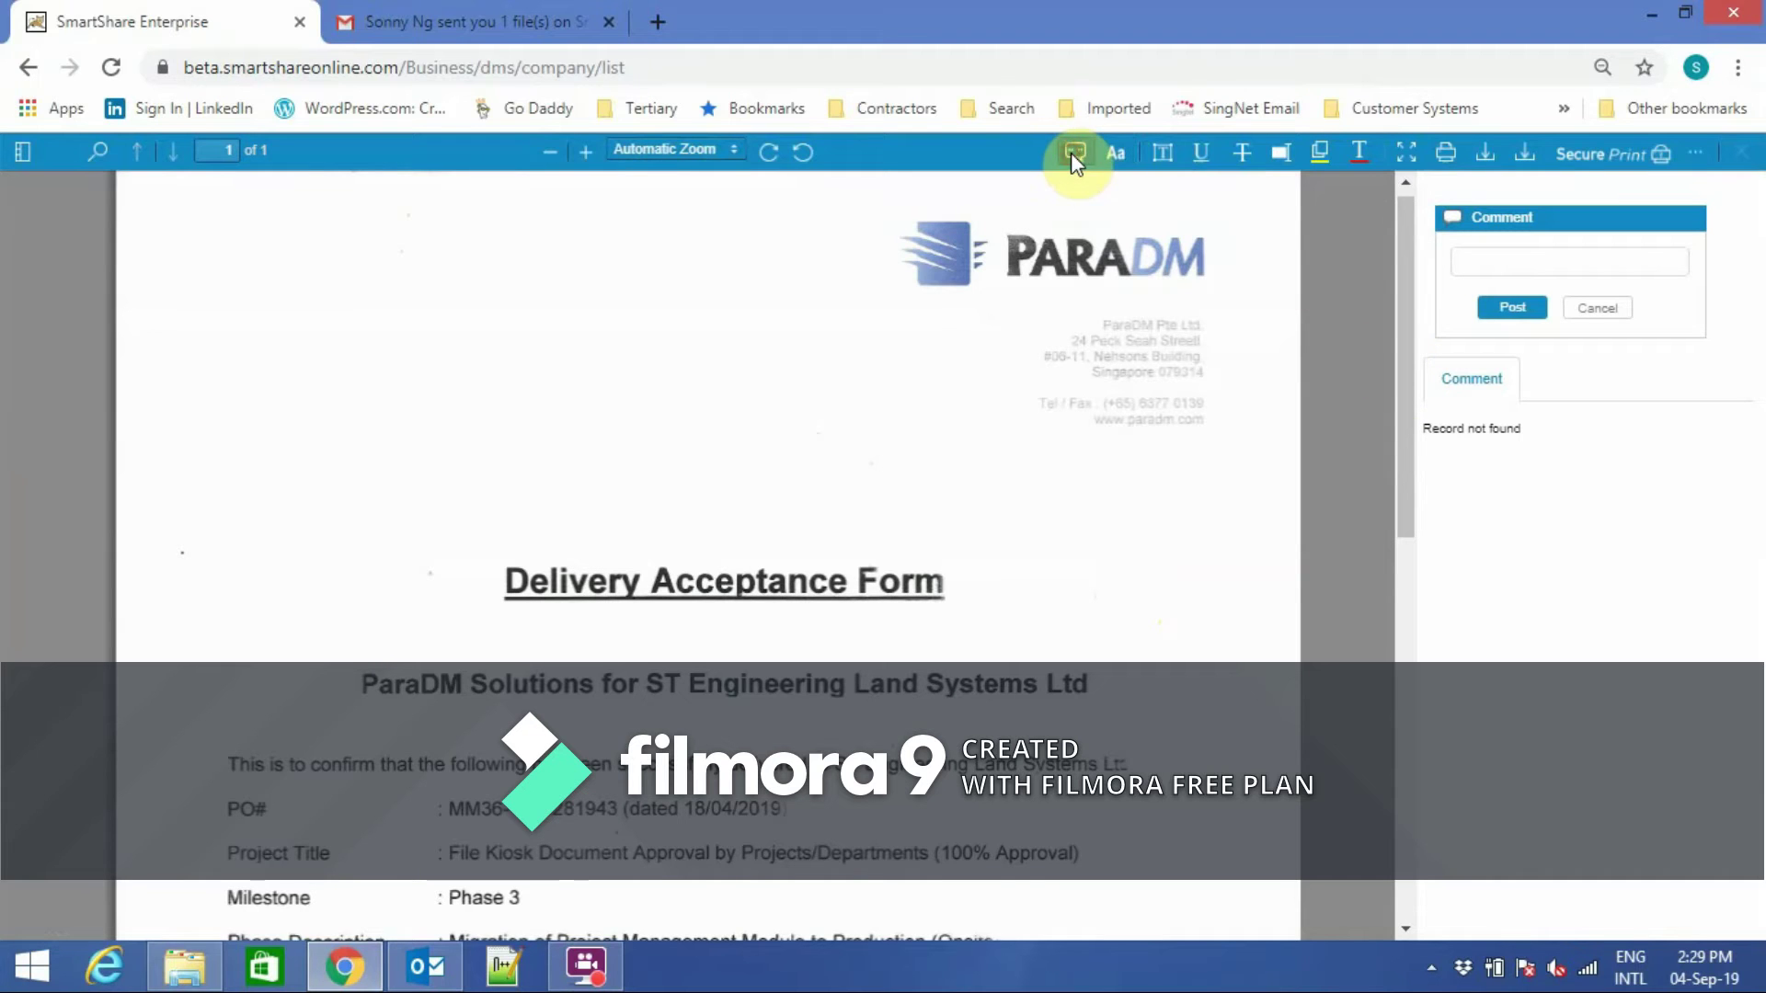
left_click(625, 394)
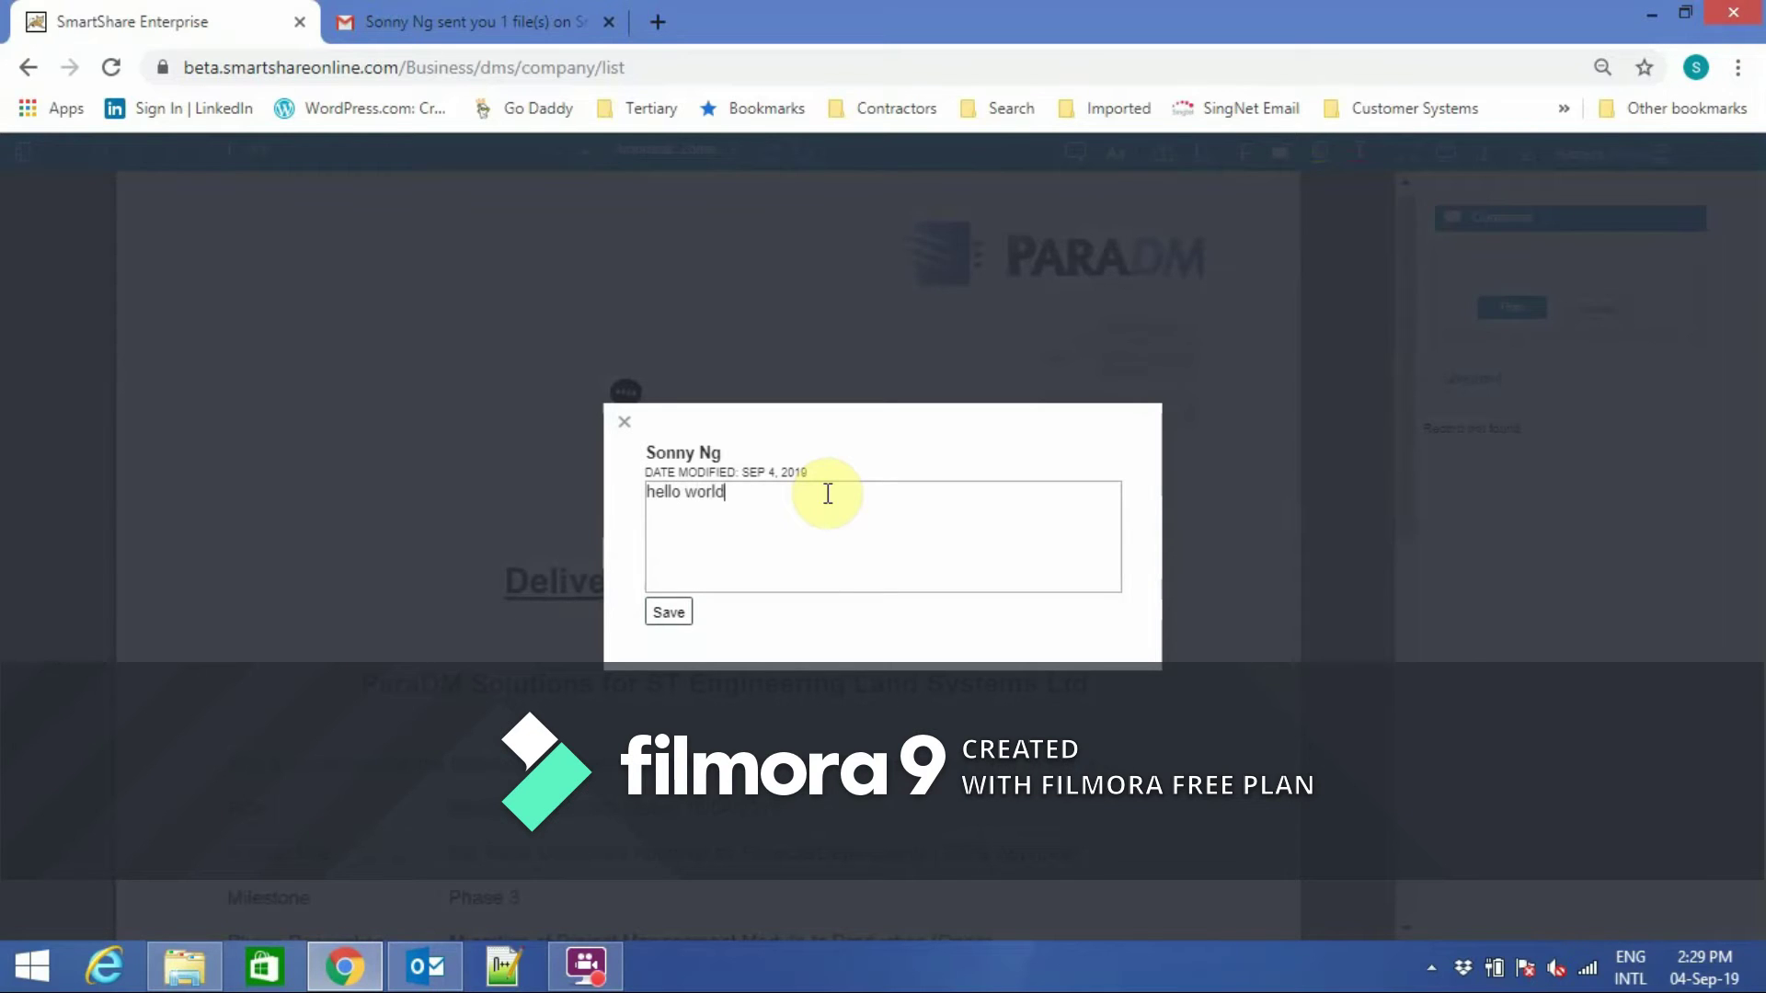
left_click(683, 619)
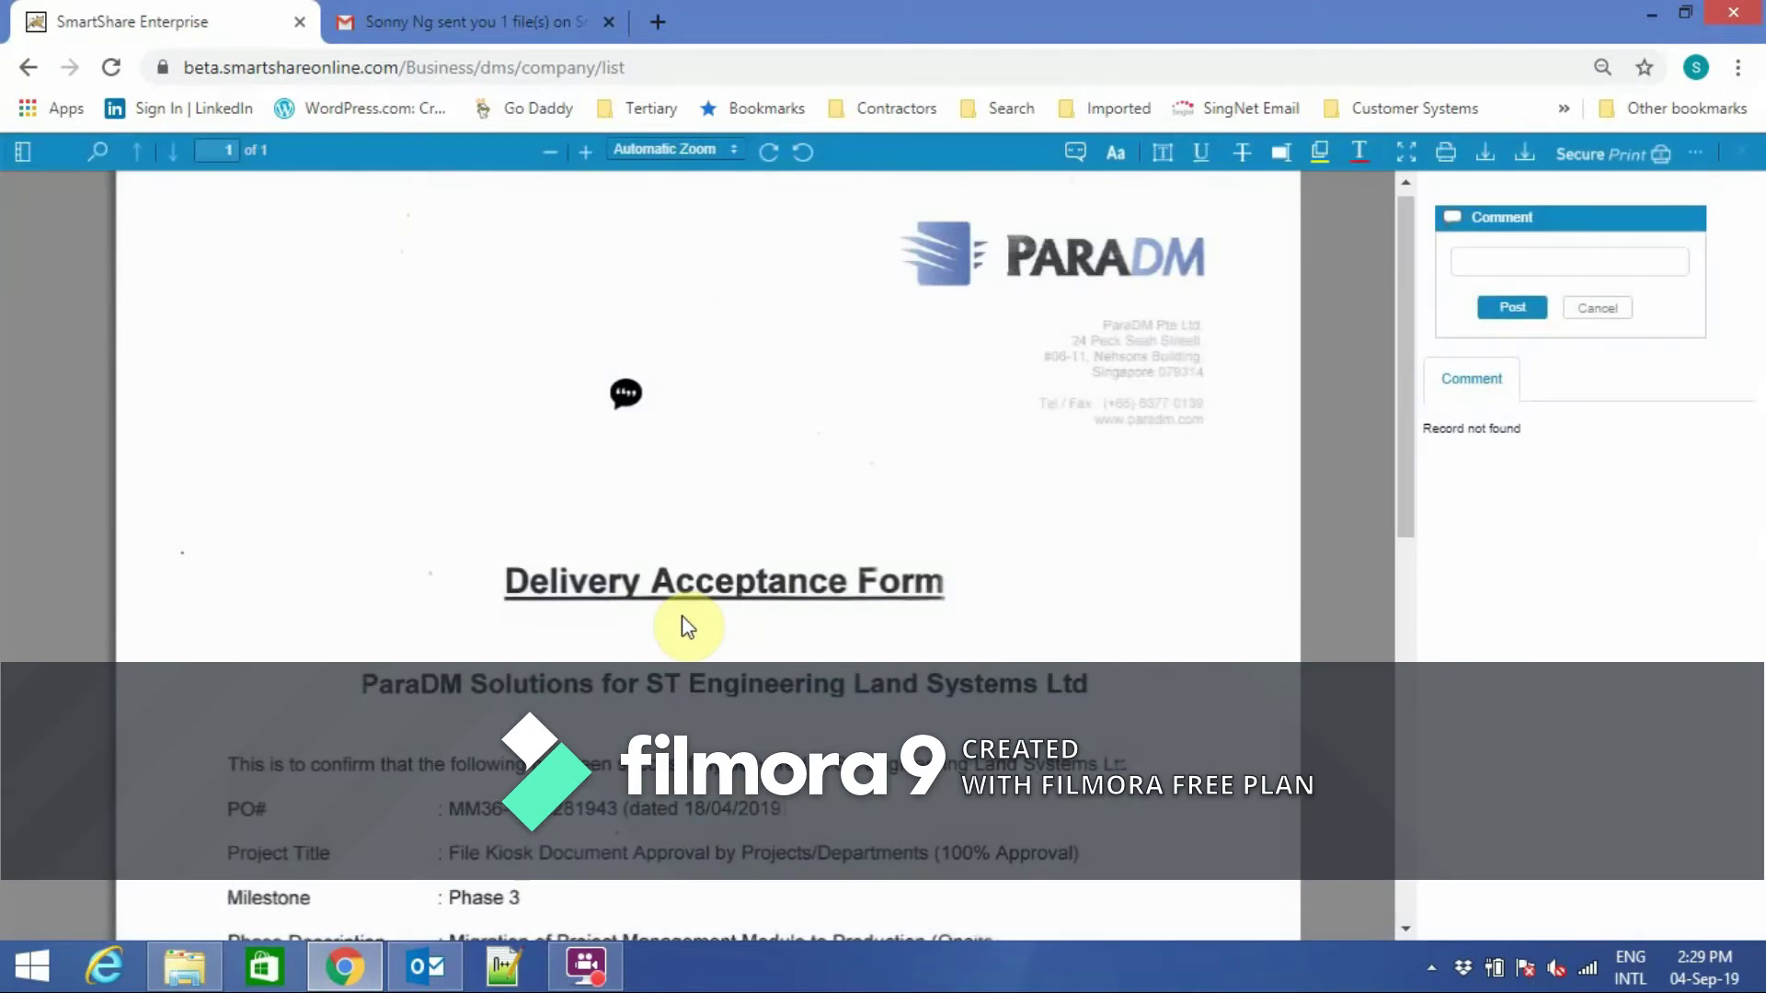
left_click(1120, 158)
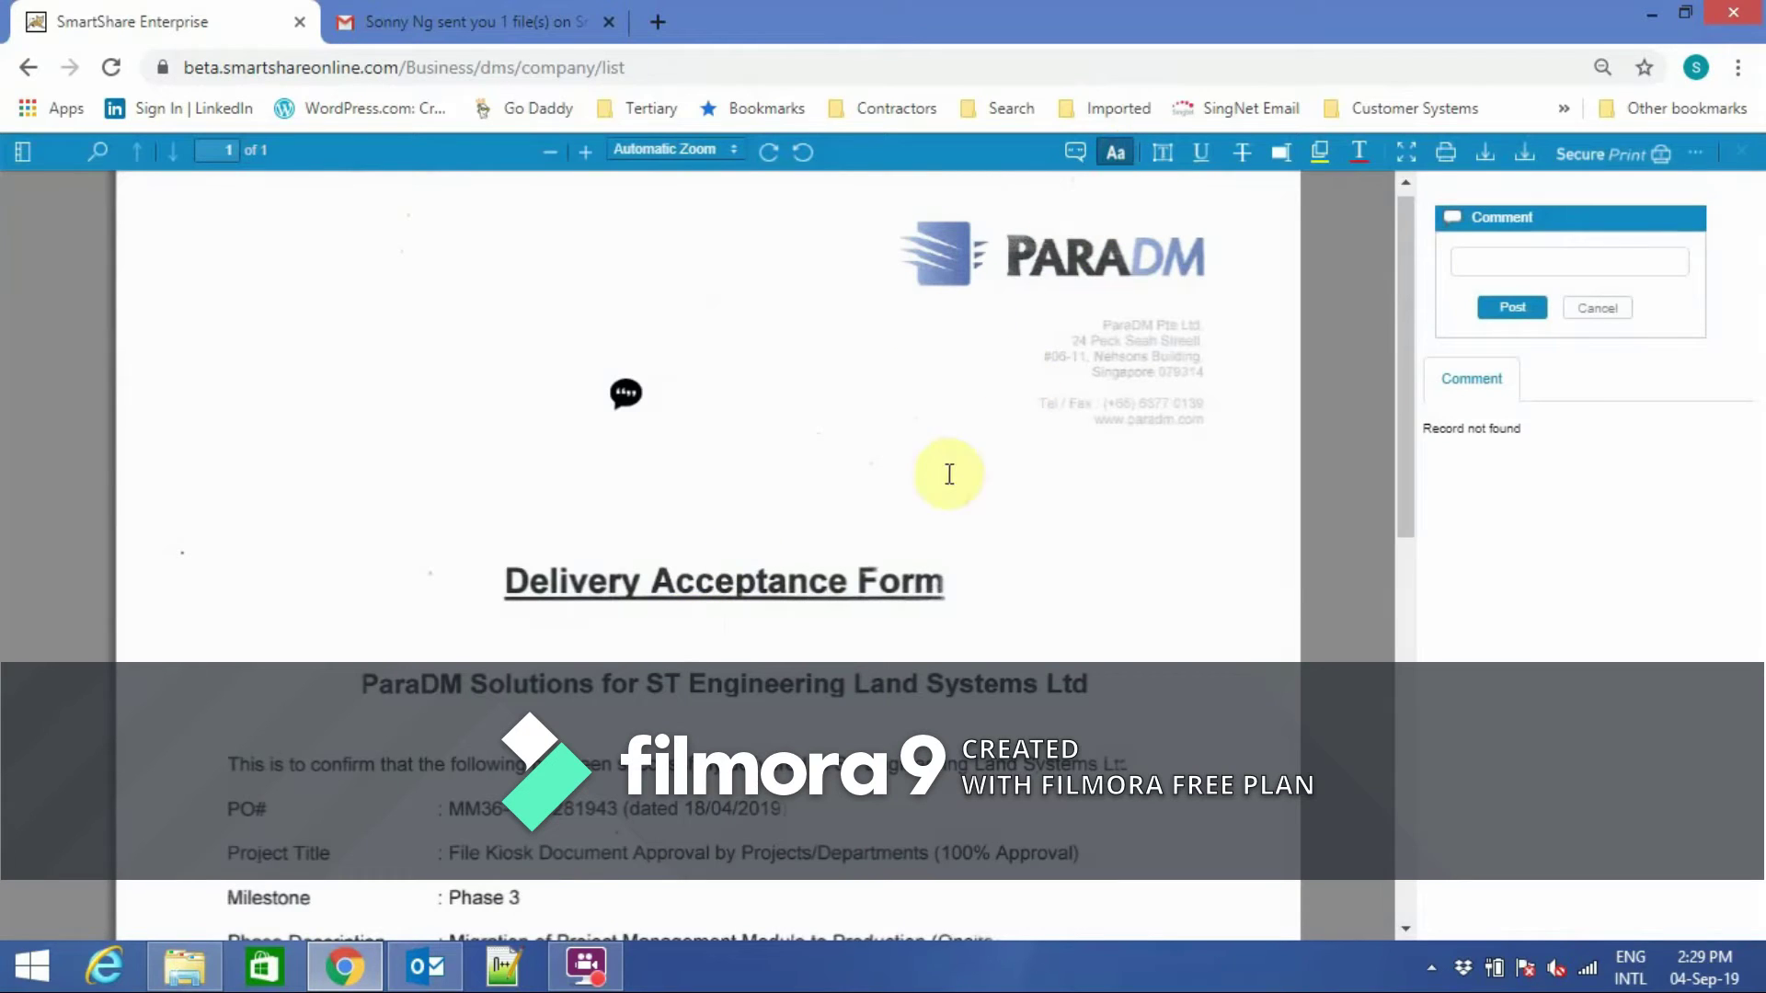
Add a Testing text note above the title and underline the Delivery Acceptance Form text.
left_click(901, 517)
type("Testing")
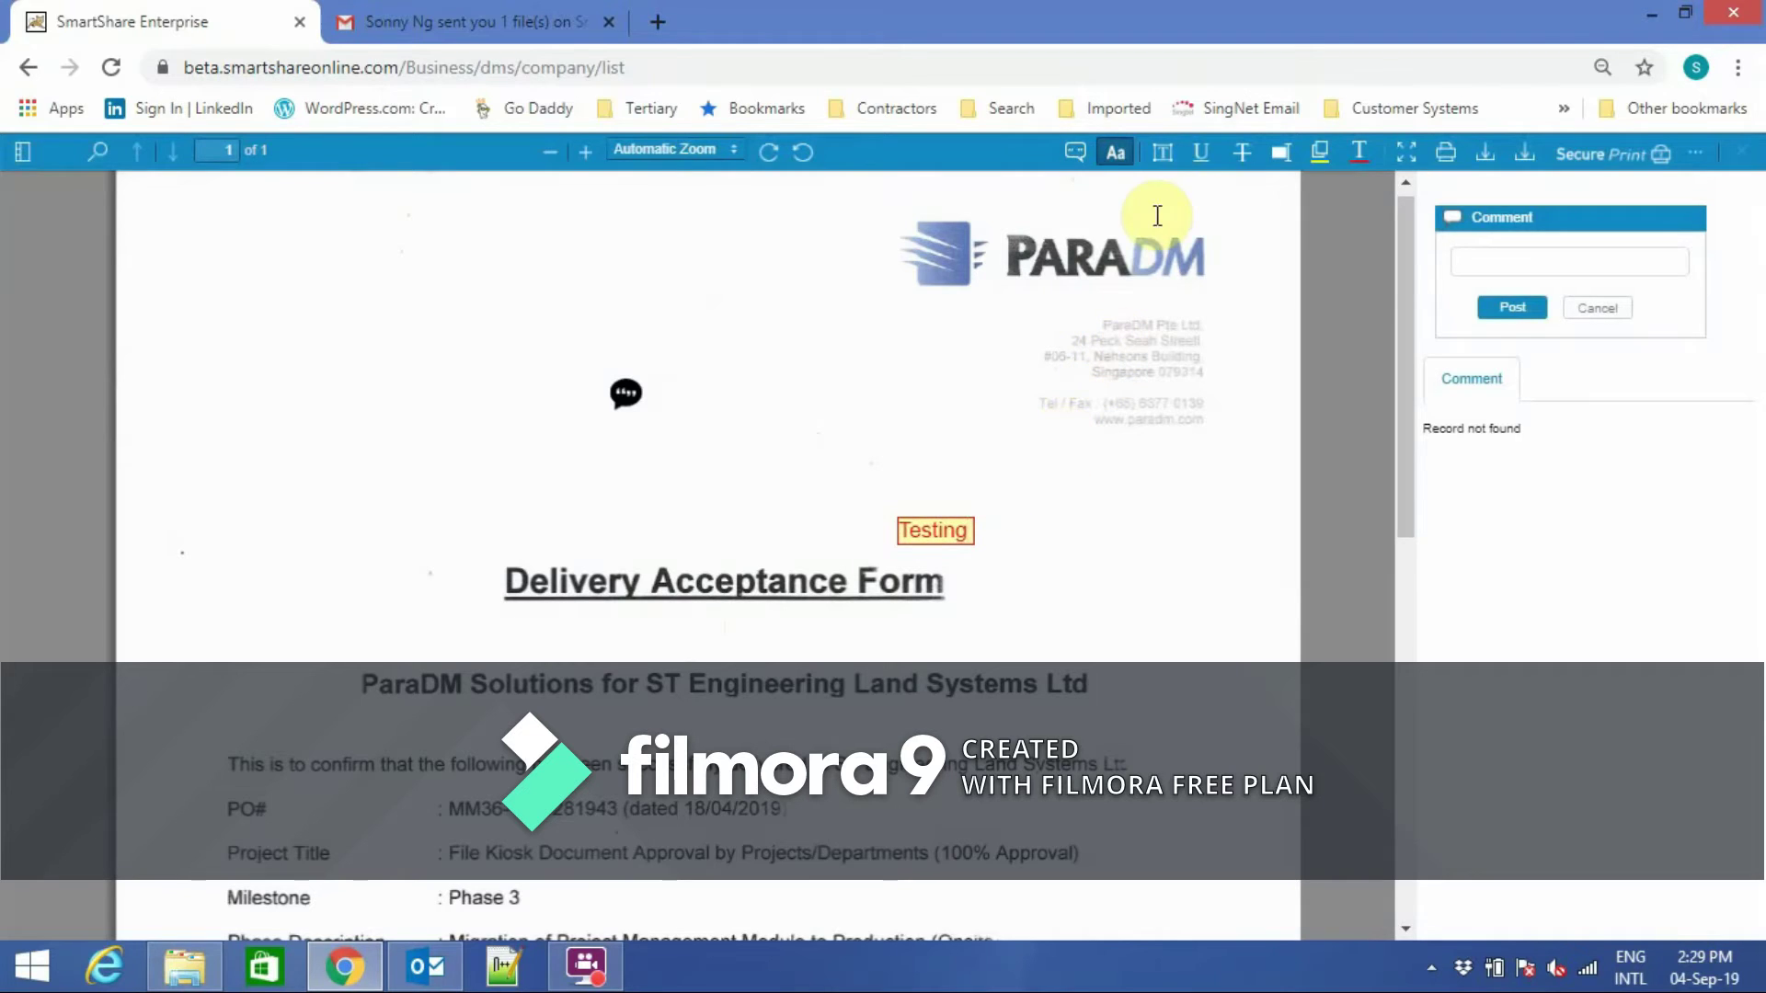
left_click(1200, 156)
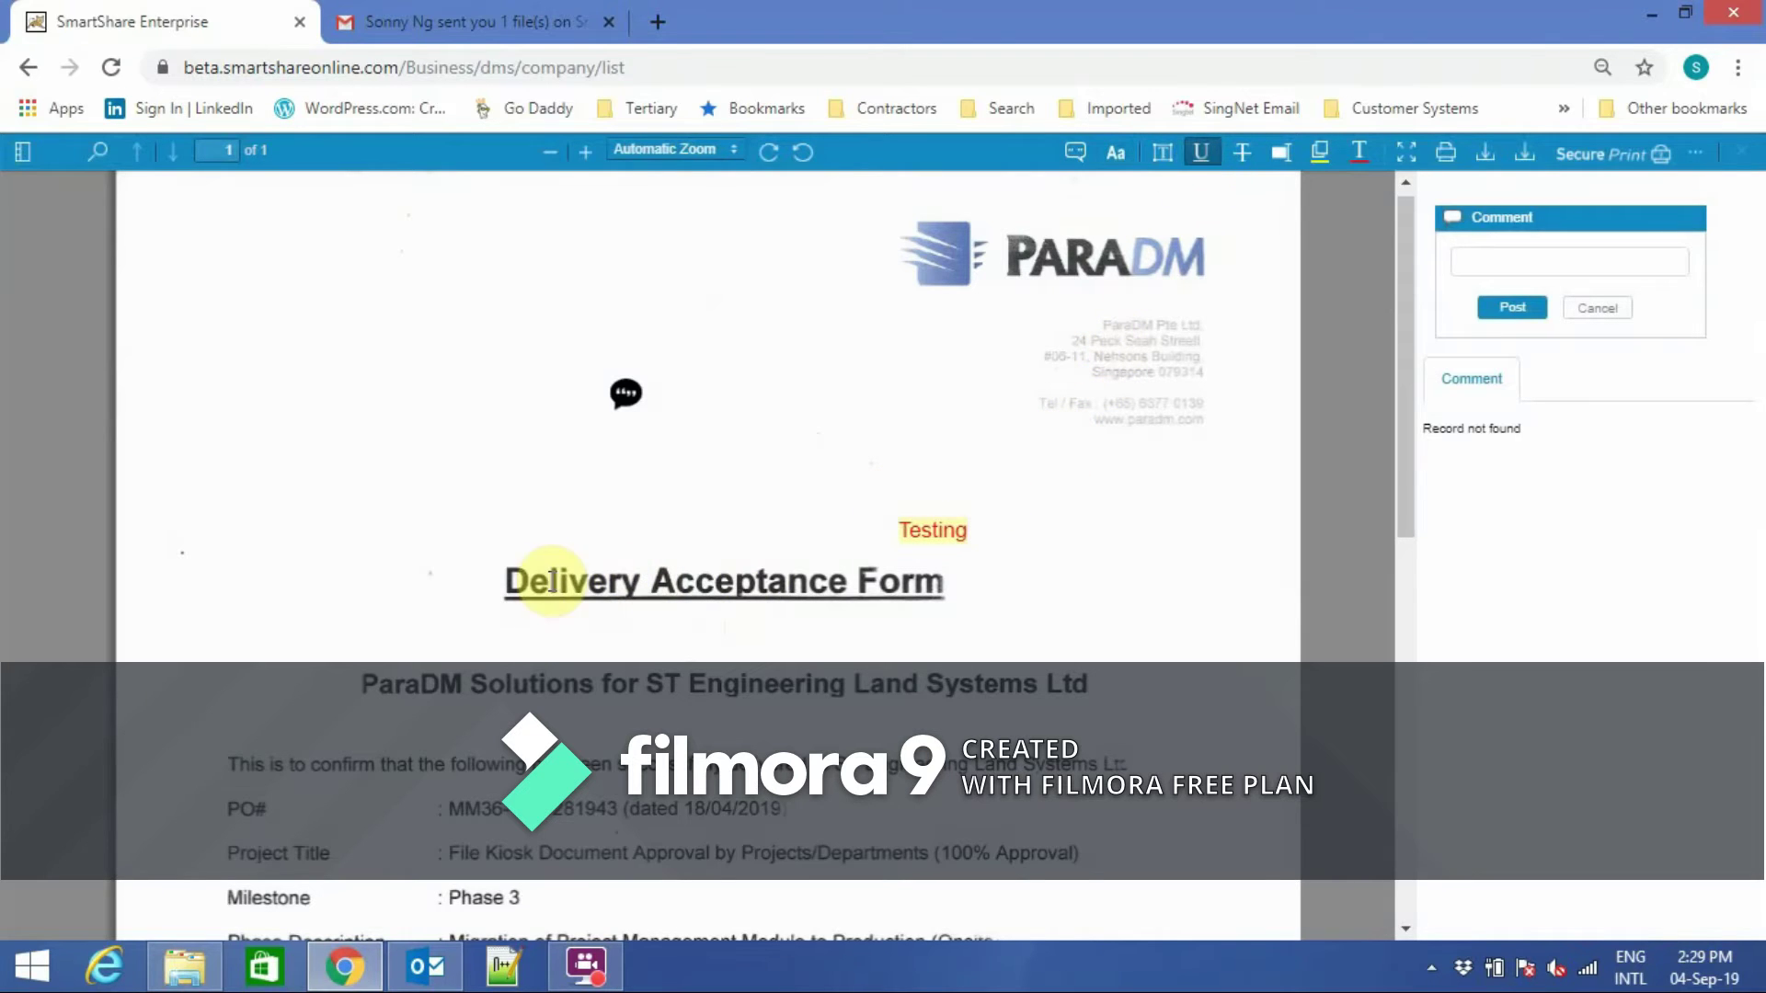
left_click_drag(508, 577, 957, 585)
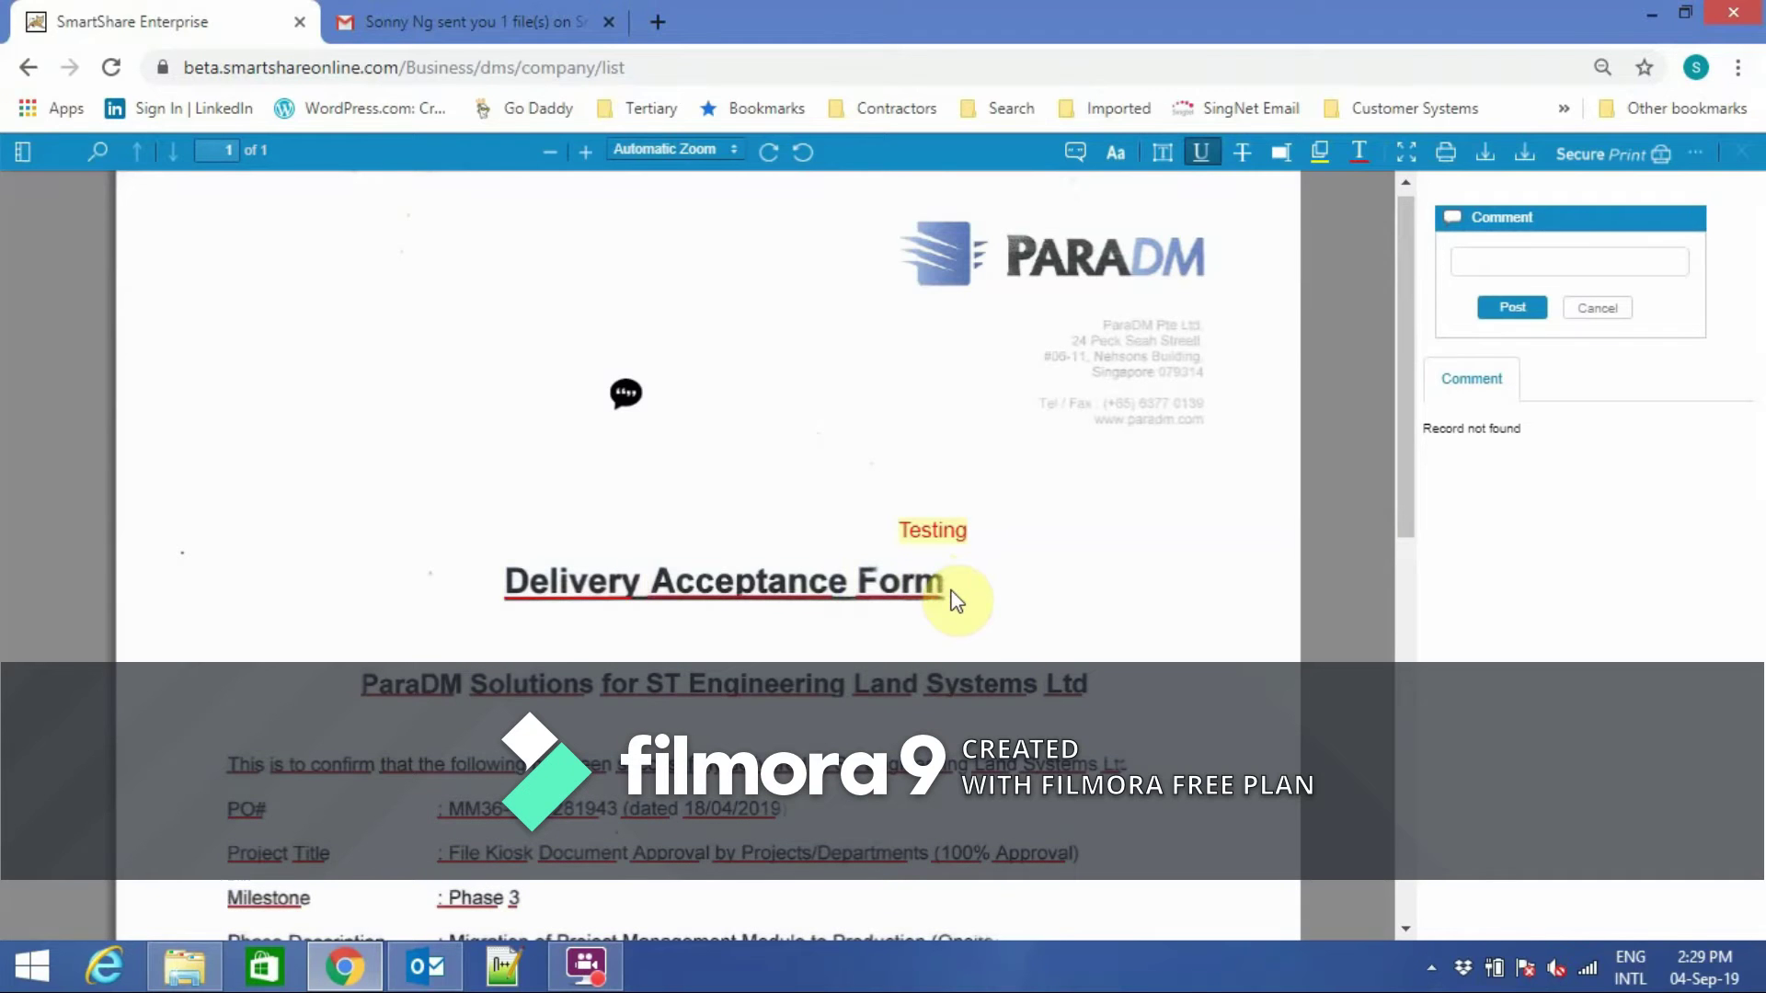
Strike through the form's text, then view it in Presentation Mode and exit.
left_click(1241, 152)
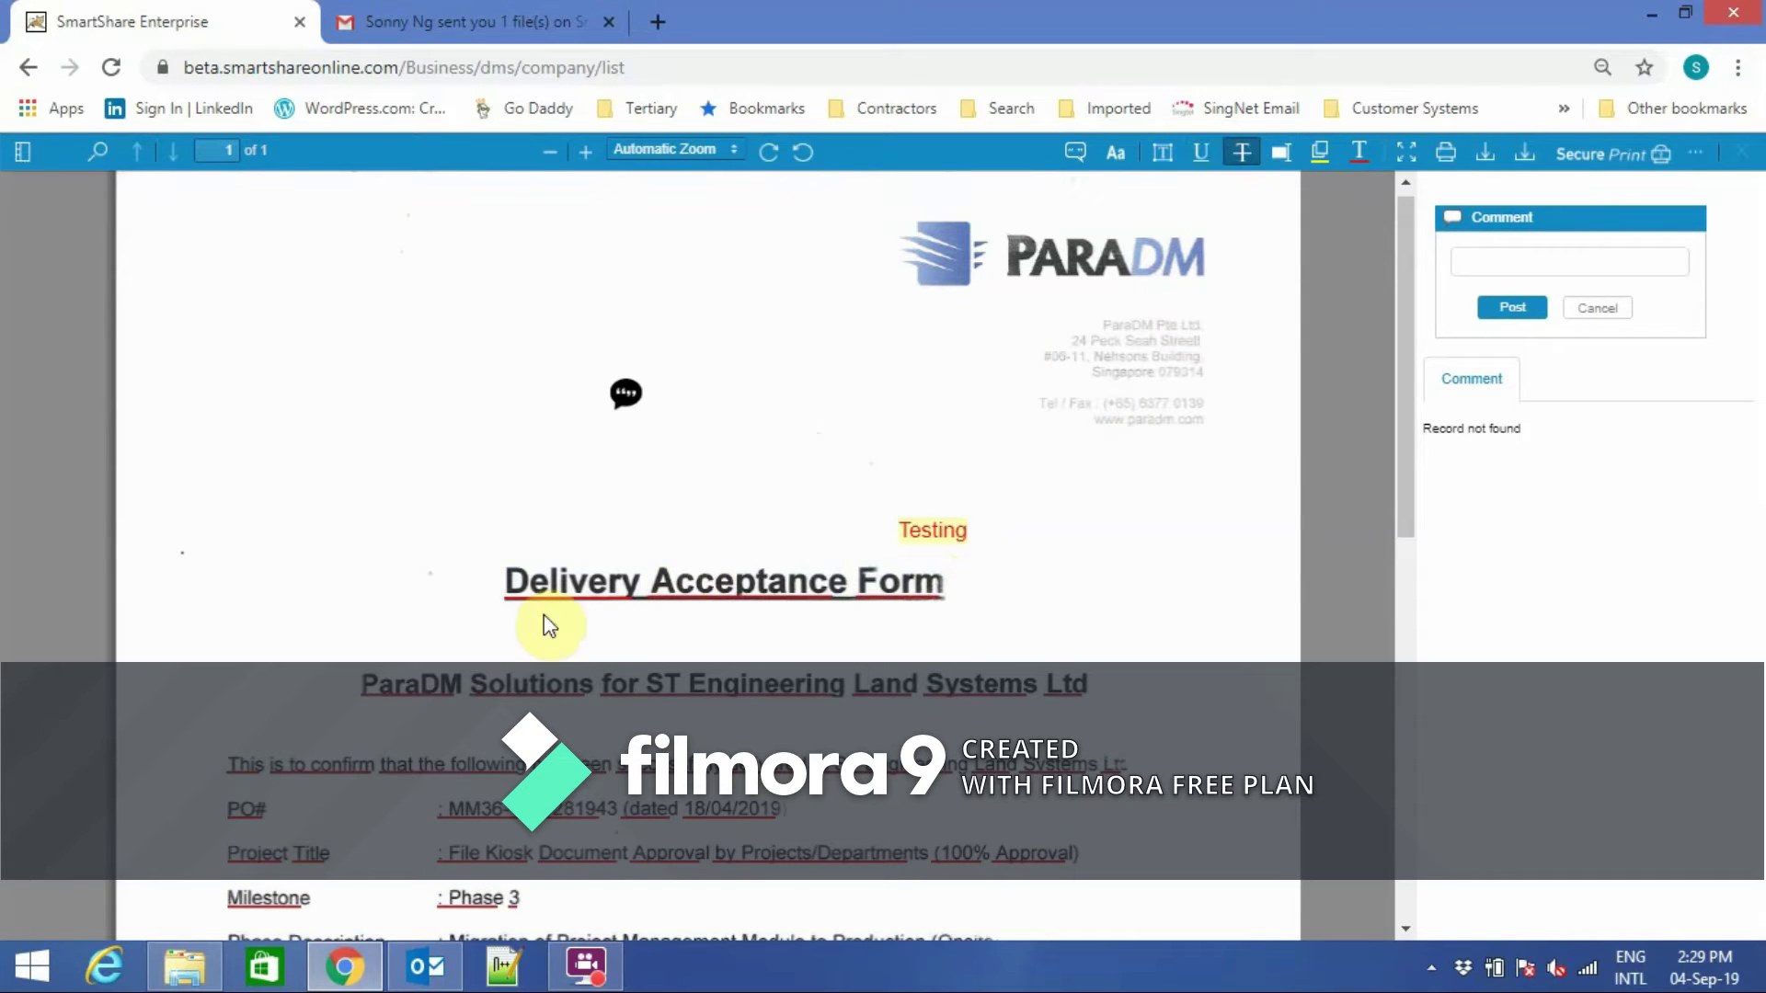
mouse_move(508, 578)
left_mouse_down()
mouse_move(847, 583)
mouse_move(841, 603)
left_mouse_up()
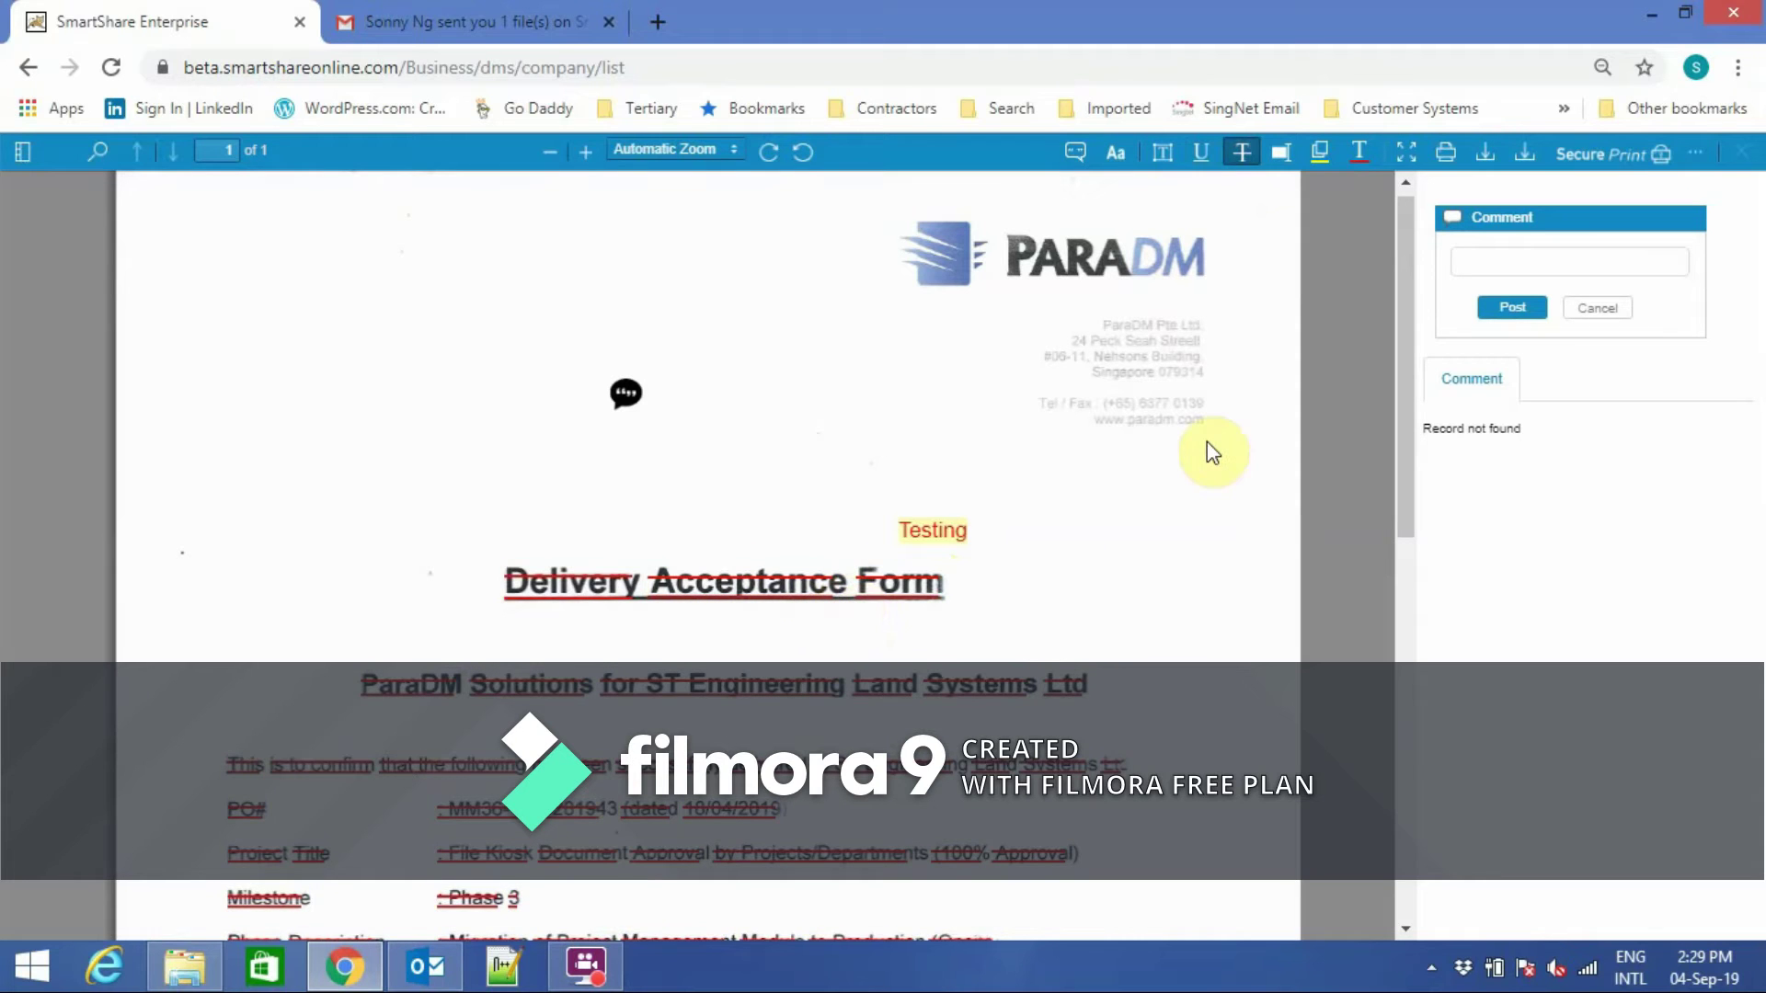
left_click(1407, 155)
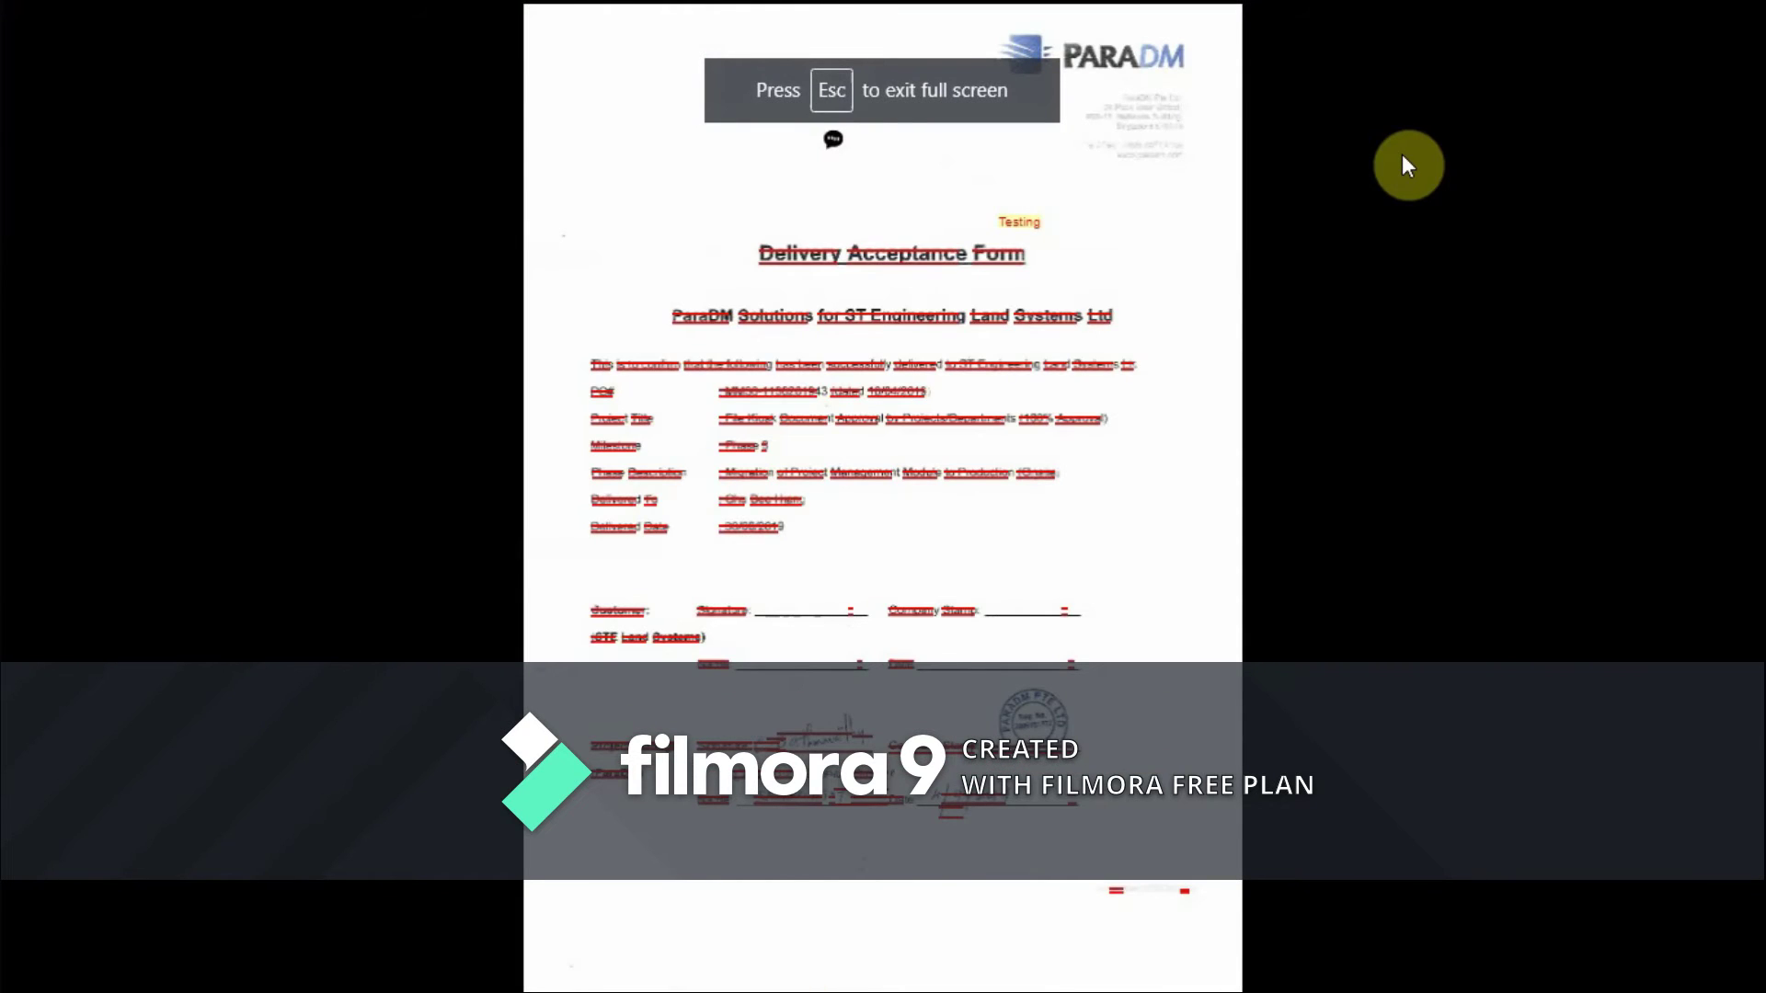
key("Escape")
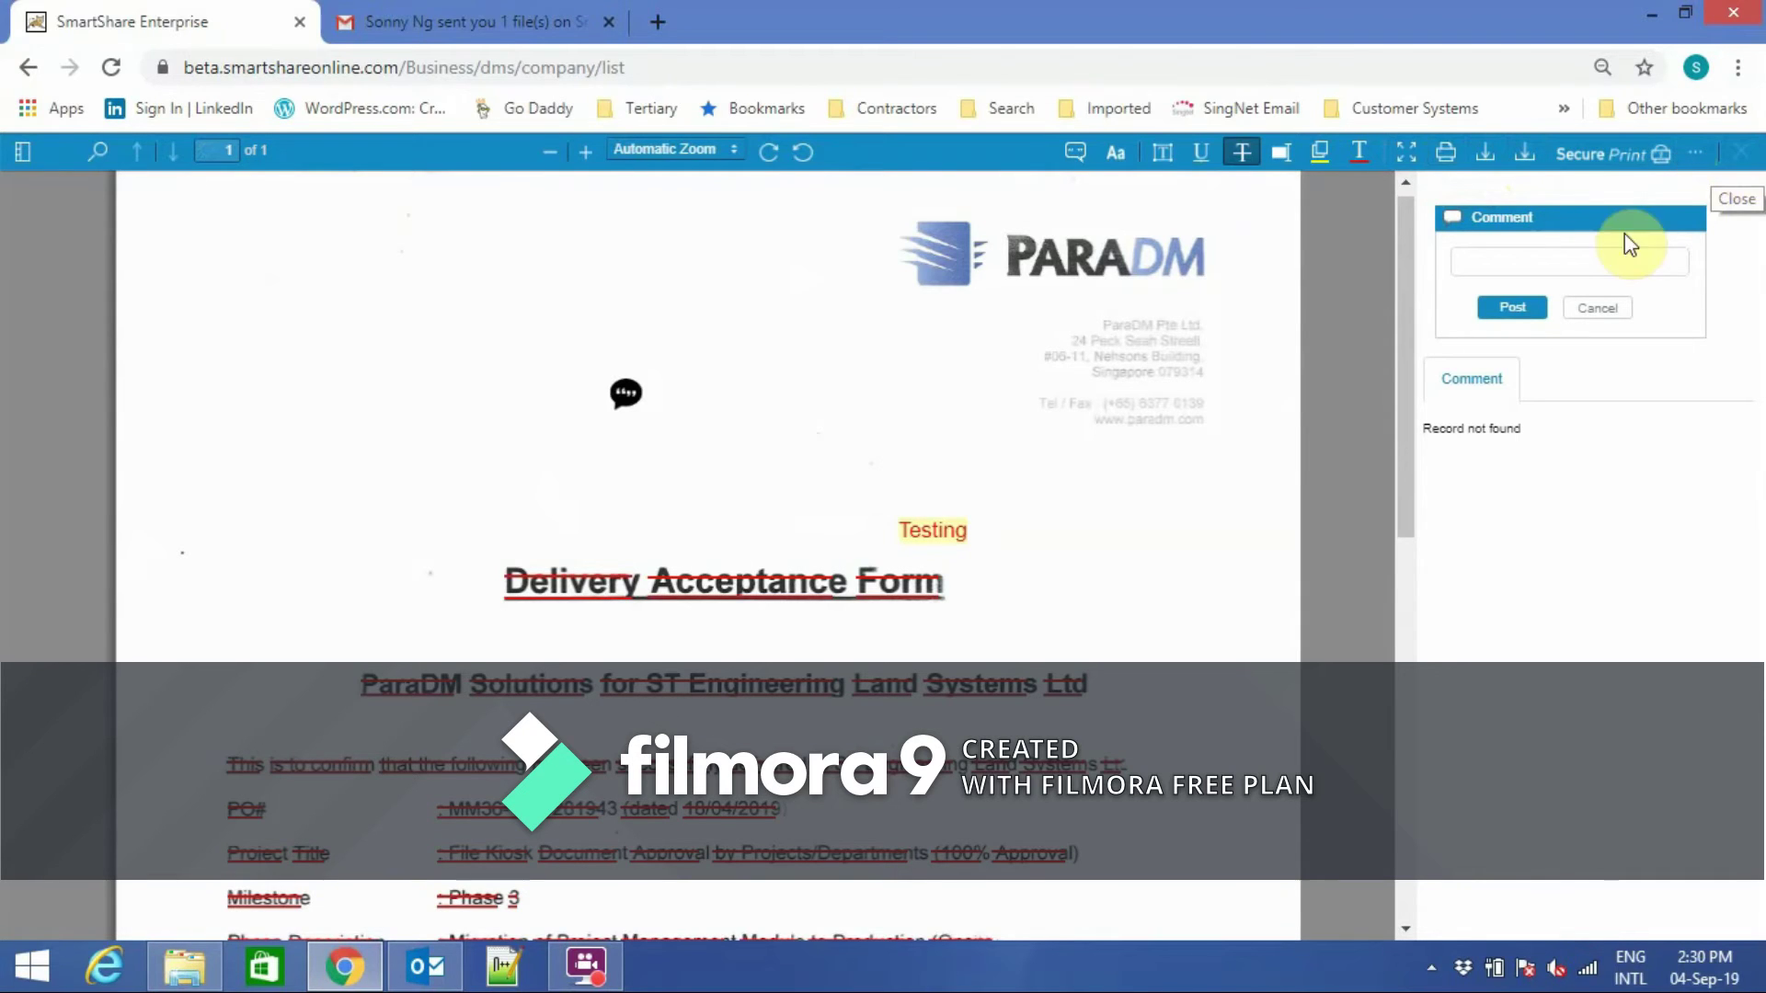
Post a 'testing' comment on the Delivery Acceptance Form, answer it with 'reply', and close the viewer.
left_click(1580, 263)
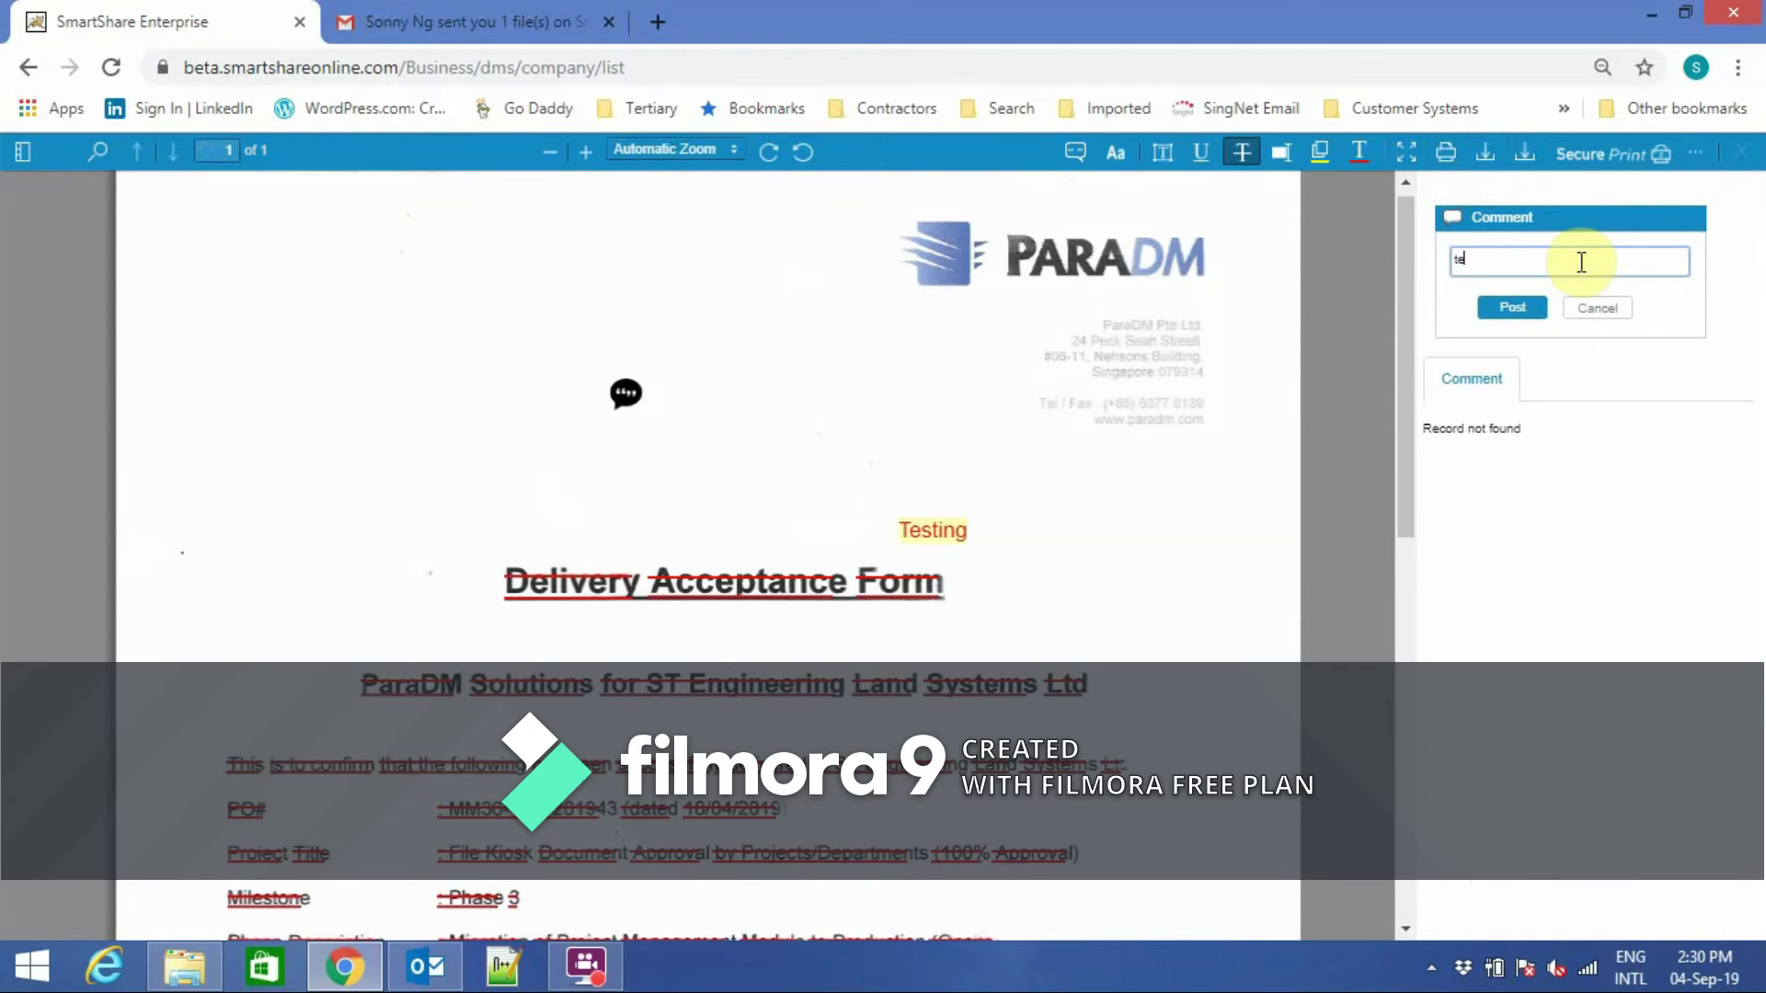
left_click(1517, 311)
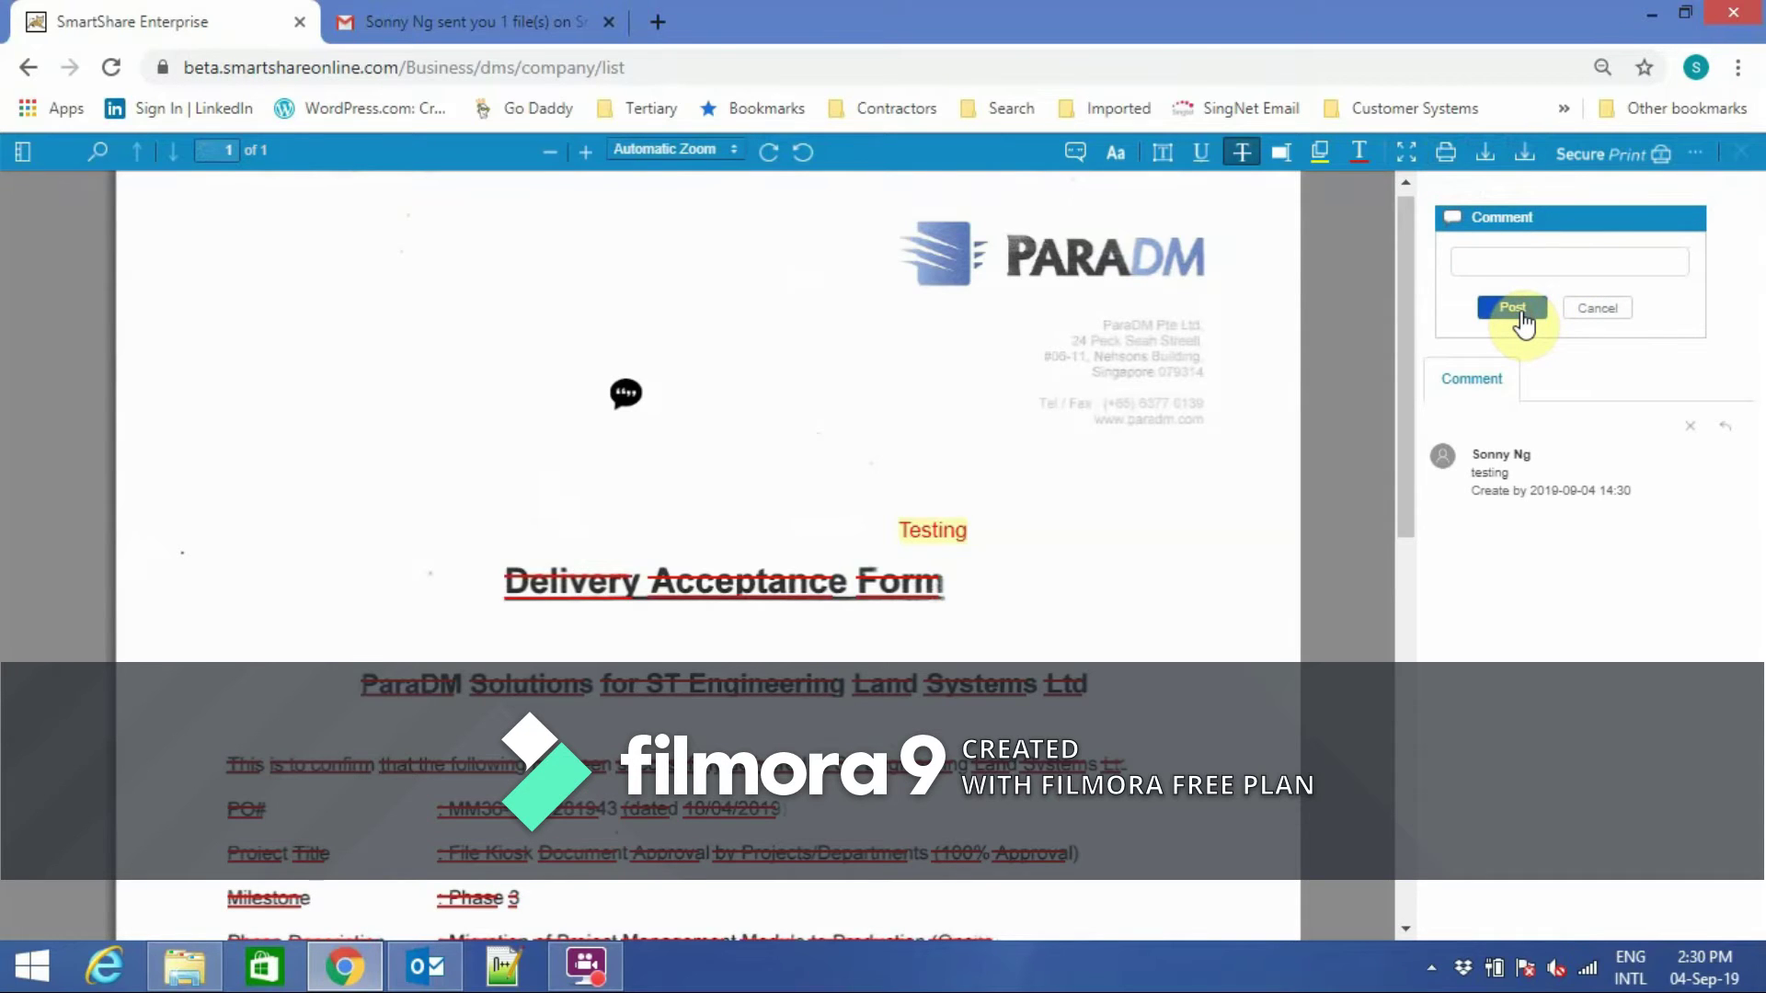
left_click(1726, 427)
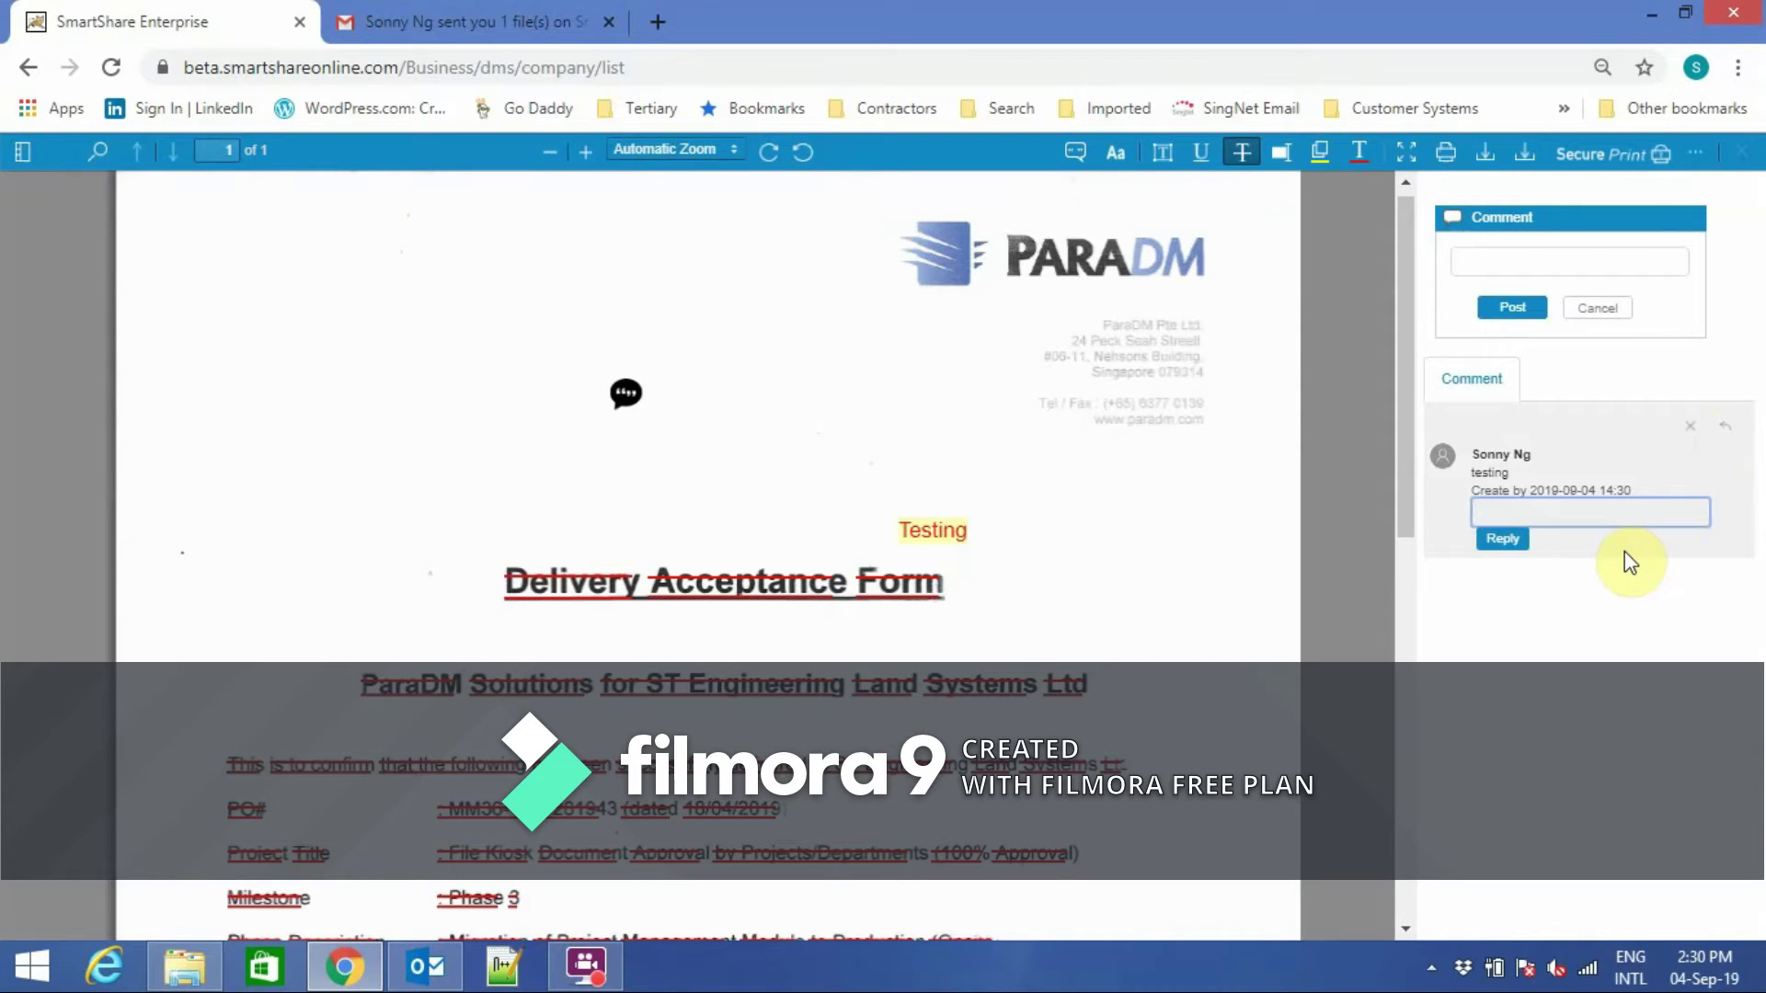
type("reply")
left_click(1522, 540)
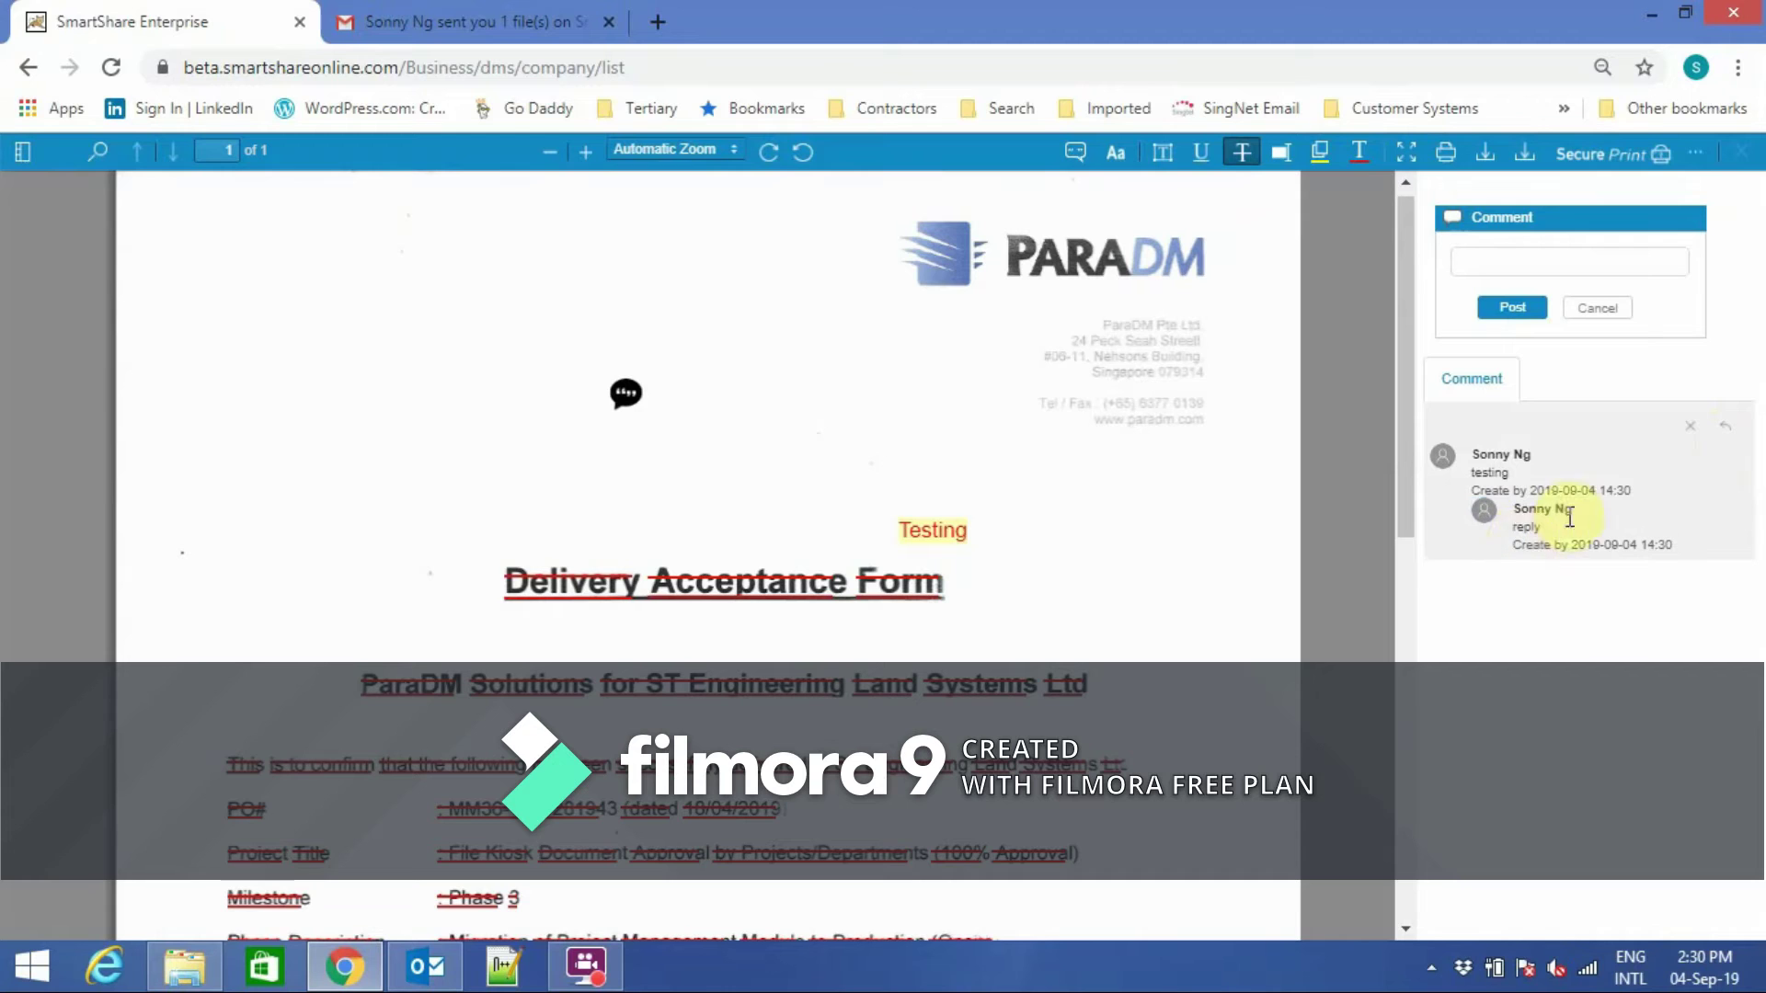
left_click(1748, 152)
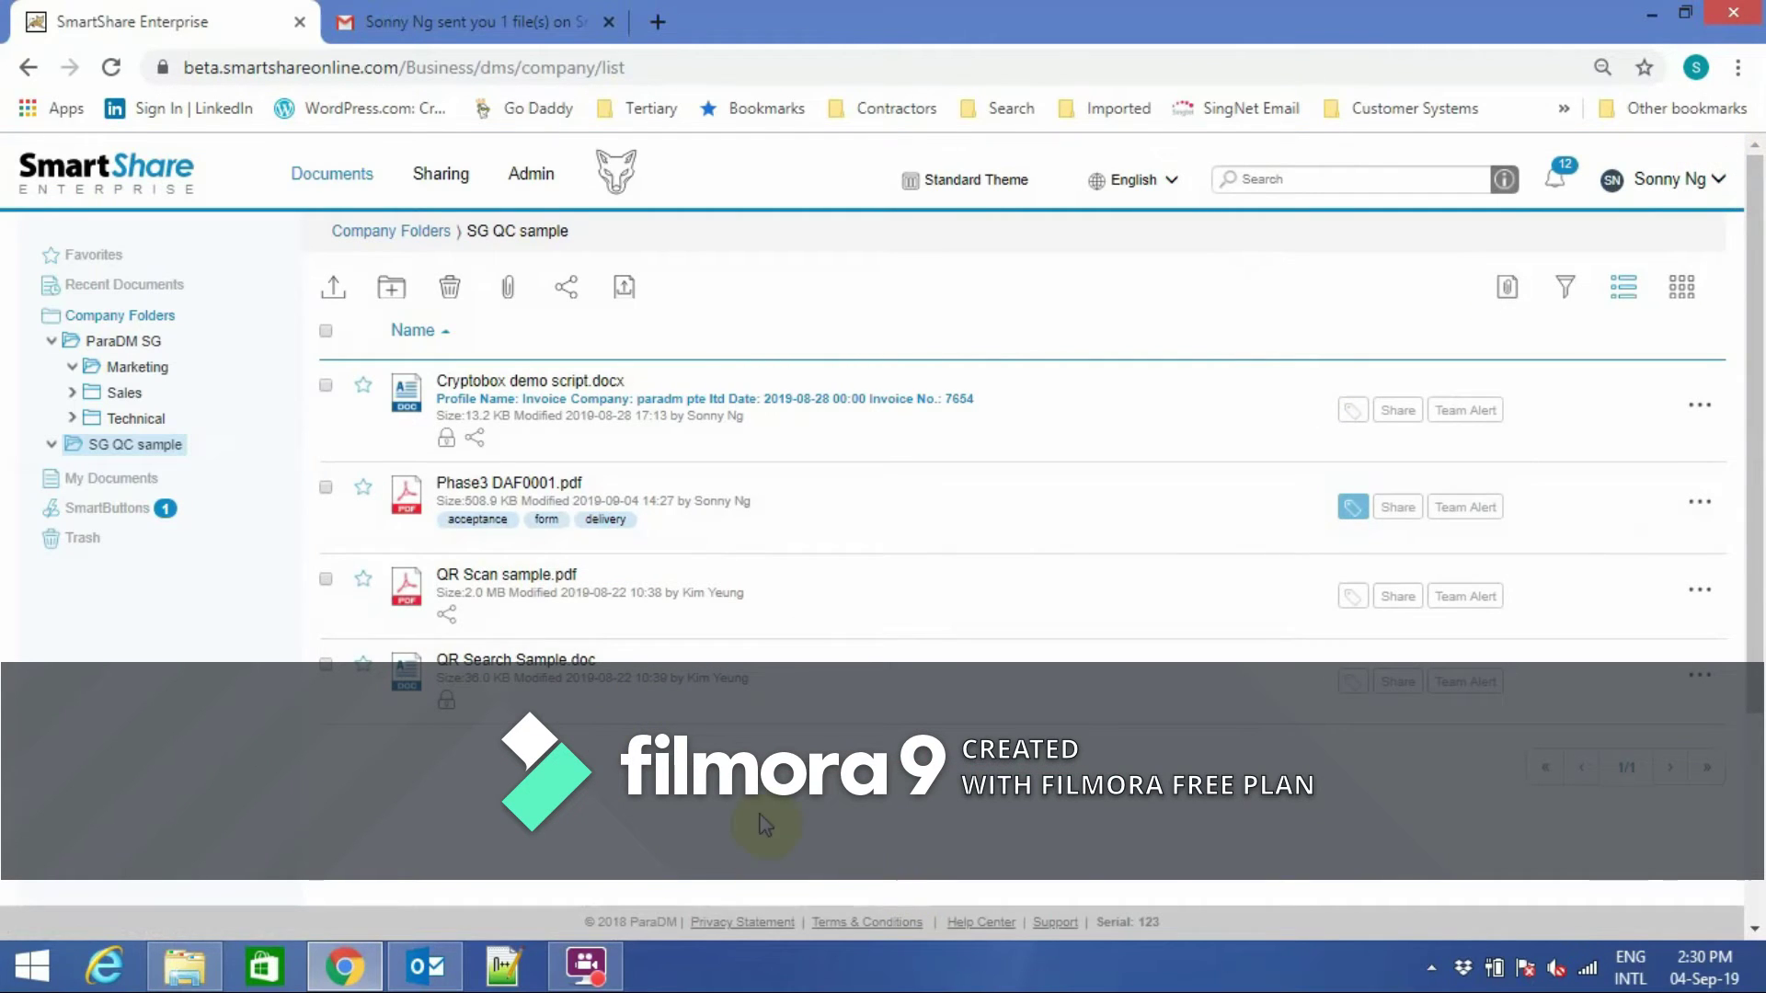
Start a file request for ParaDM SG's Marketing folder with Wolf Tracking and both reminders on.
left_click(122, 342)
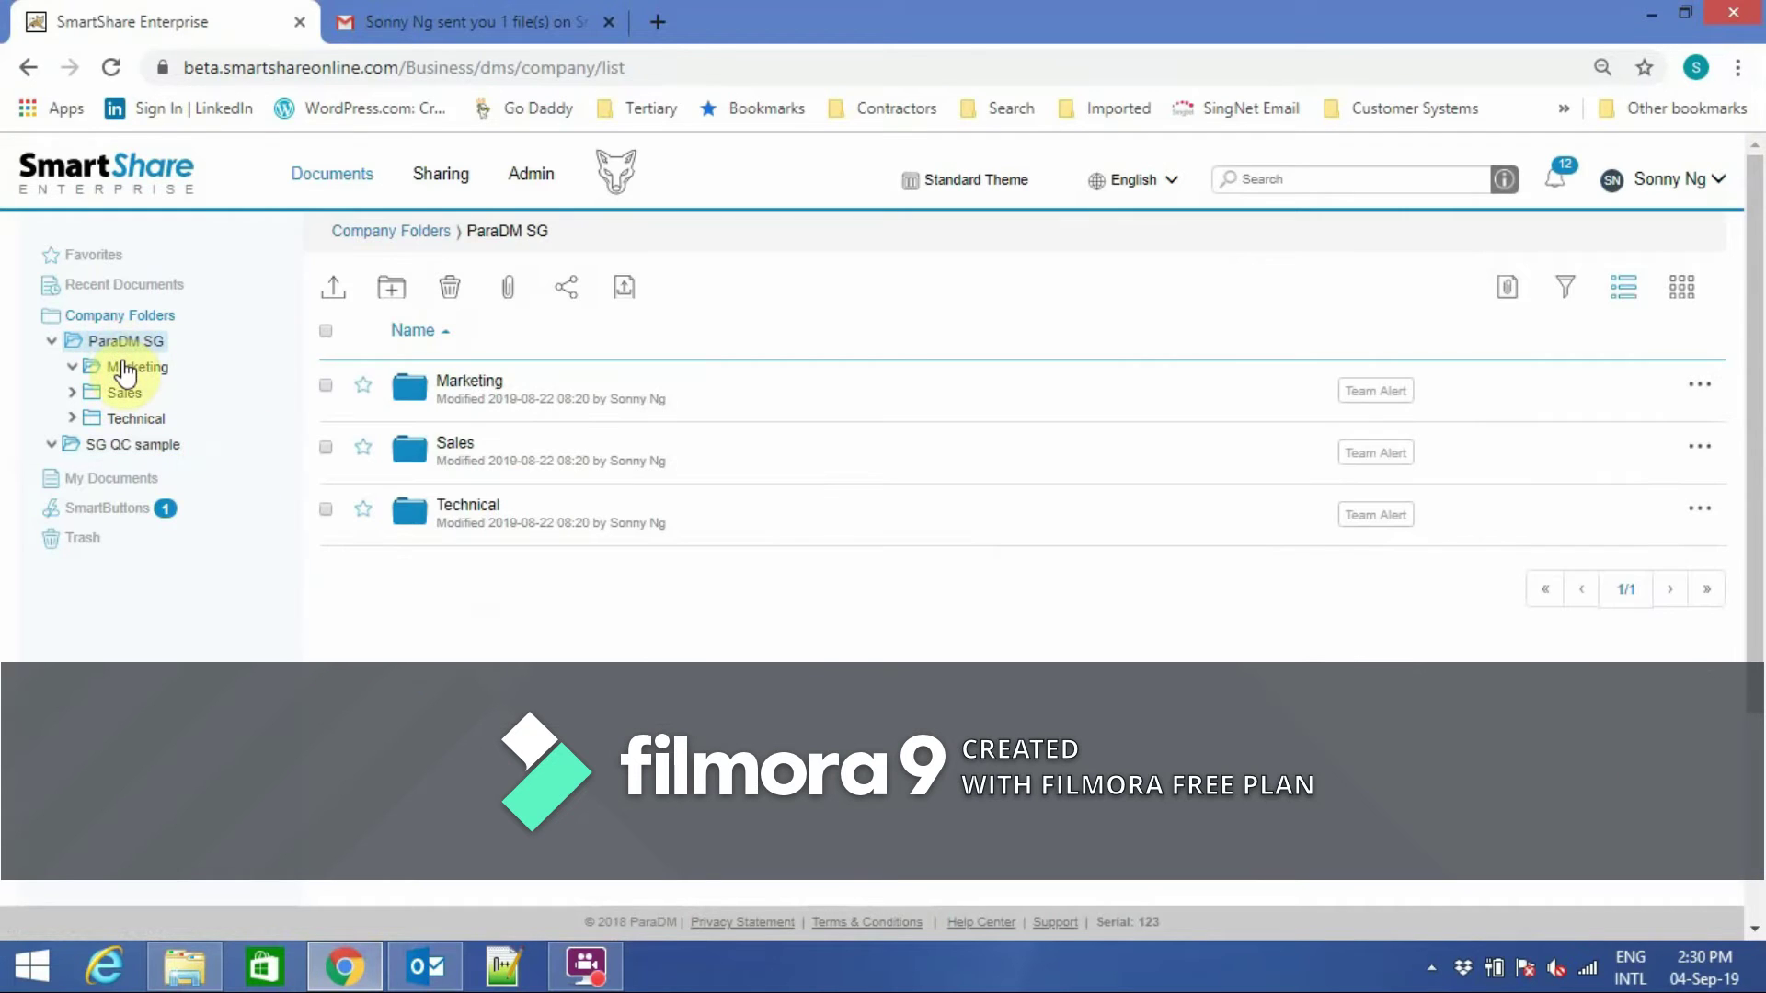
left_click(1699, 386)
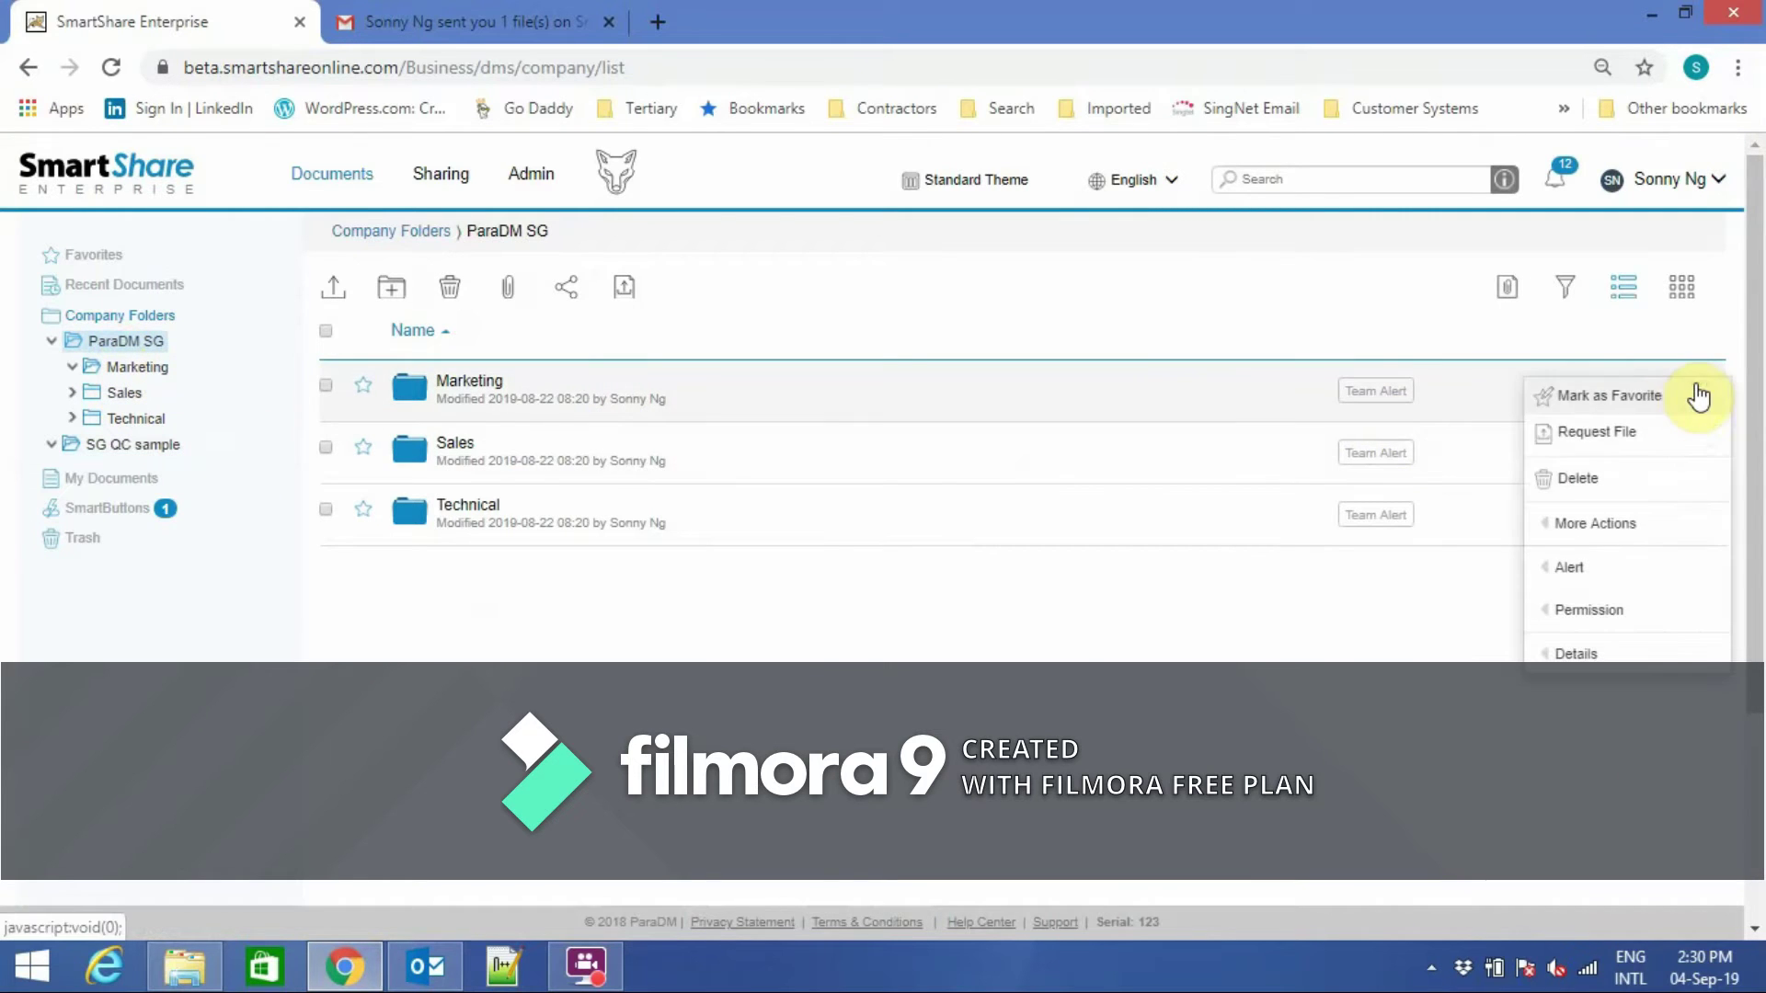
left_click(1595, 443)
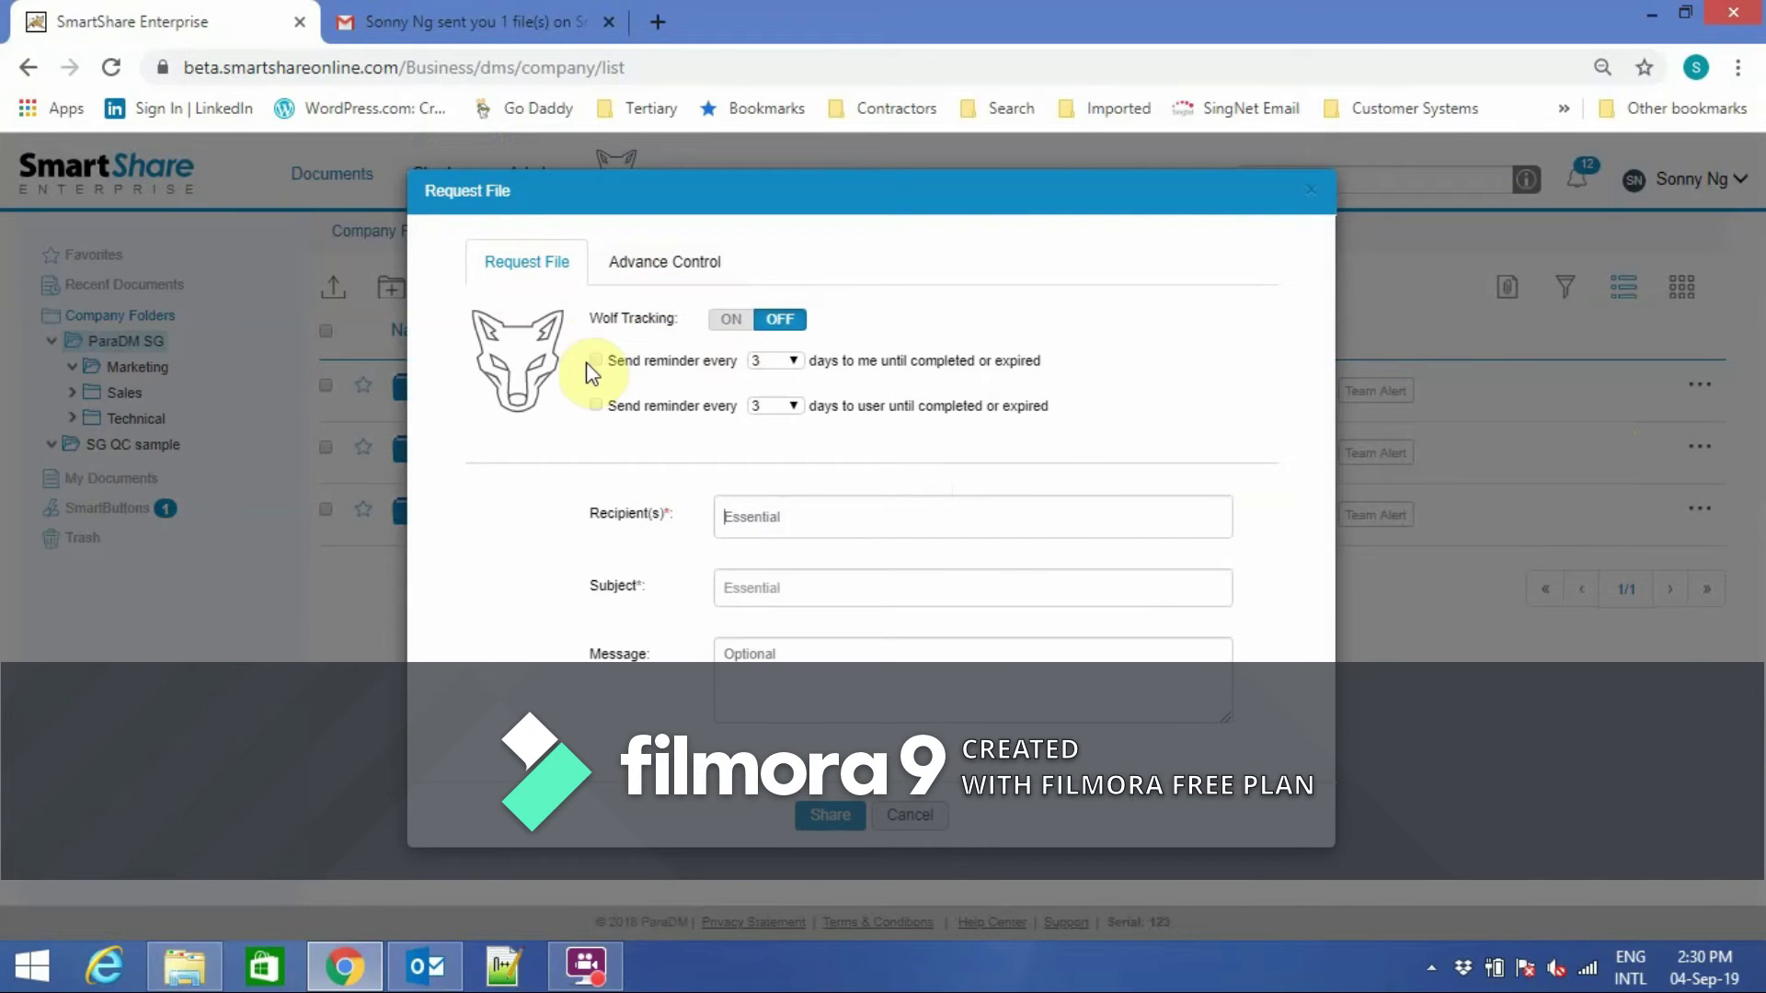
left_click(727, 322)
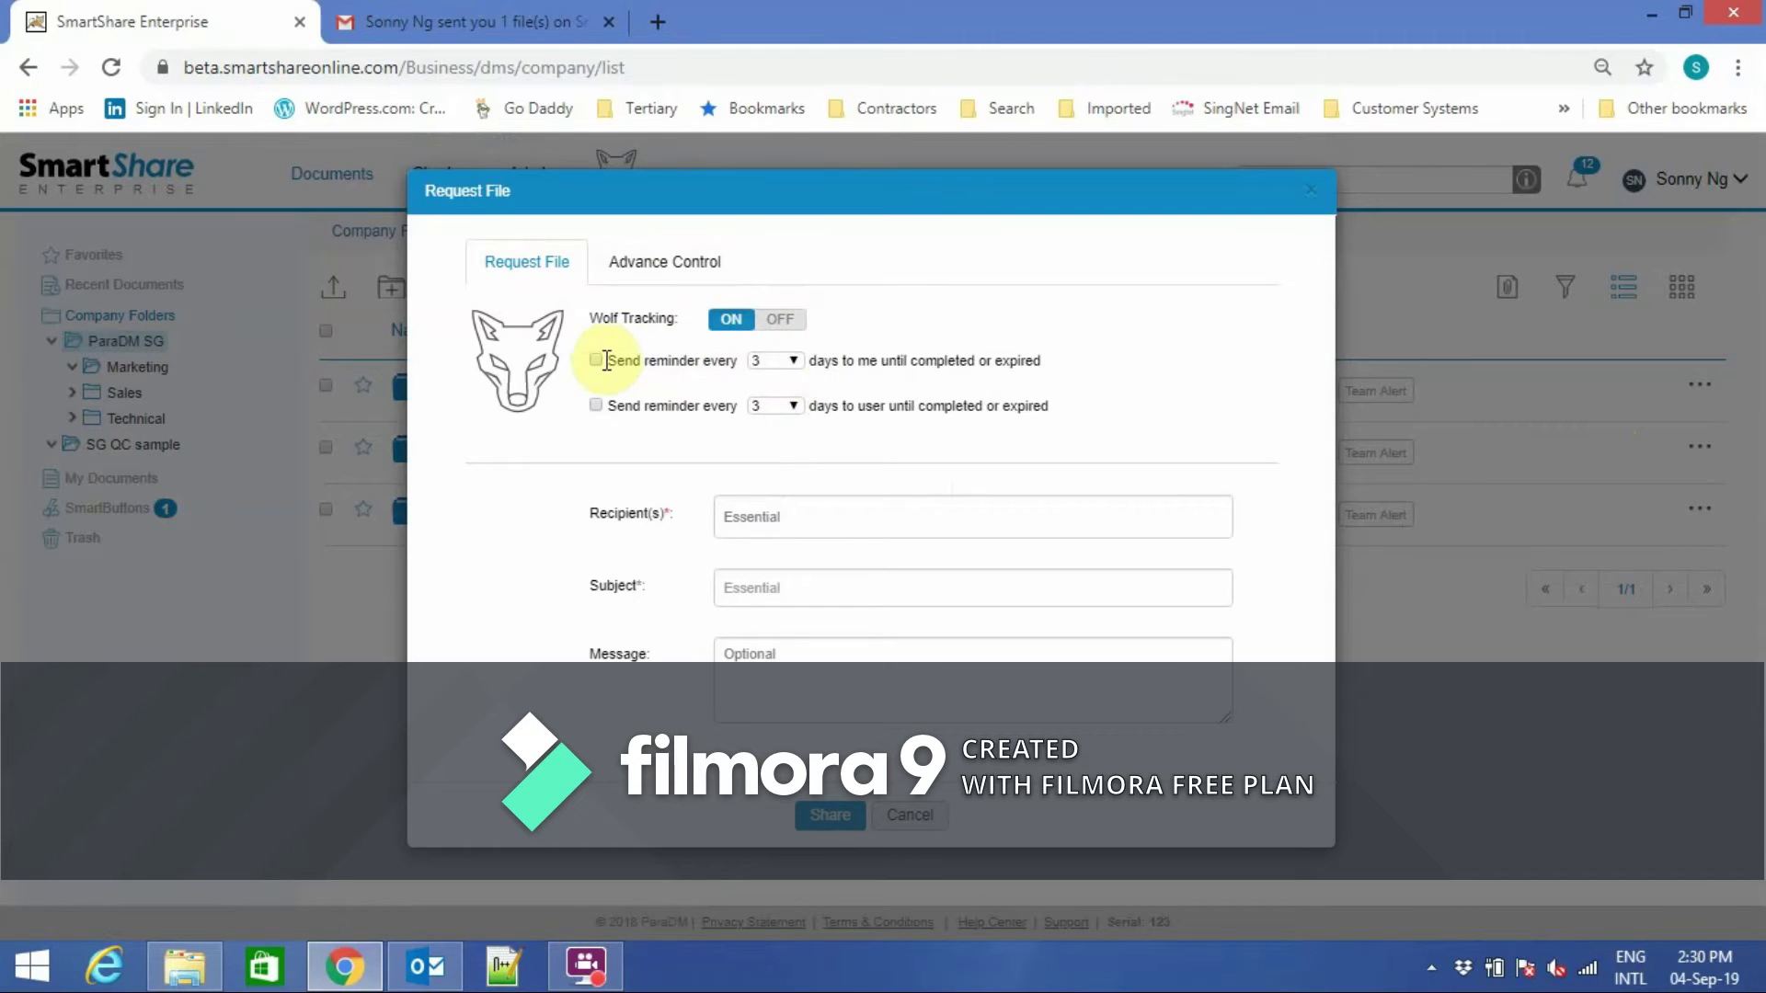
left_click(596, 405)
left_click(809, 522)
Add the recipient, a message and subject 'Report file', then send the request.
type("sonny")
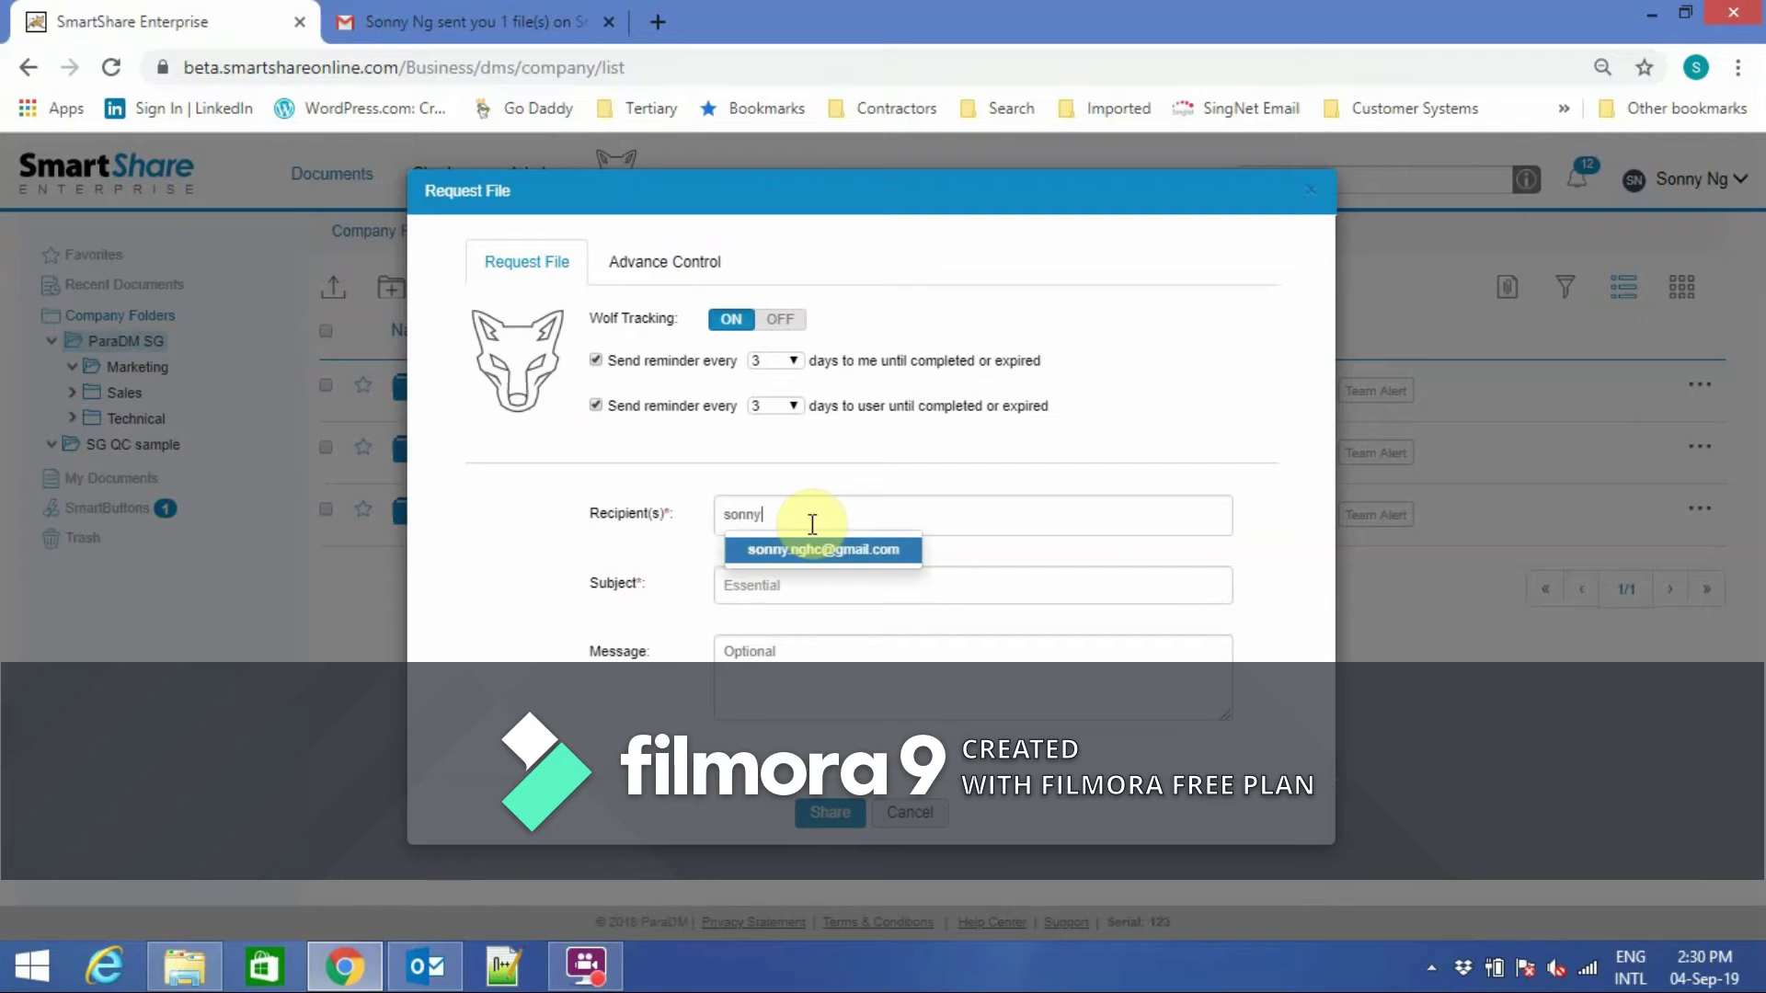
left_click(813, 545)
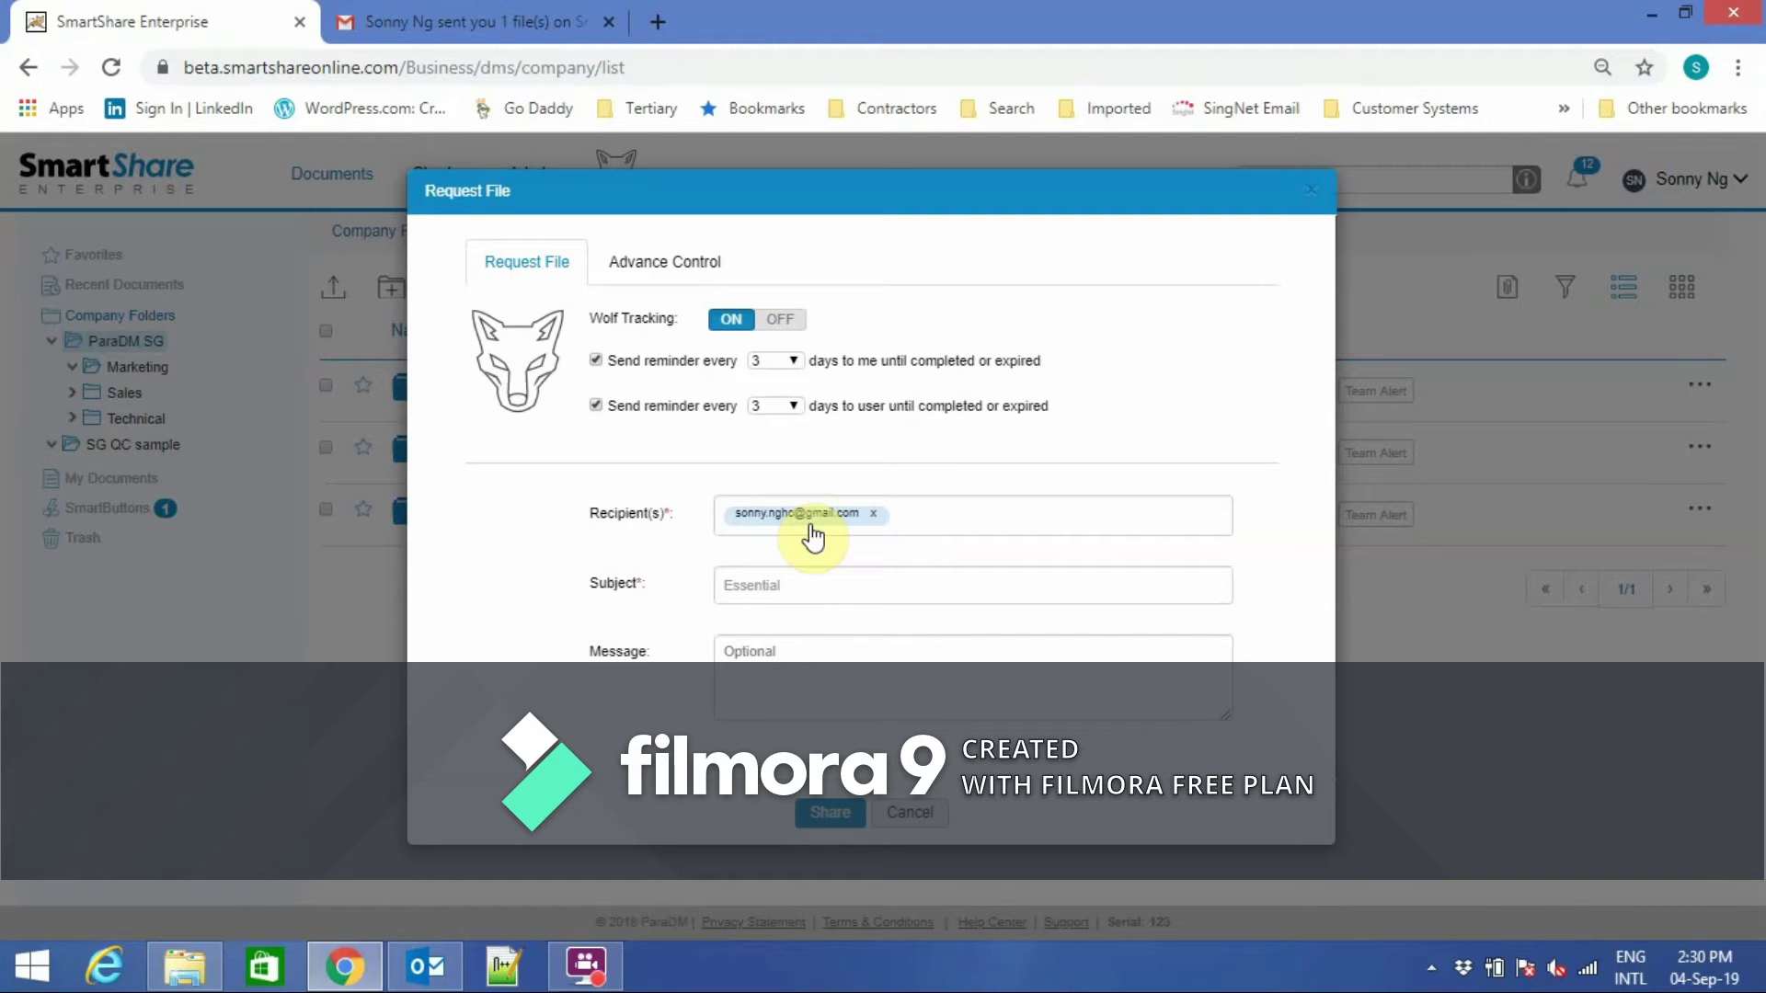
left_click(805, 655)
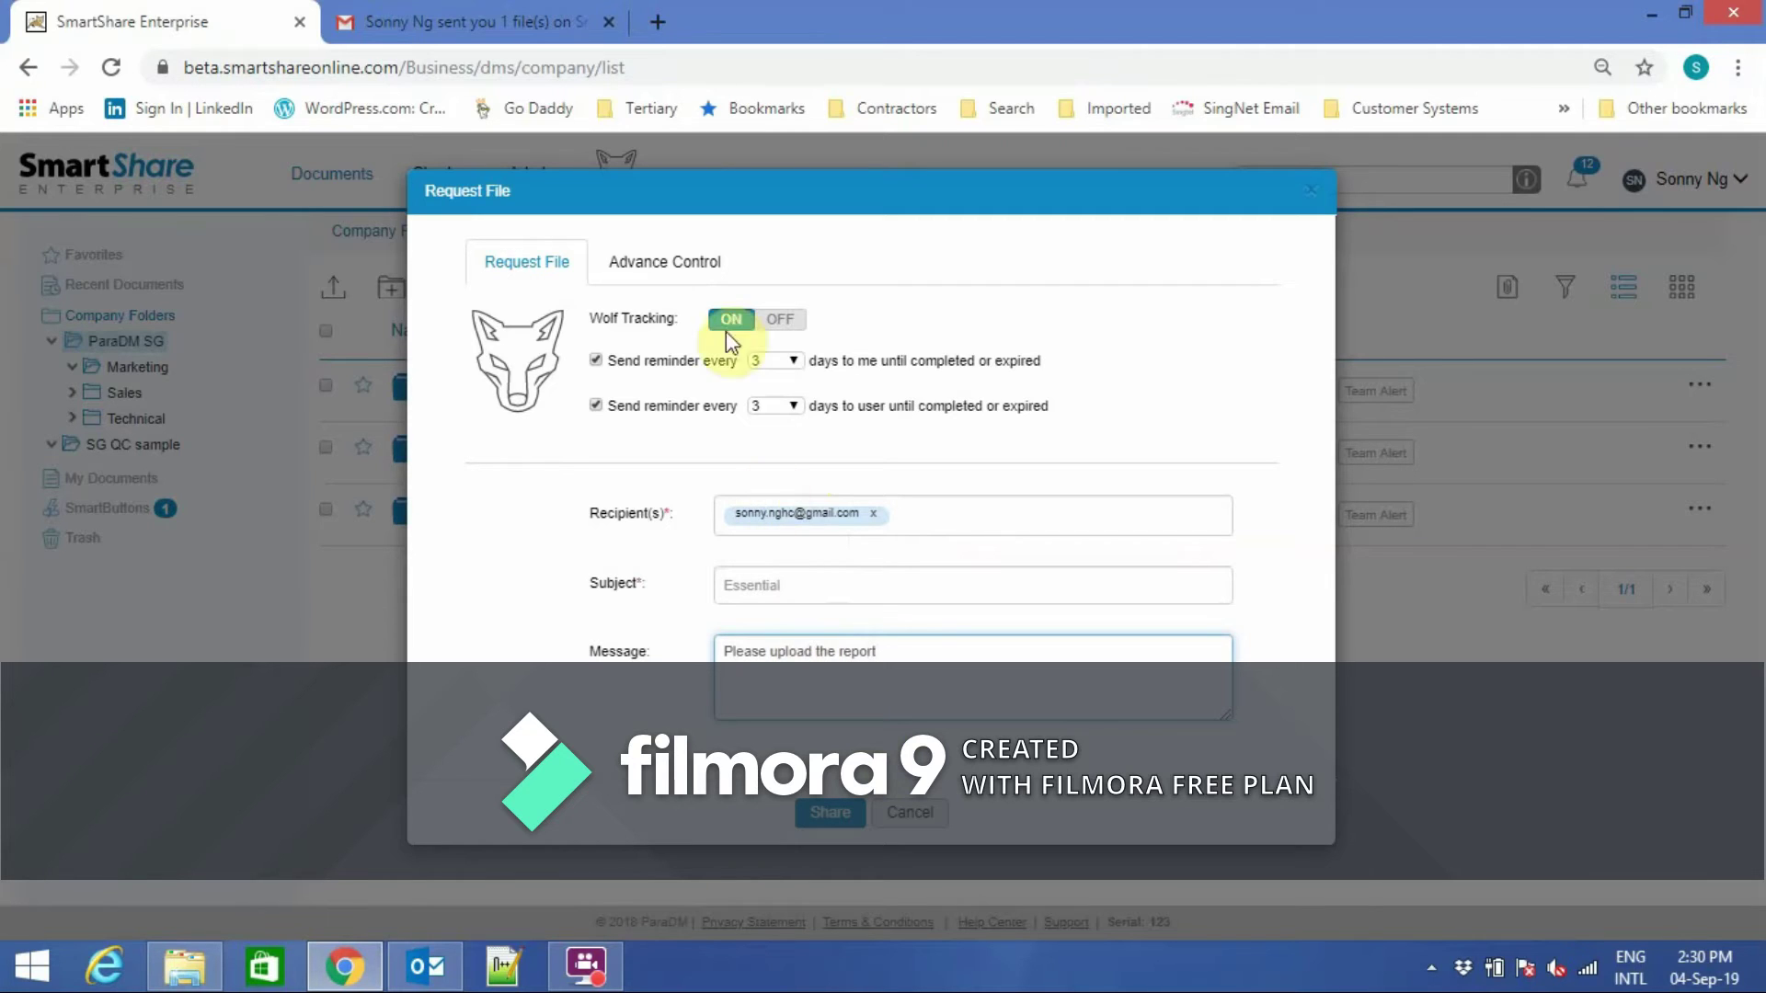
left_click(697, 263)
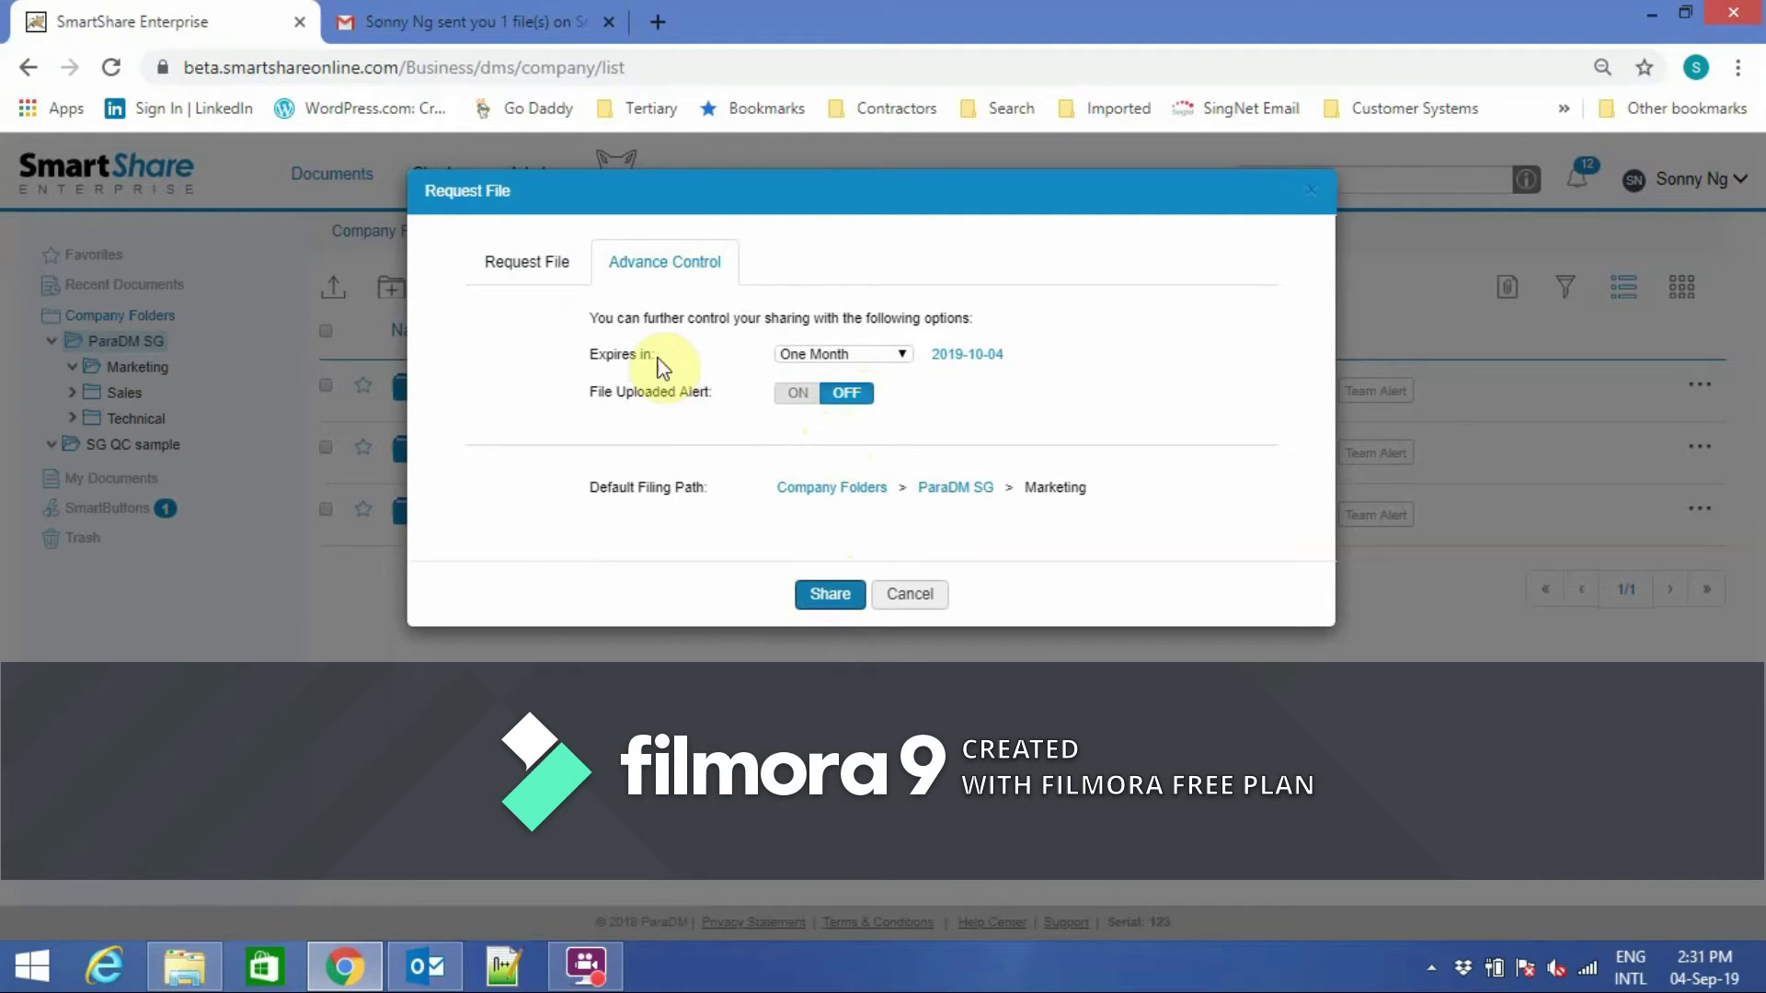
left_click(541, 265)
left_click(787, 583)
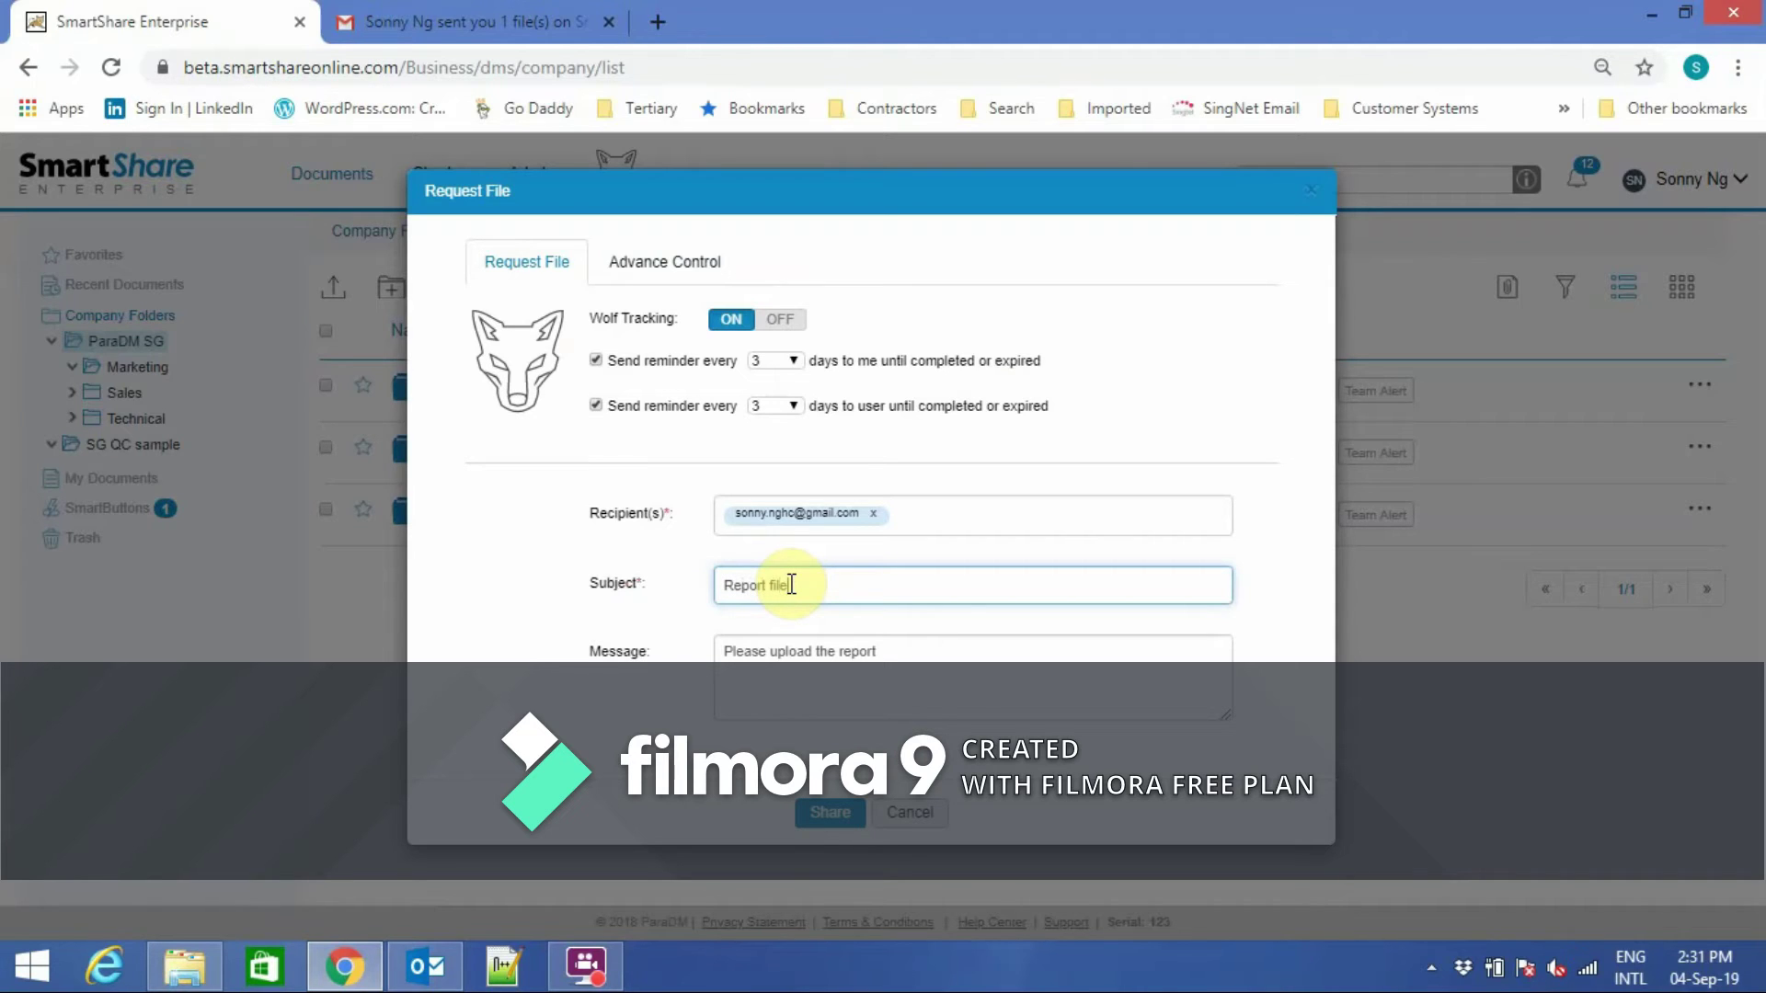
left_click(832, 813)
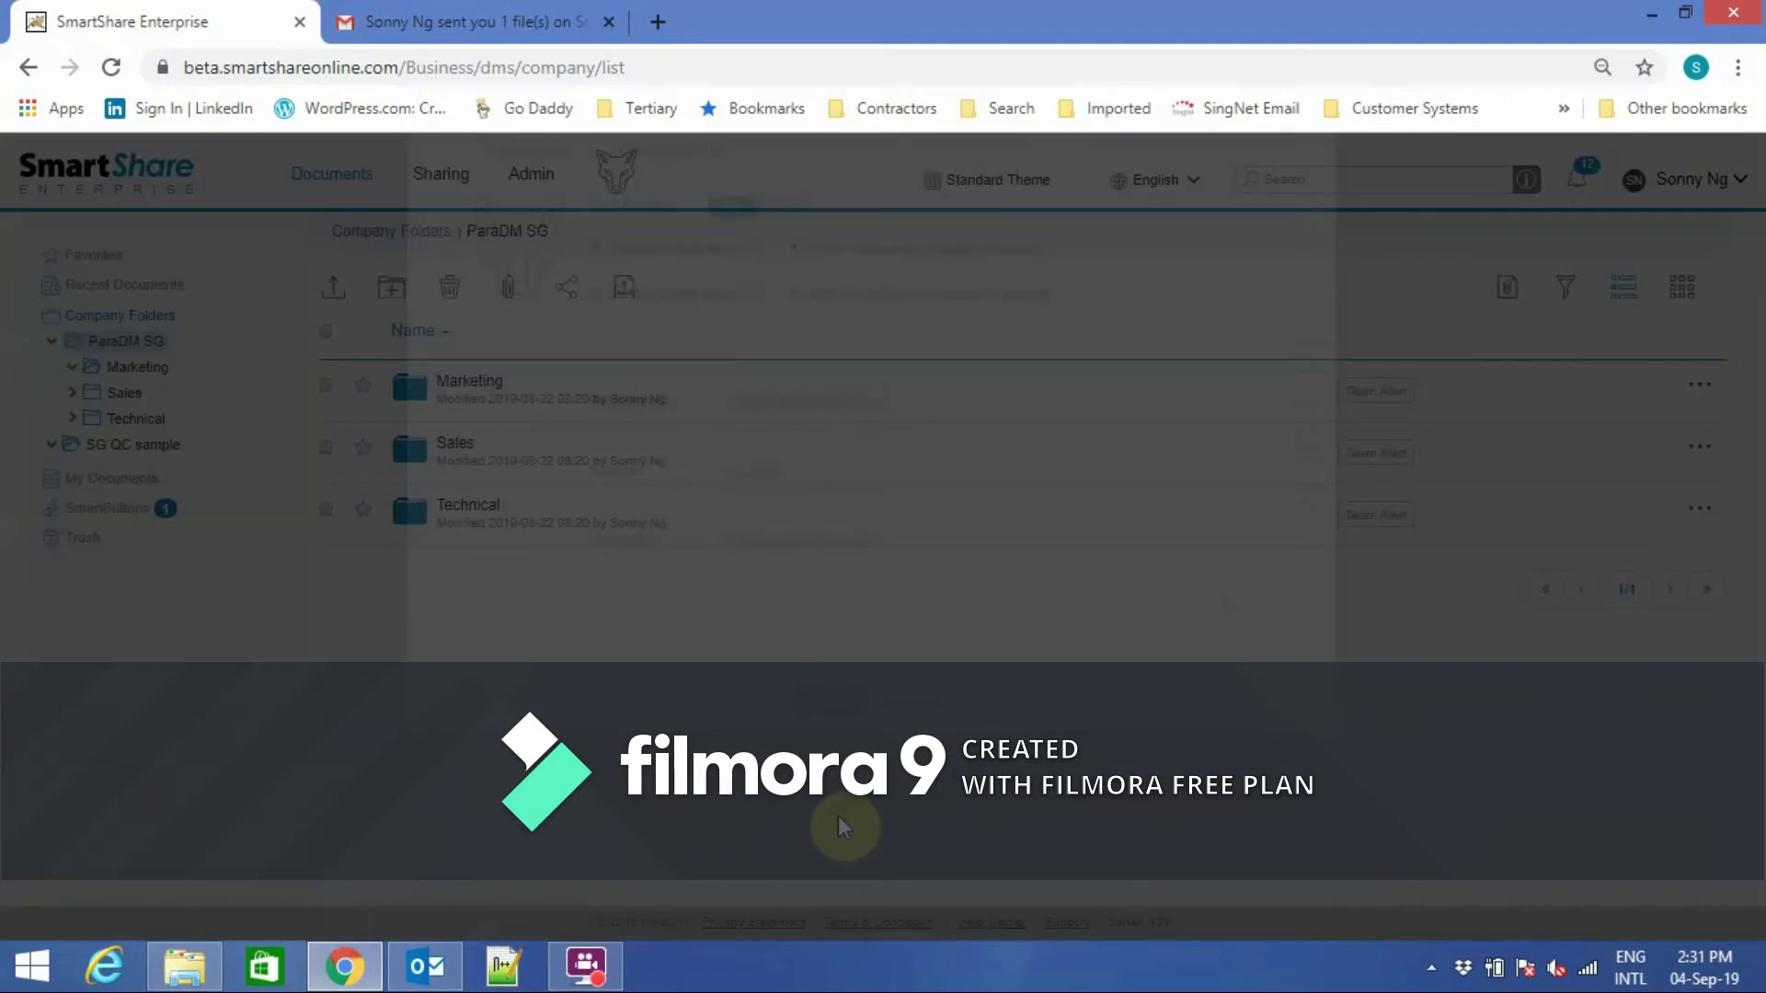
Dismiss the request confirmation and open the 'Wolf remind success' reminder e-mail in Outlook.
left_click_drag(491, 399, 651, 409)
left_click(852, 504)
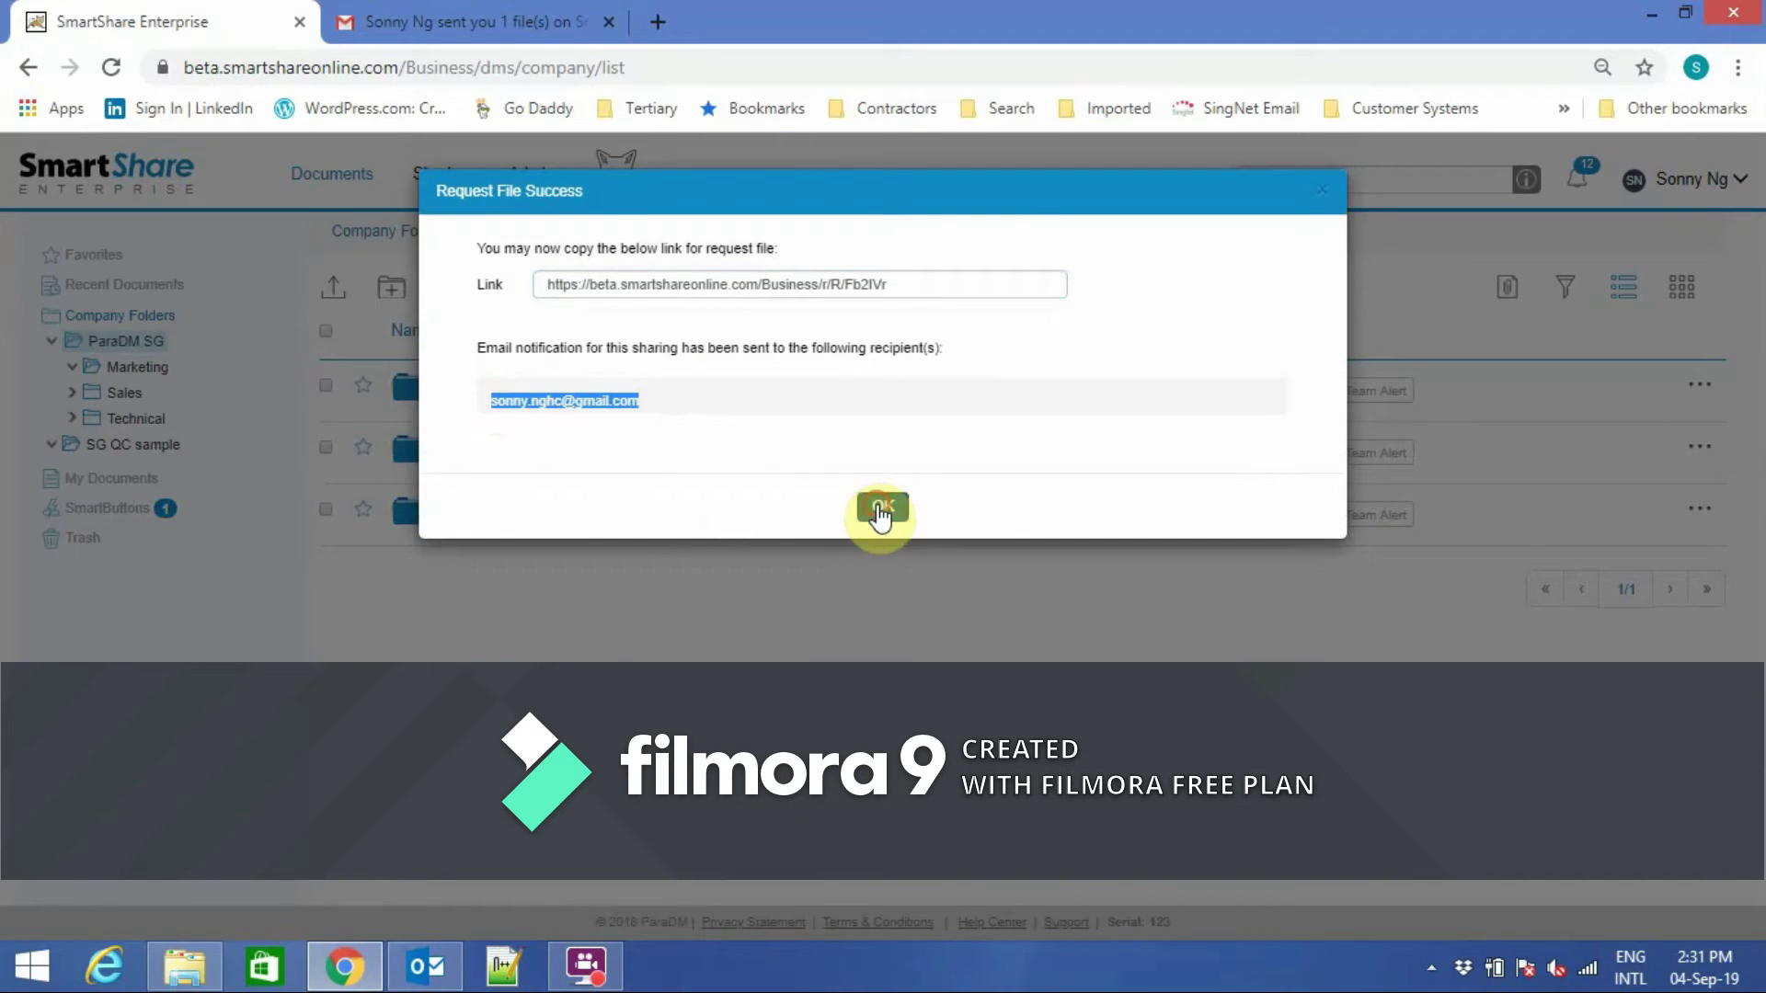
left_click(426, 966)
double_click(384, 427)
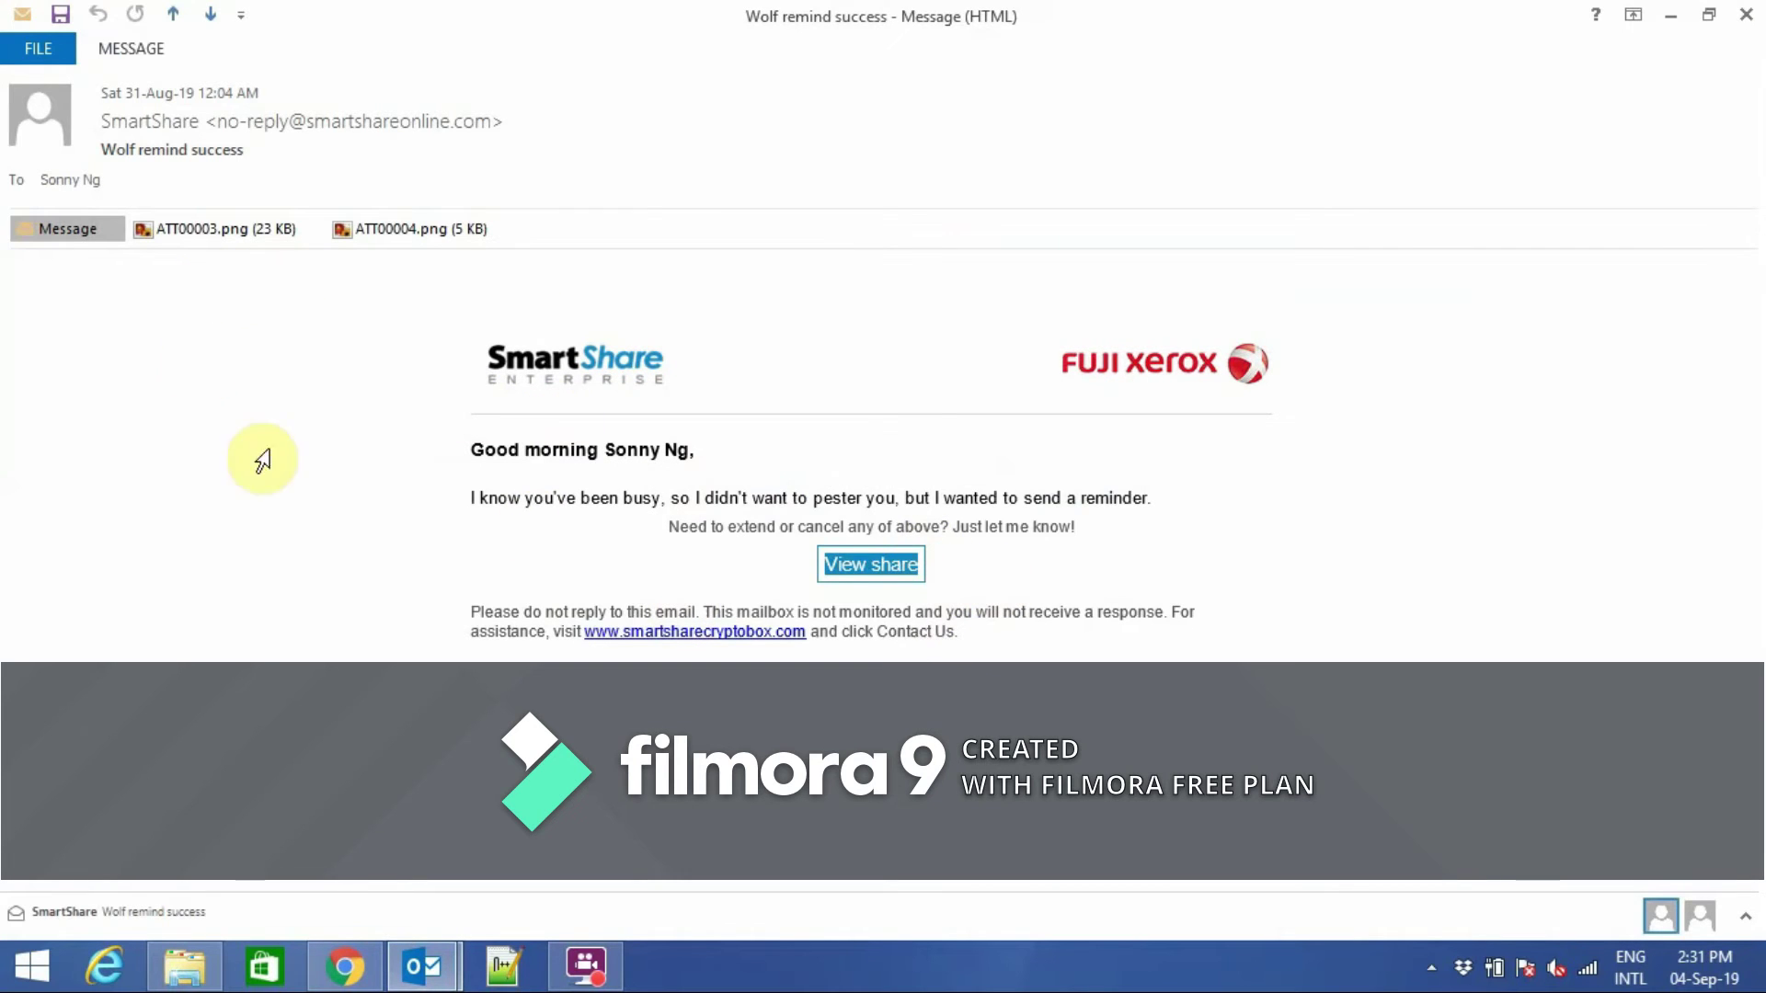
Close the reminder message window and minimize Outlook back to SmartShare.
left_click(1748, 17)
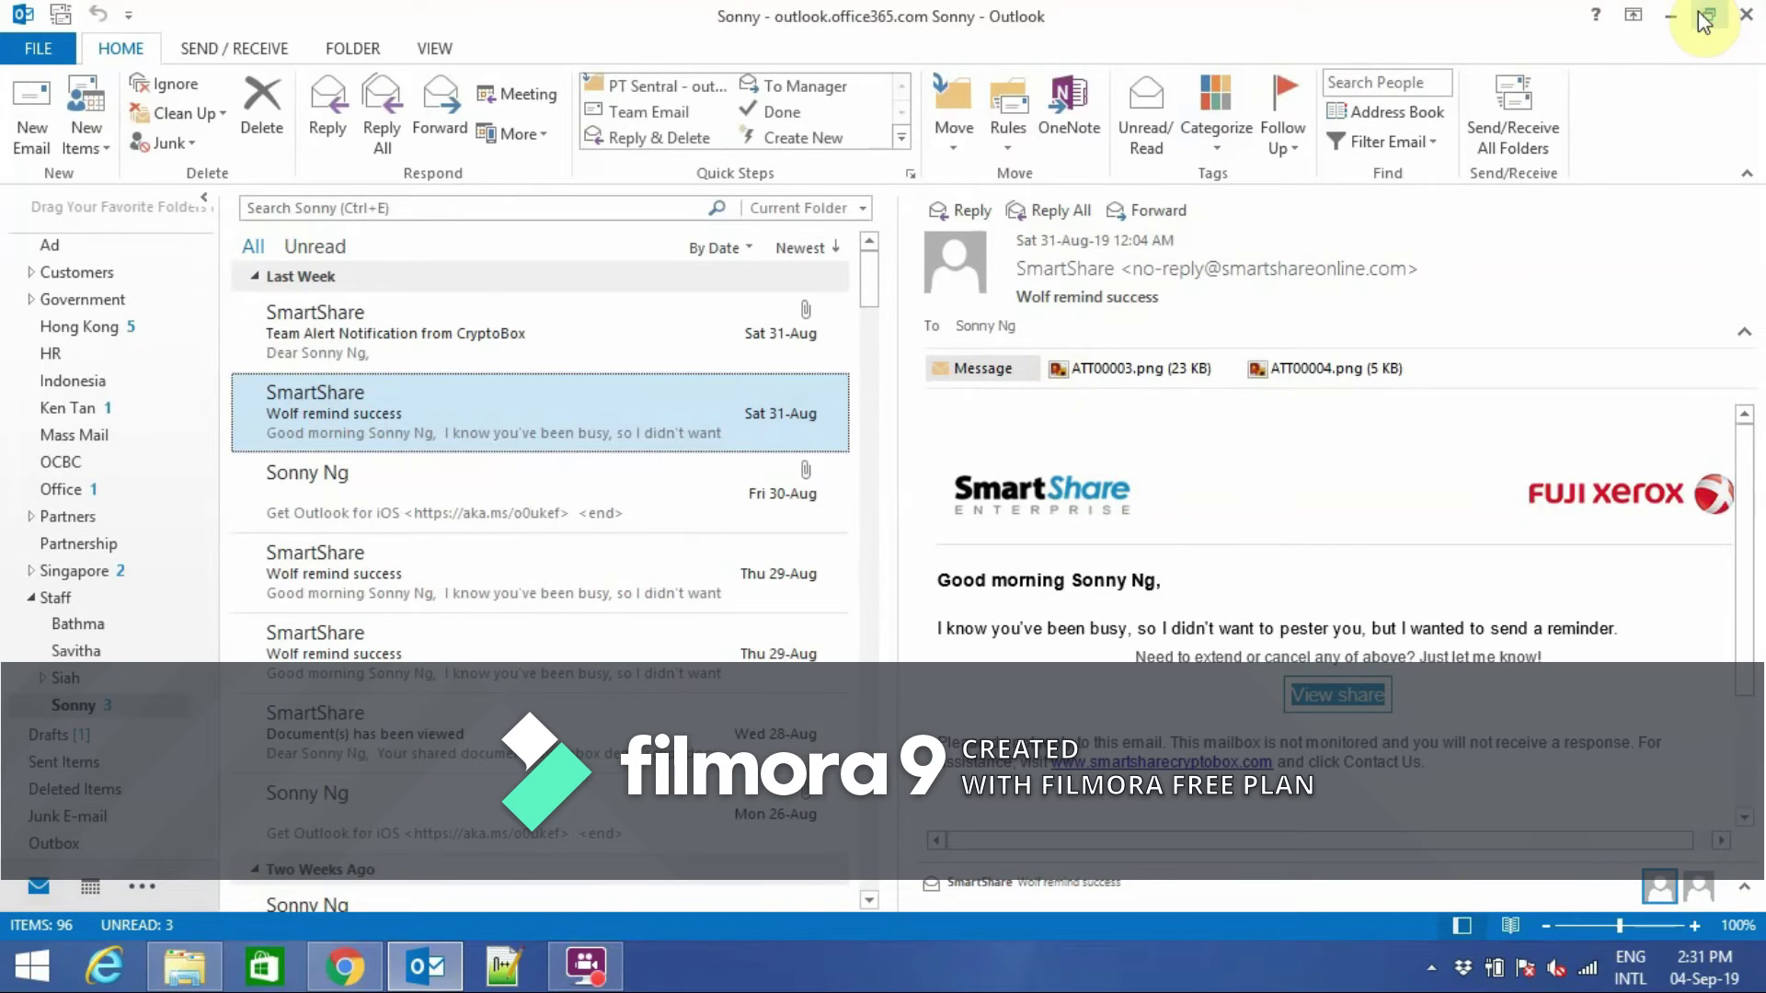
left_click(1672, 16)
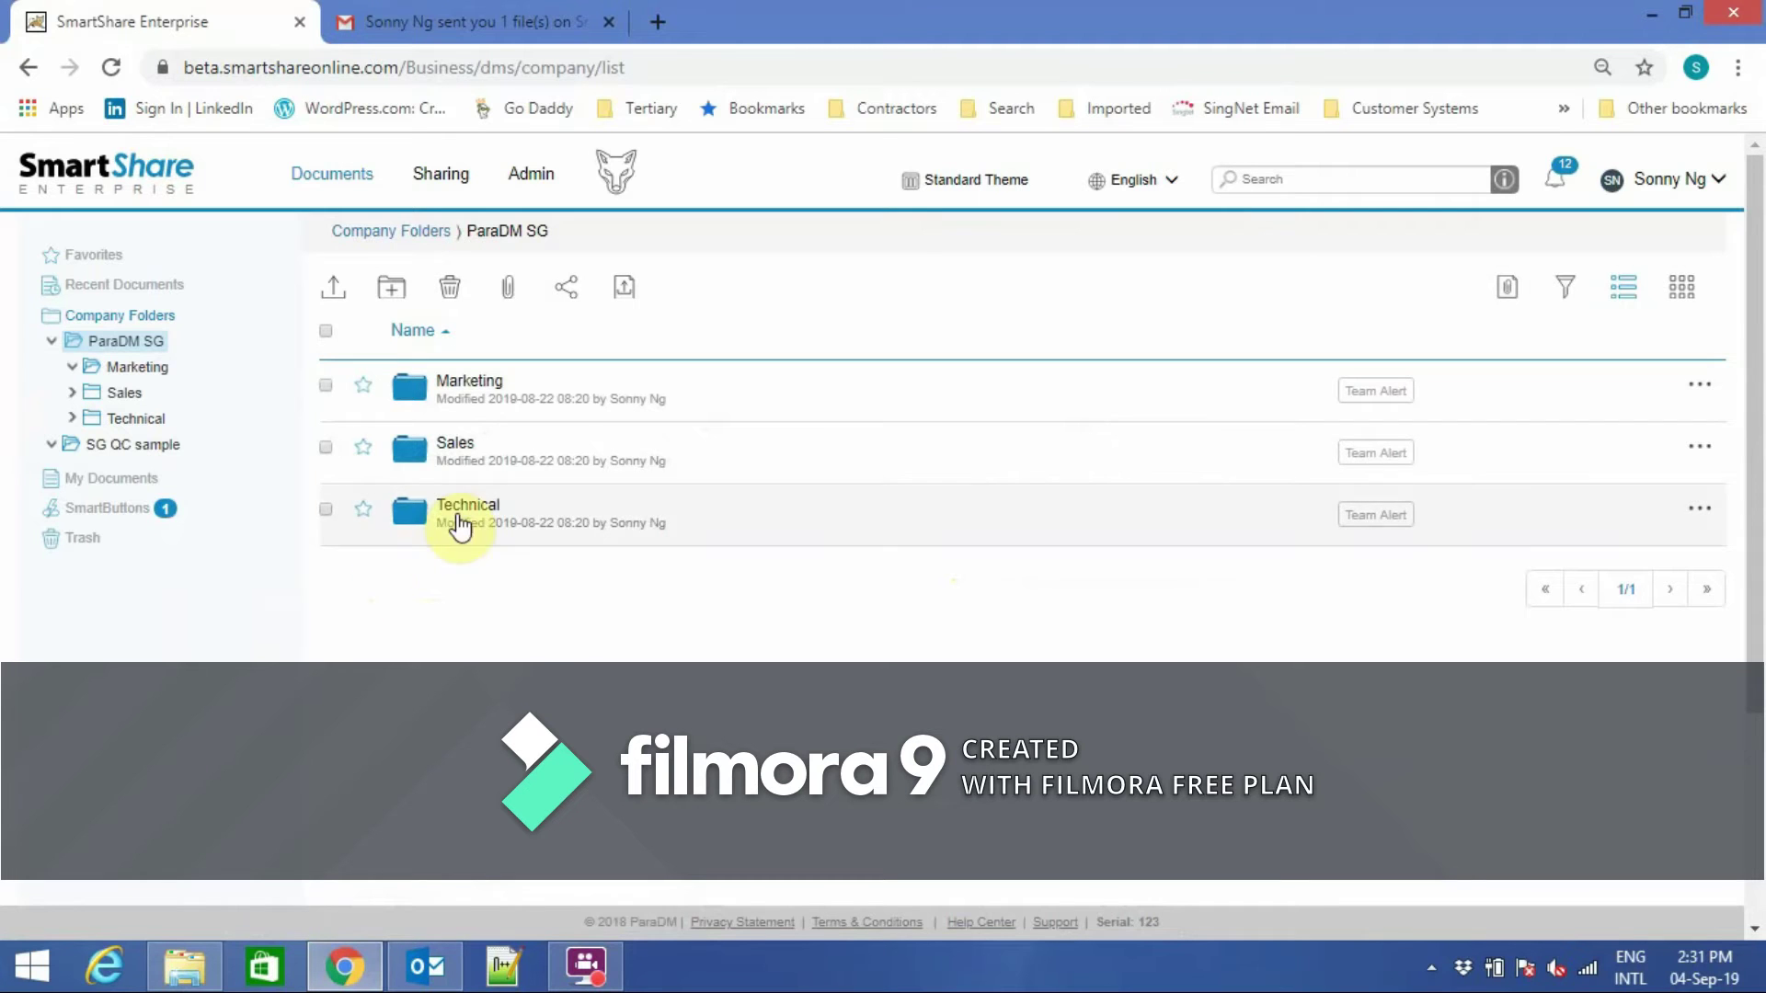
Open Cryptobox demo script.docx from SG QC sample in Word via MS Edit.
left_click(147, 445)
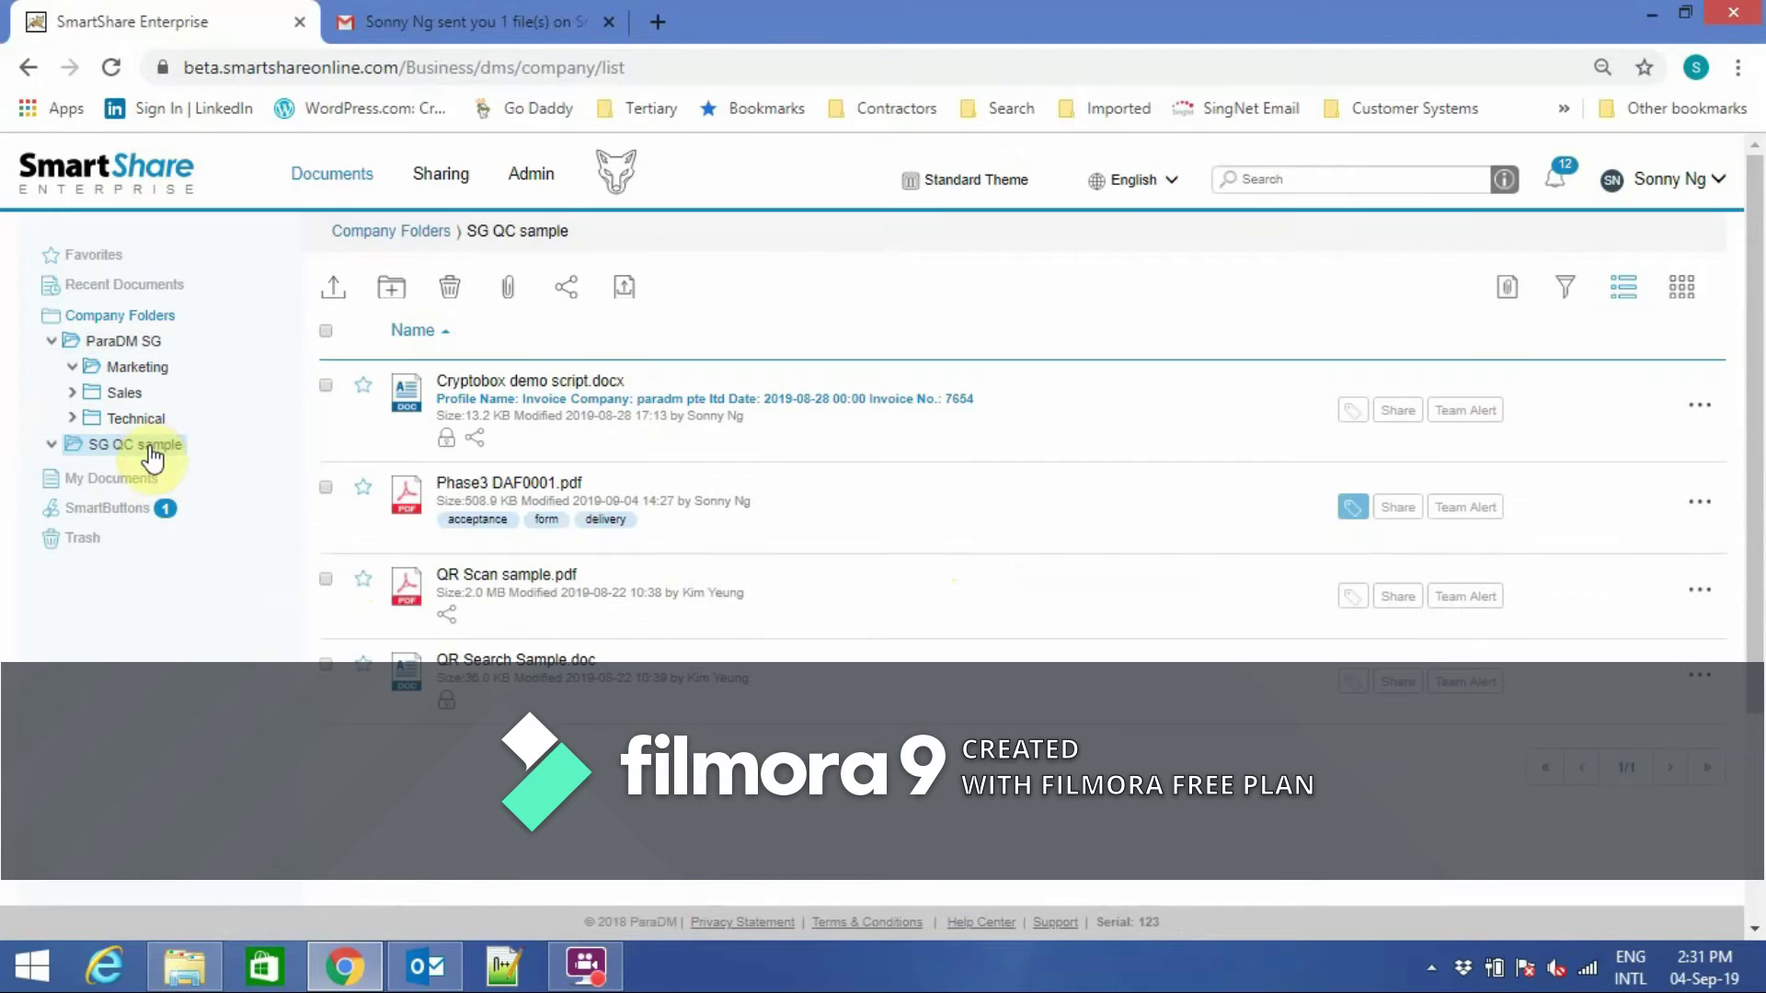
scroll(1752, 648, "down", 2)
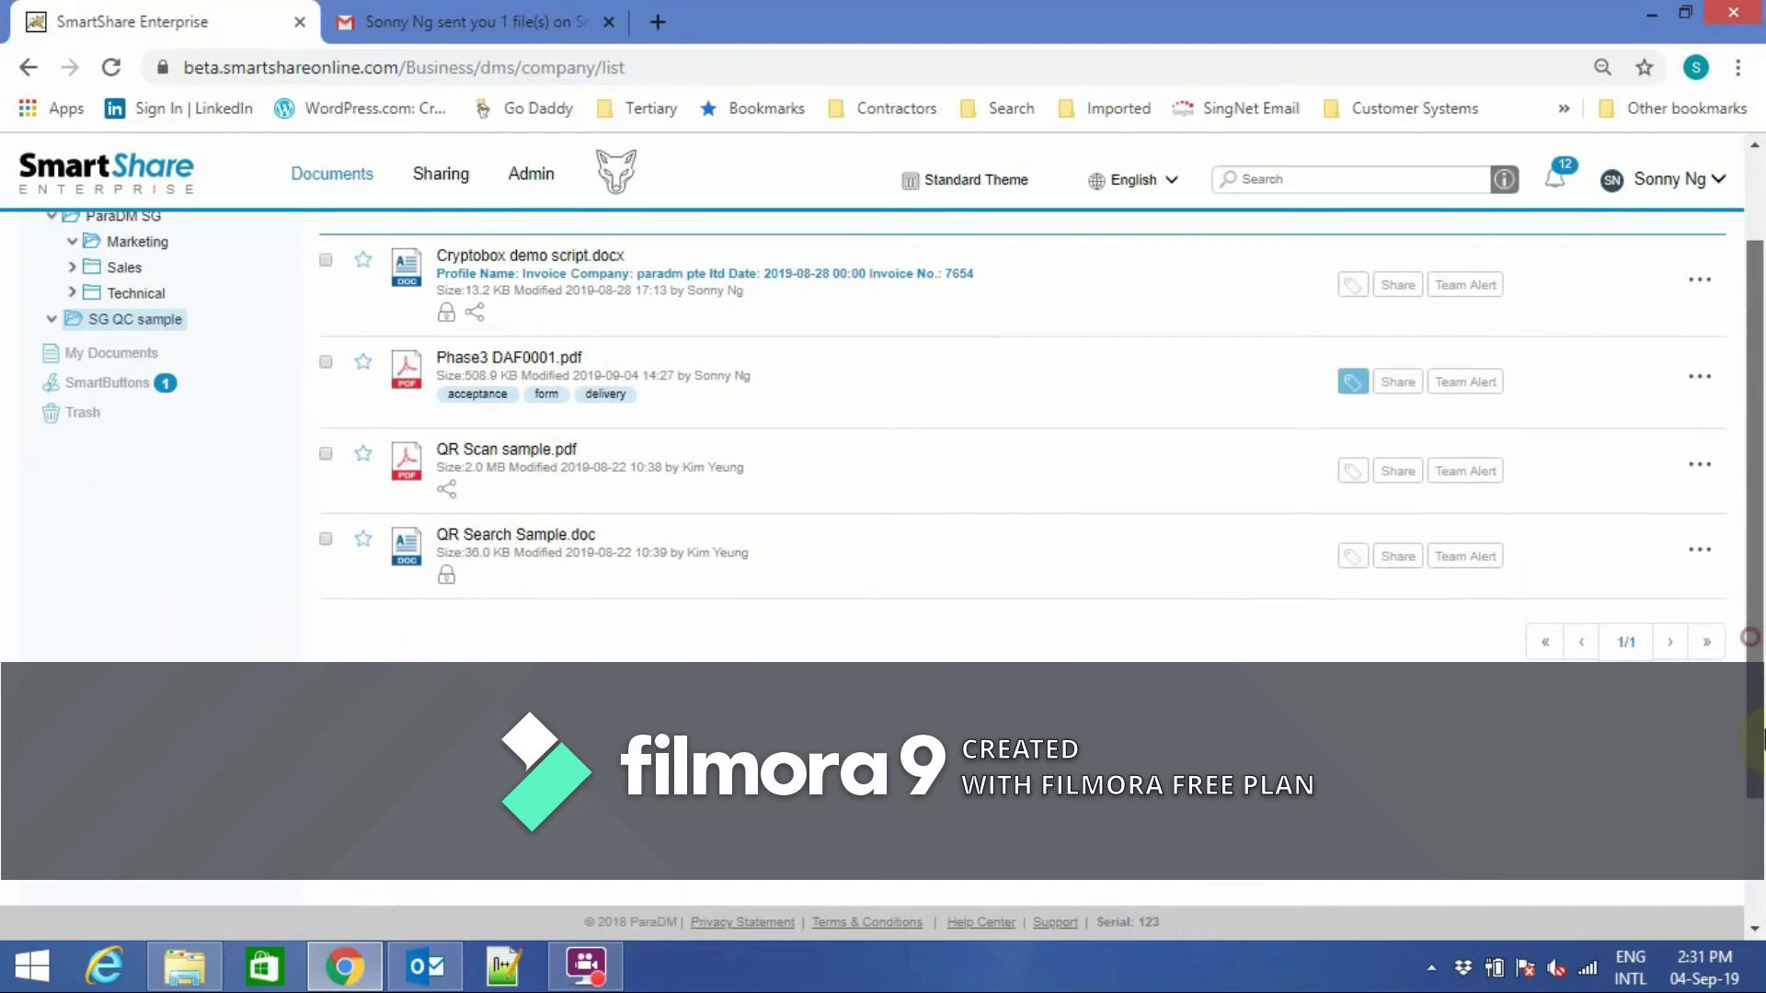
left_click(1699, 271)
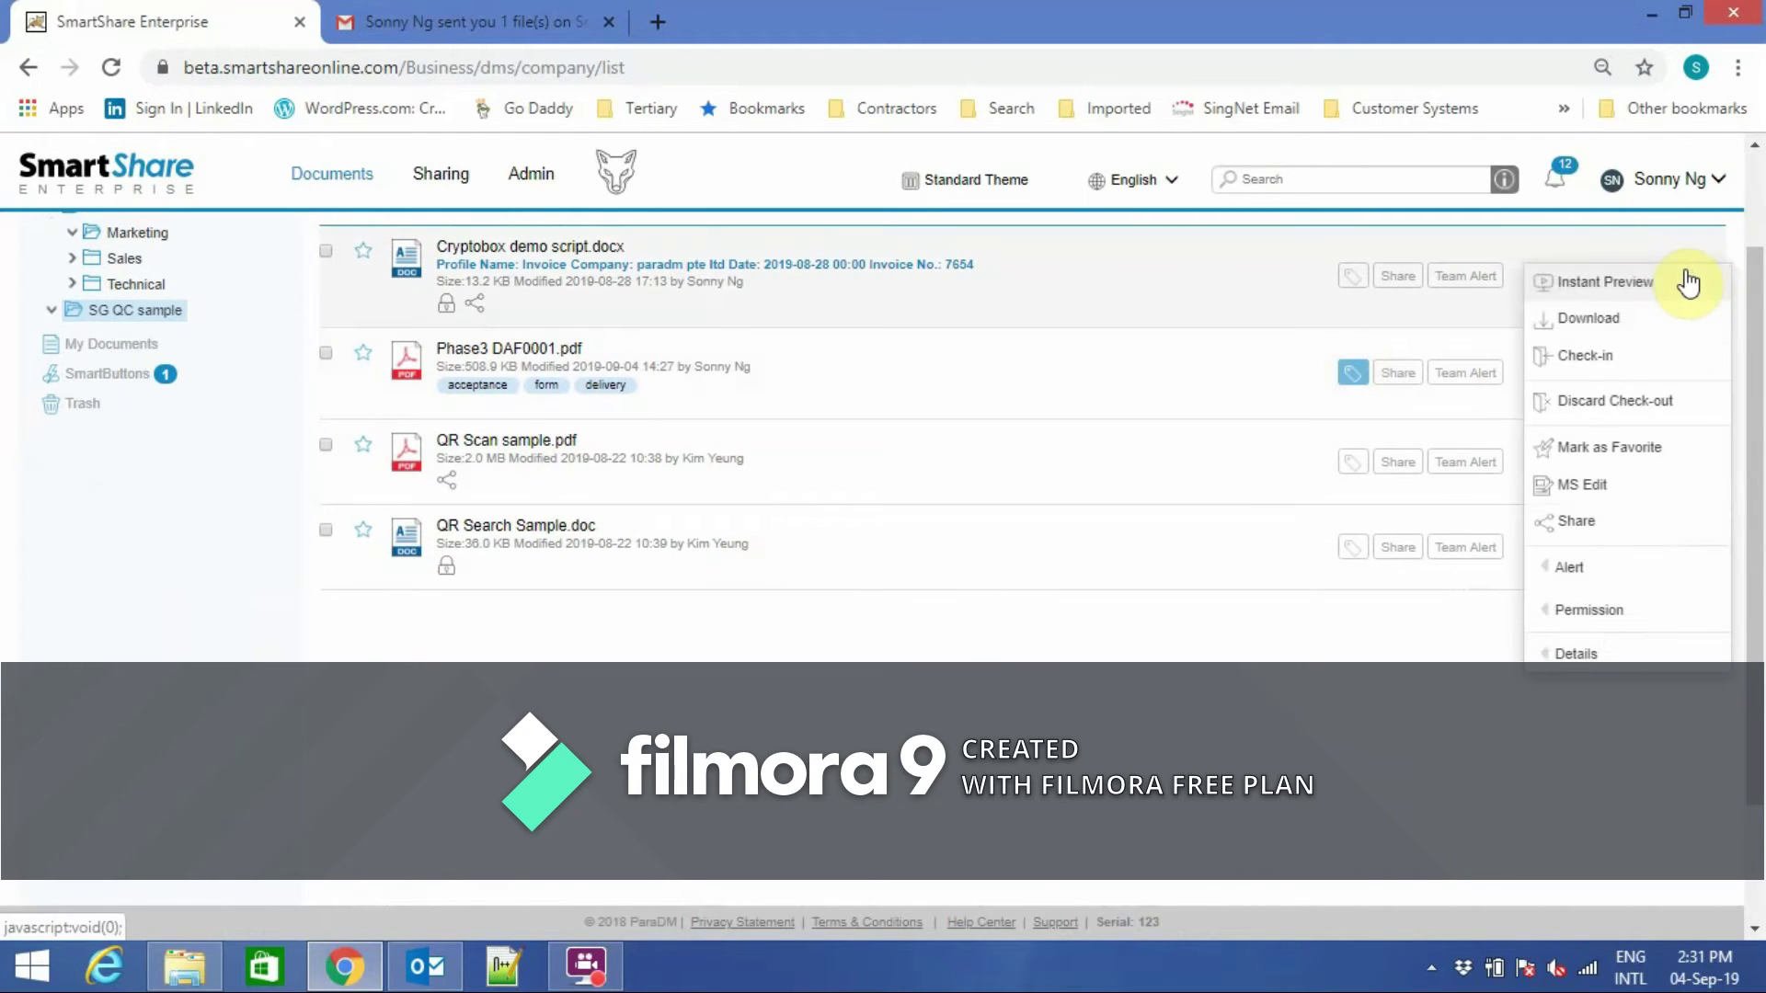
left_click(1584, 484)
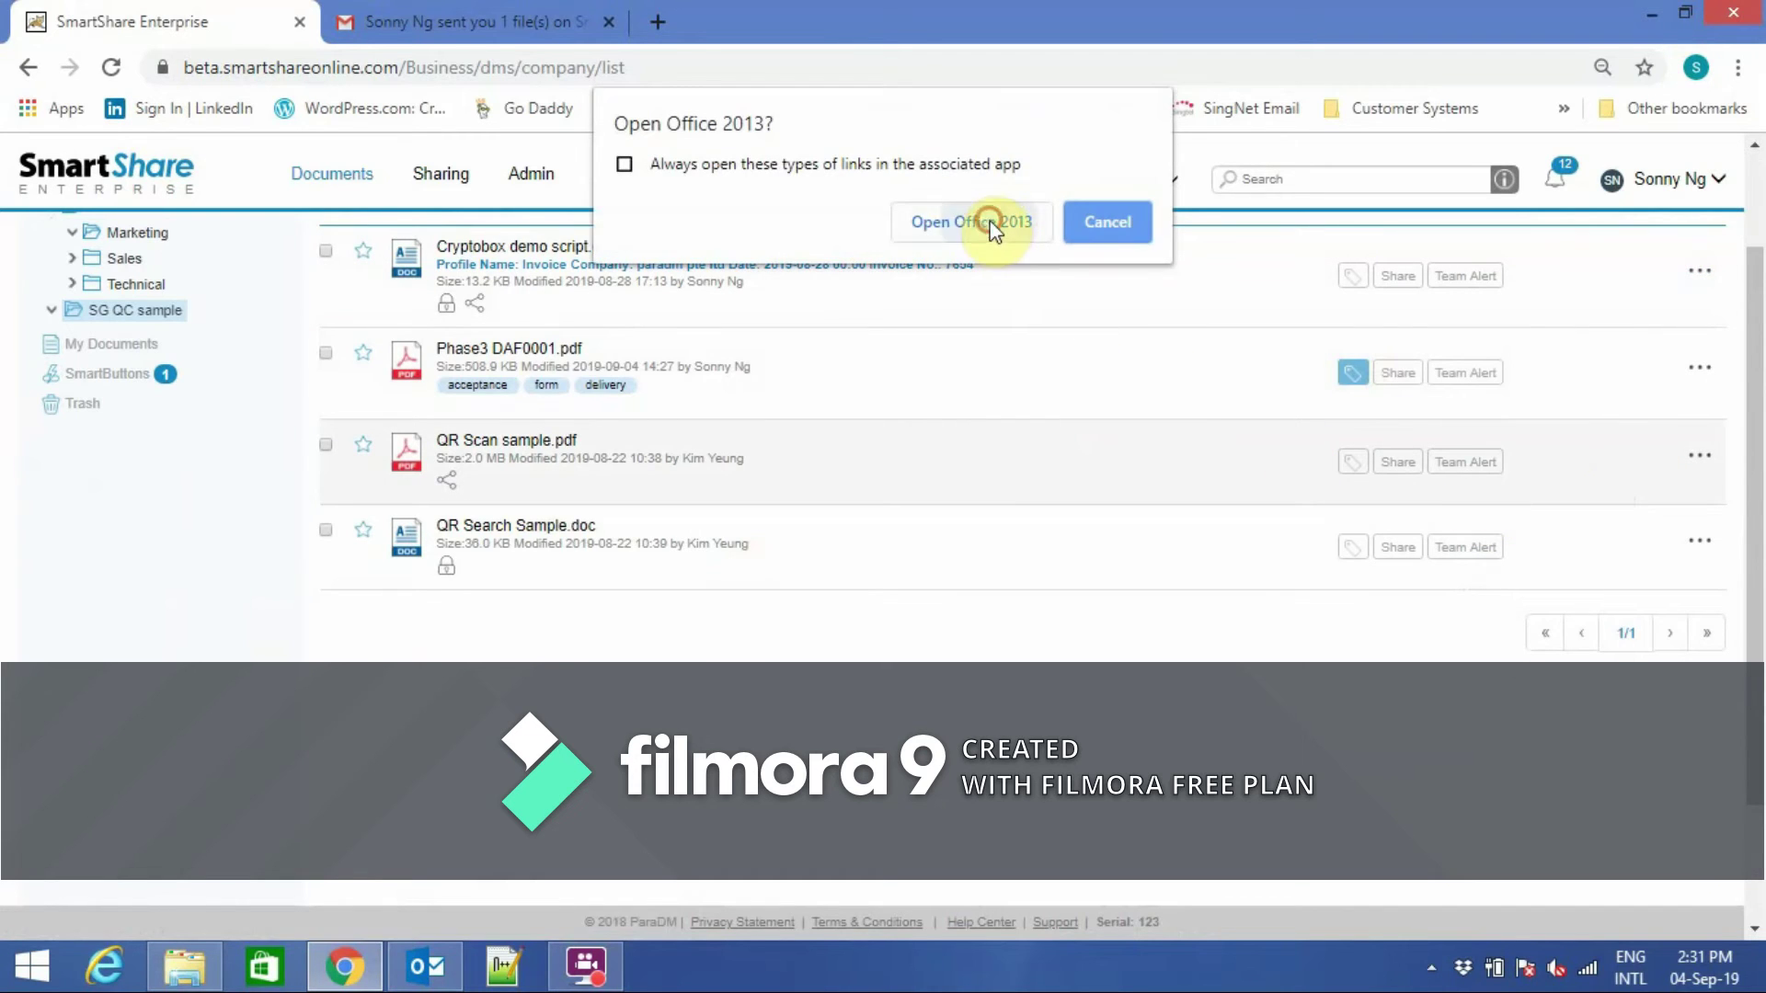
left_click(992, 225)
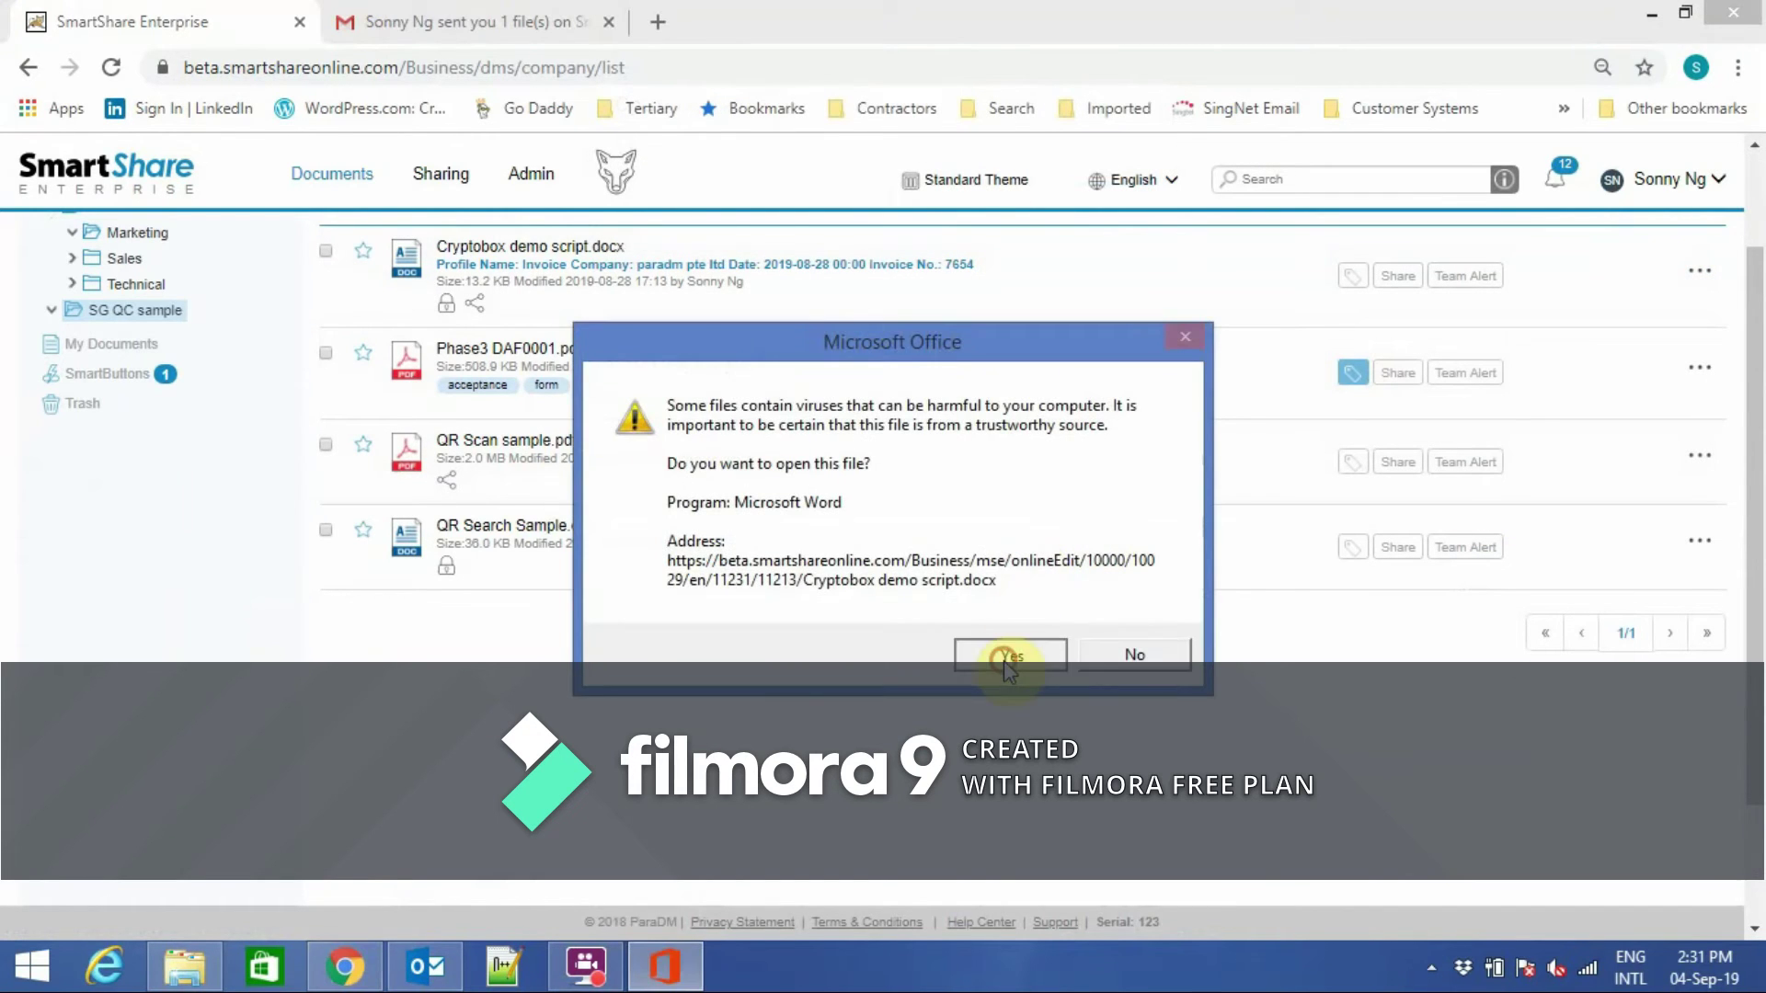
left_click(1005, 660)
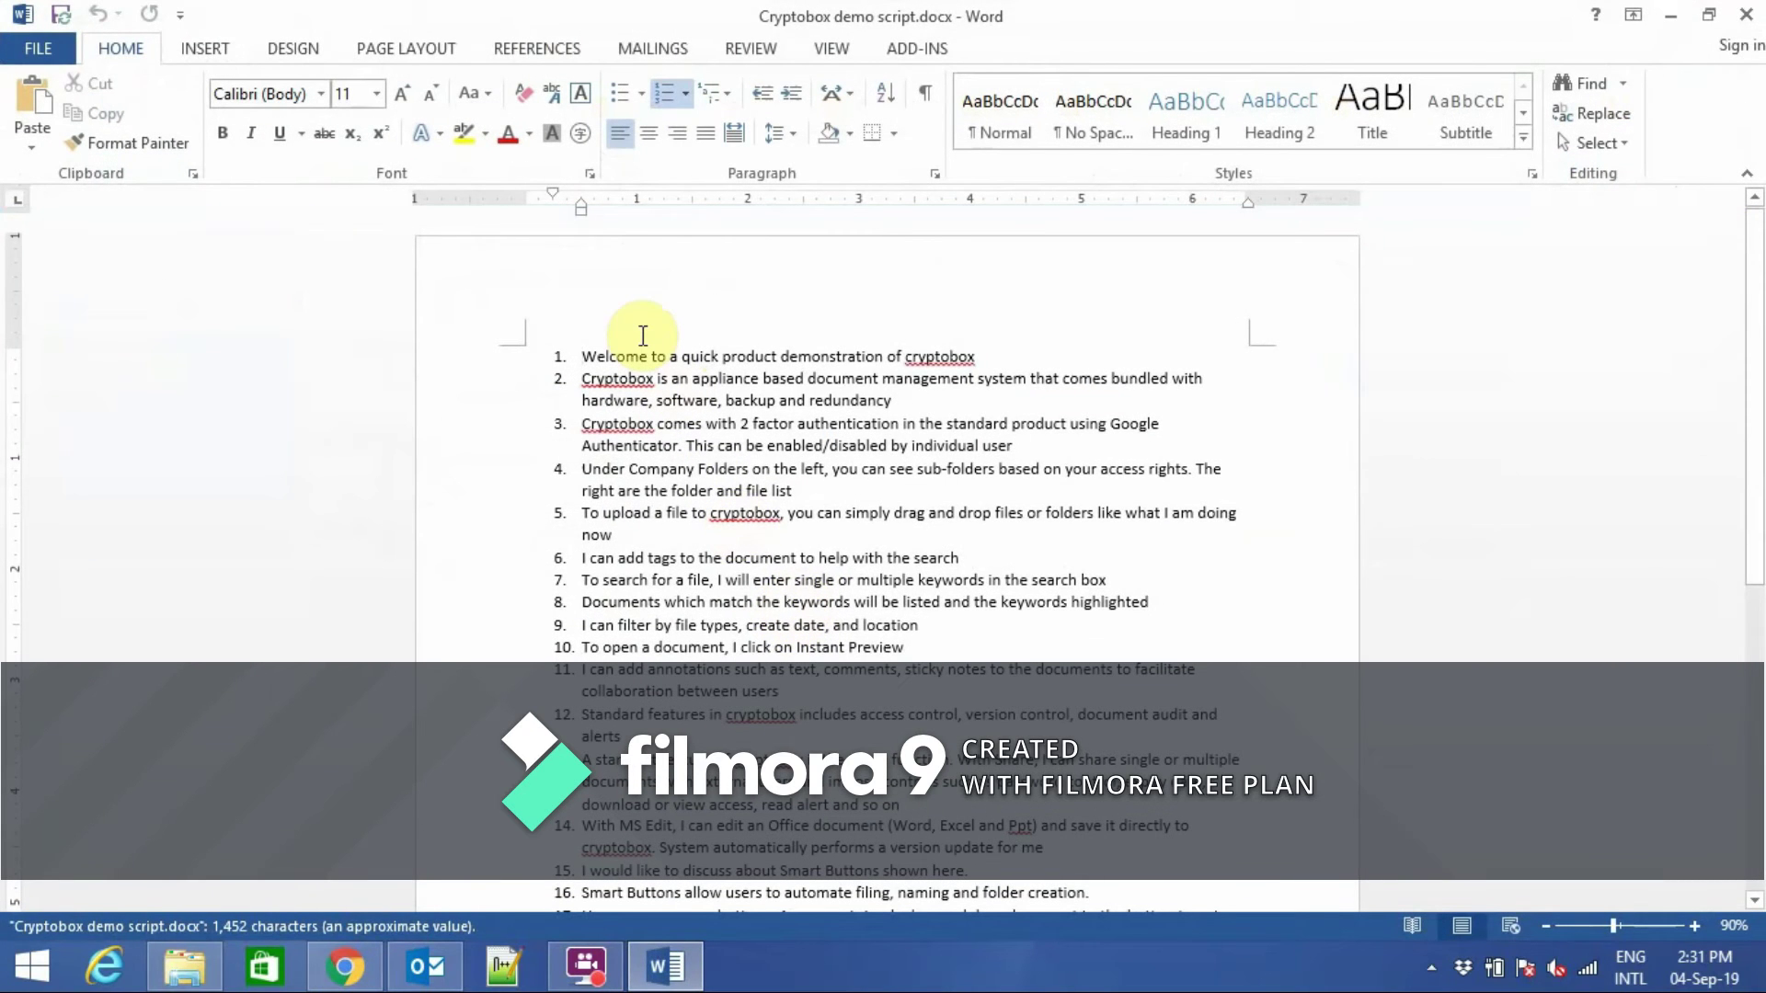
Prefix item 1 of the script with 'ParaDM' coloured red.
type("ParaDM")
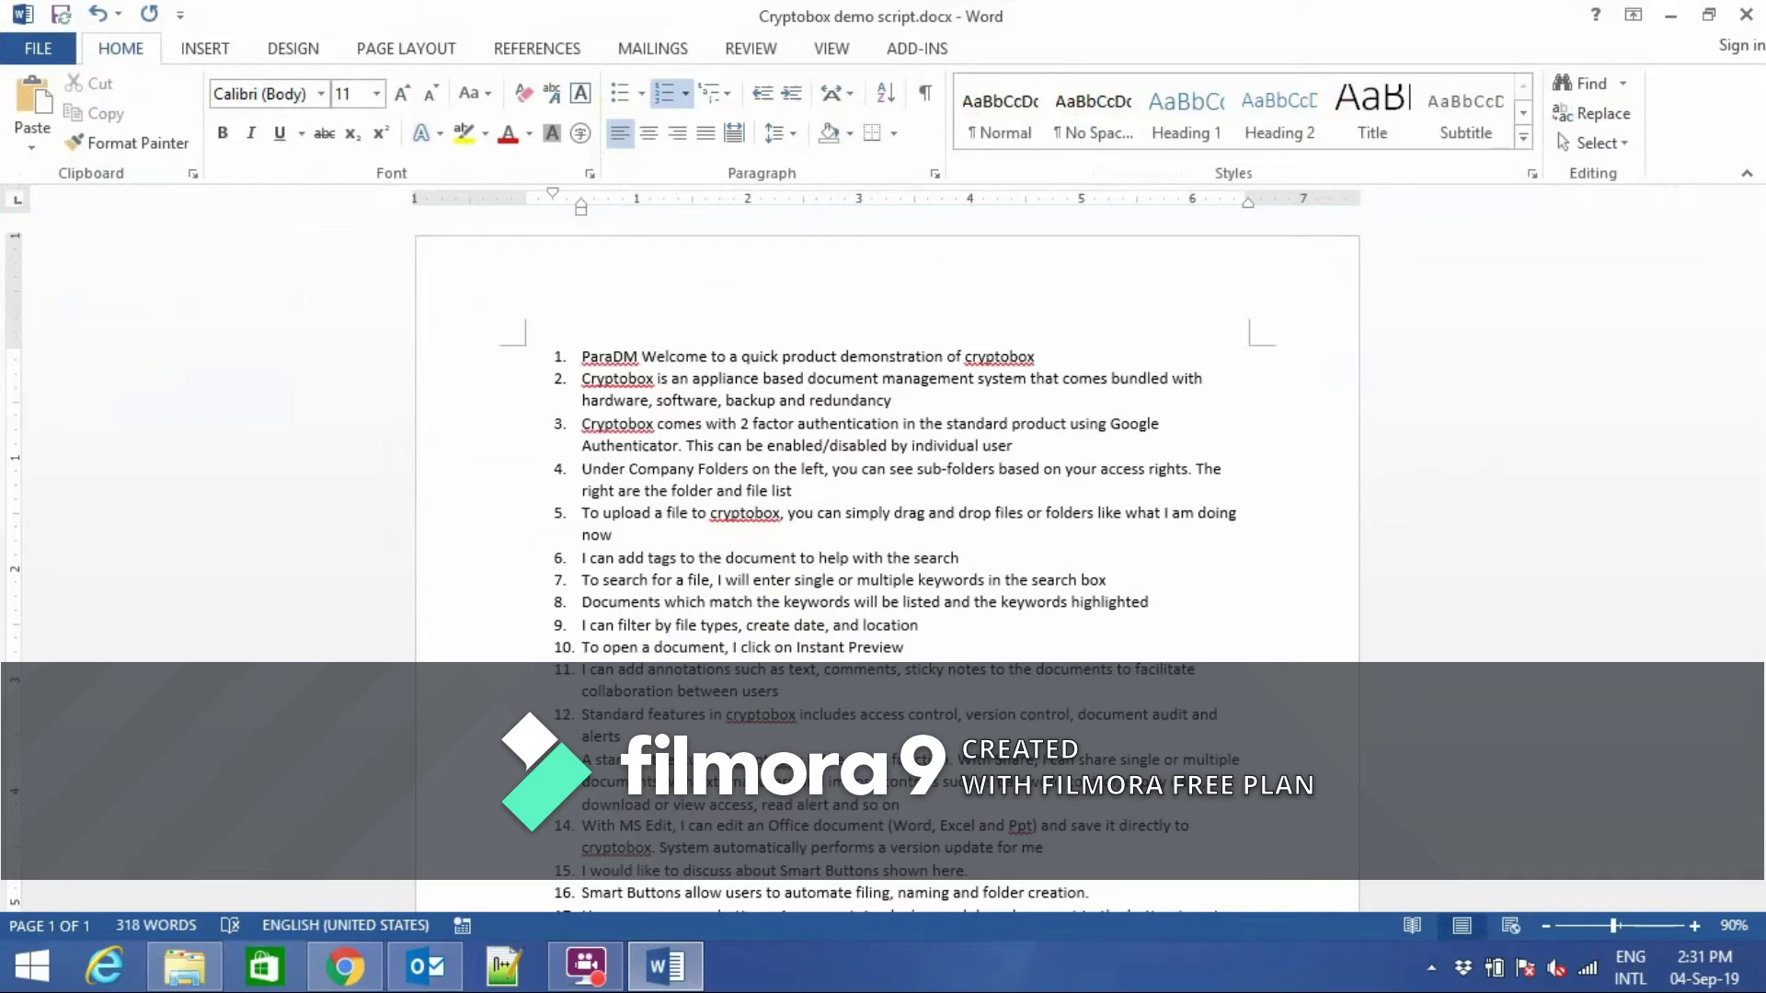
left_click_drag(582, 357, 639, 357)
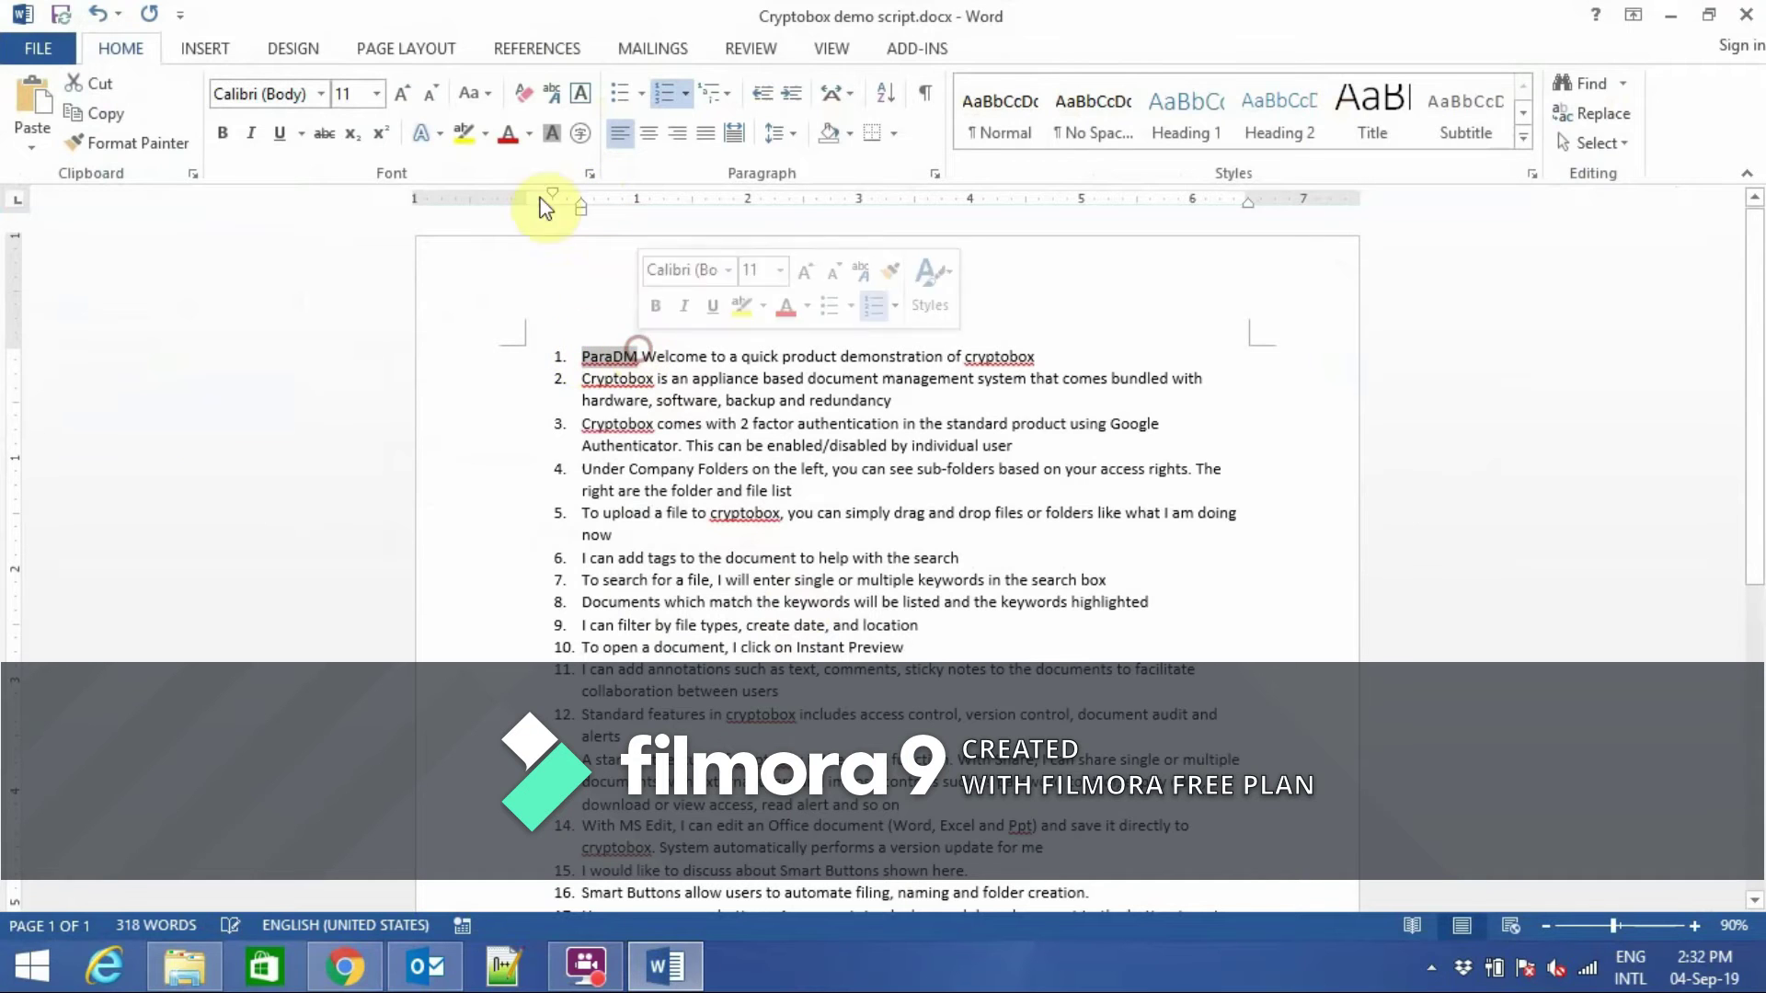
left_click(507, 133)
left_click(724, 316)
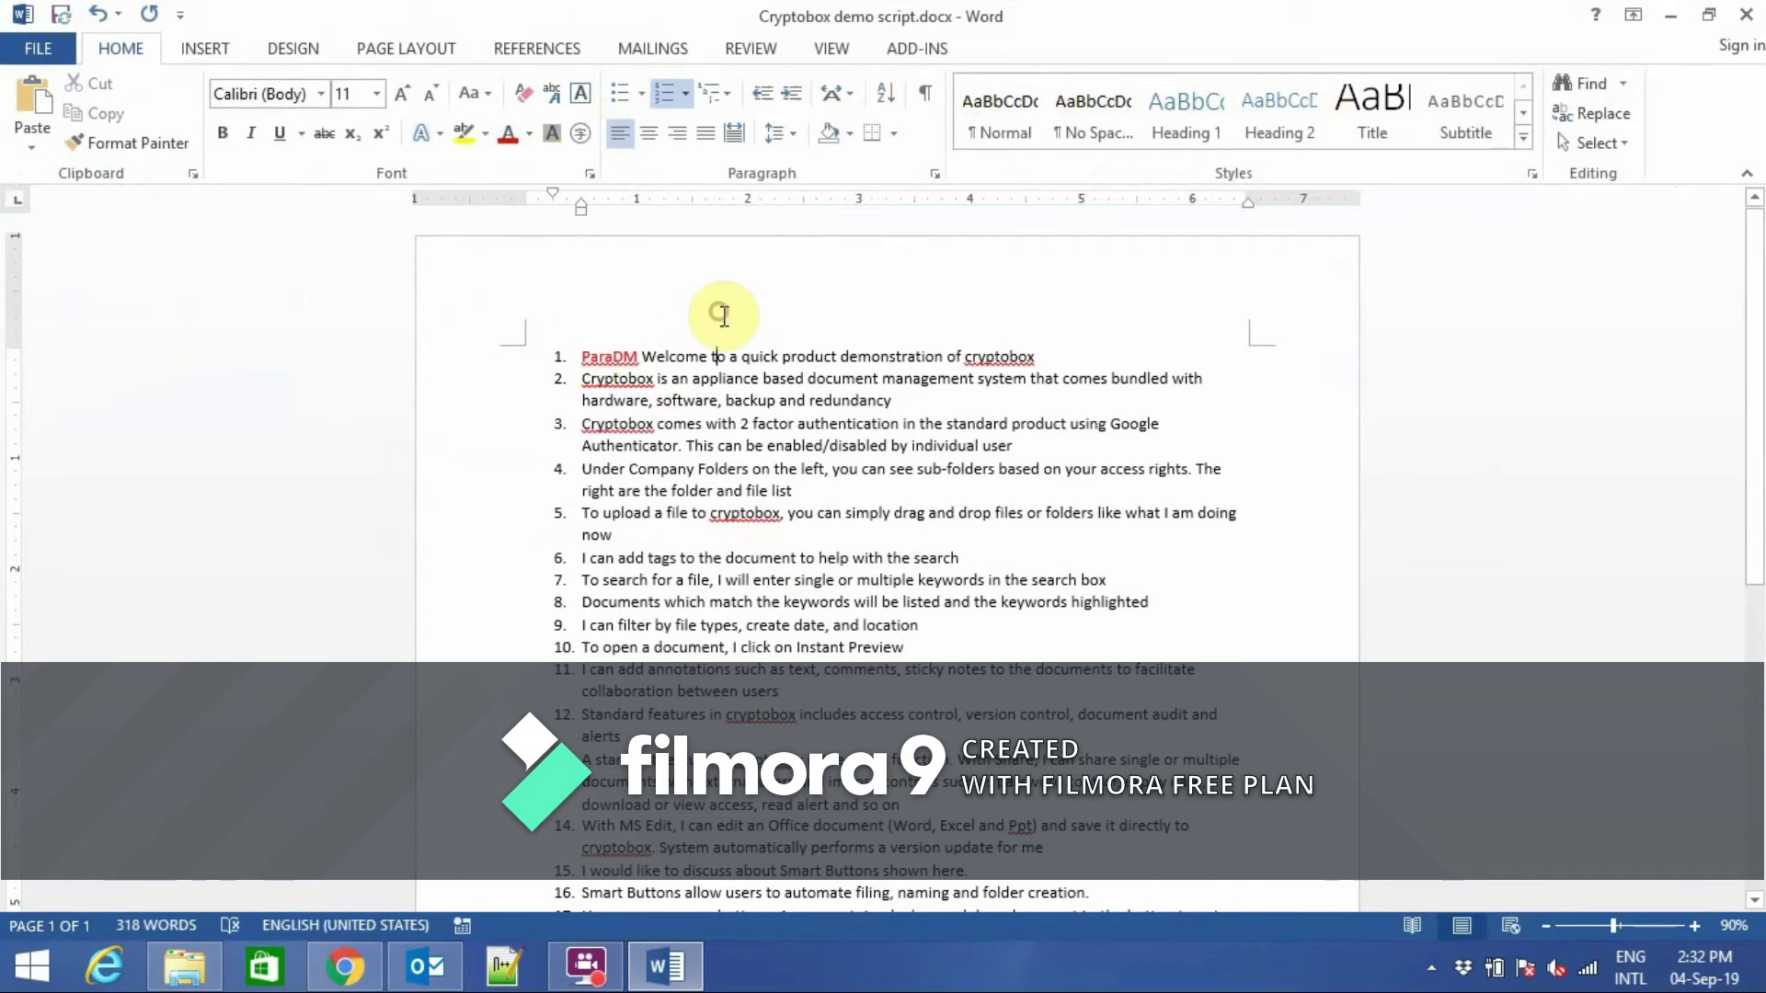
Save the edited script, close the document, and exit Word.
left_click(61, 14)
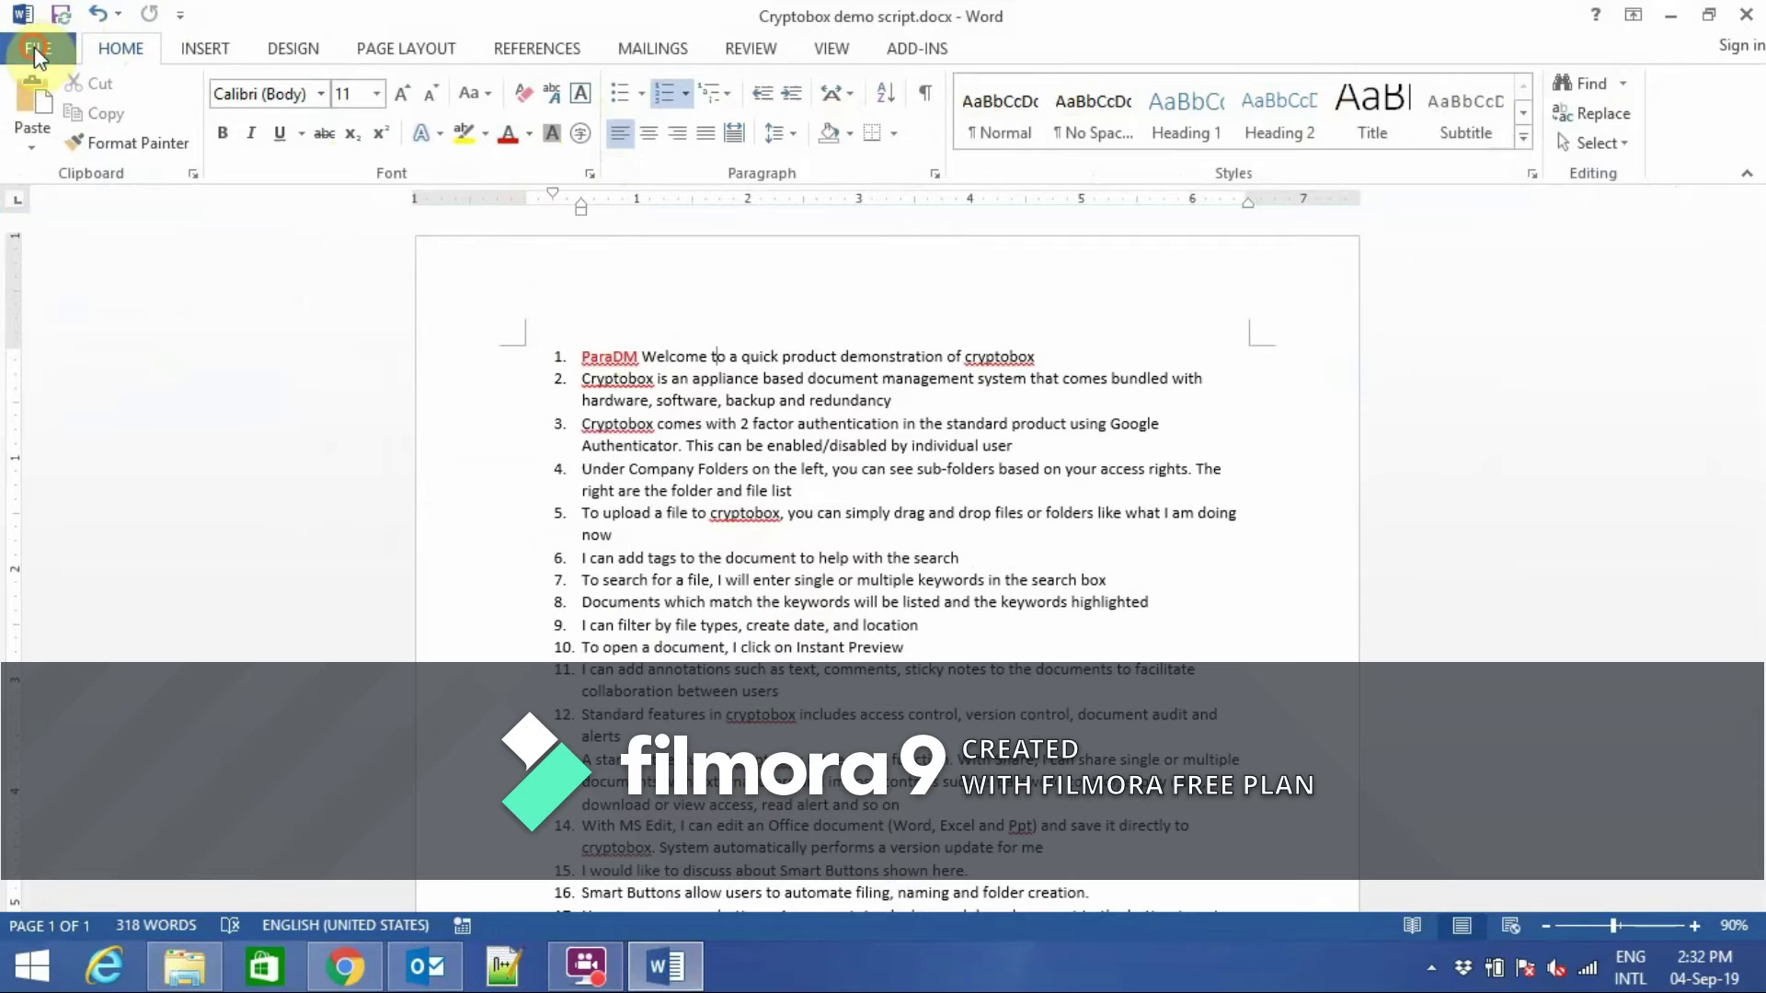
left_click(35, 47)
left_click(62, 515)
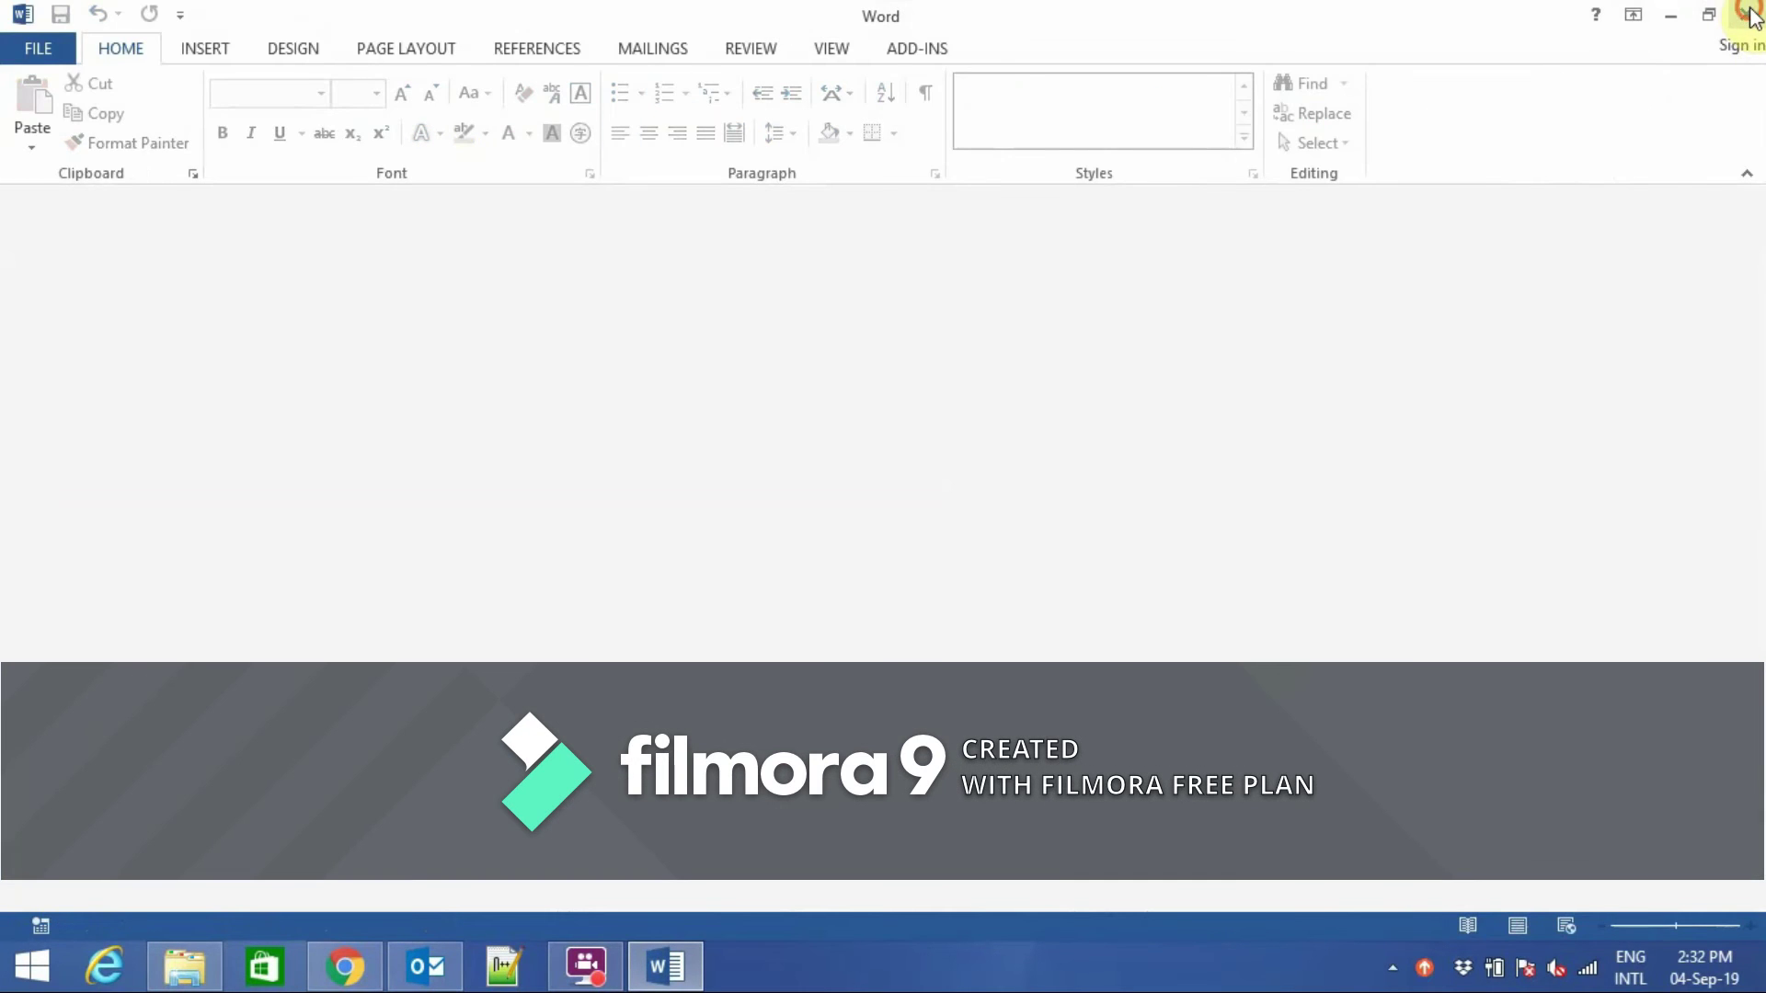
left_click(1748, 14)
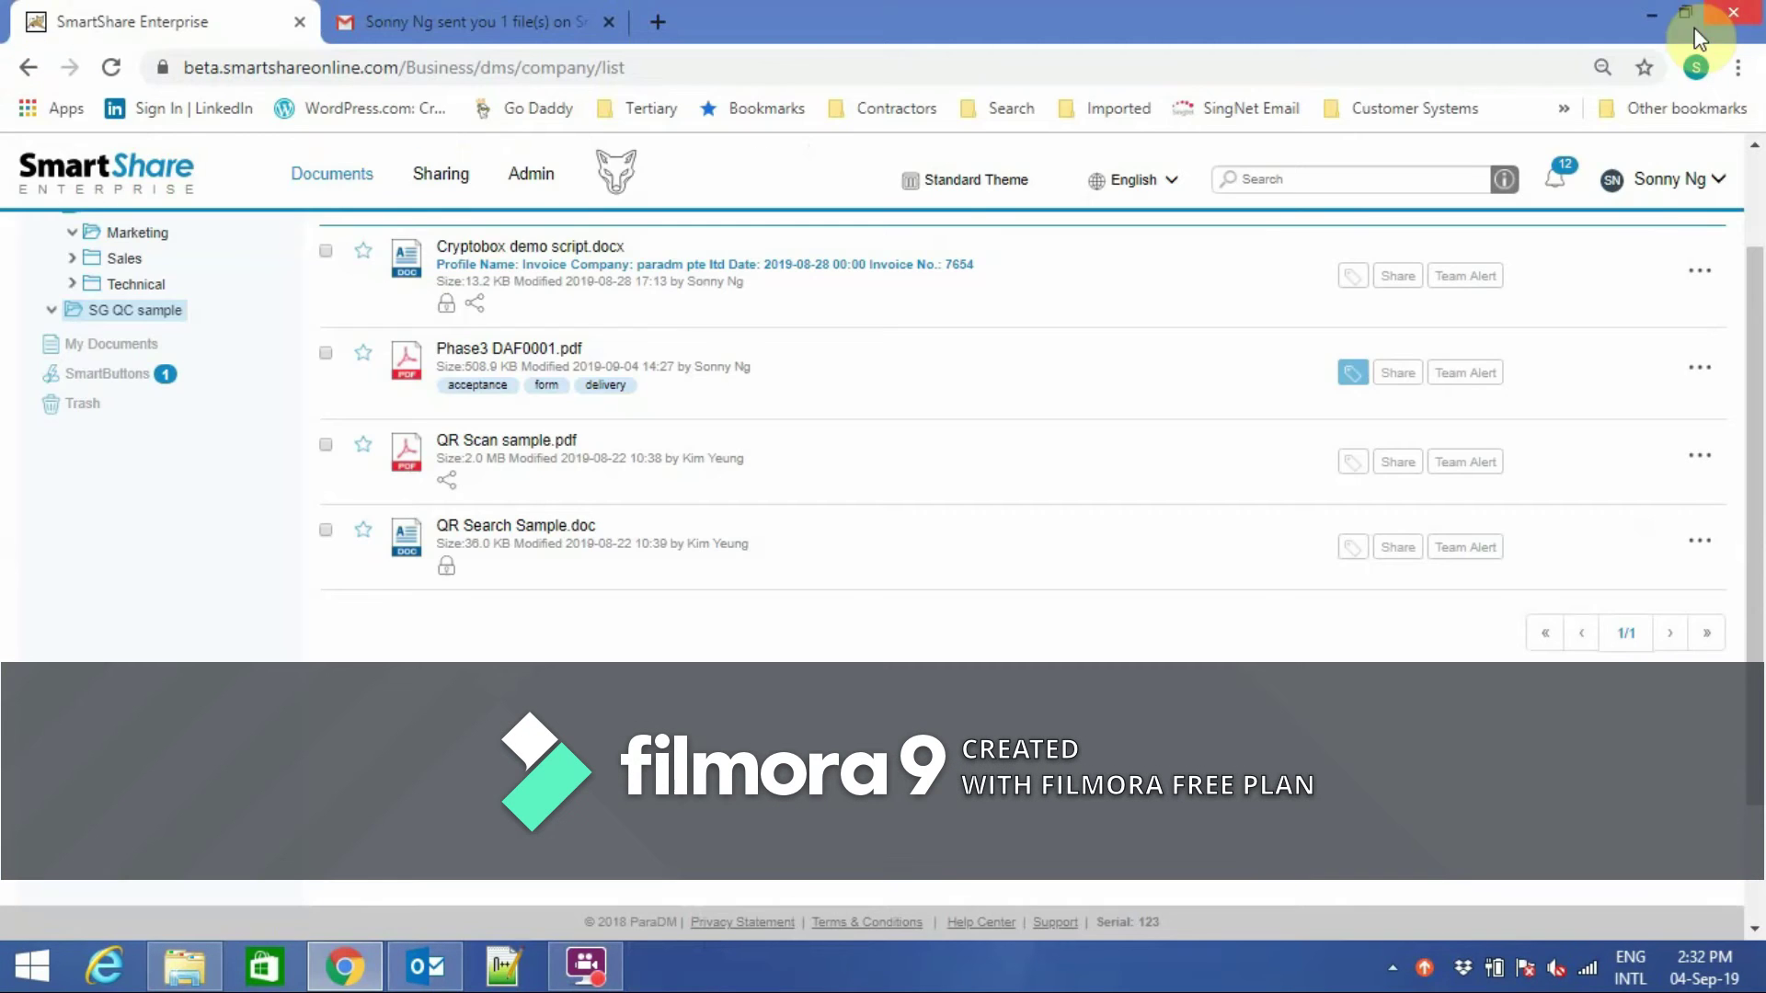
left_click(1700, 270)
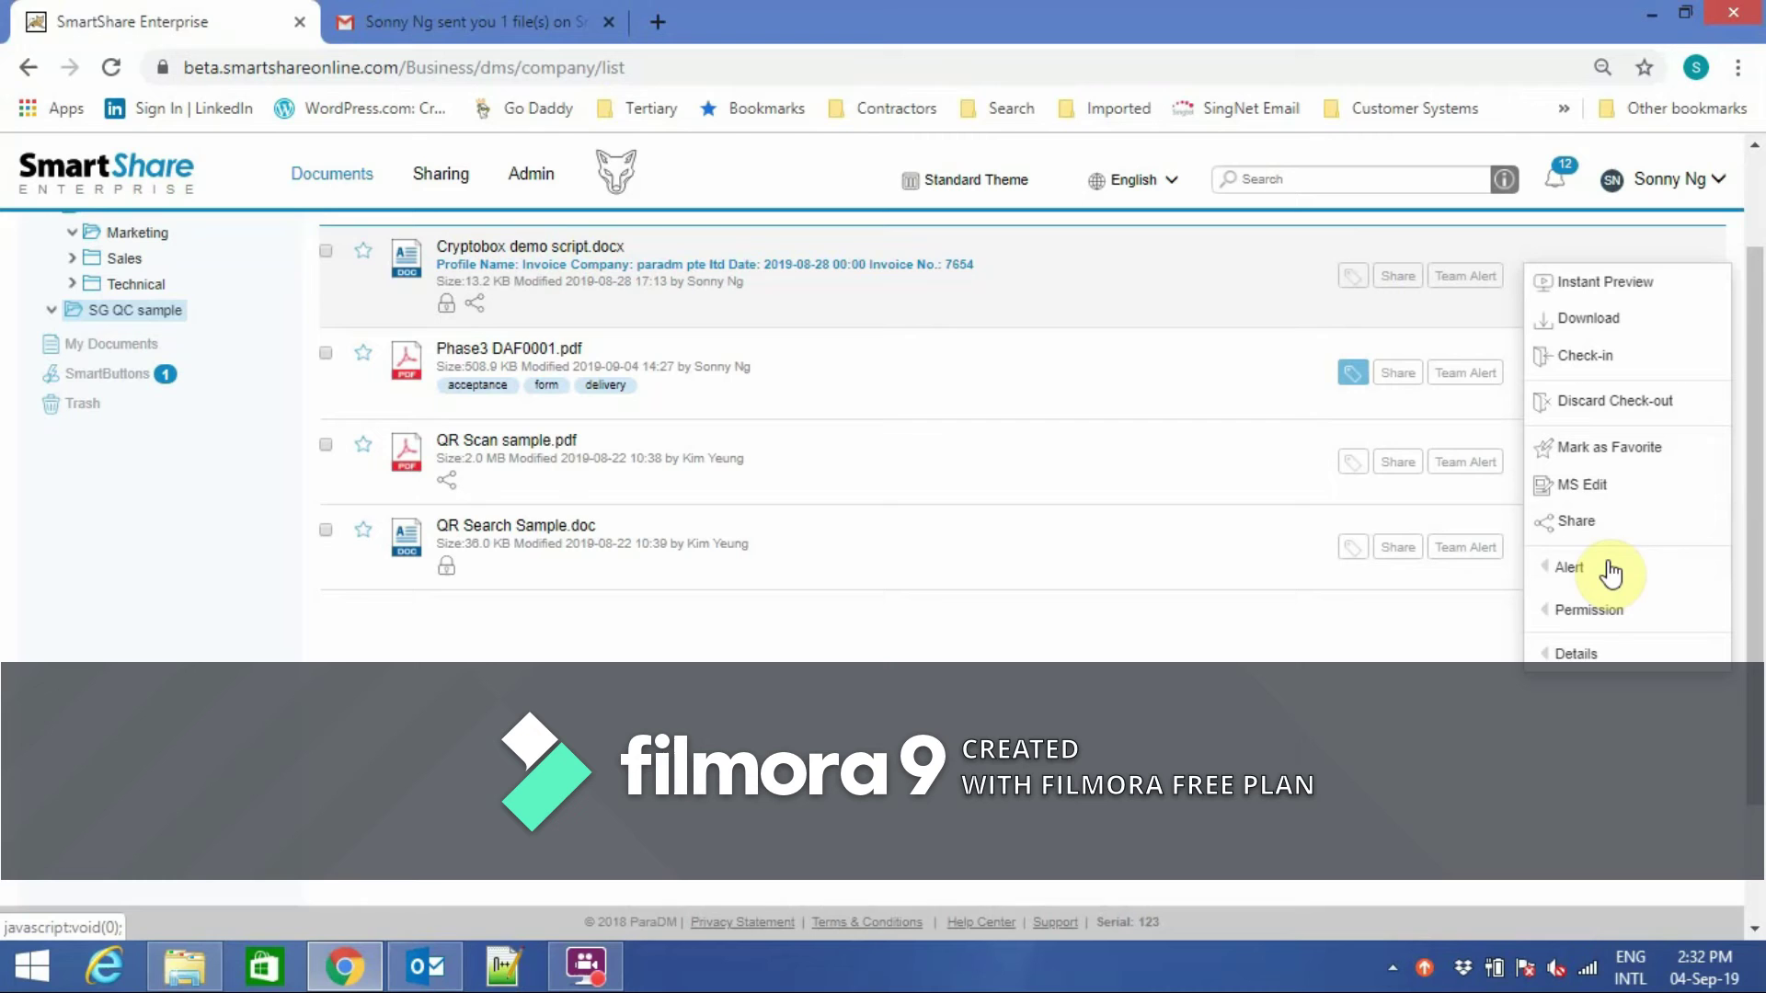
mouse_move(1545, 664)
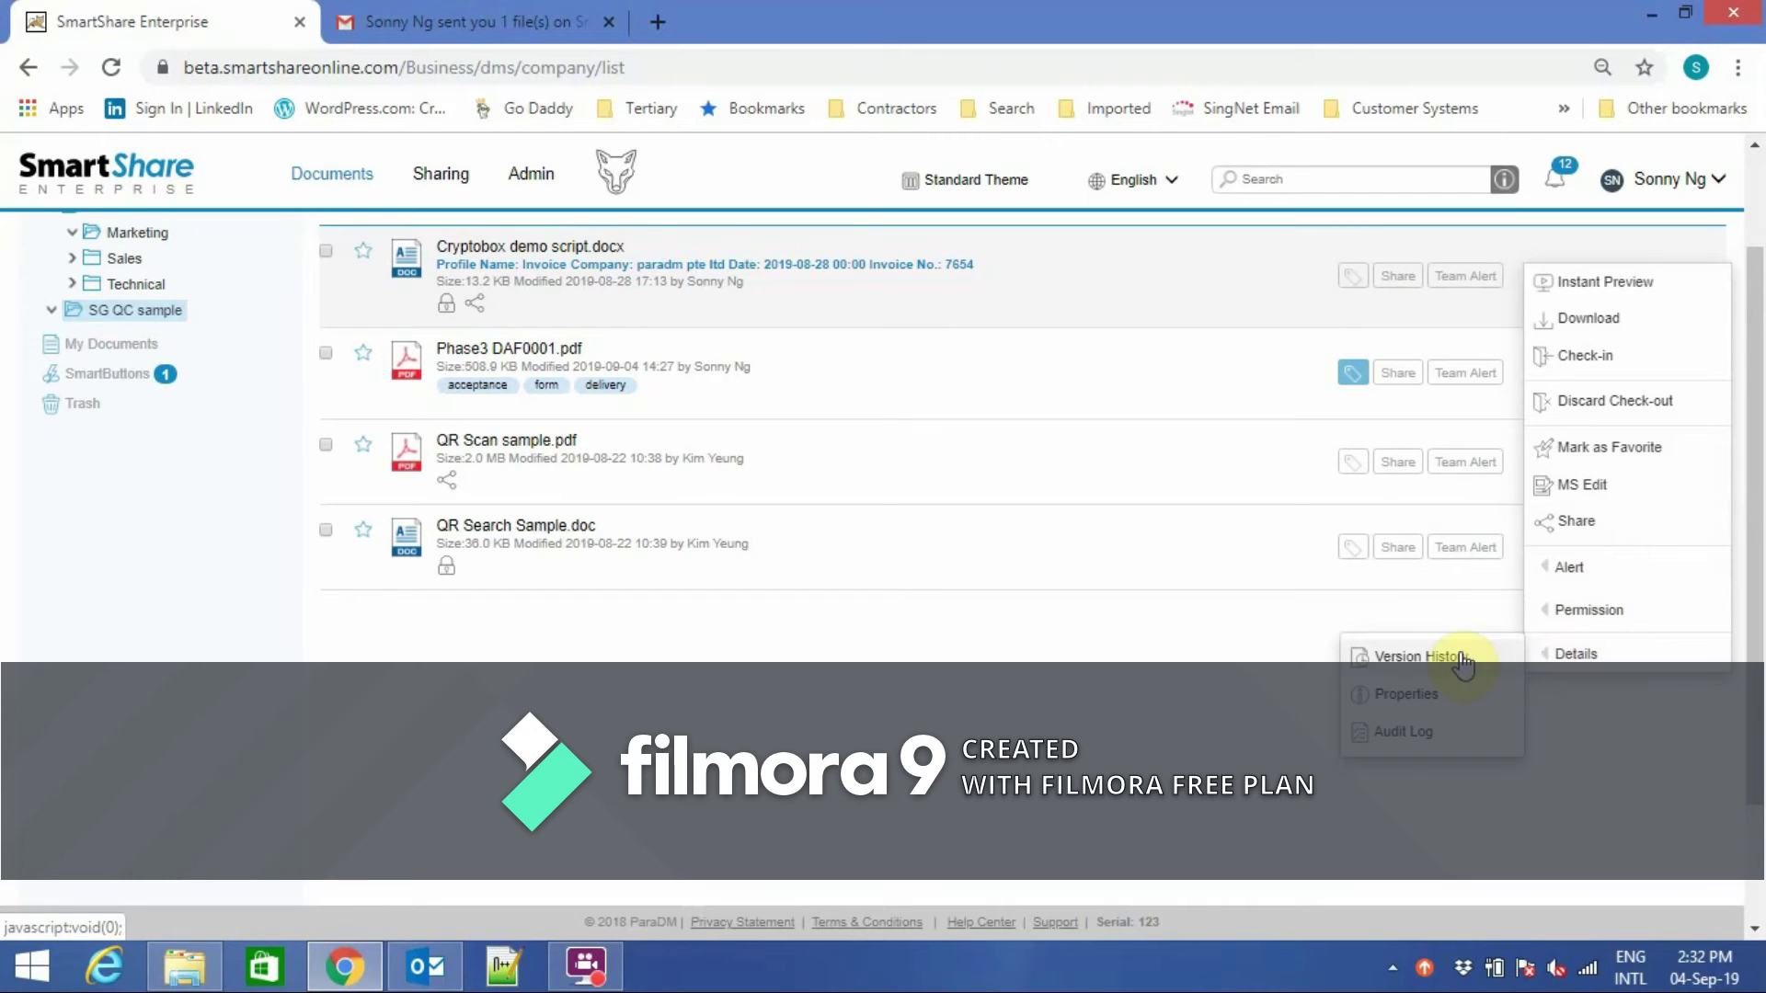
left_click(1403, 653)
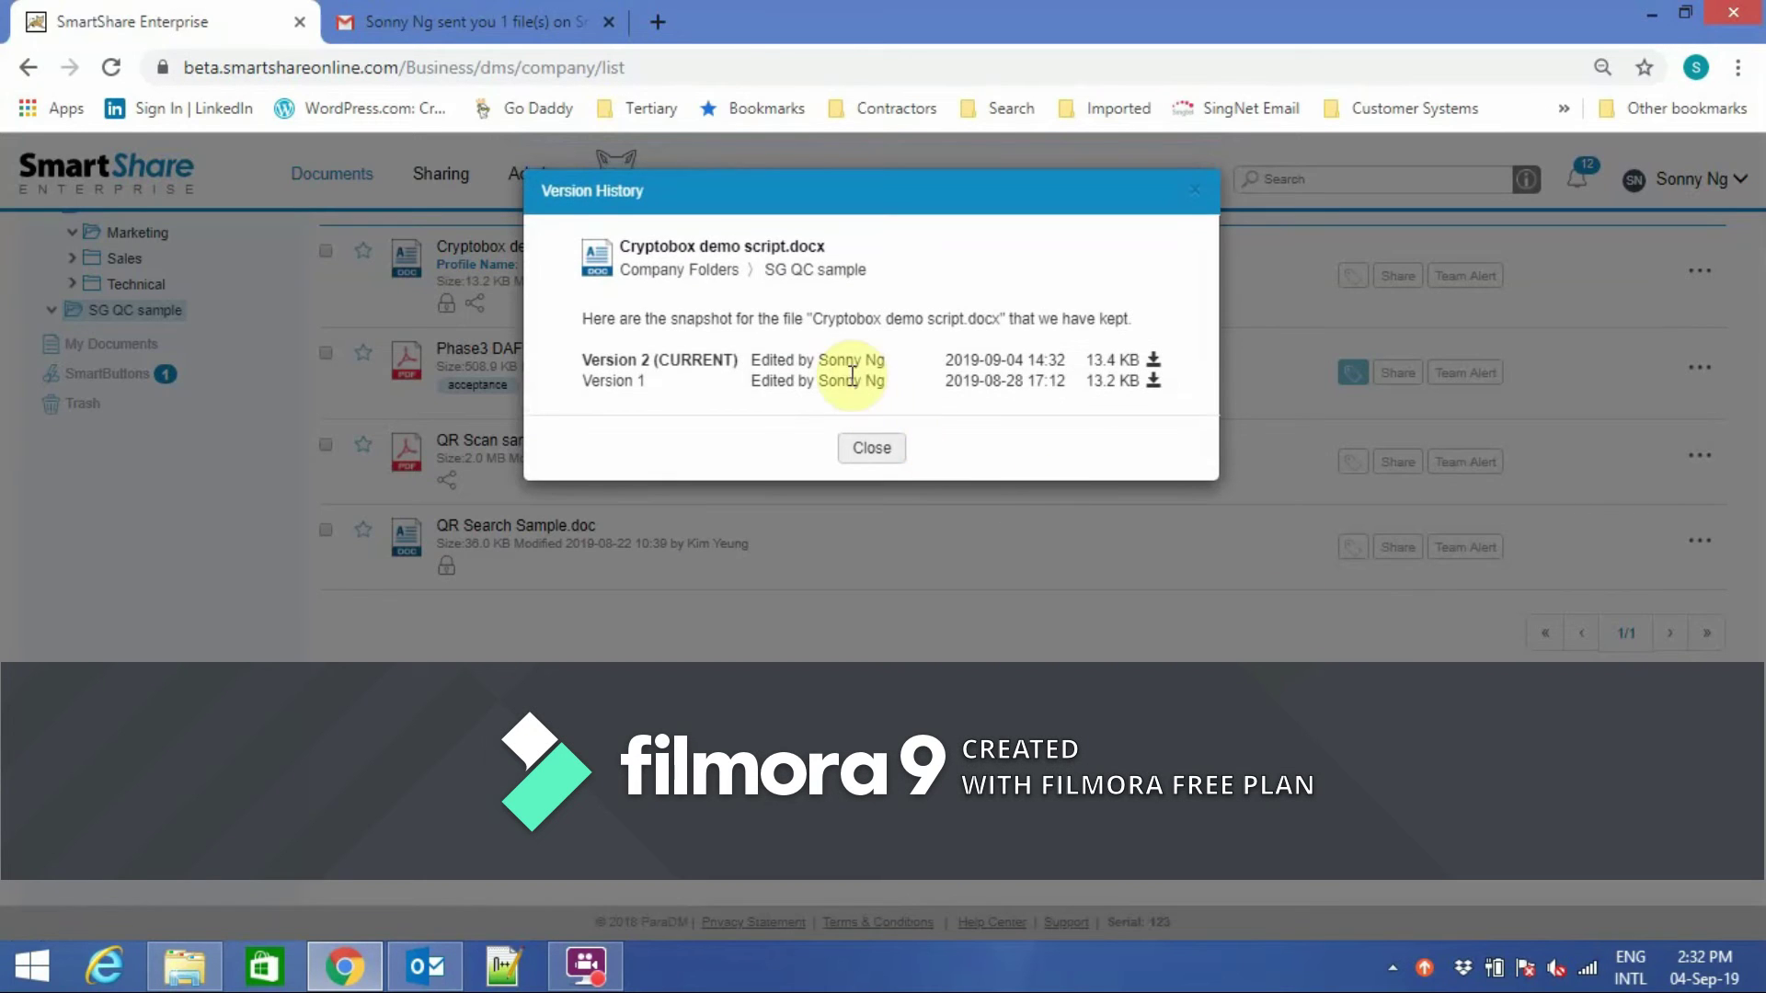
left_click(881, 449)
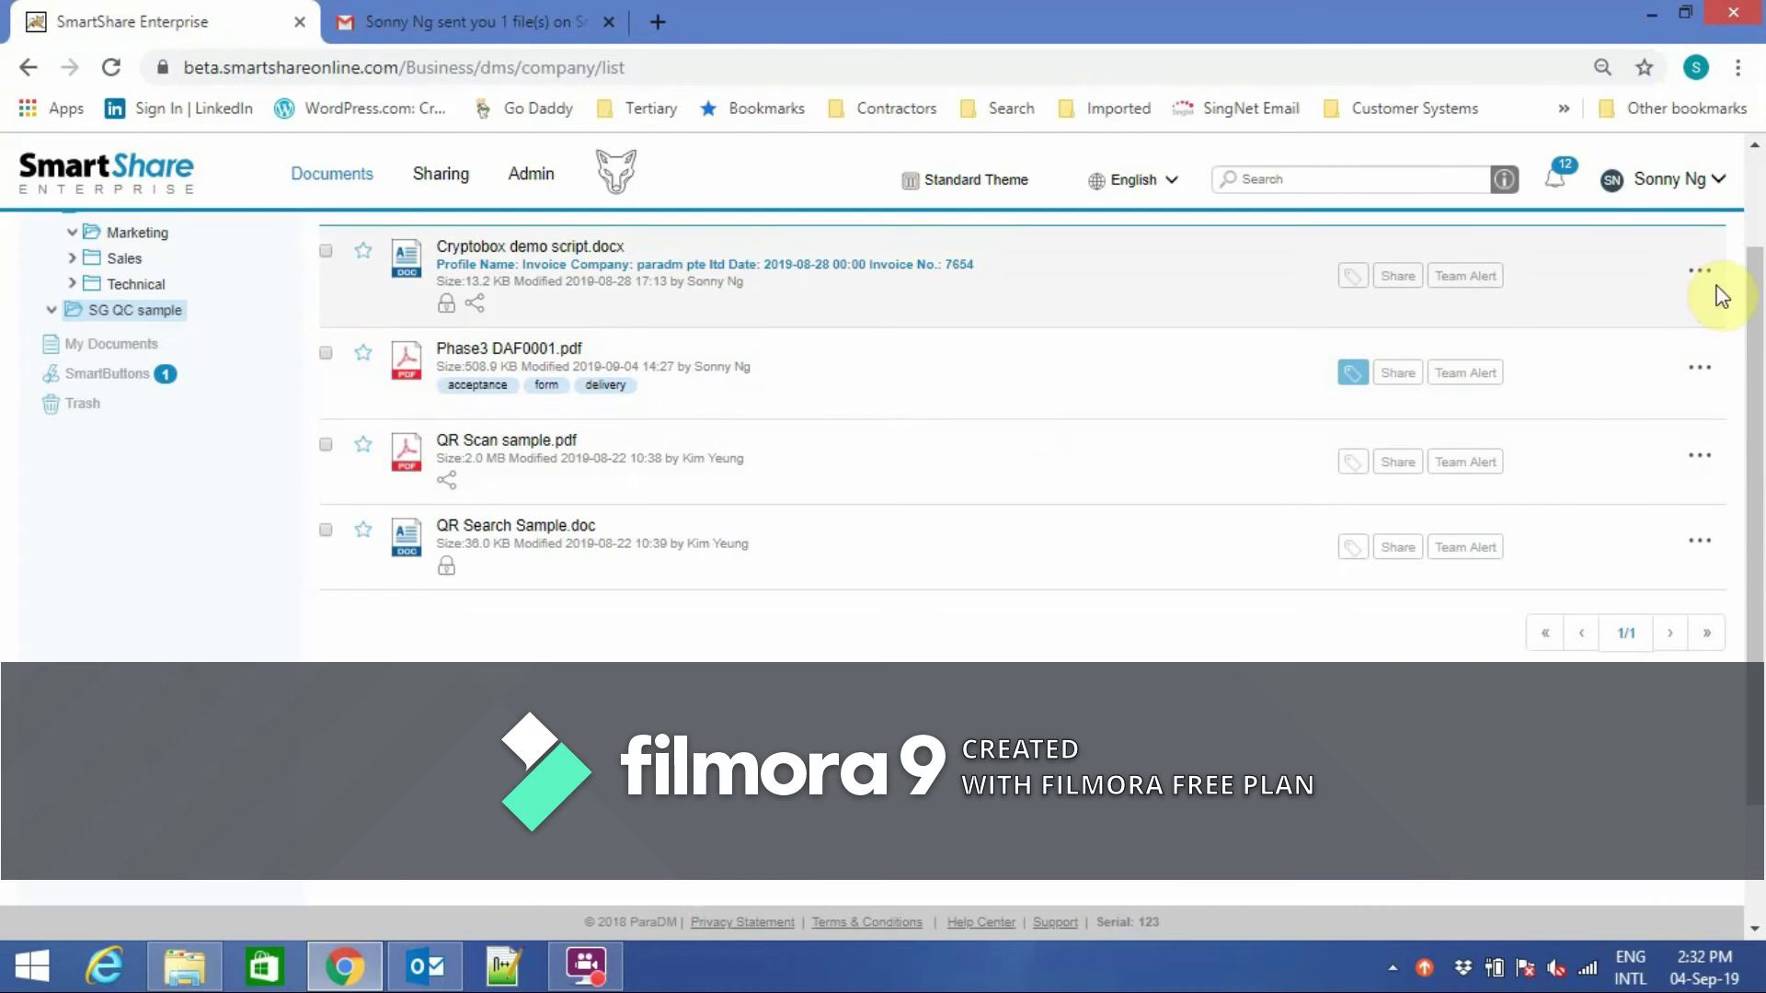
left_click(1701, 274)
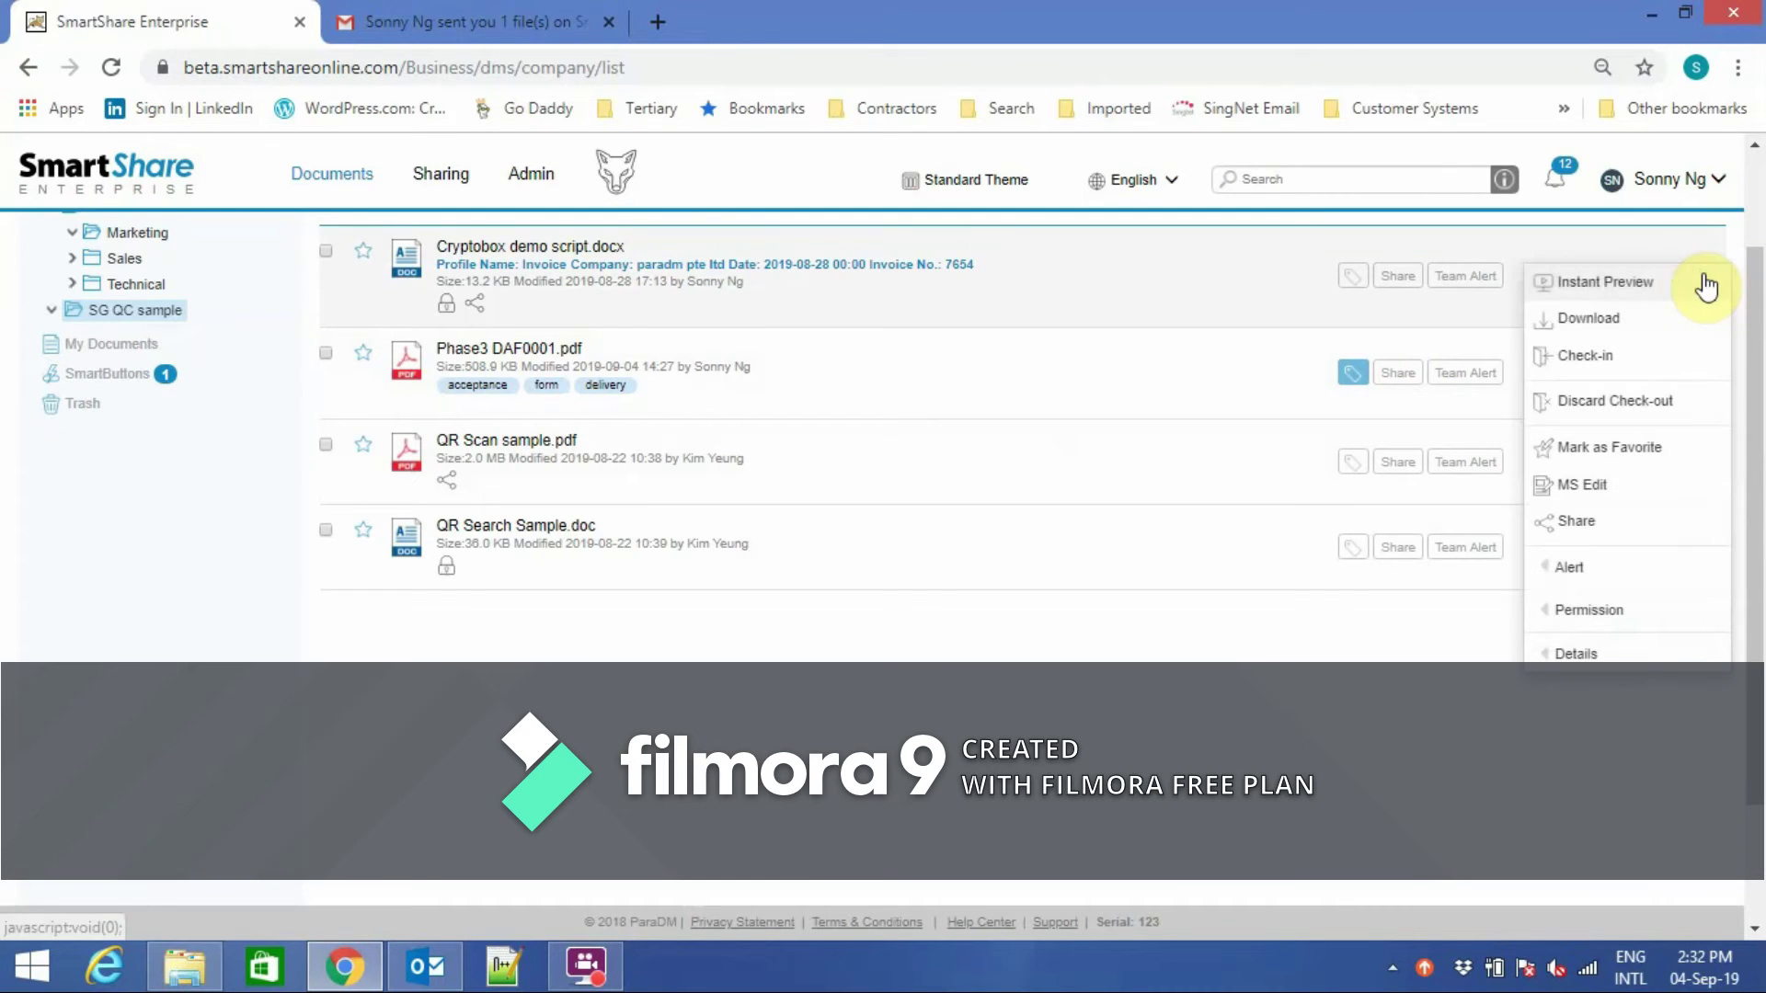
left_click(1554, 656)
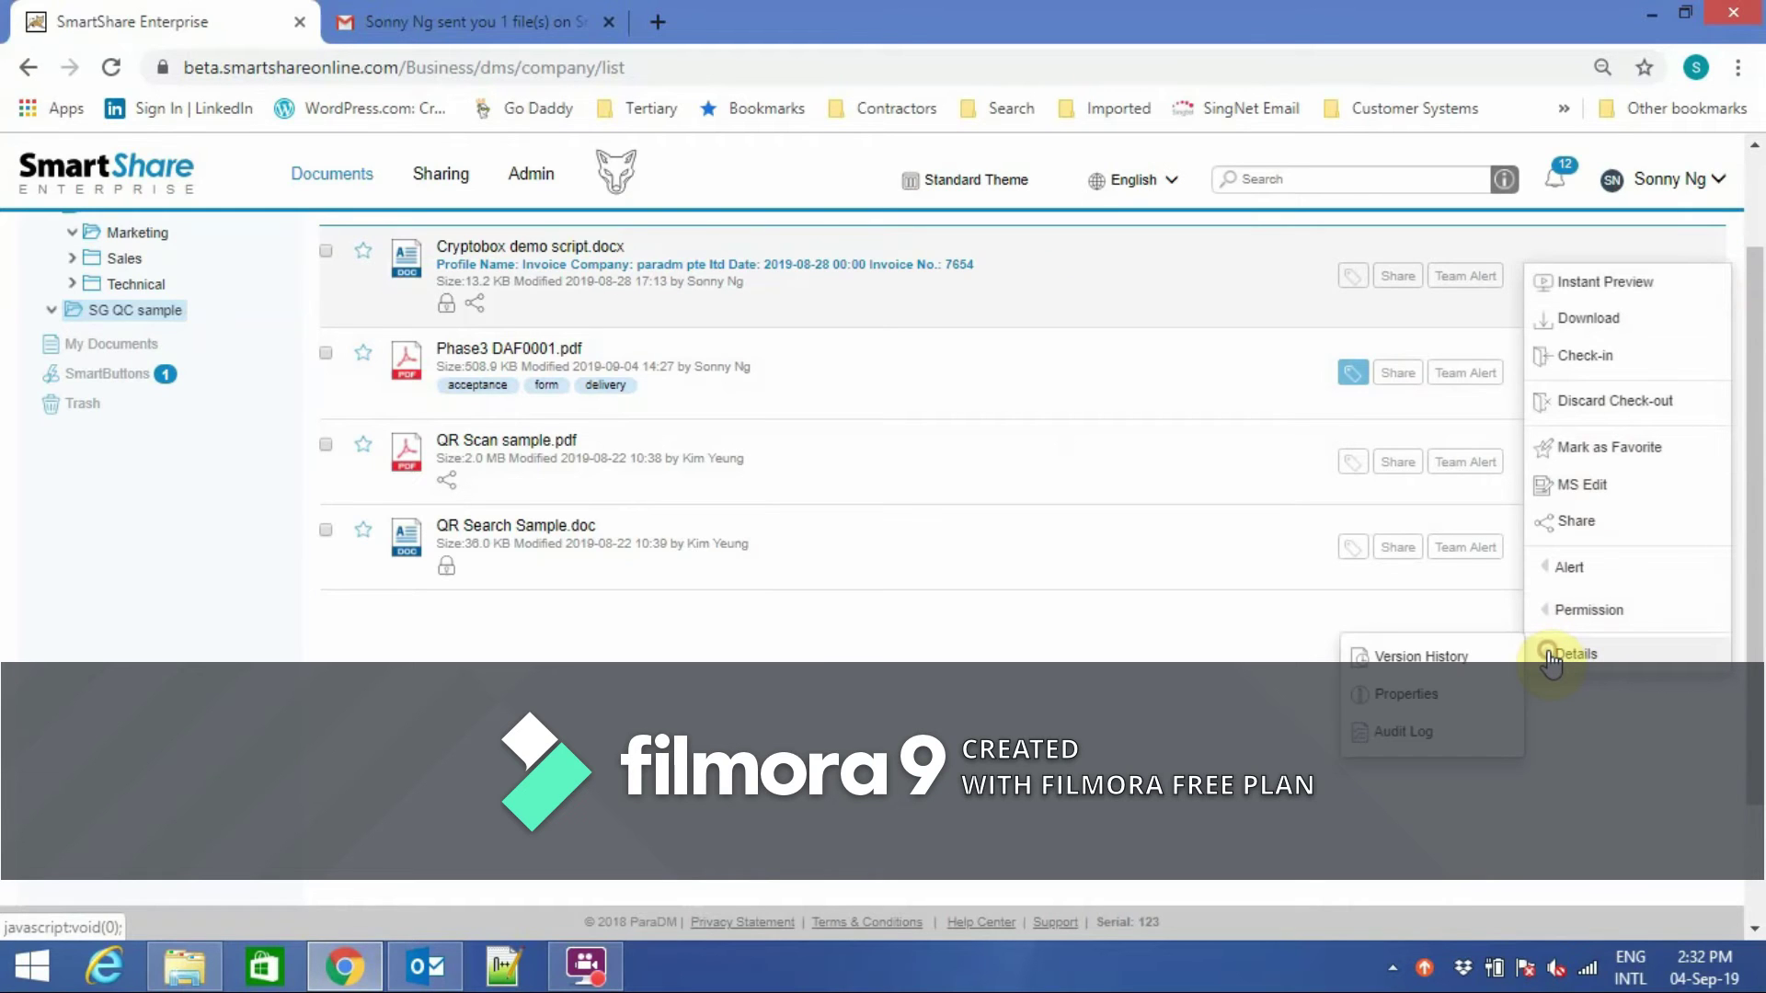
left_click(1424, 733)
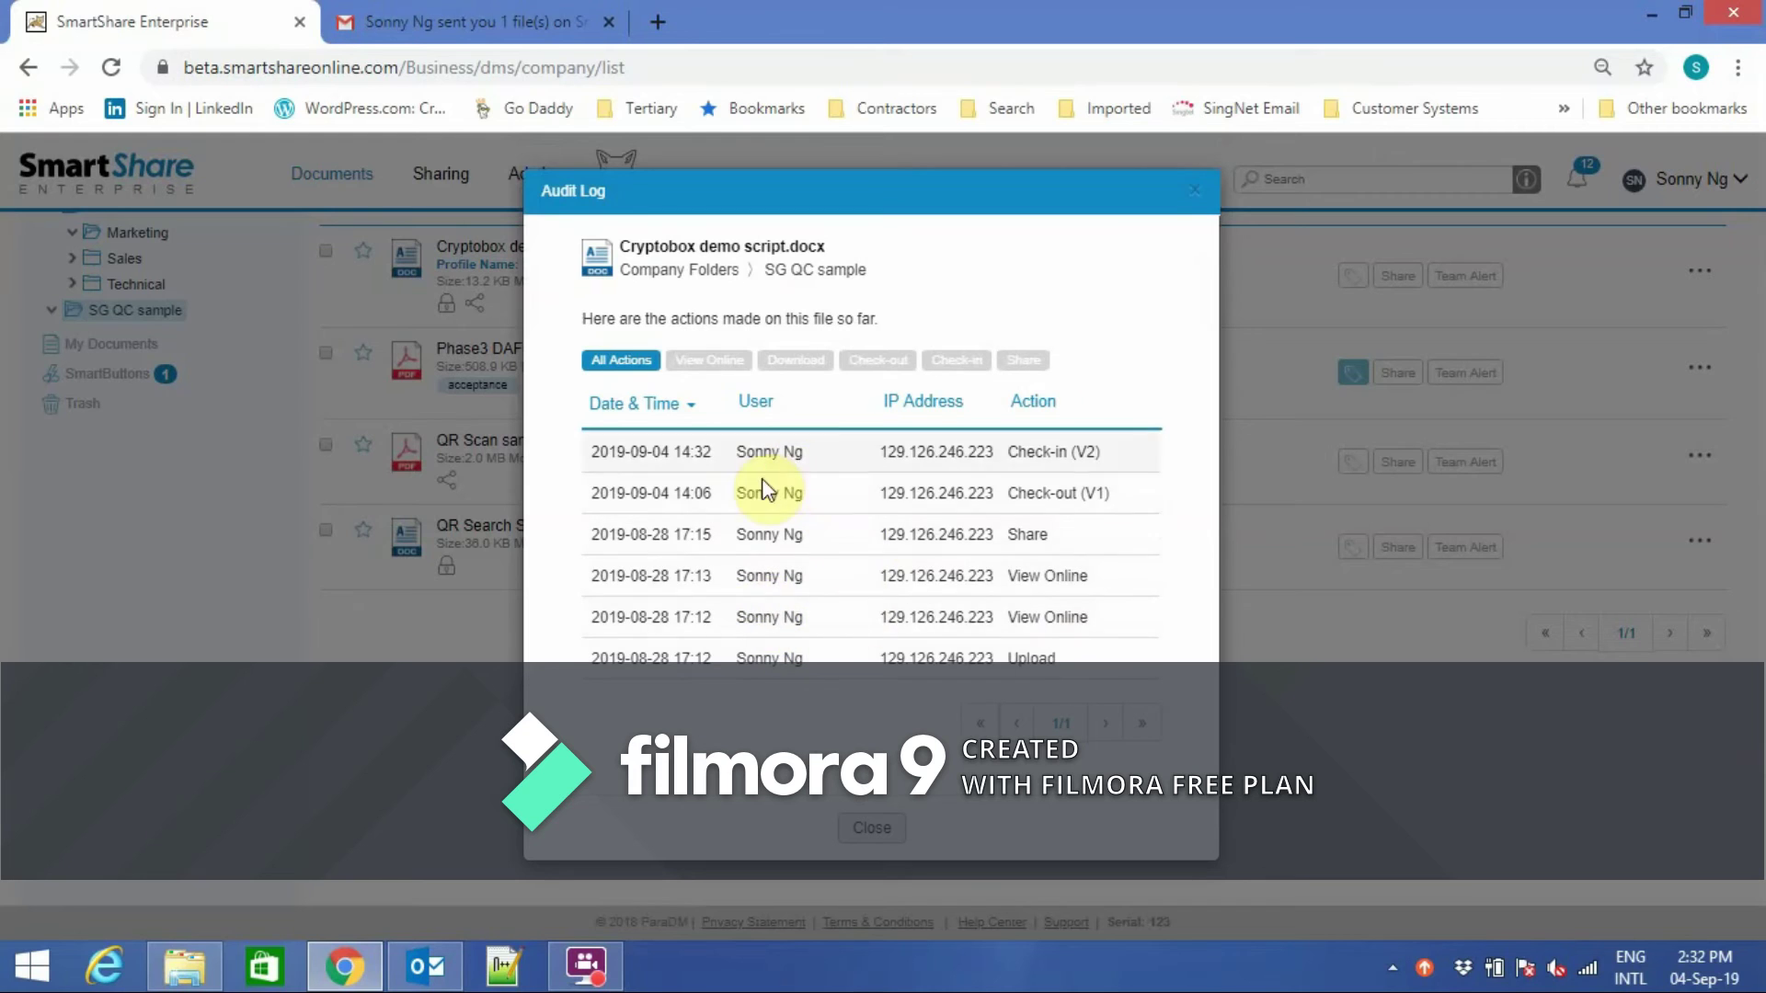
left_click(874, 831)
left_click(1700, 541)
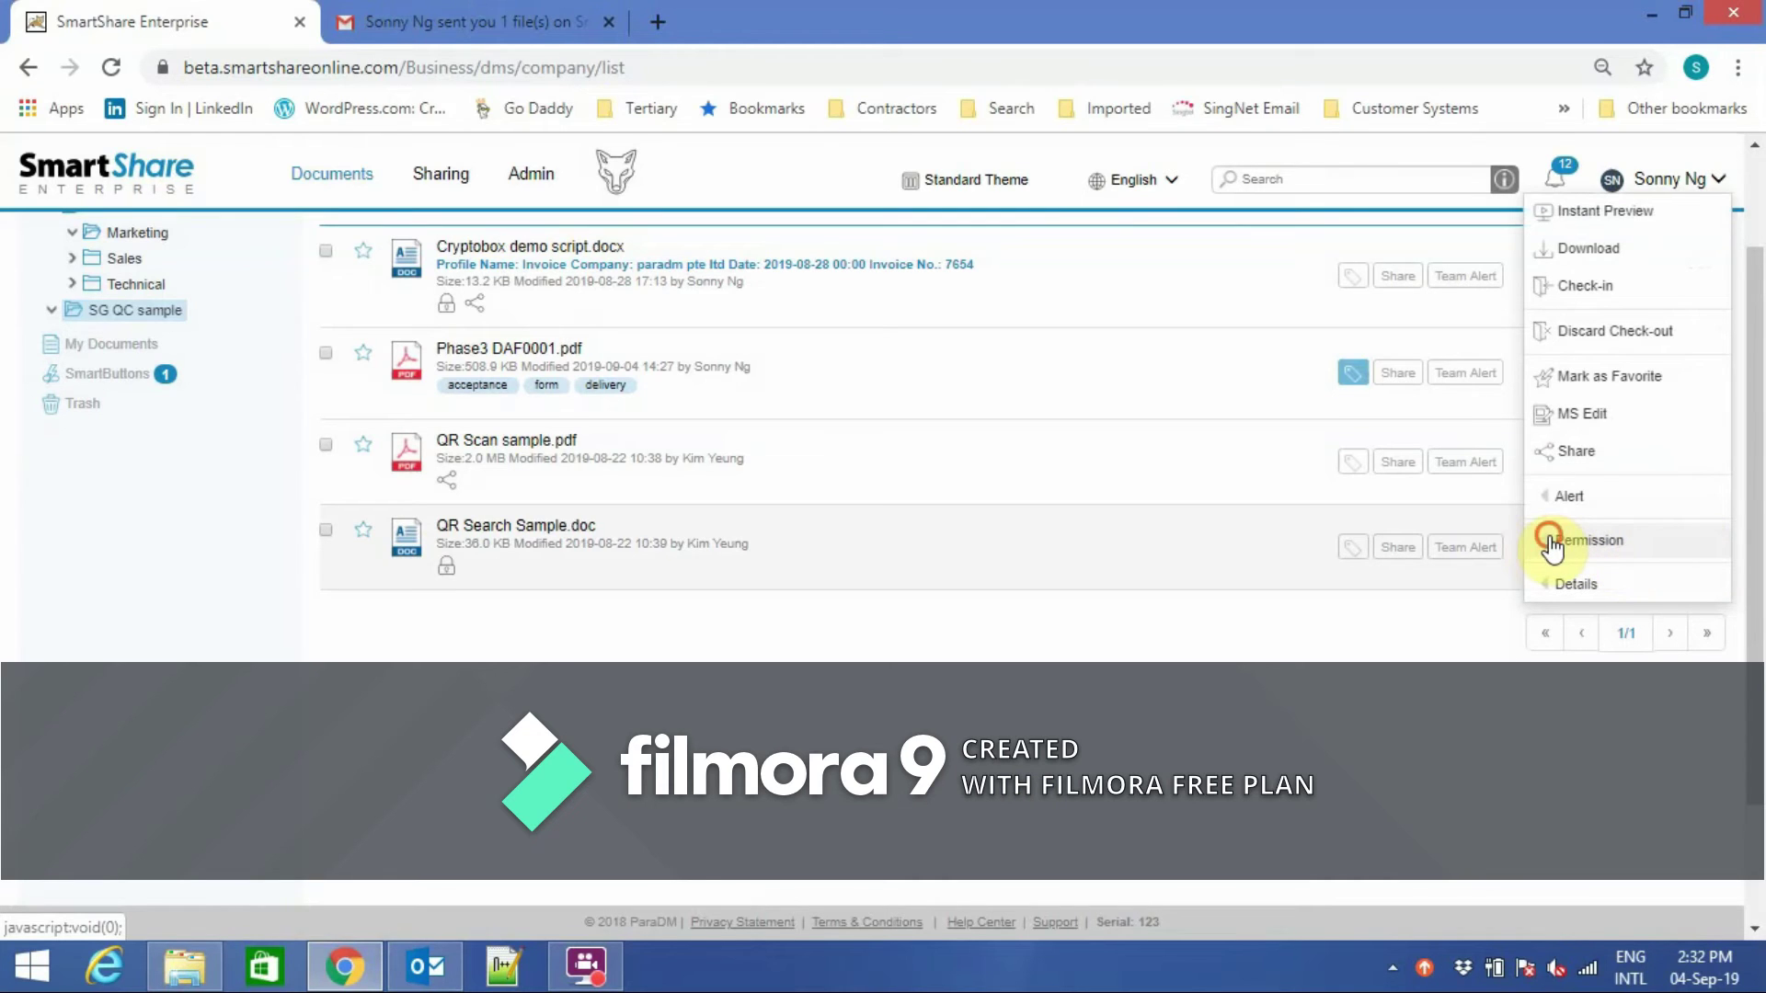
Stop QR Search Sample.doc inheriting permissions and give two Admin Team users and SG Team Full Access.
mouse_move(1536, 543)
left_click(1431, 544)
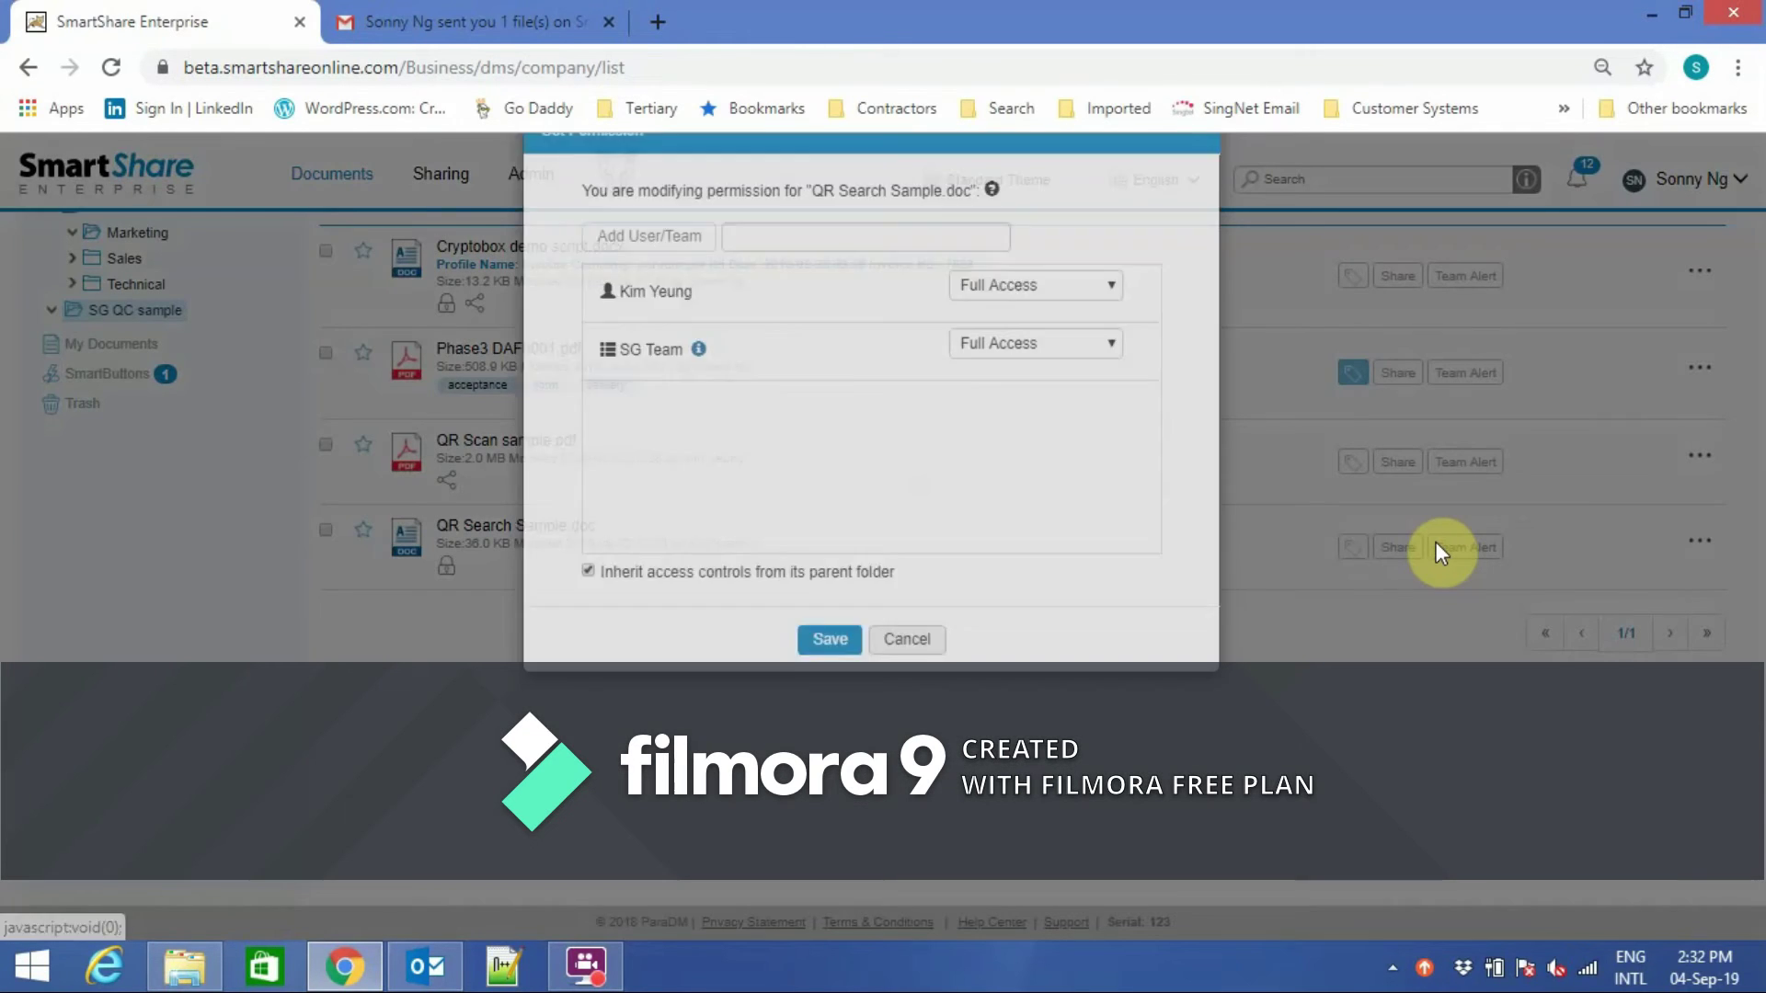
left_click(586, 631)
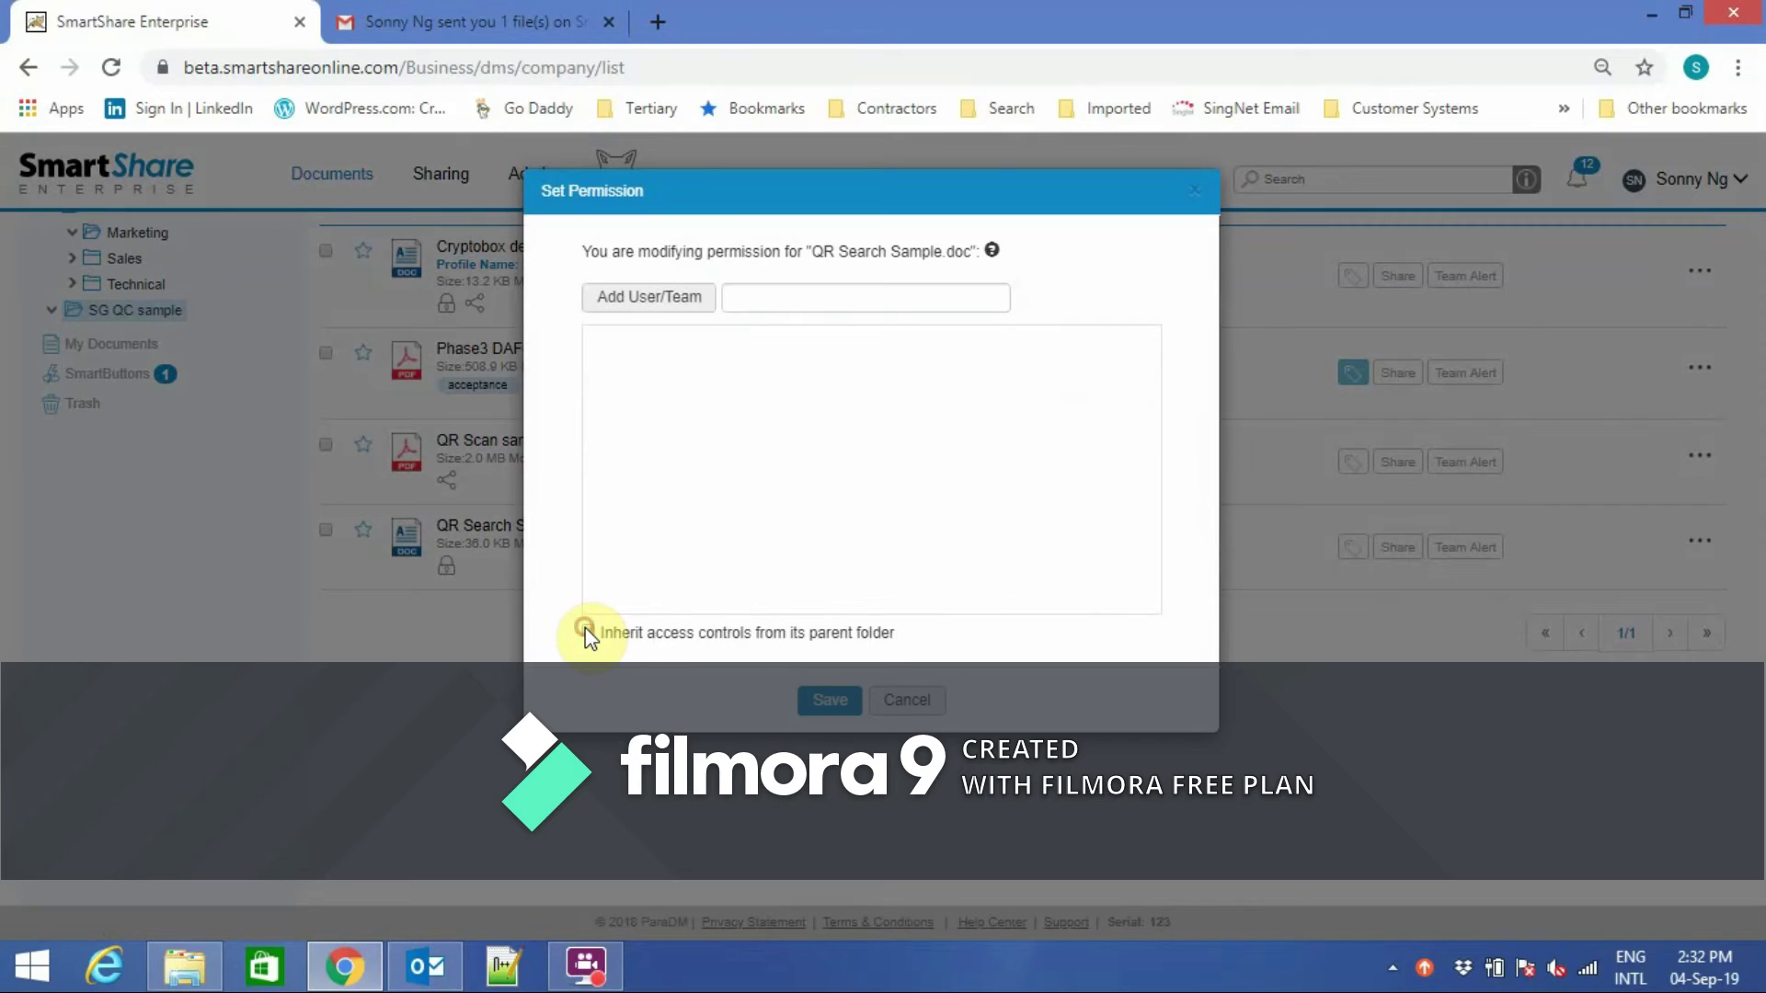
left_click(651, 296)
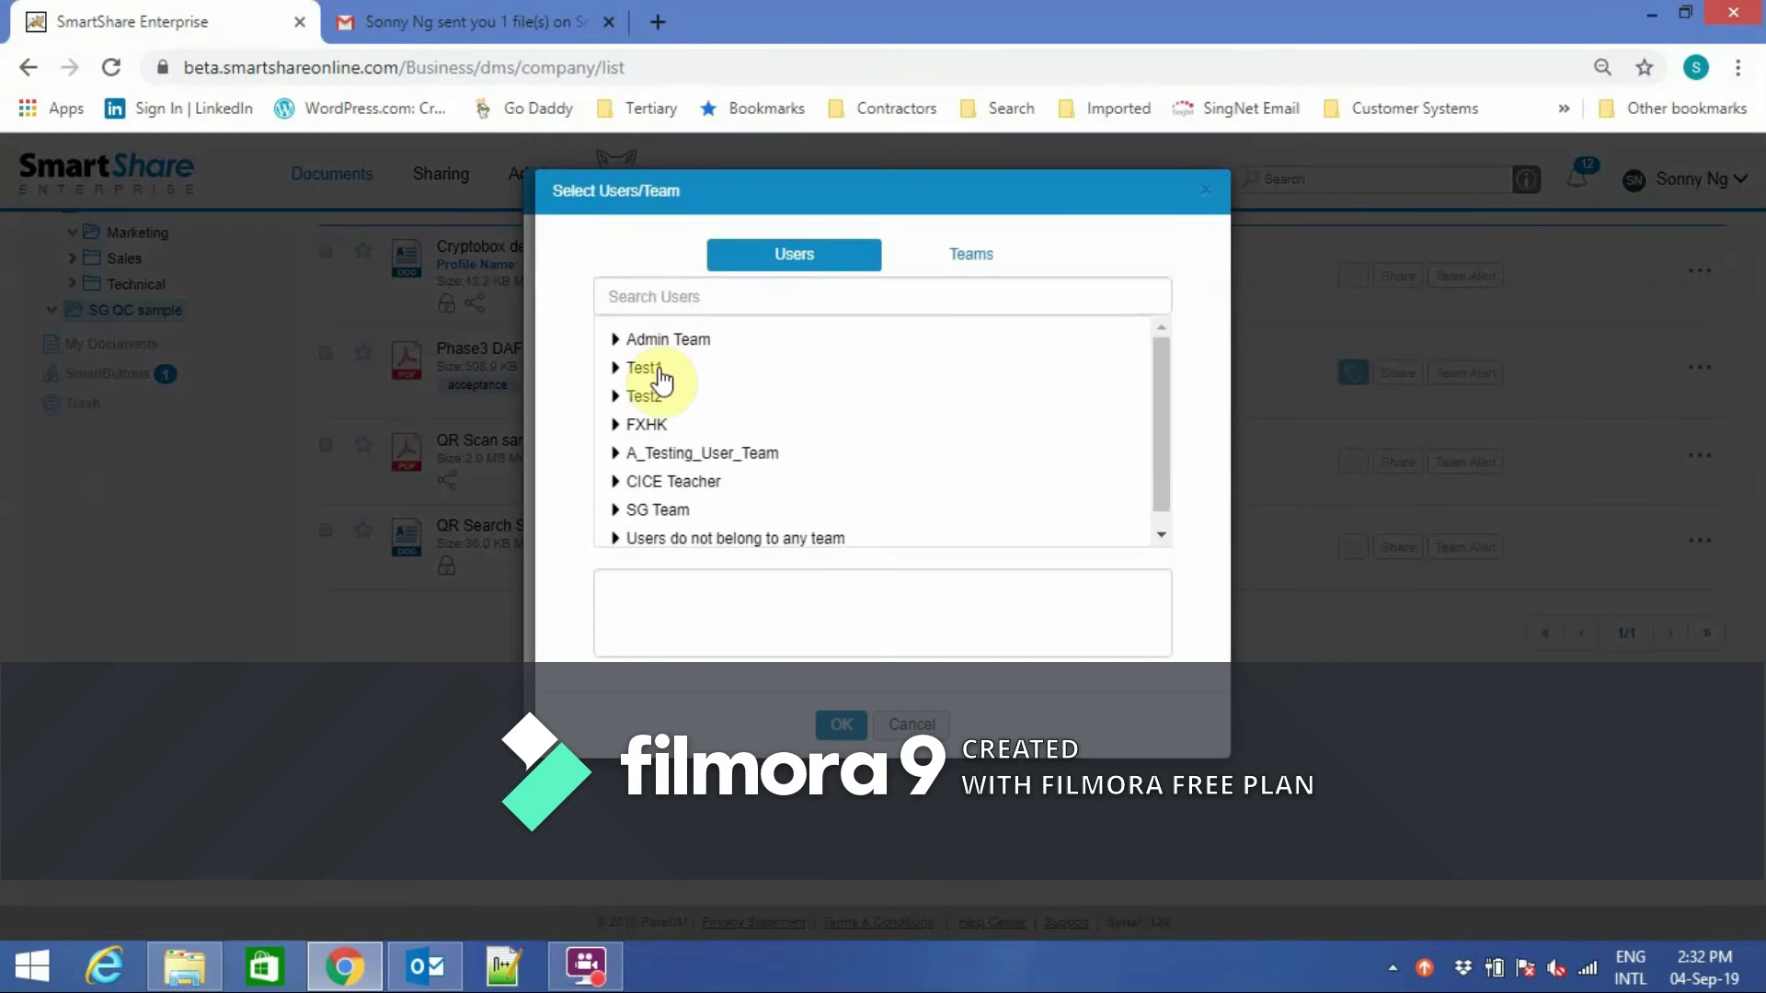
left_click(661, 349)
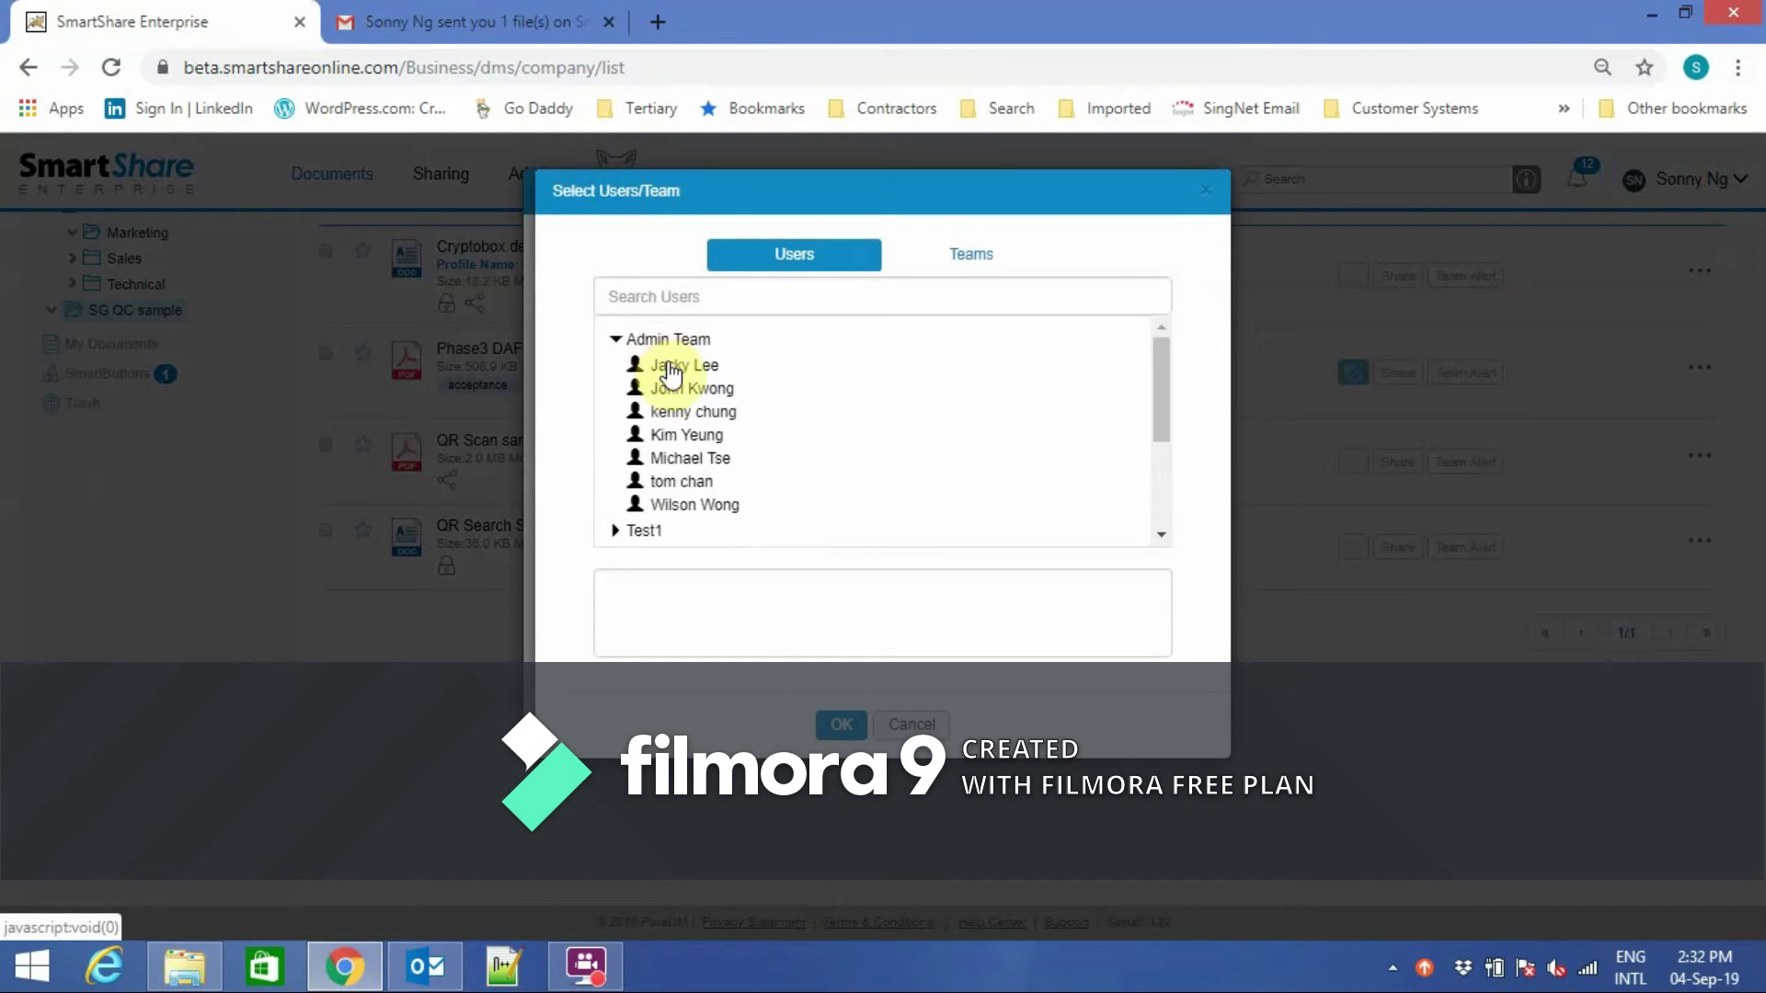
left_click(677, 391)
left_click(681, 412)
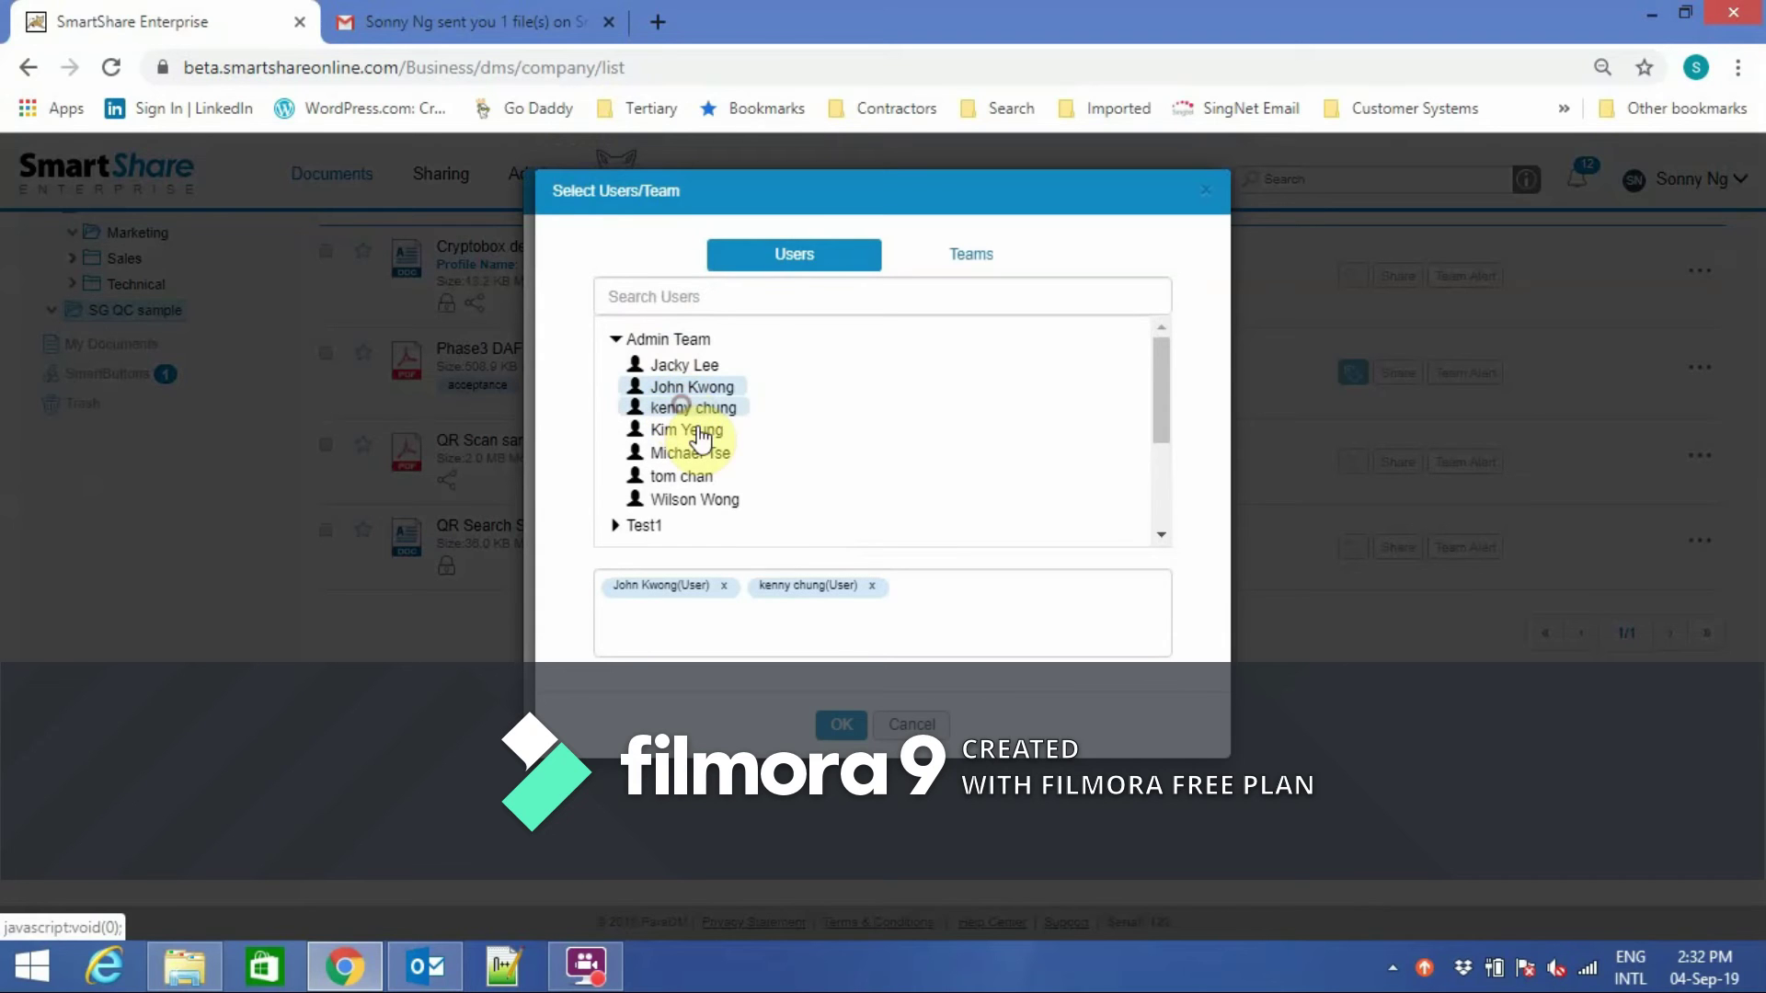
left_click(967, 263)
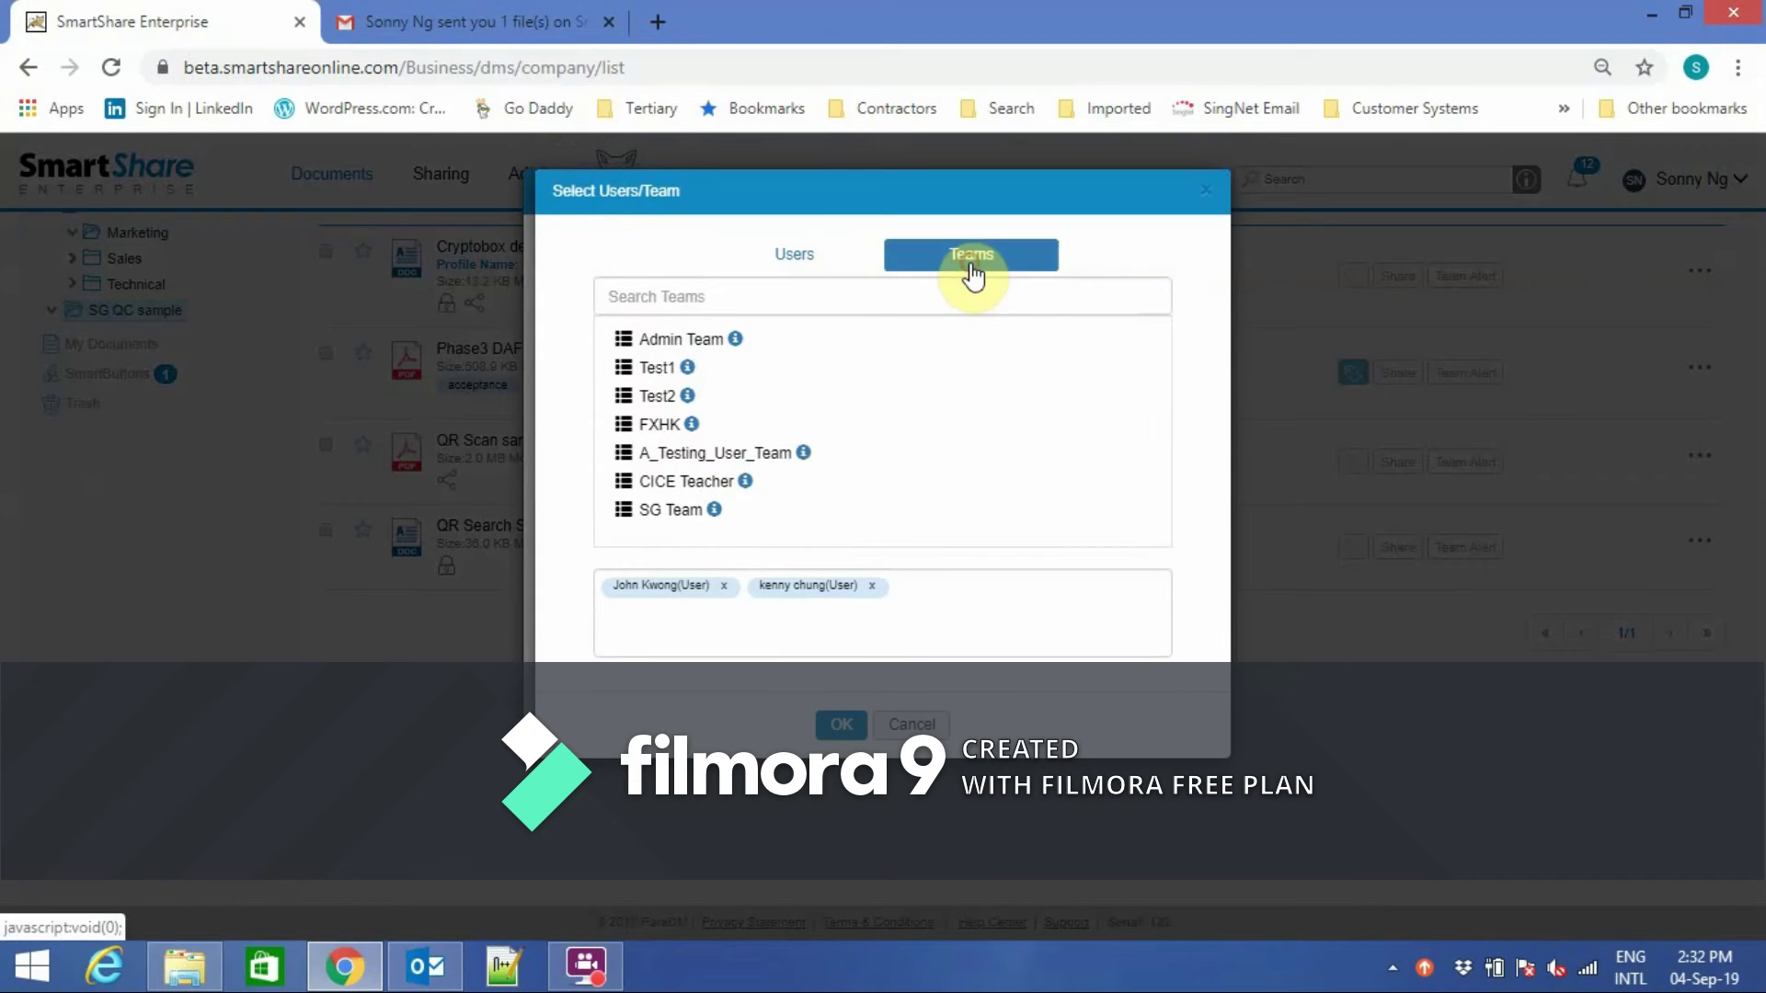
left_click(690, 512)
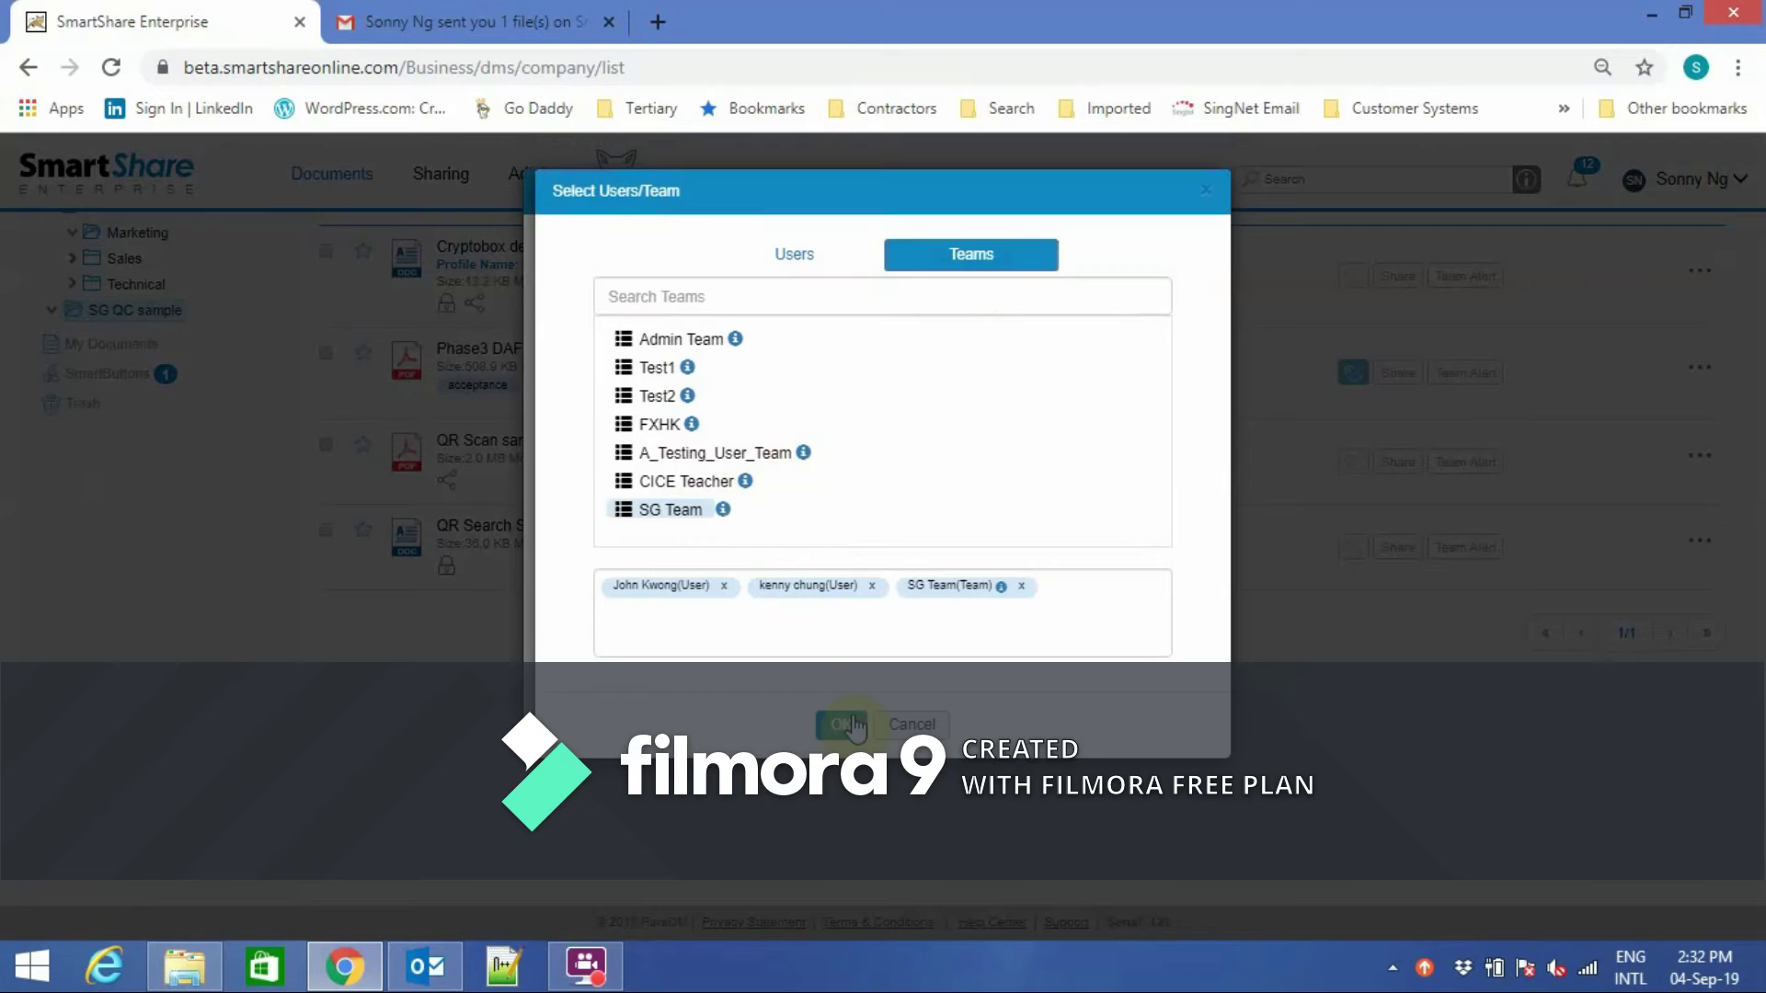
left_click(851, 722)
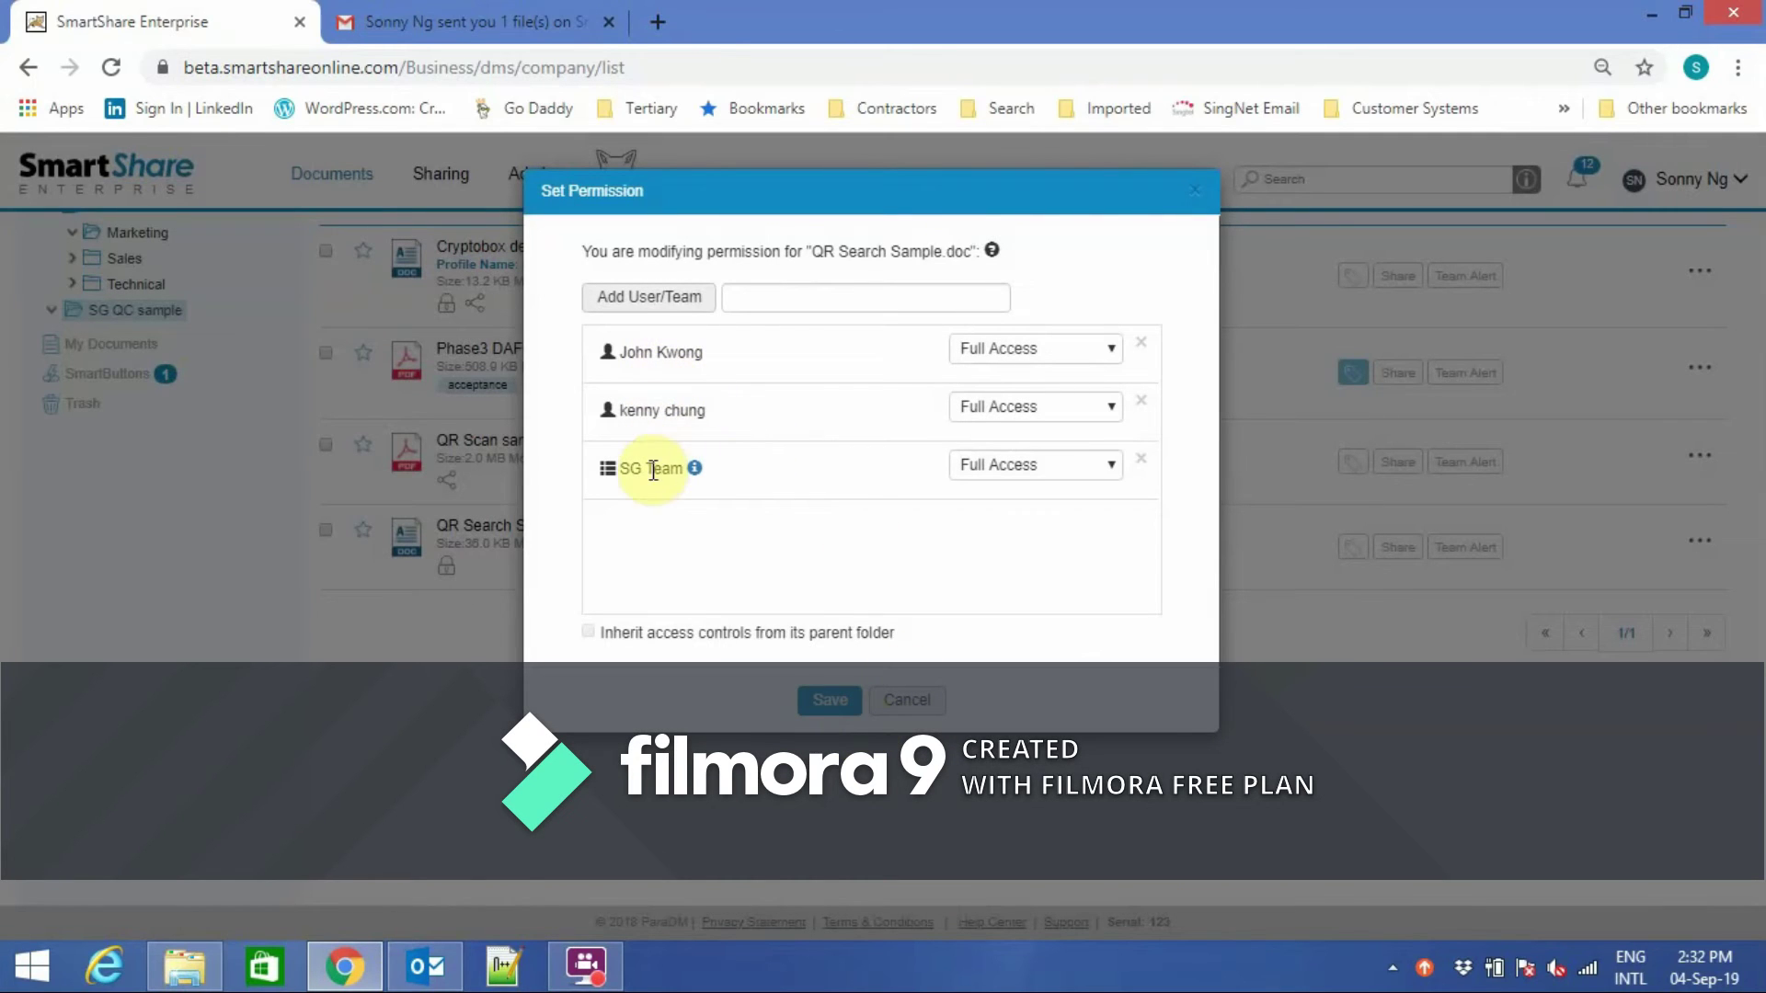
left_click(934, 702)
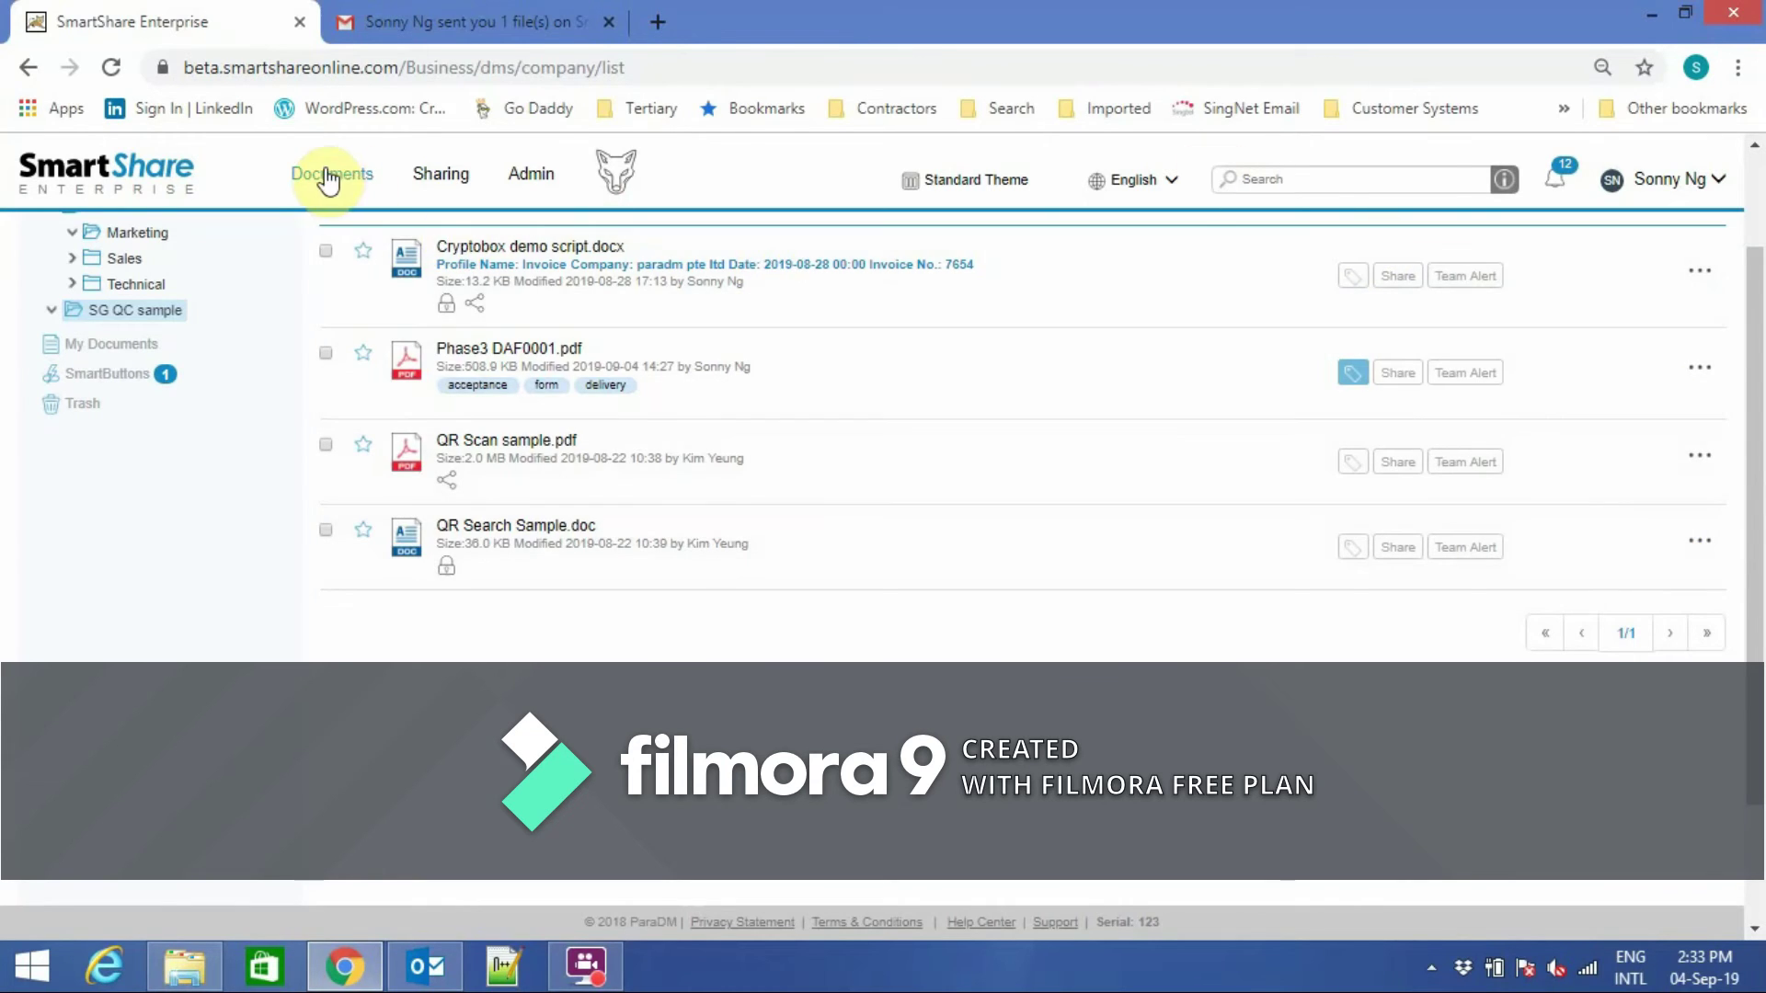
Drop a desktop document onto the Invoices SmartButton.
left_click(328, 176)
left_click(120, 519)
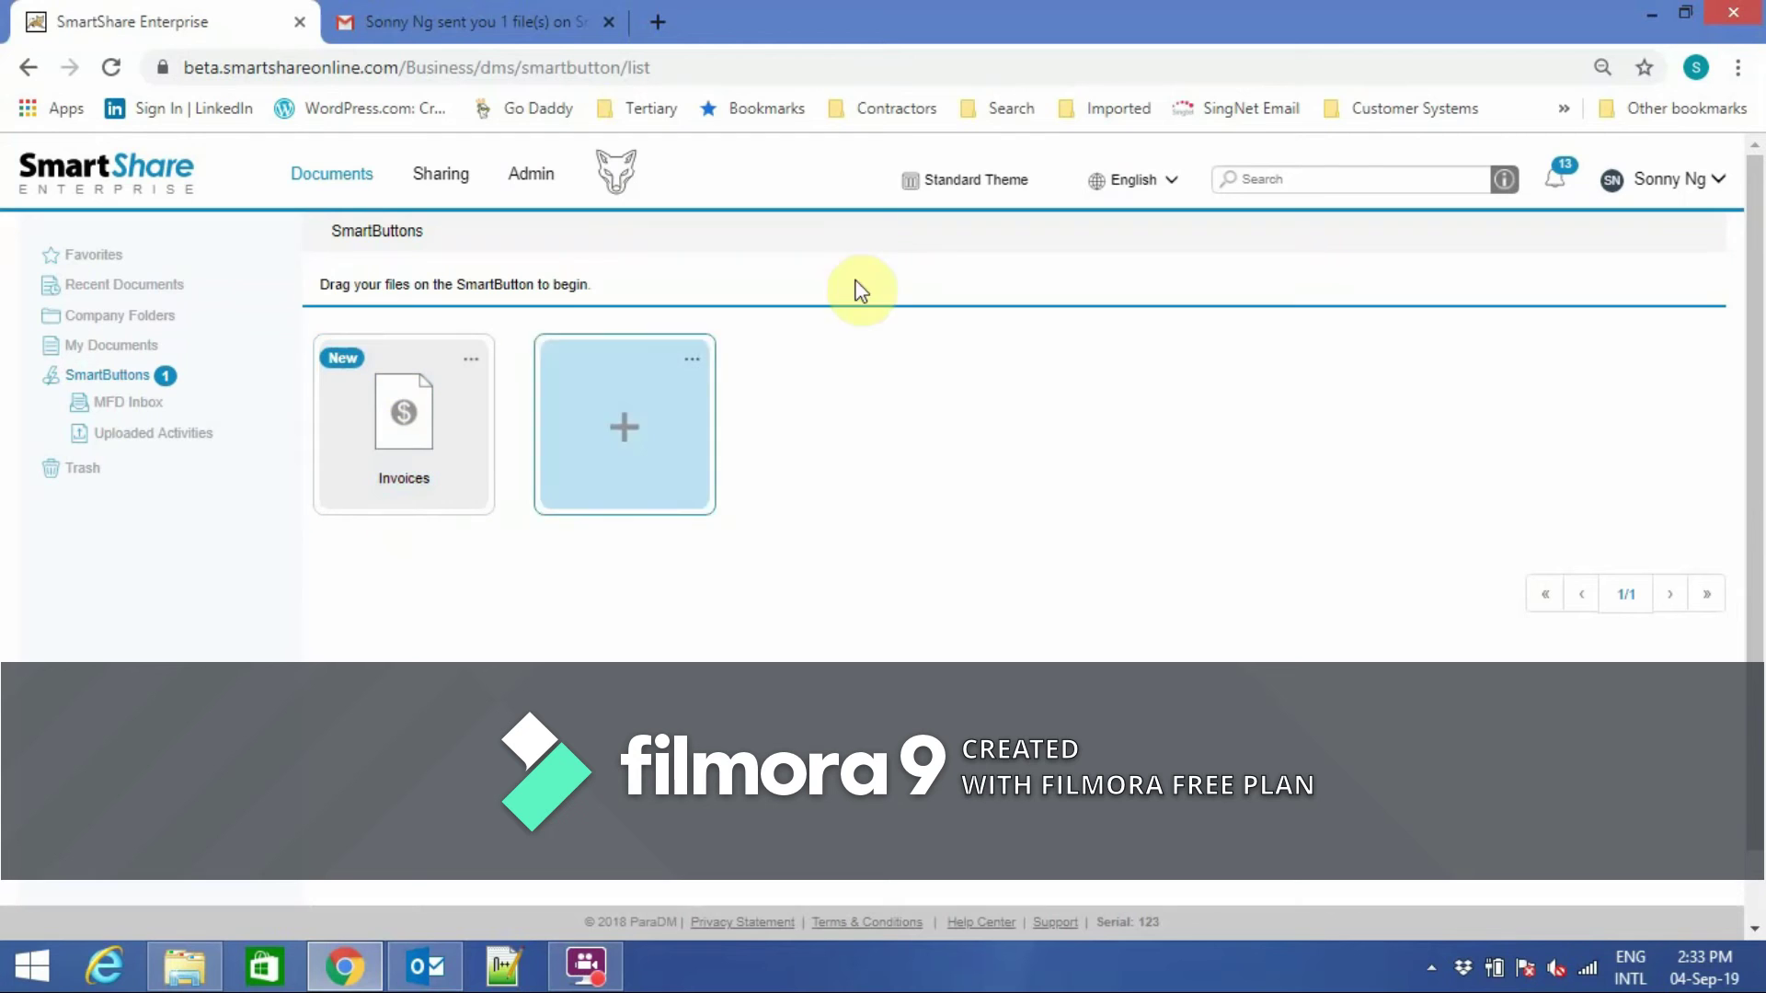
left_click(1687, 13)
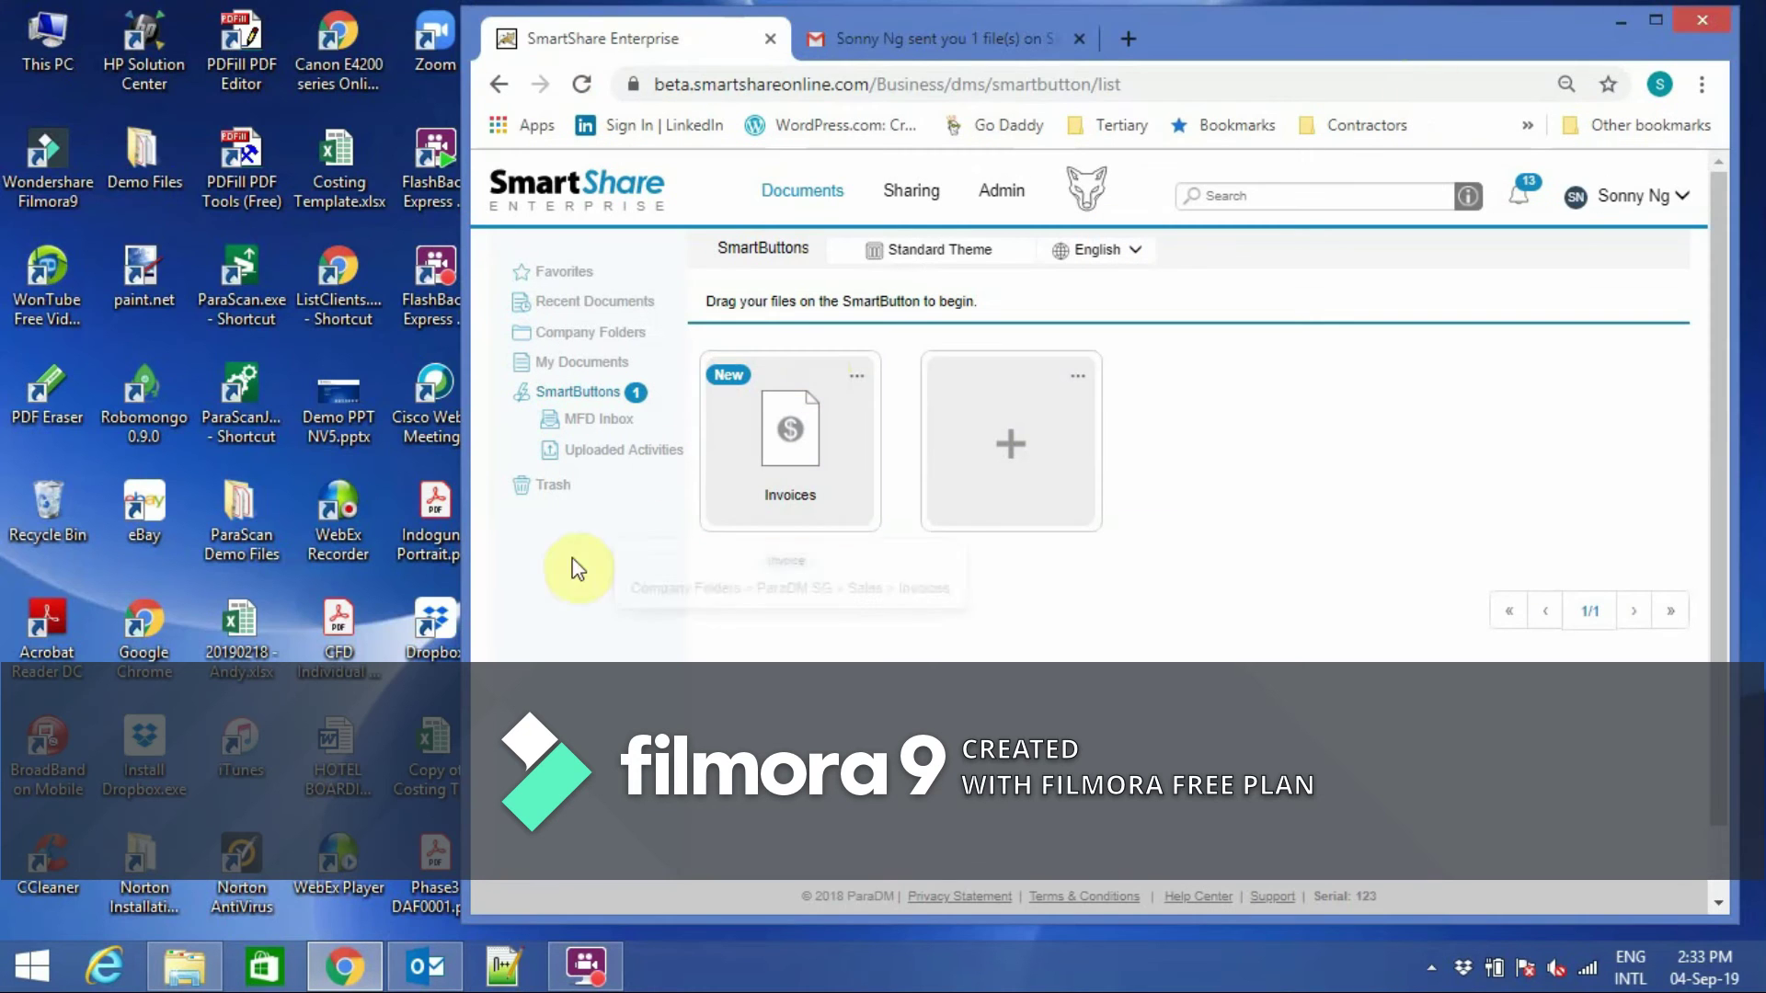
left_click_drag(340, 743, 776, 425)
File it with company ABC, date 2019-09-04, an invoice number and tag 'abc', then upload.
left_click(1071, 335)
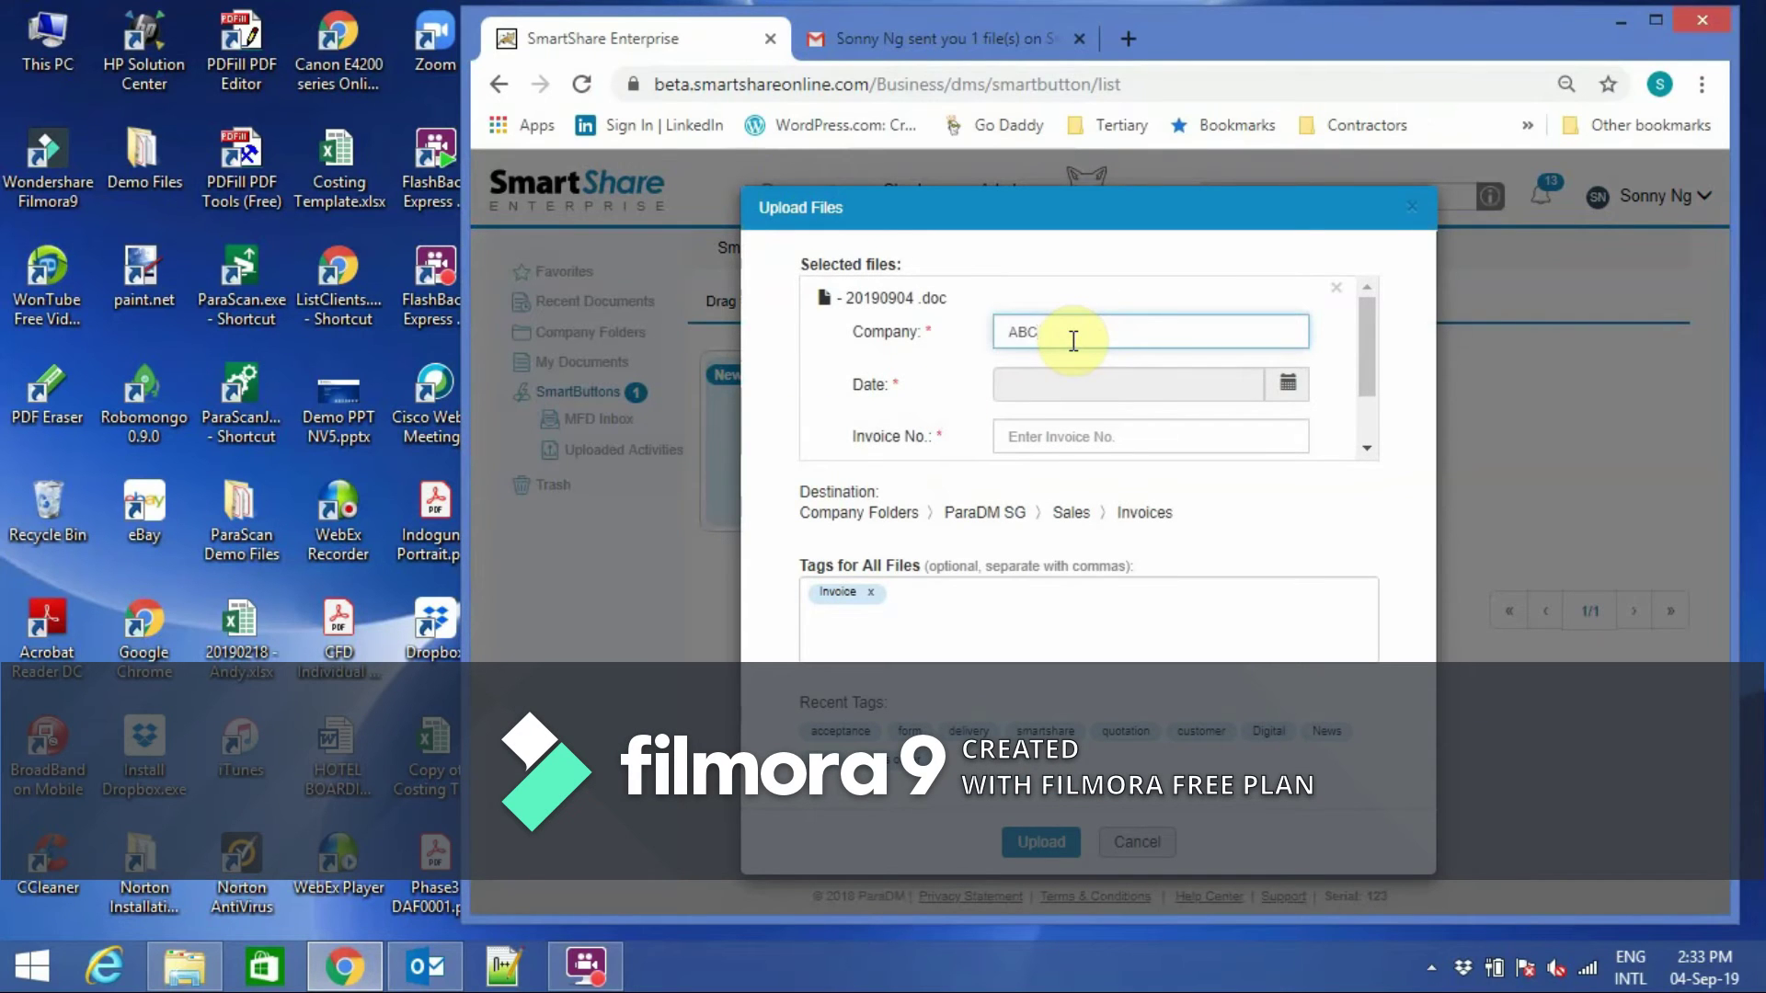
left_click(1287, 384)
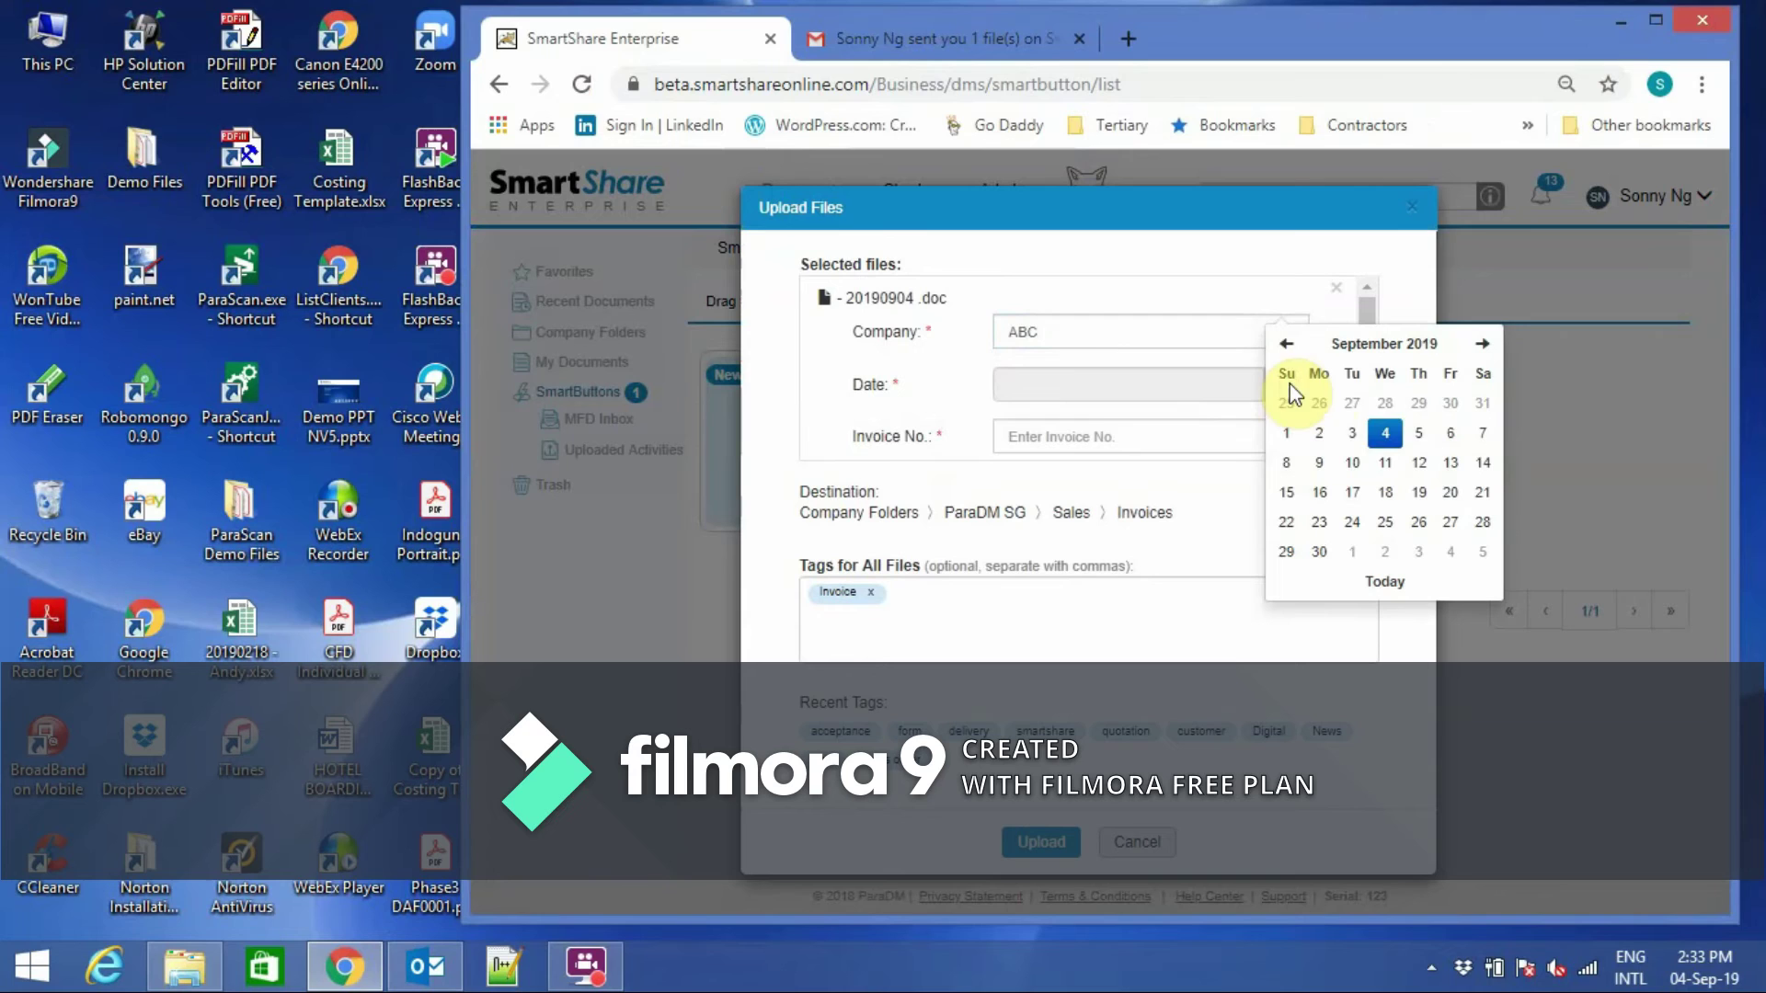
left_click(1386, 434)
left_click(1134, 437)
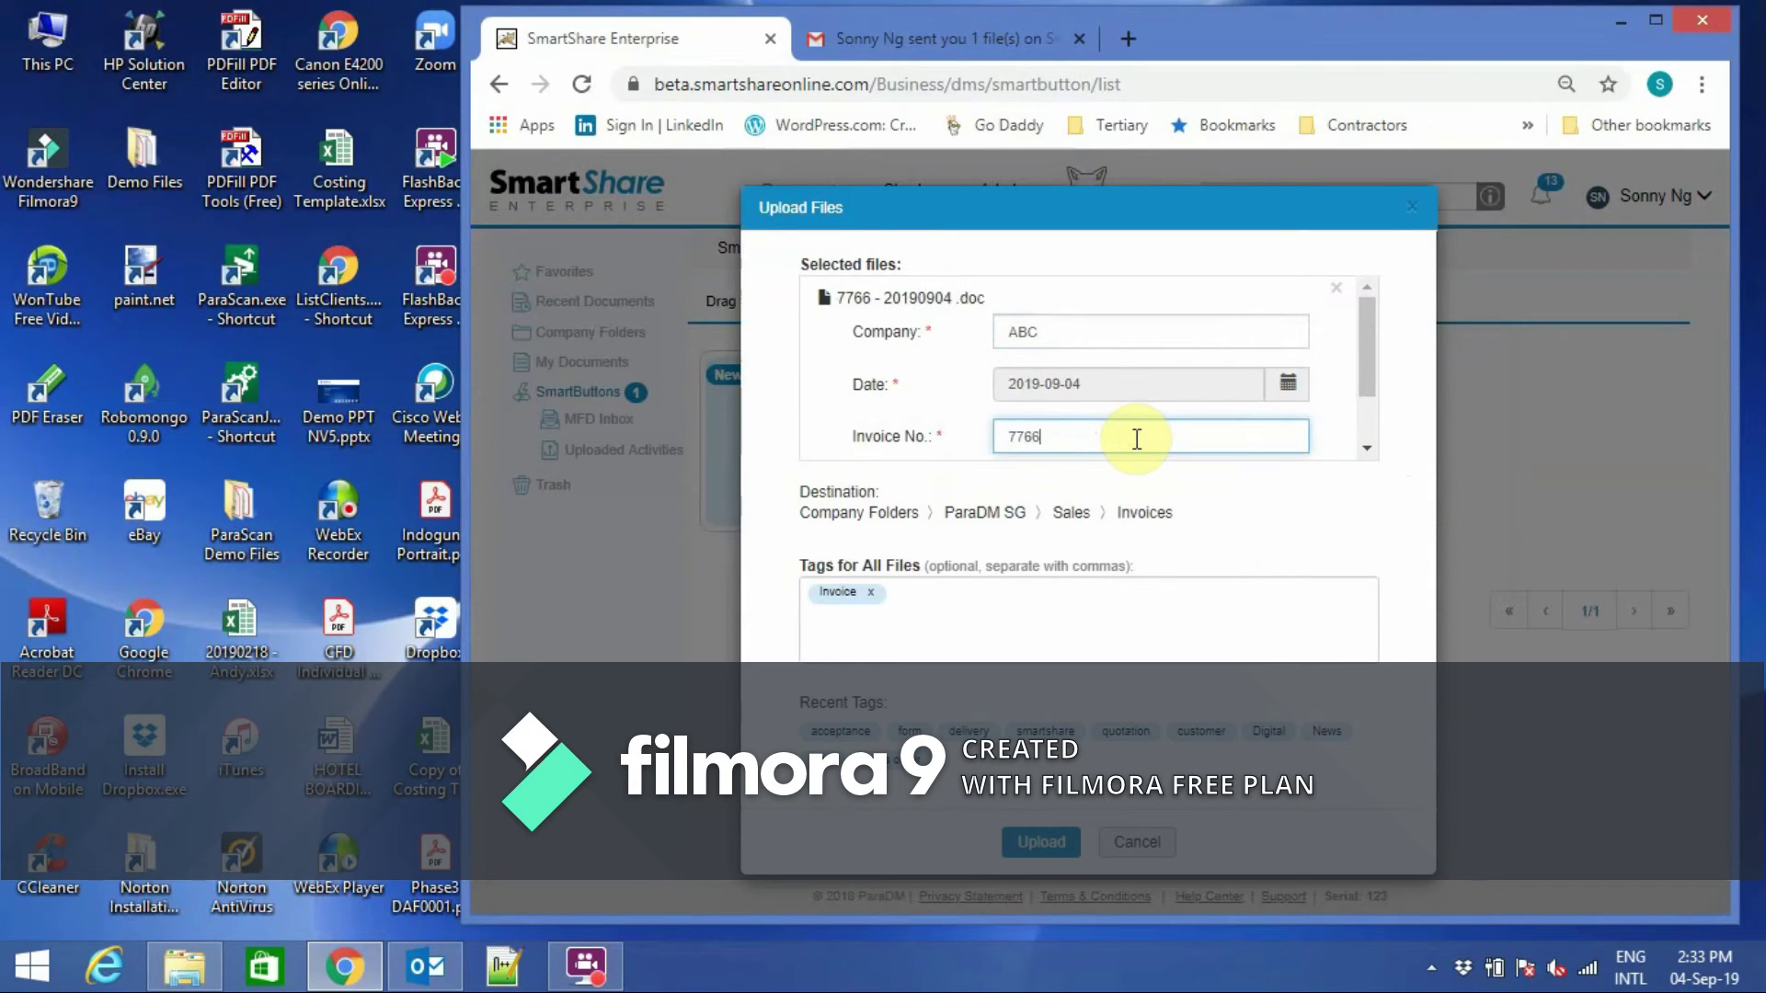
left_click(937, 594)
type("abc")
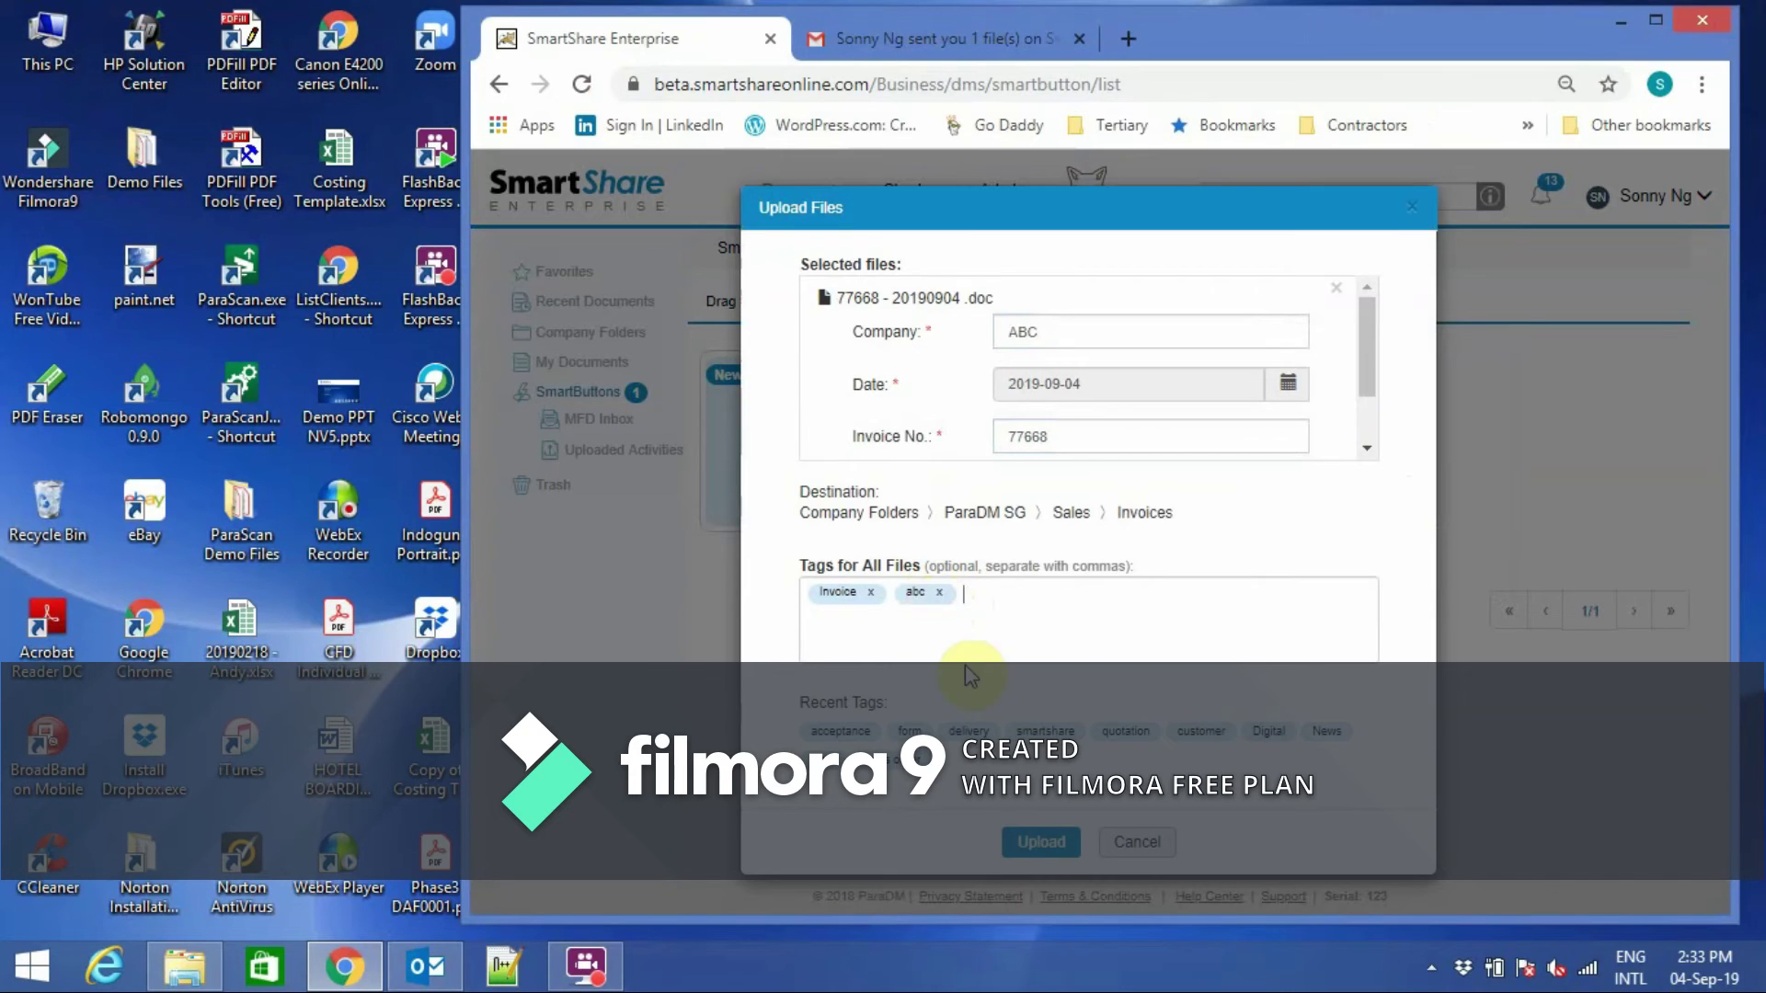
left_click(1041, 845)
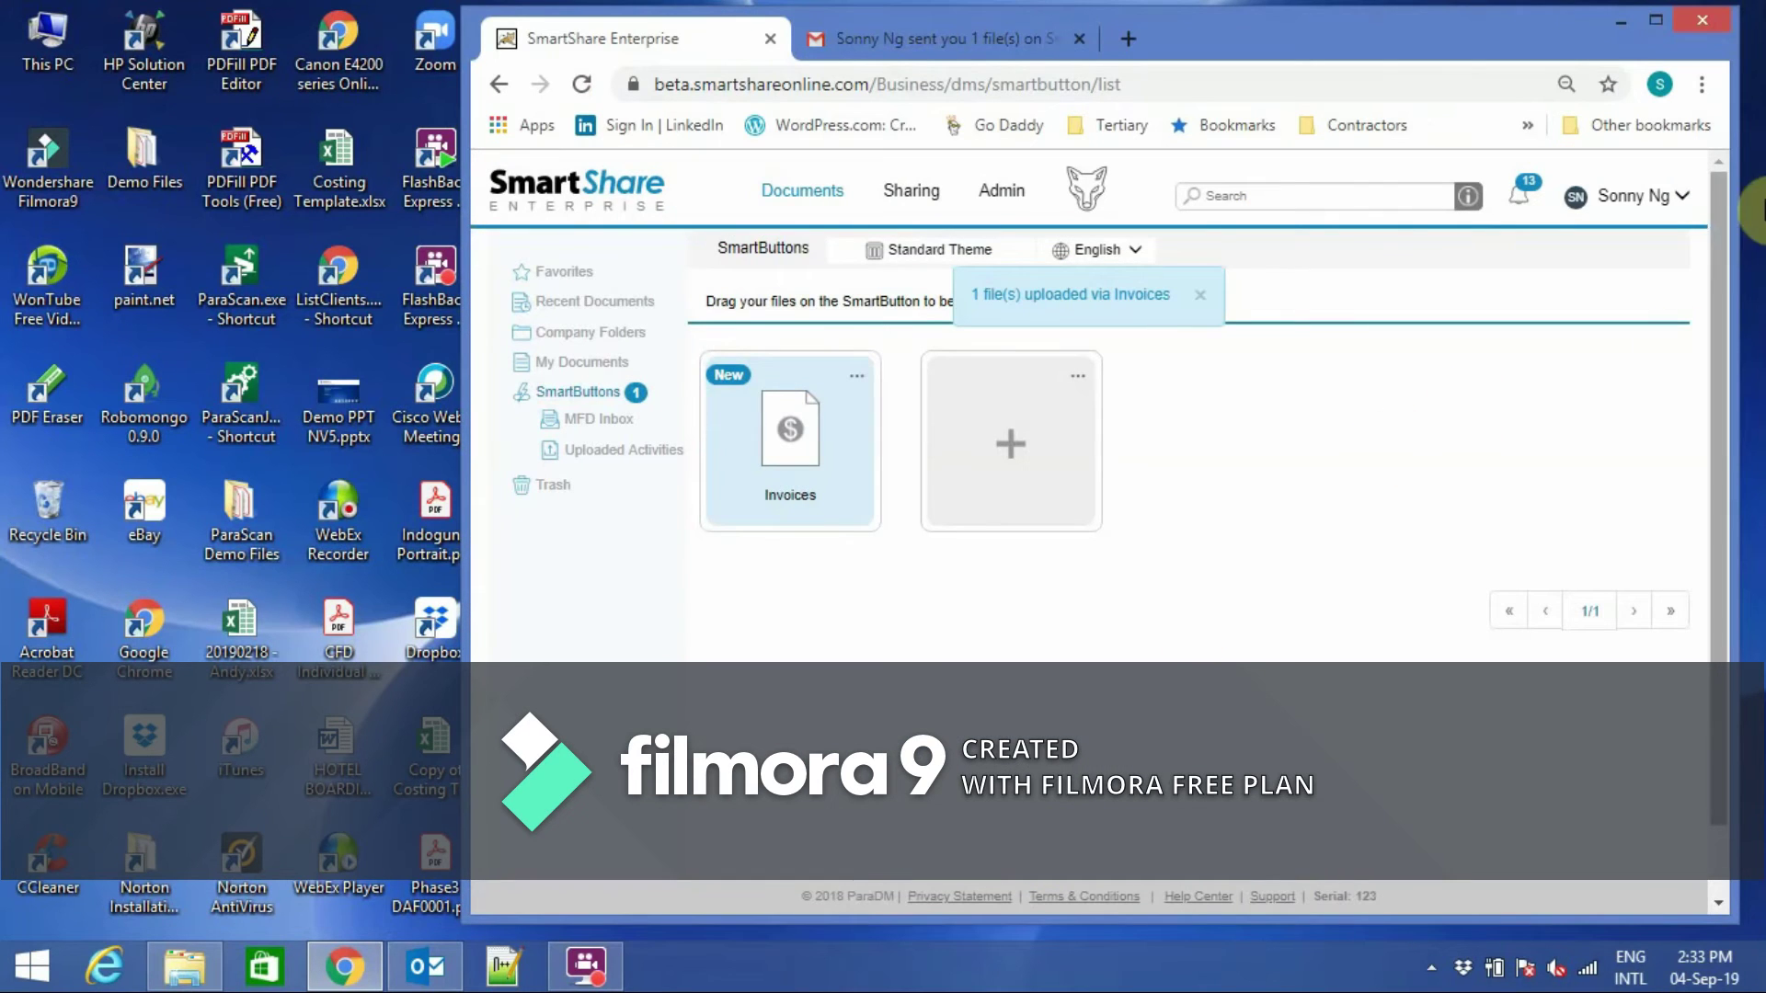
left_click(1657, 19)
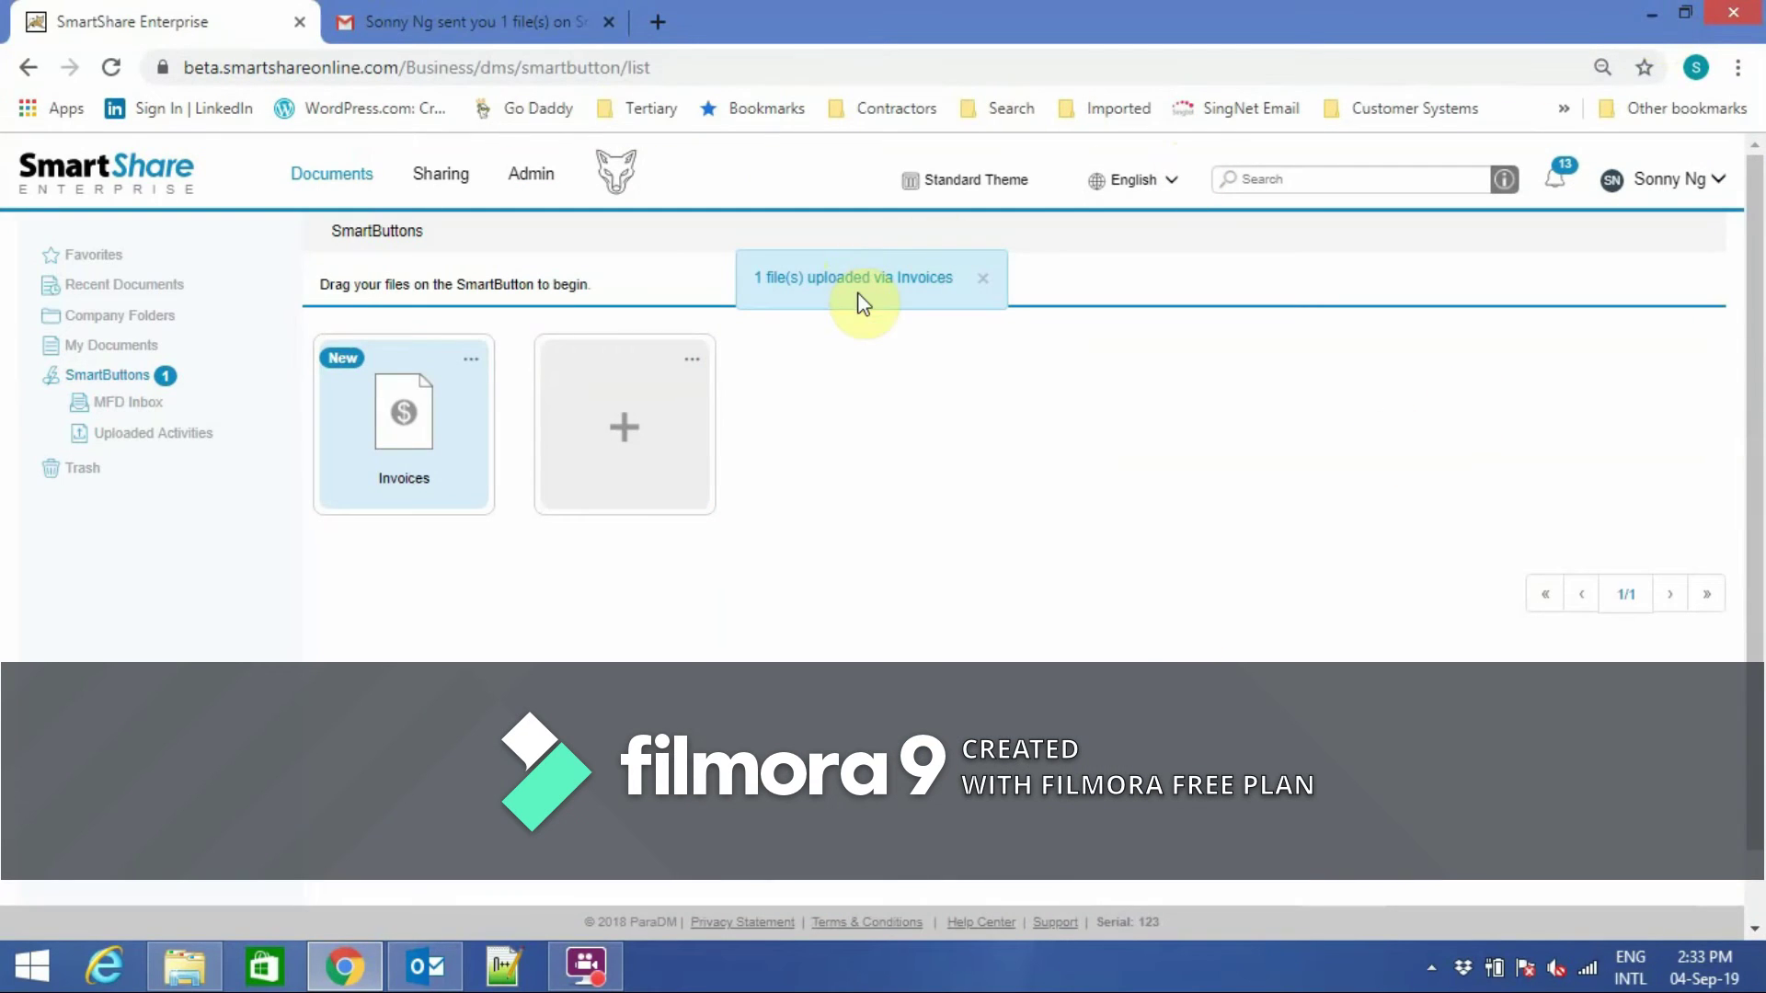
Browse Company Folders > ParaDM SG > Sales > Invoices > ABC to find 77668-20190904.doc.
left_click(136, 322)
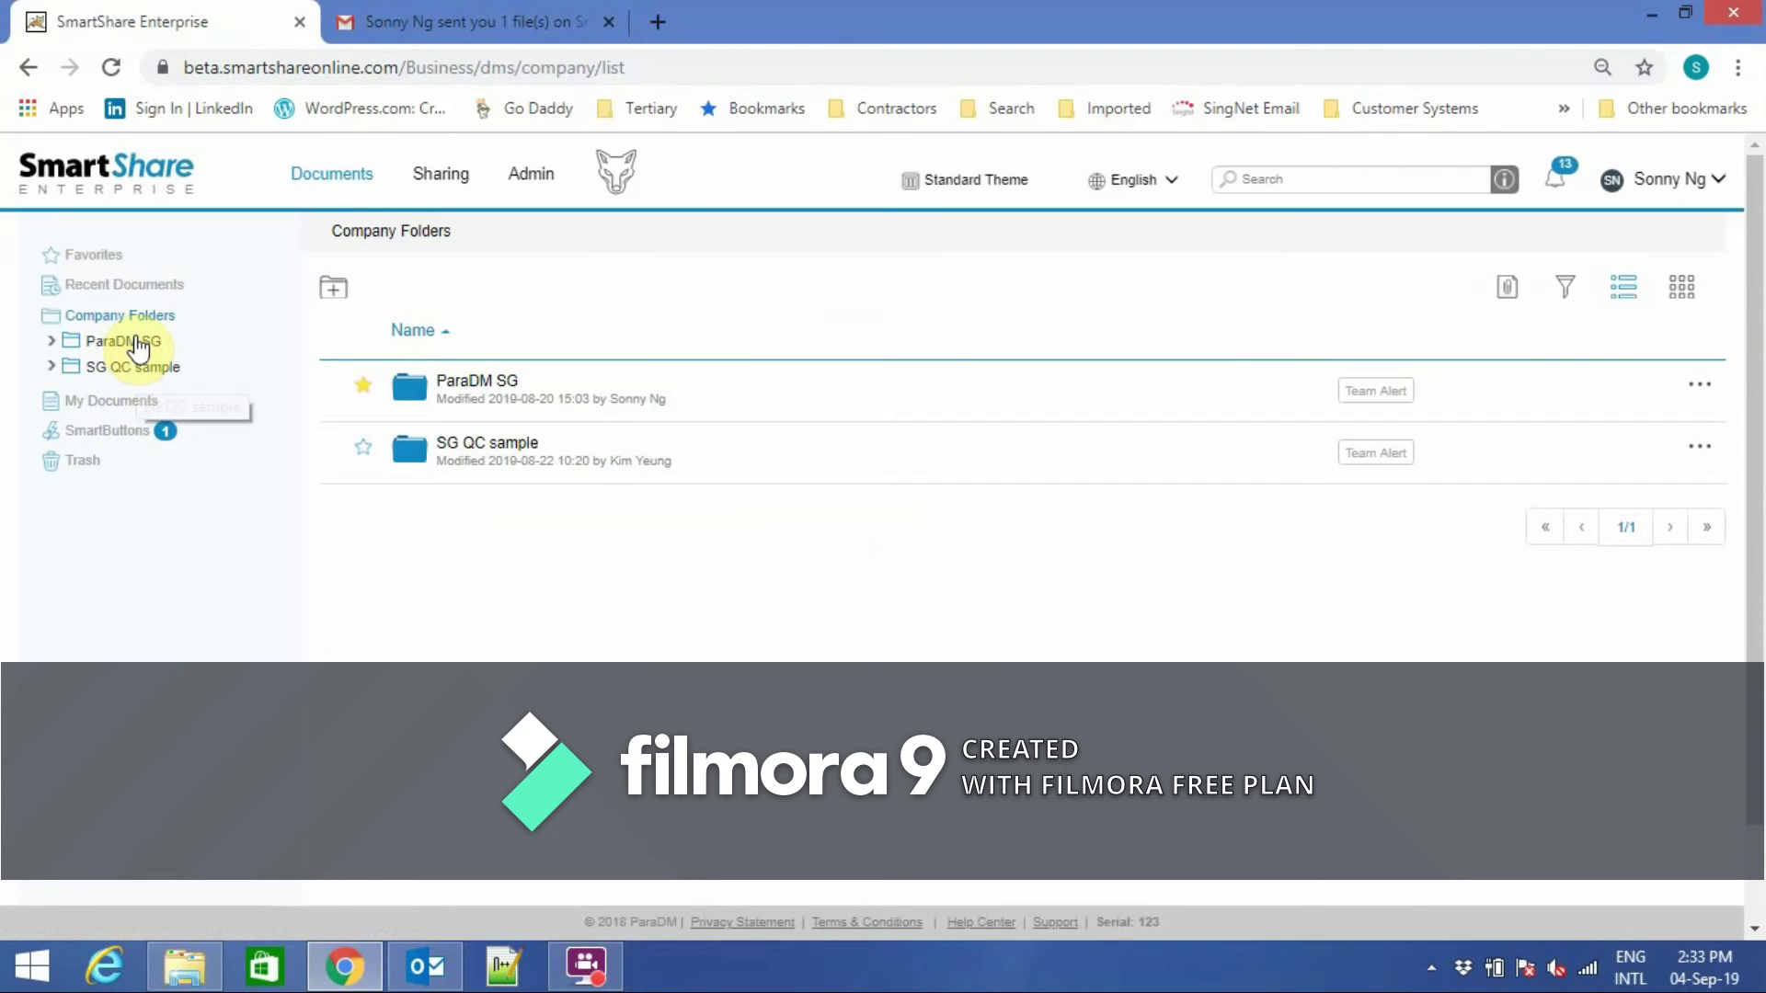
left_click(129, 342)
left_click(128, 393)
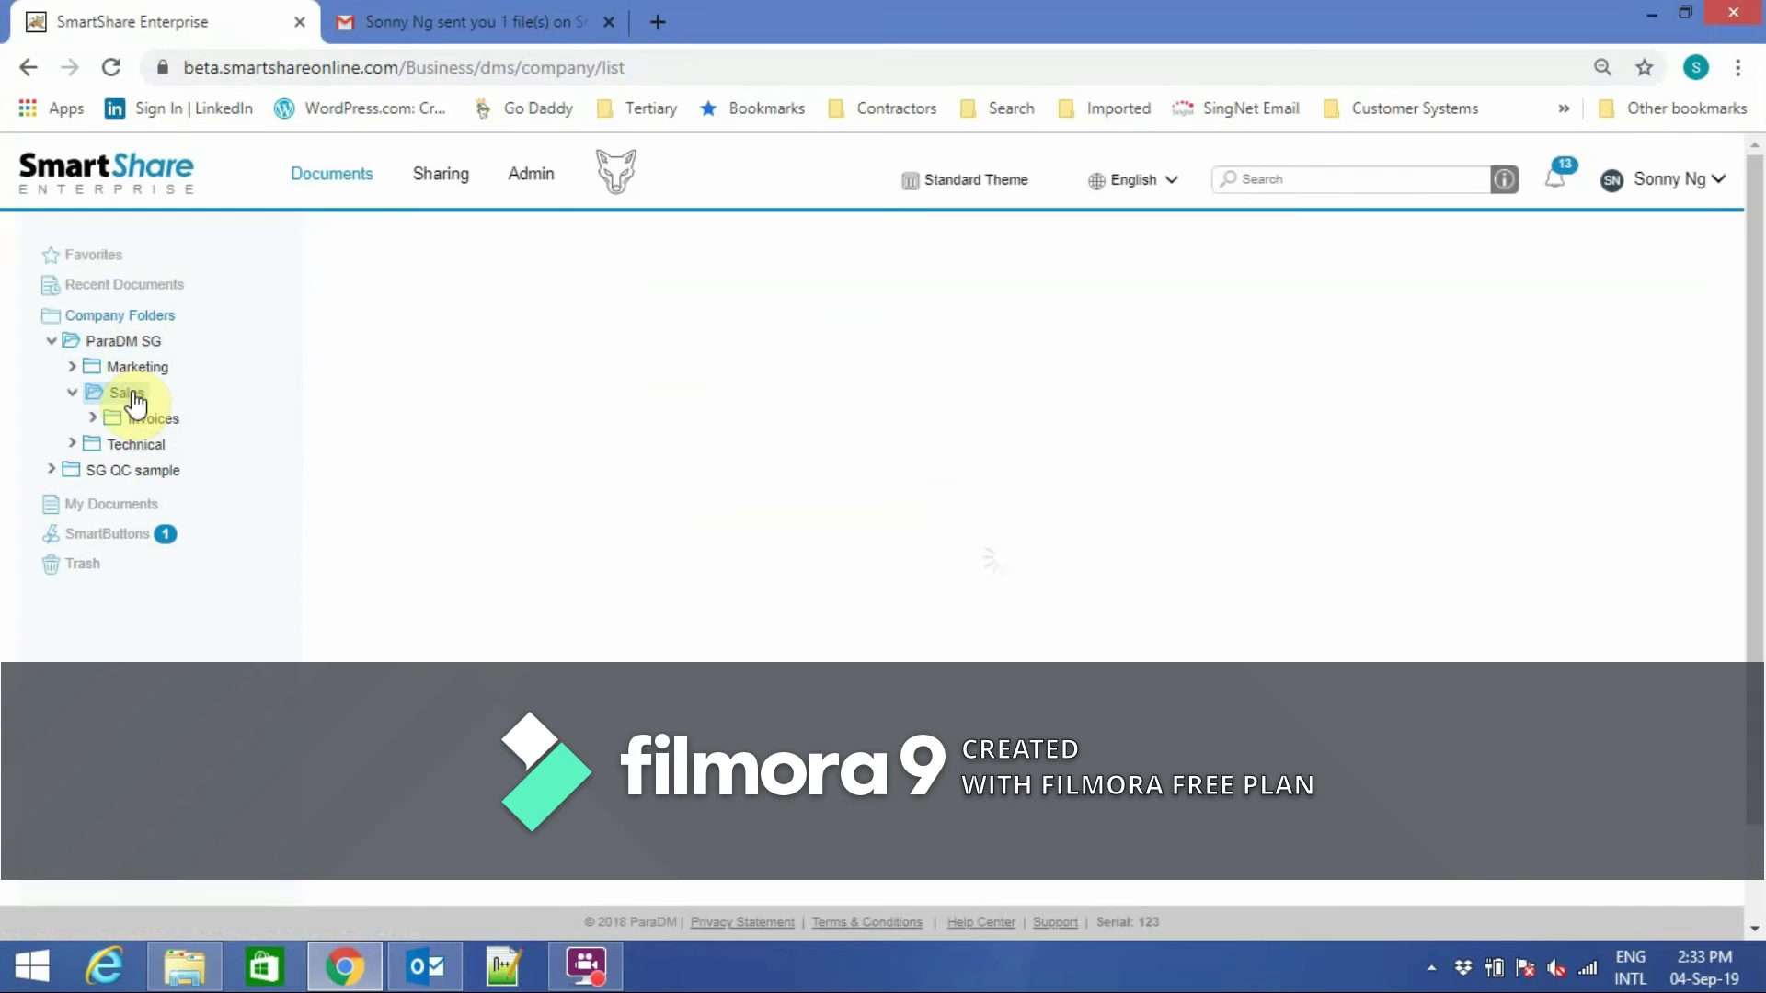
left_click(150, 428)
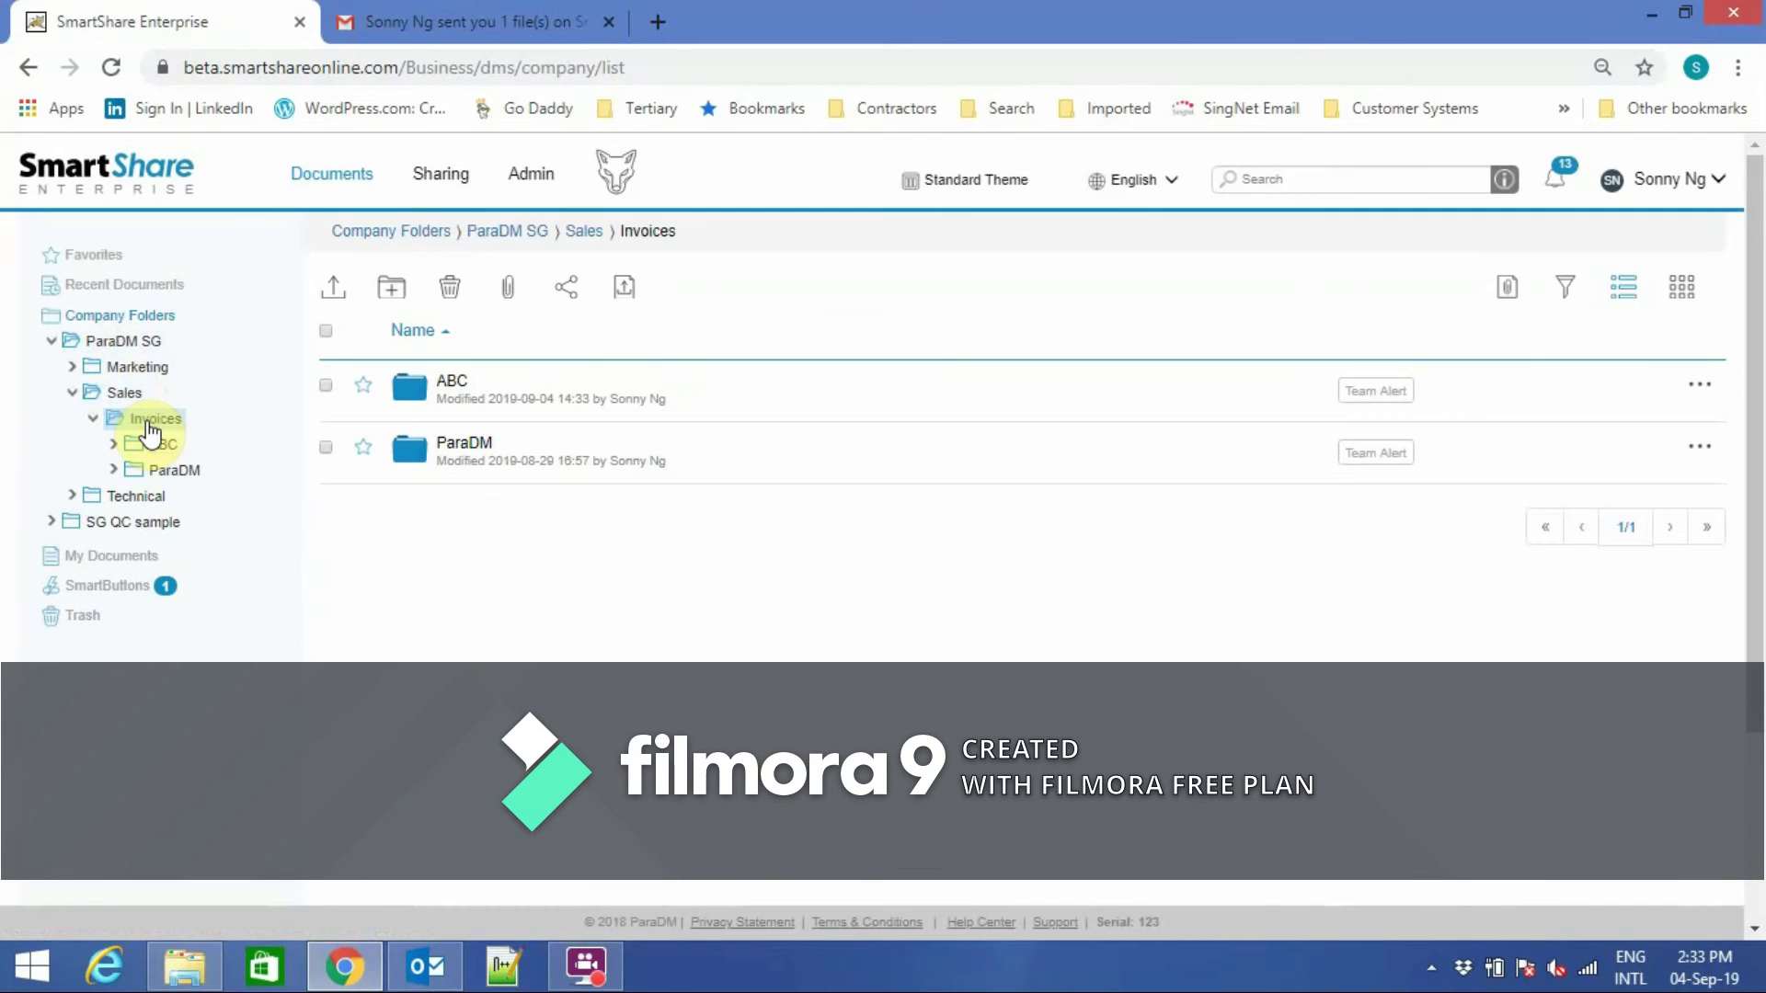
left_click(459, 390)
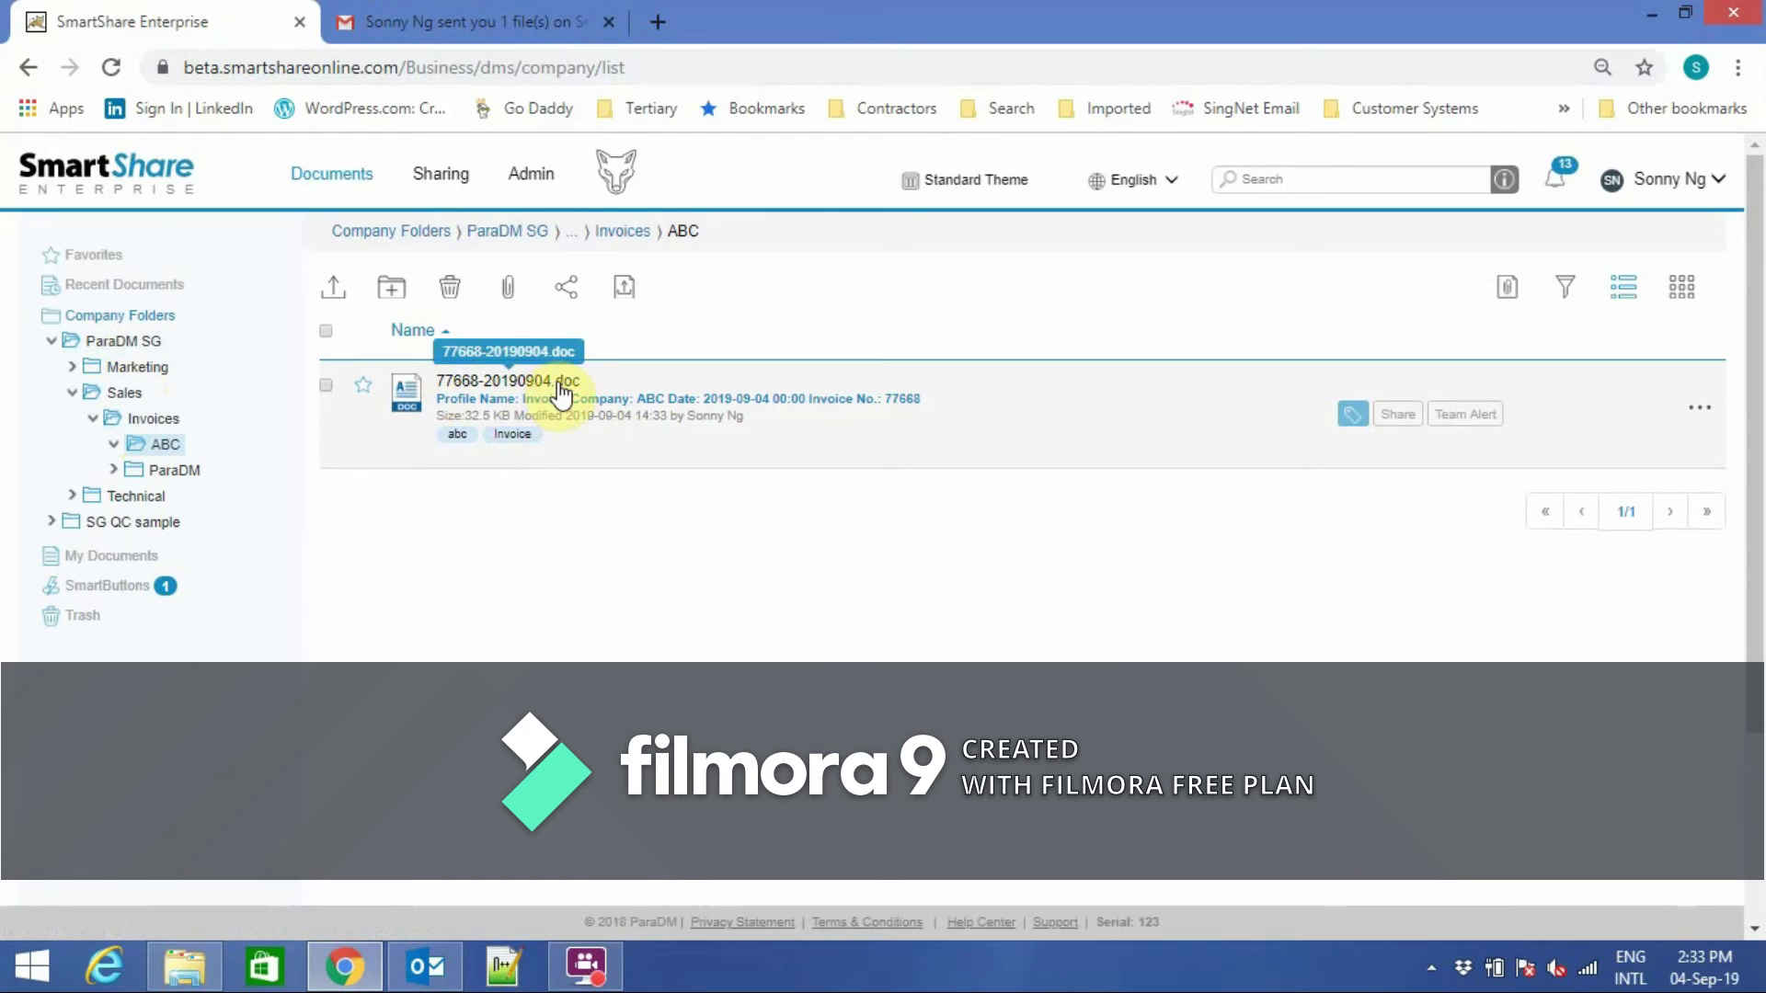
Review the Wolf tracking counters and the 75 tracked items, then return to the Admin dashboard.
left_click(611, 182)
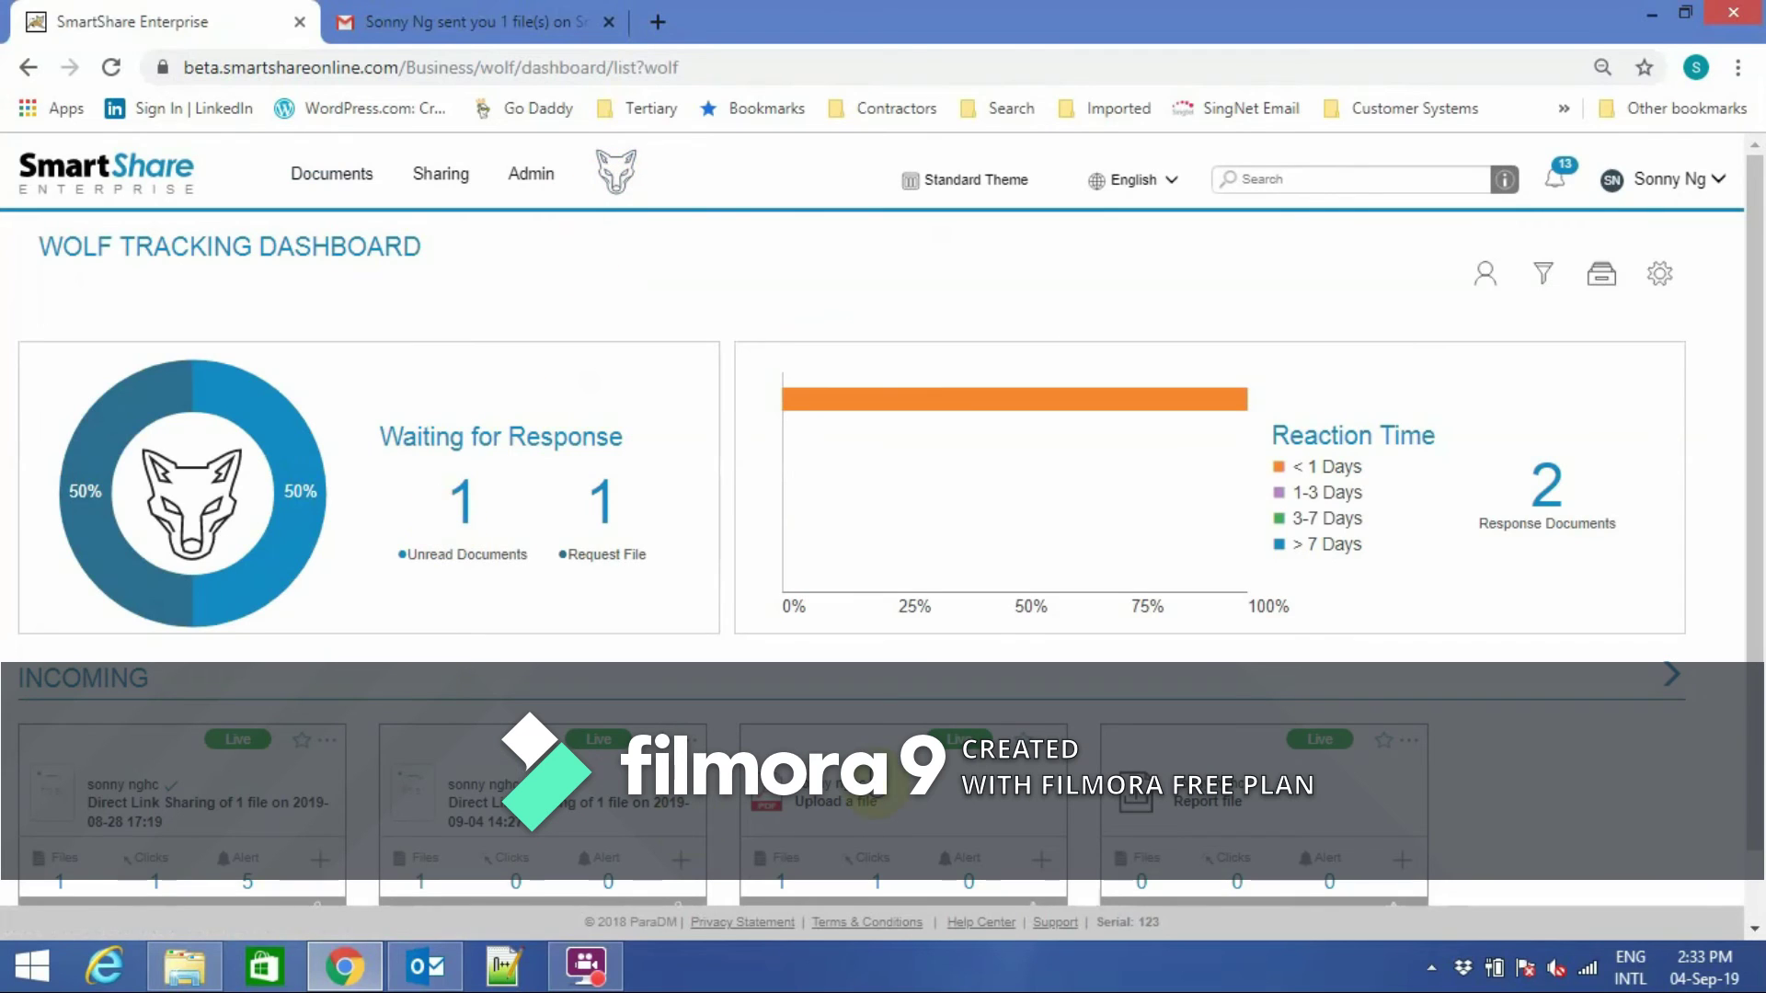
scroll(1711, 515, "down", 1)
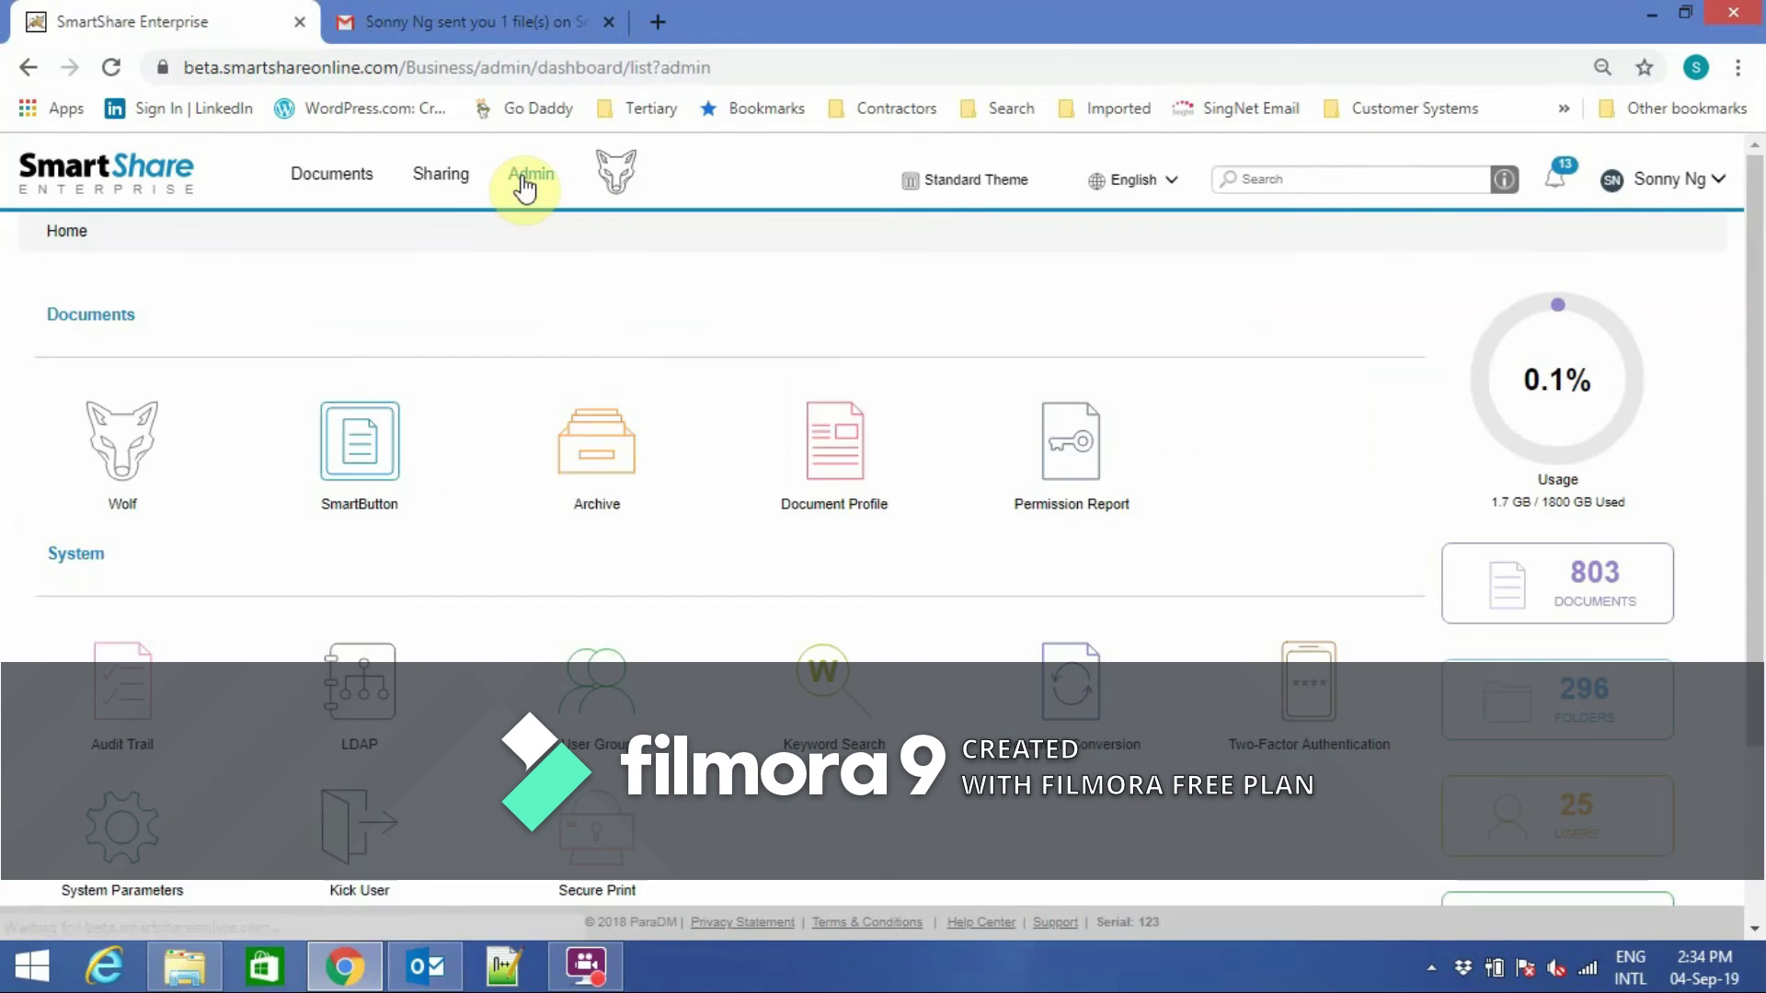
left_click(138, 448)
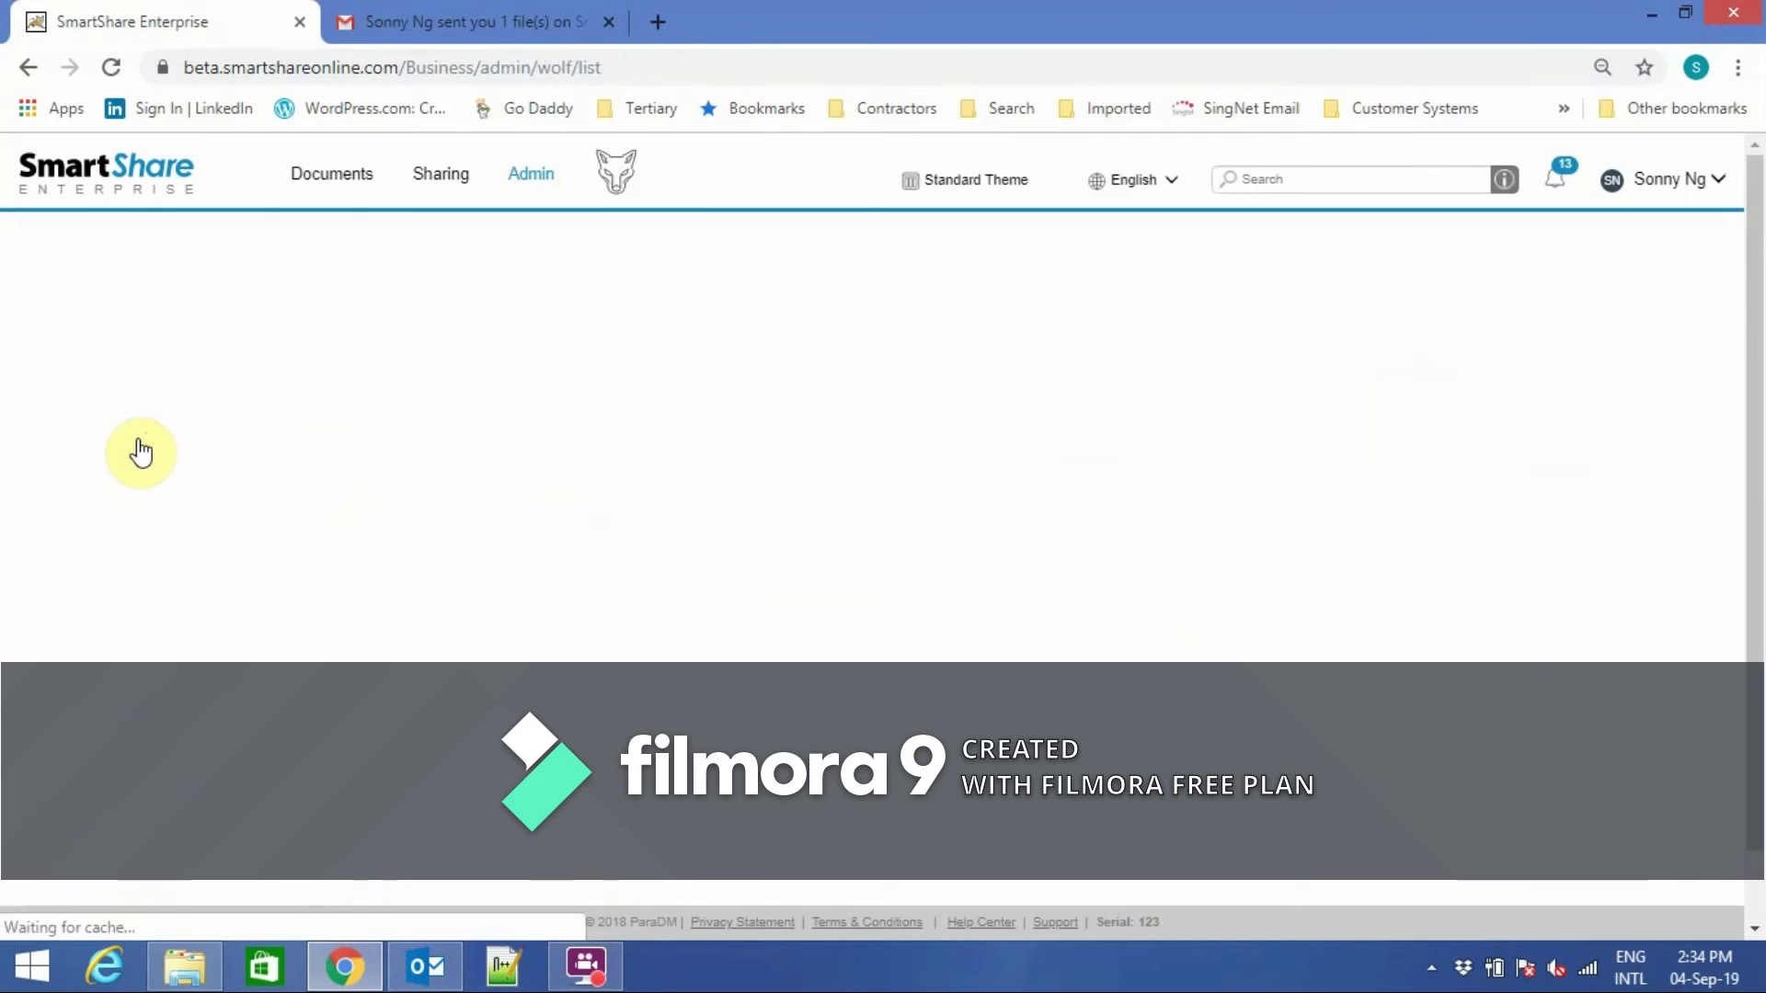
left_click_drag(1754, 540, 1762, 486)
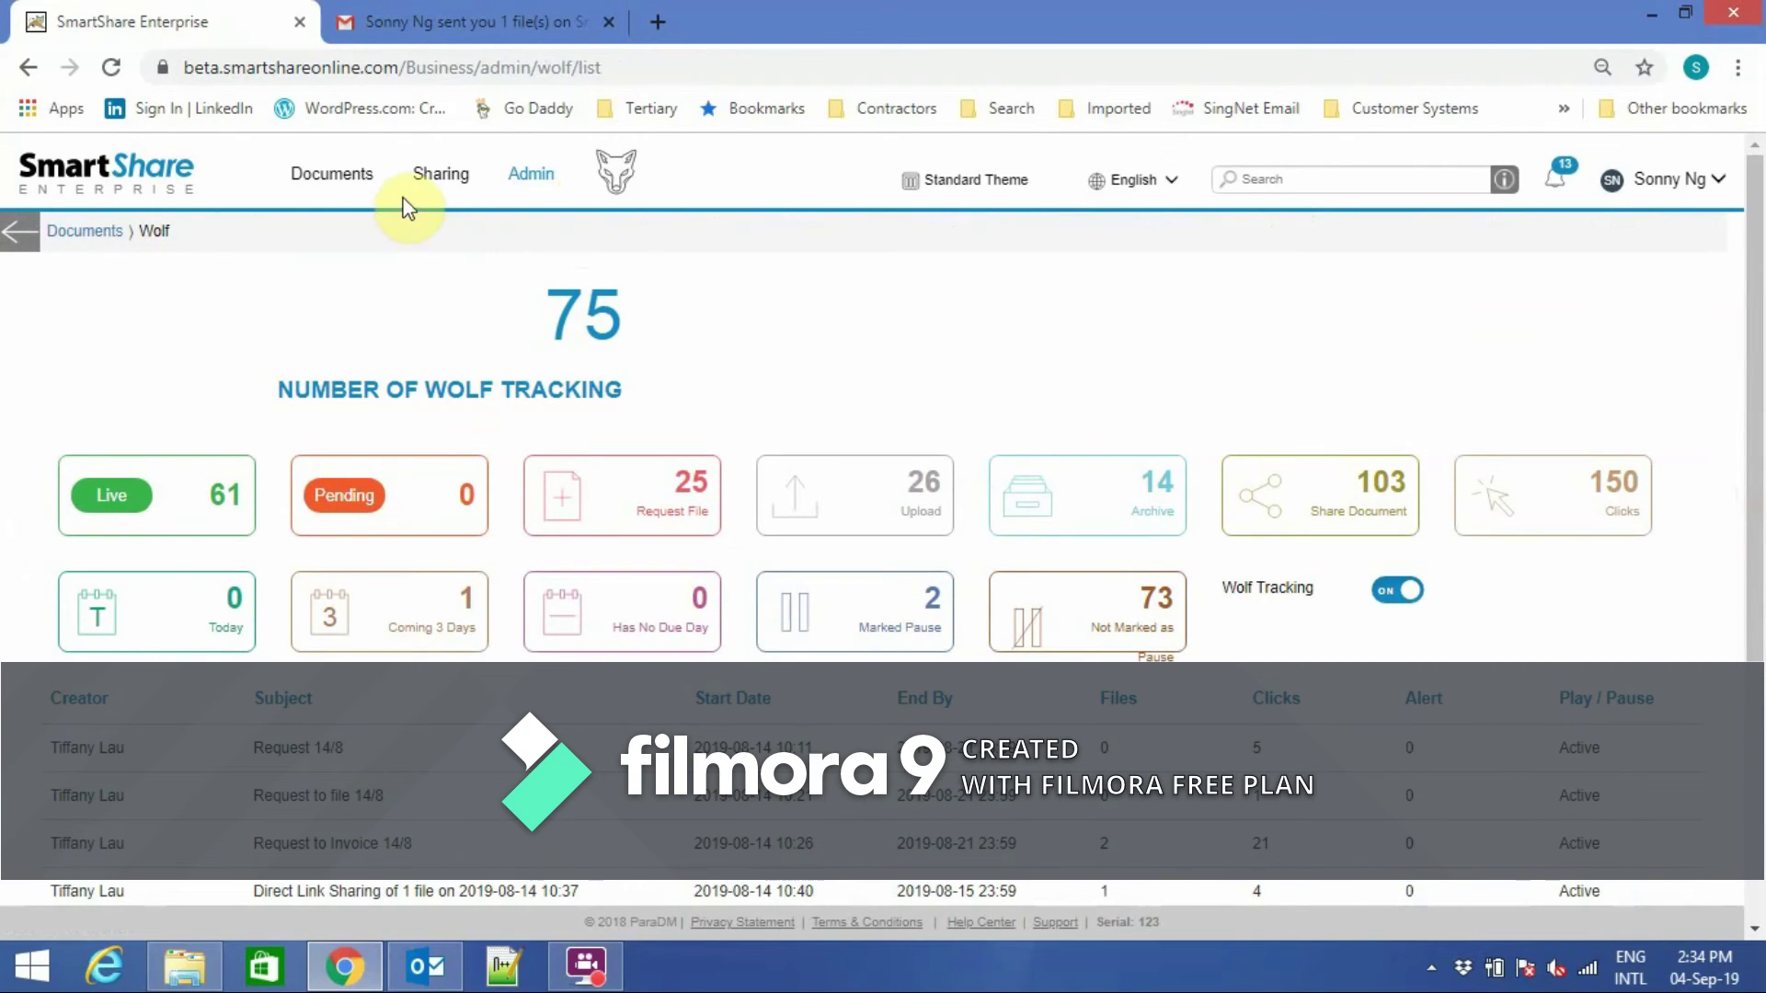
left_click(524, 179)
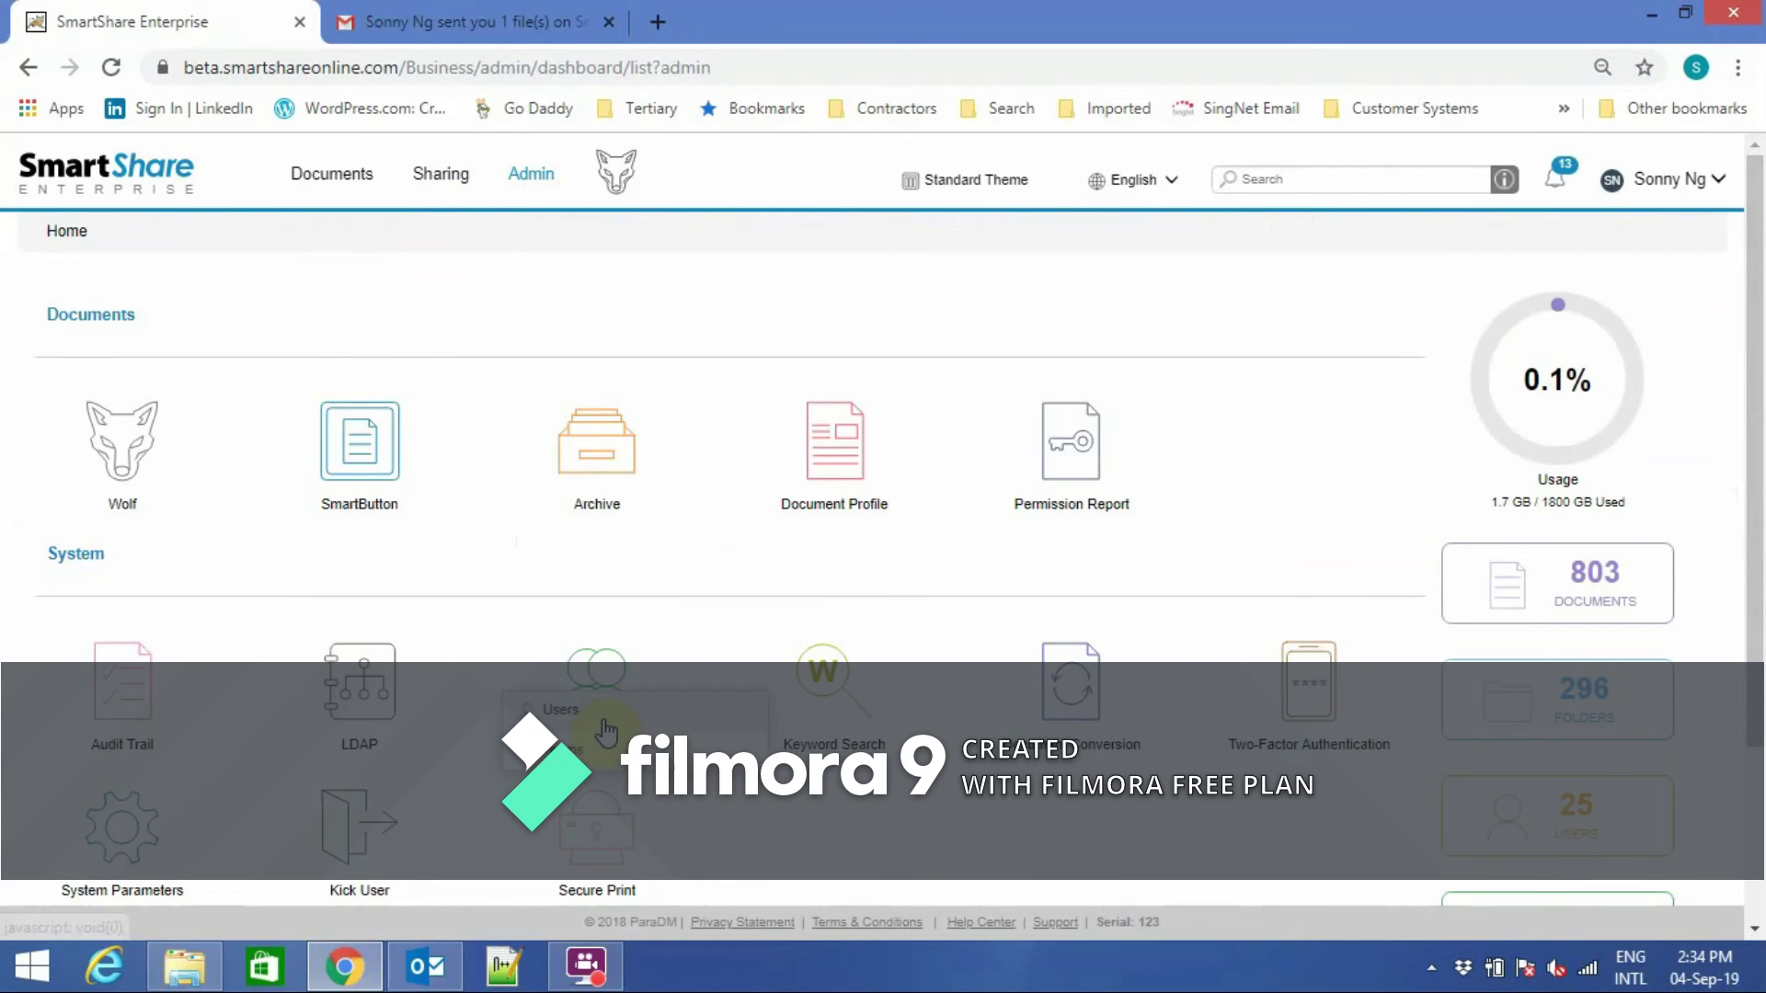
left_click(578, 722)
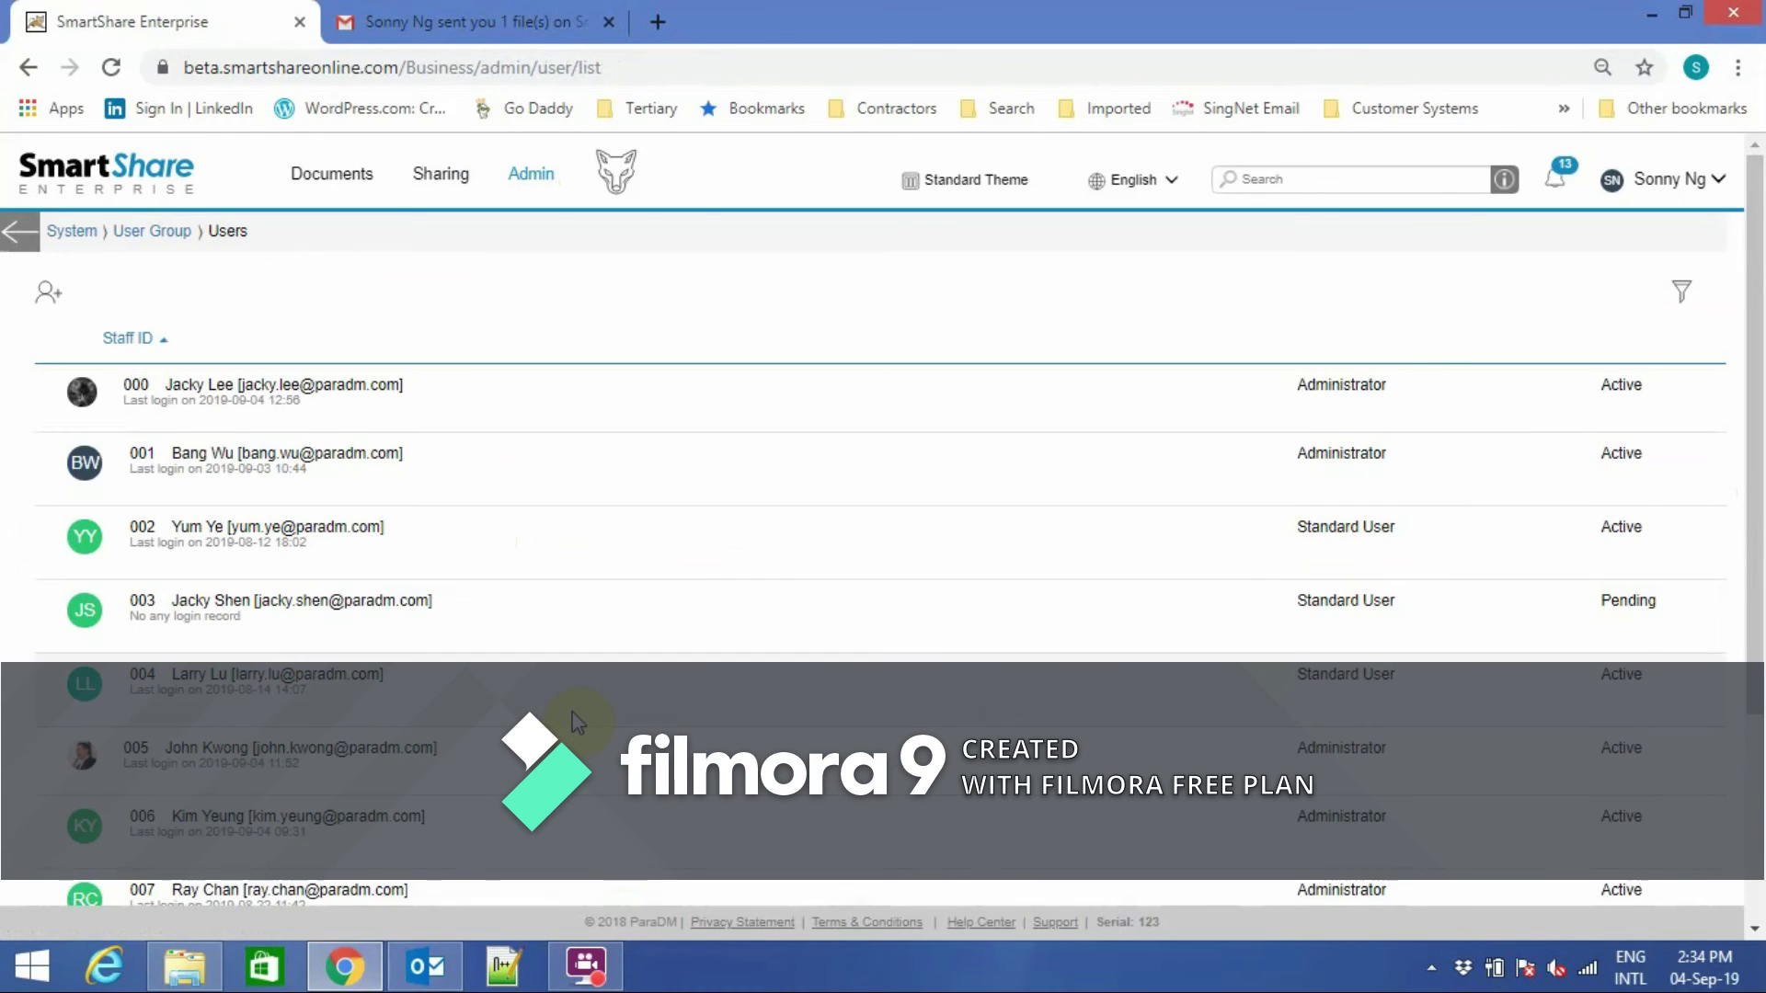
left_click(21, 237)
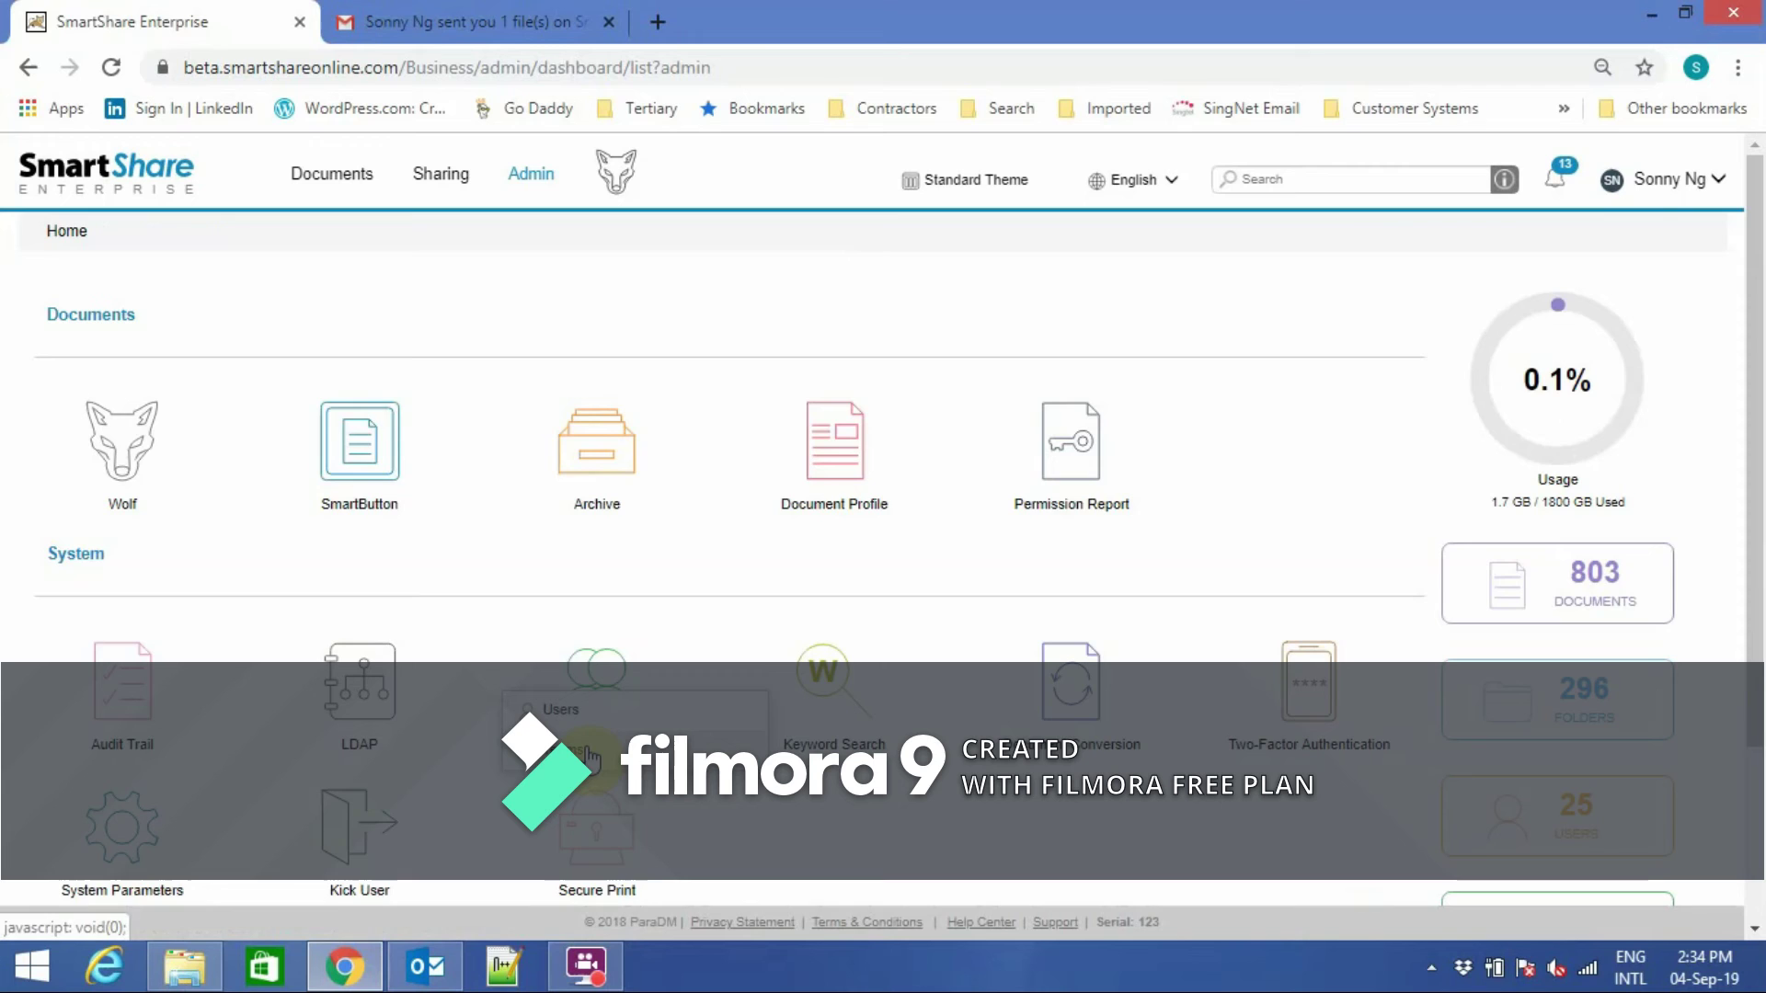
left_click(581, 756)
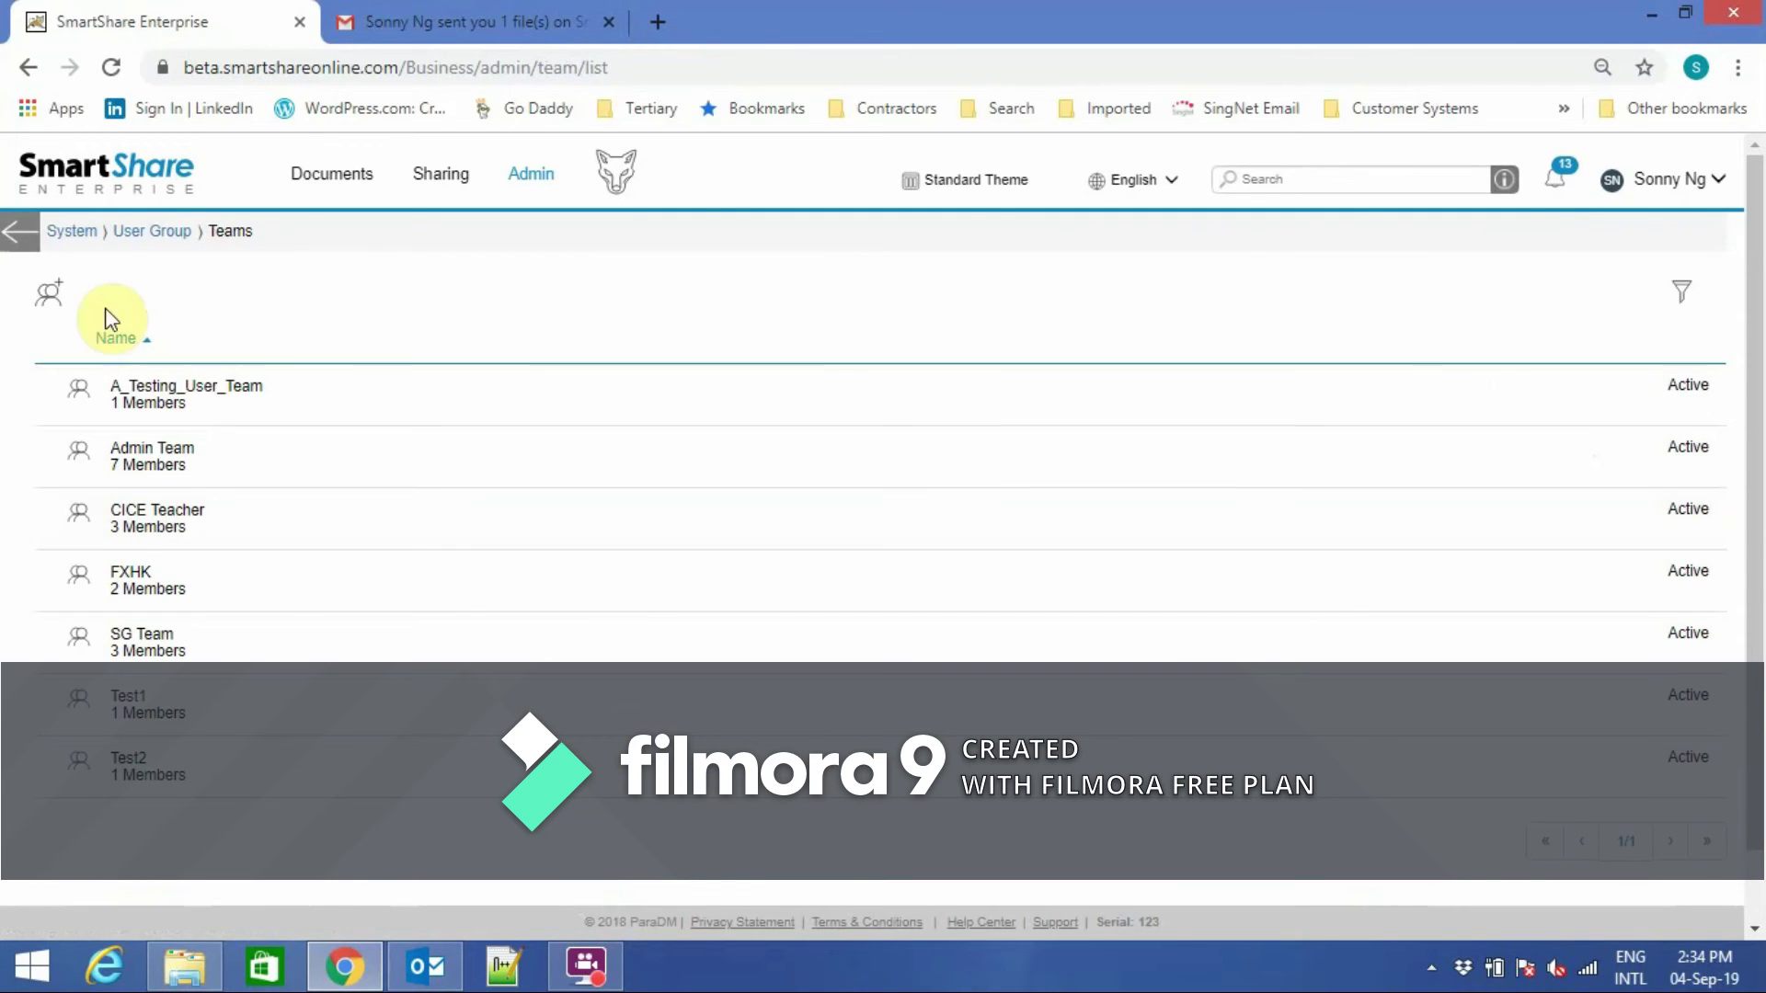
left_click(14, 241)
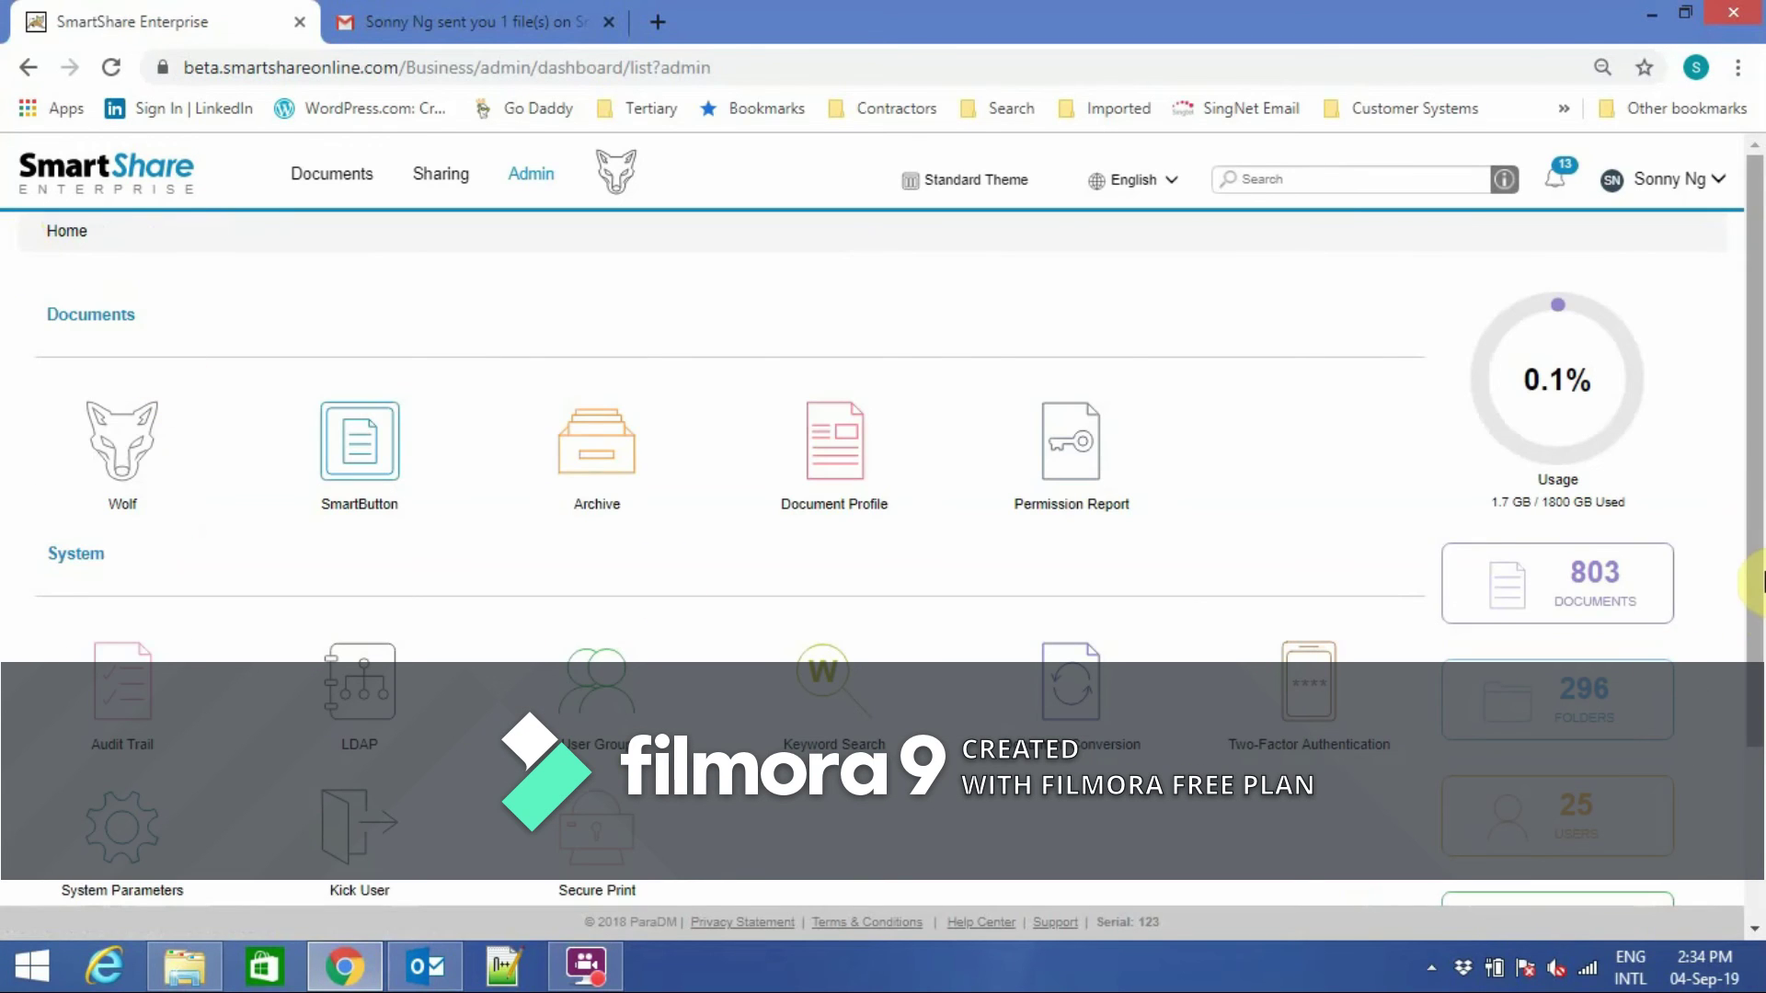
left_click_drag(1758, 578, 1759, 736)
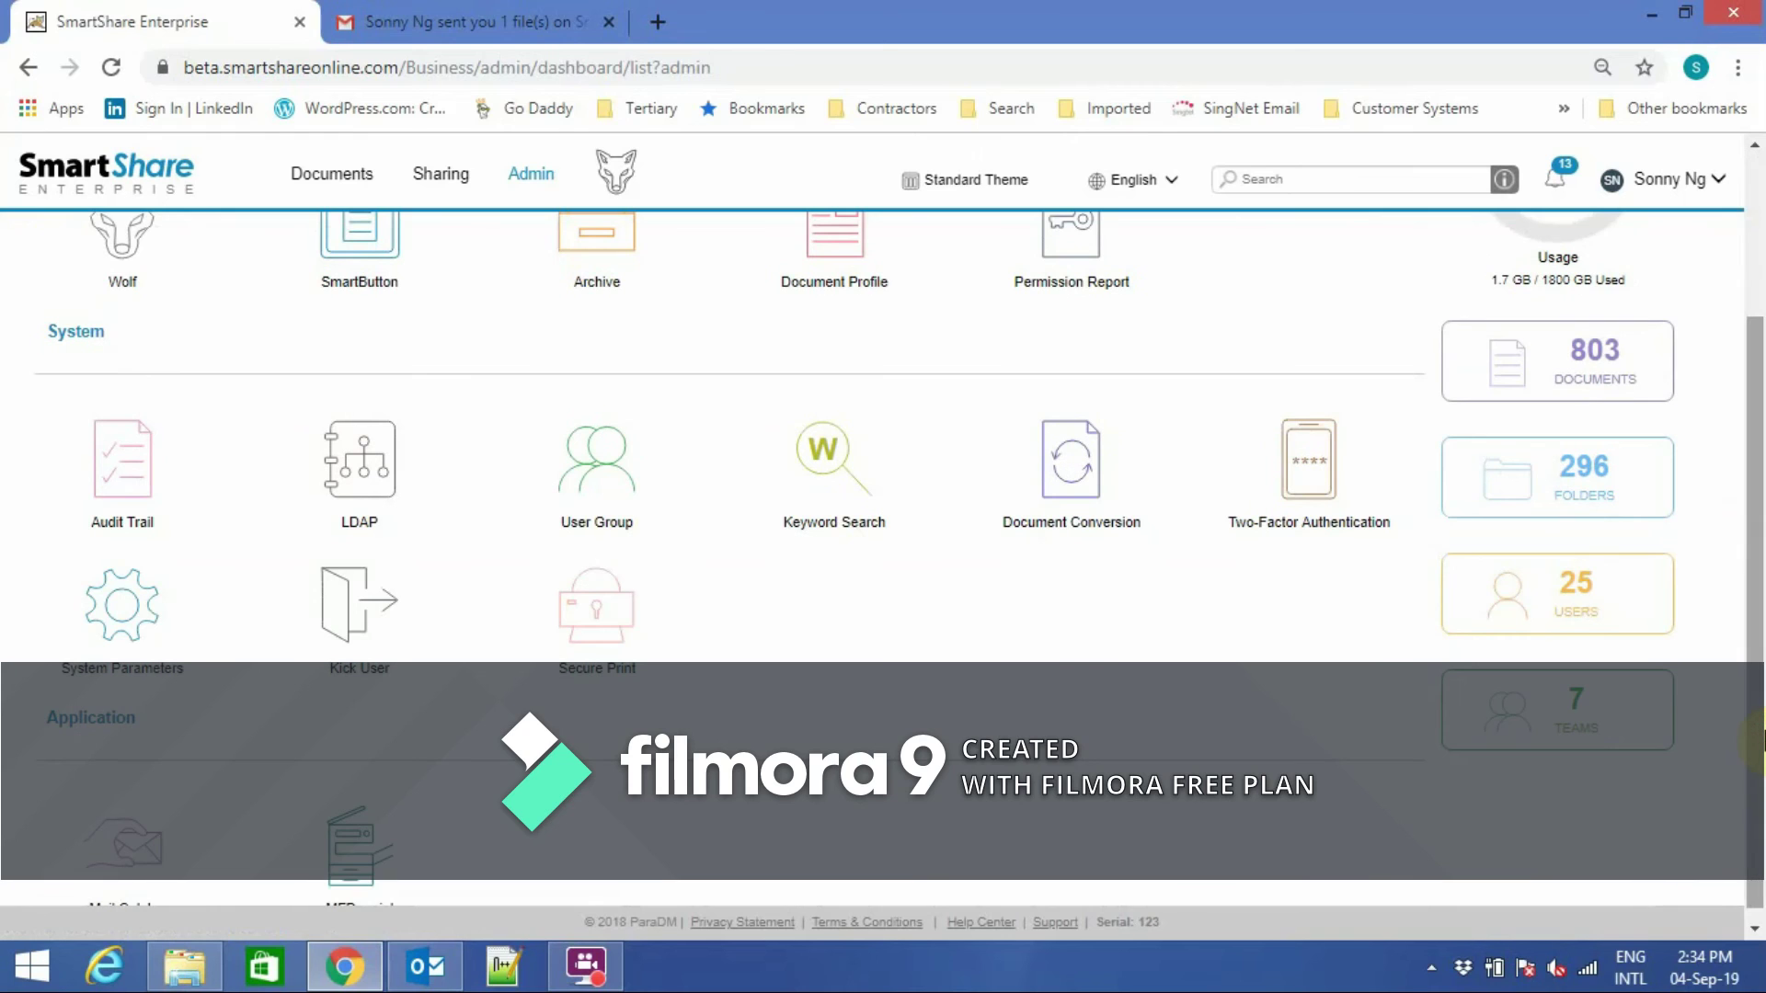
left_click(1315, 483)
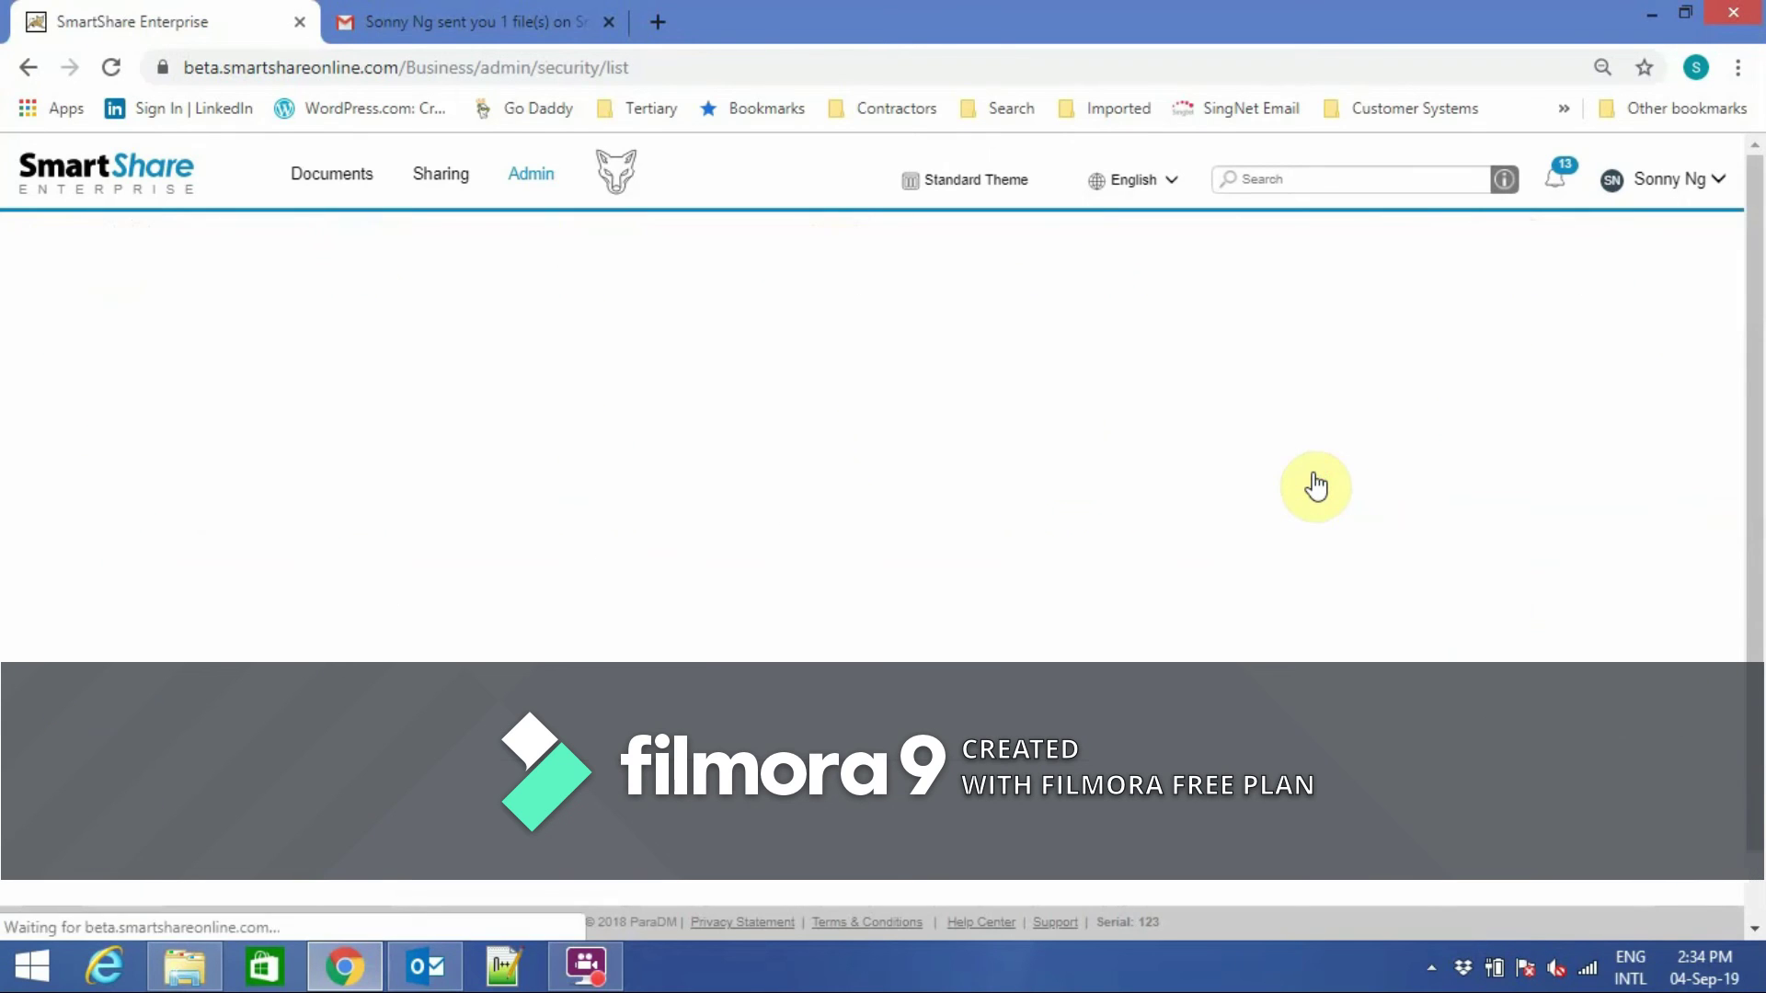
left_click(609, 296)
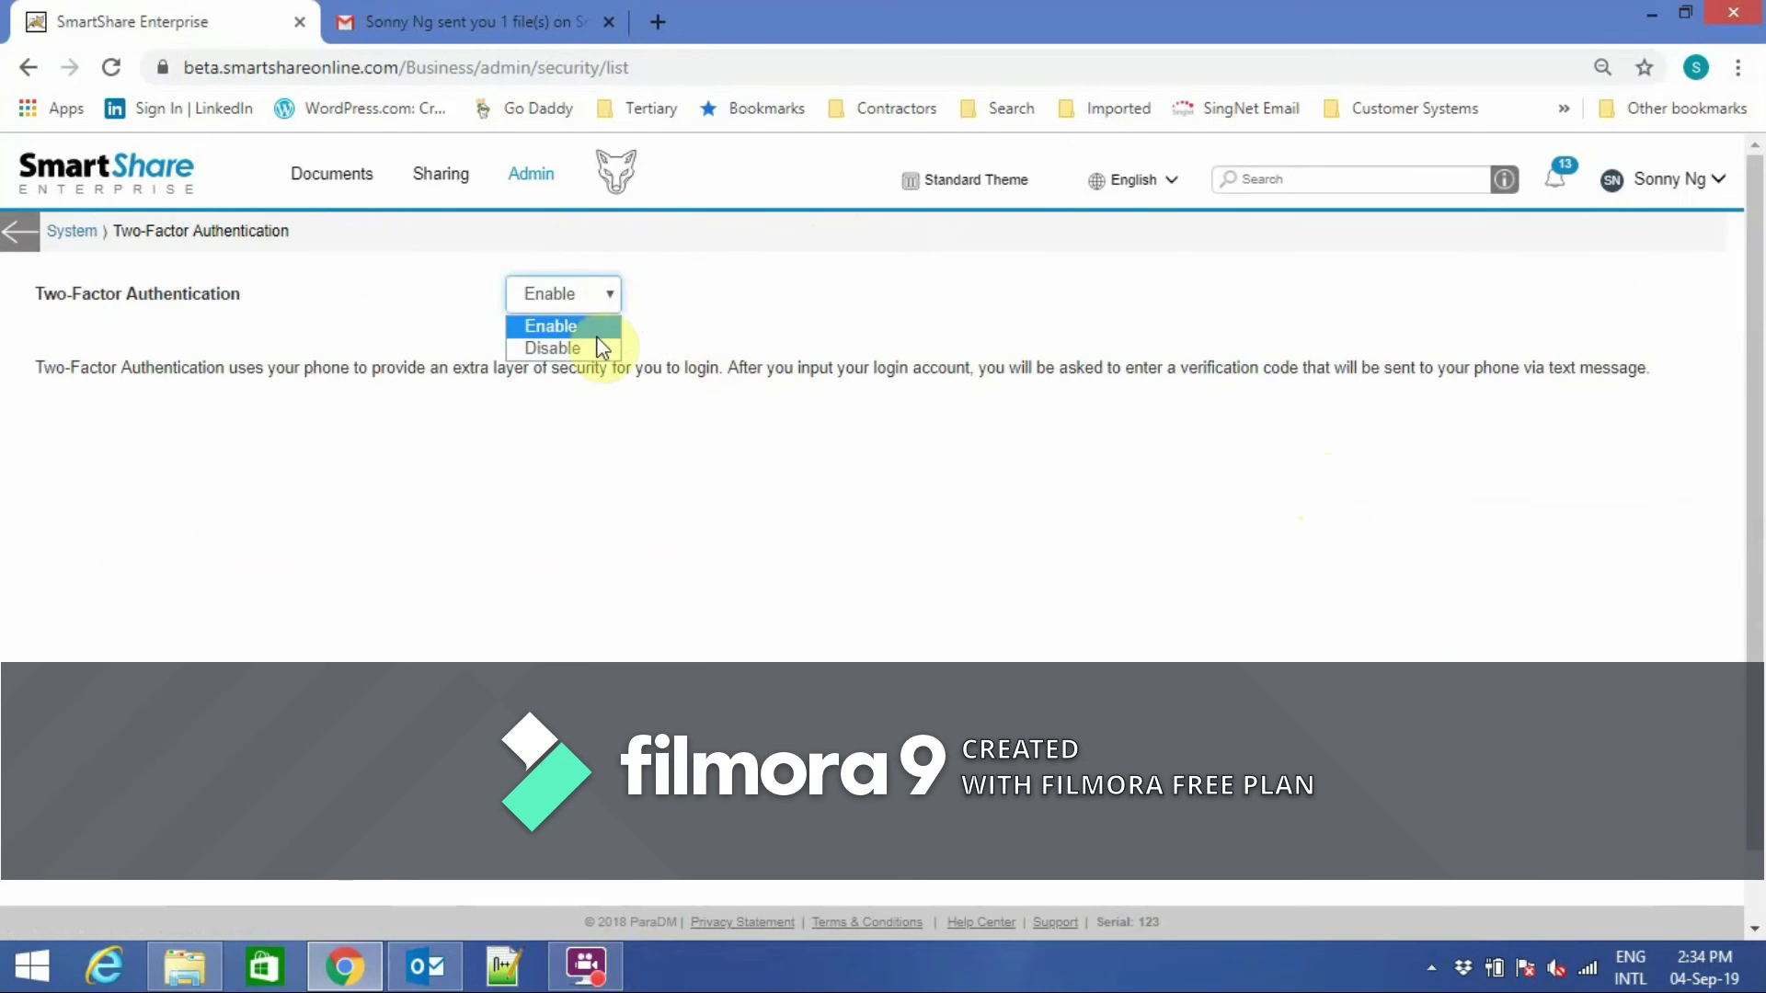
left_click(16, 235)
left_click_drag(1754, 526, 1756, 460)
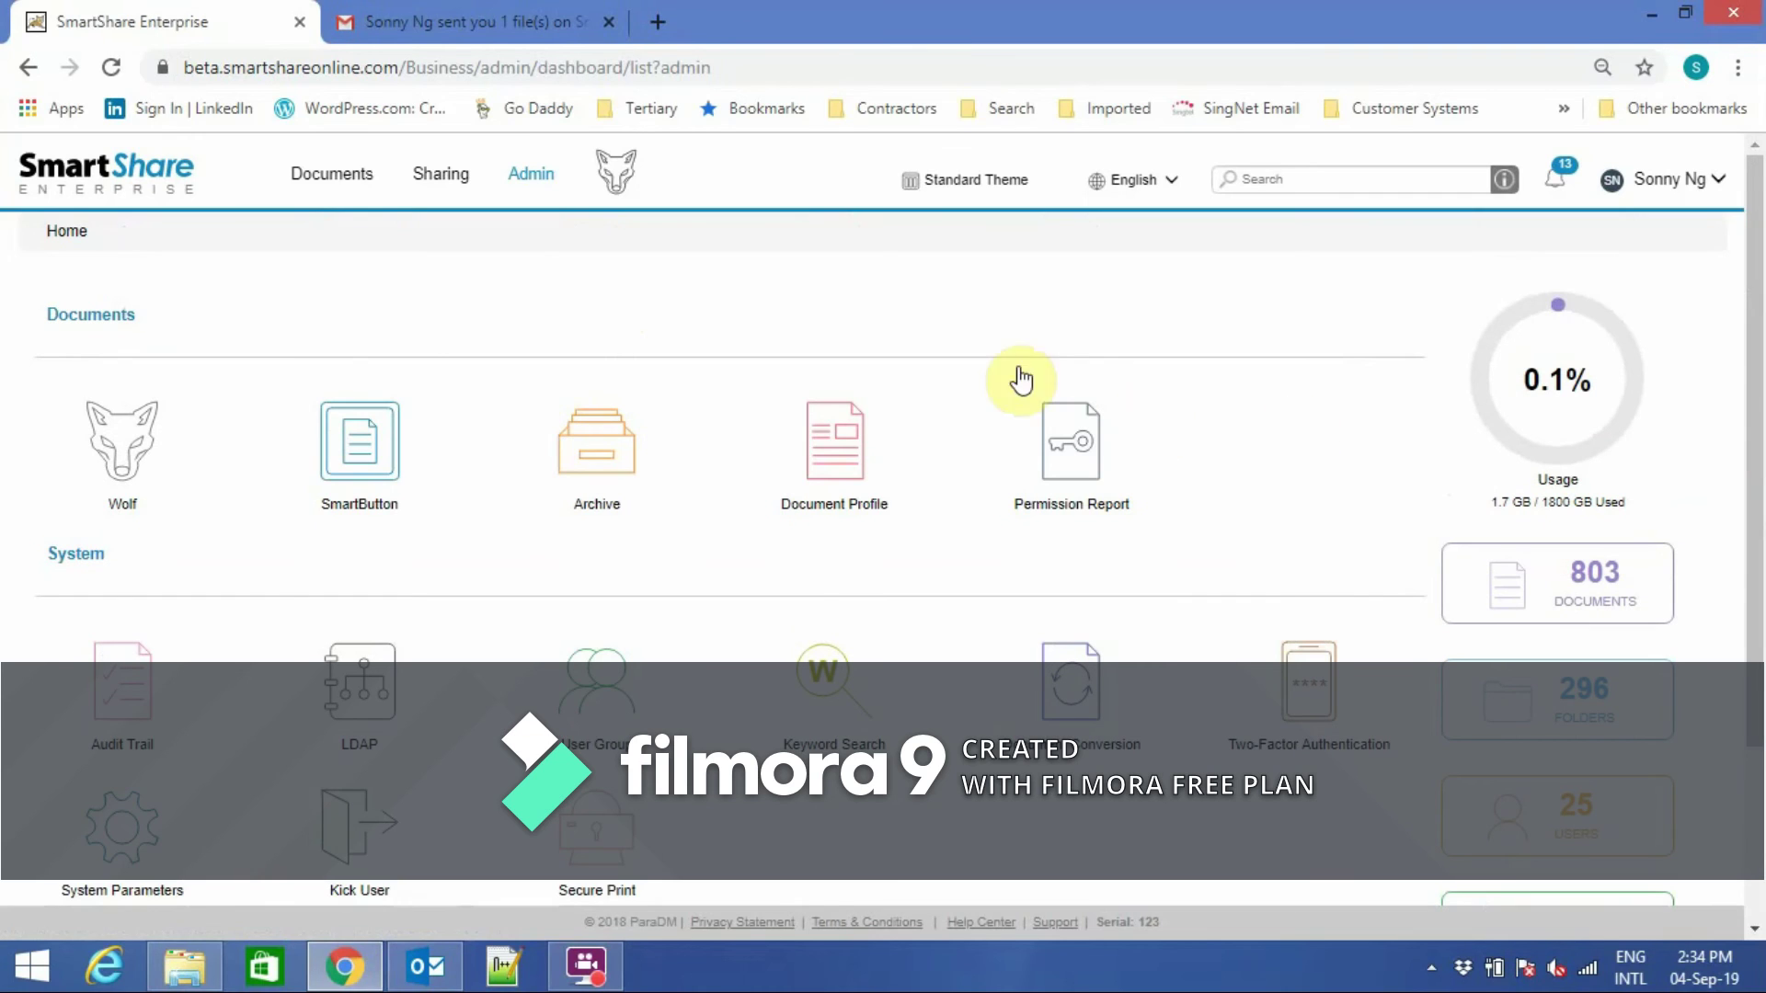
left_click(332, 175)
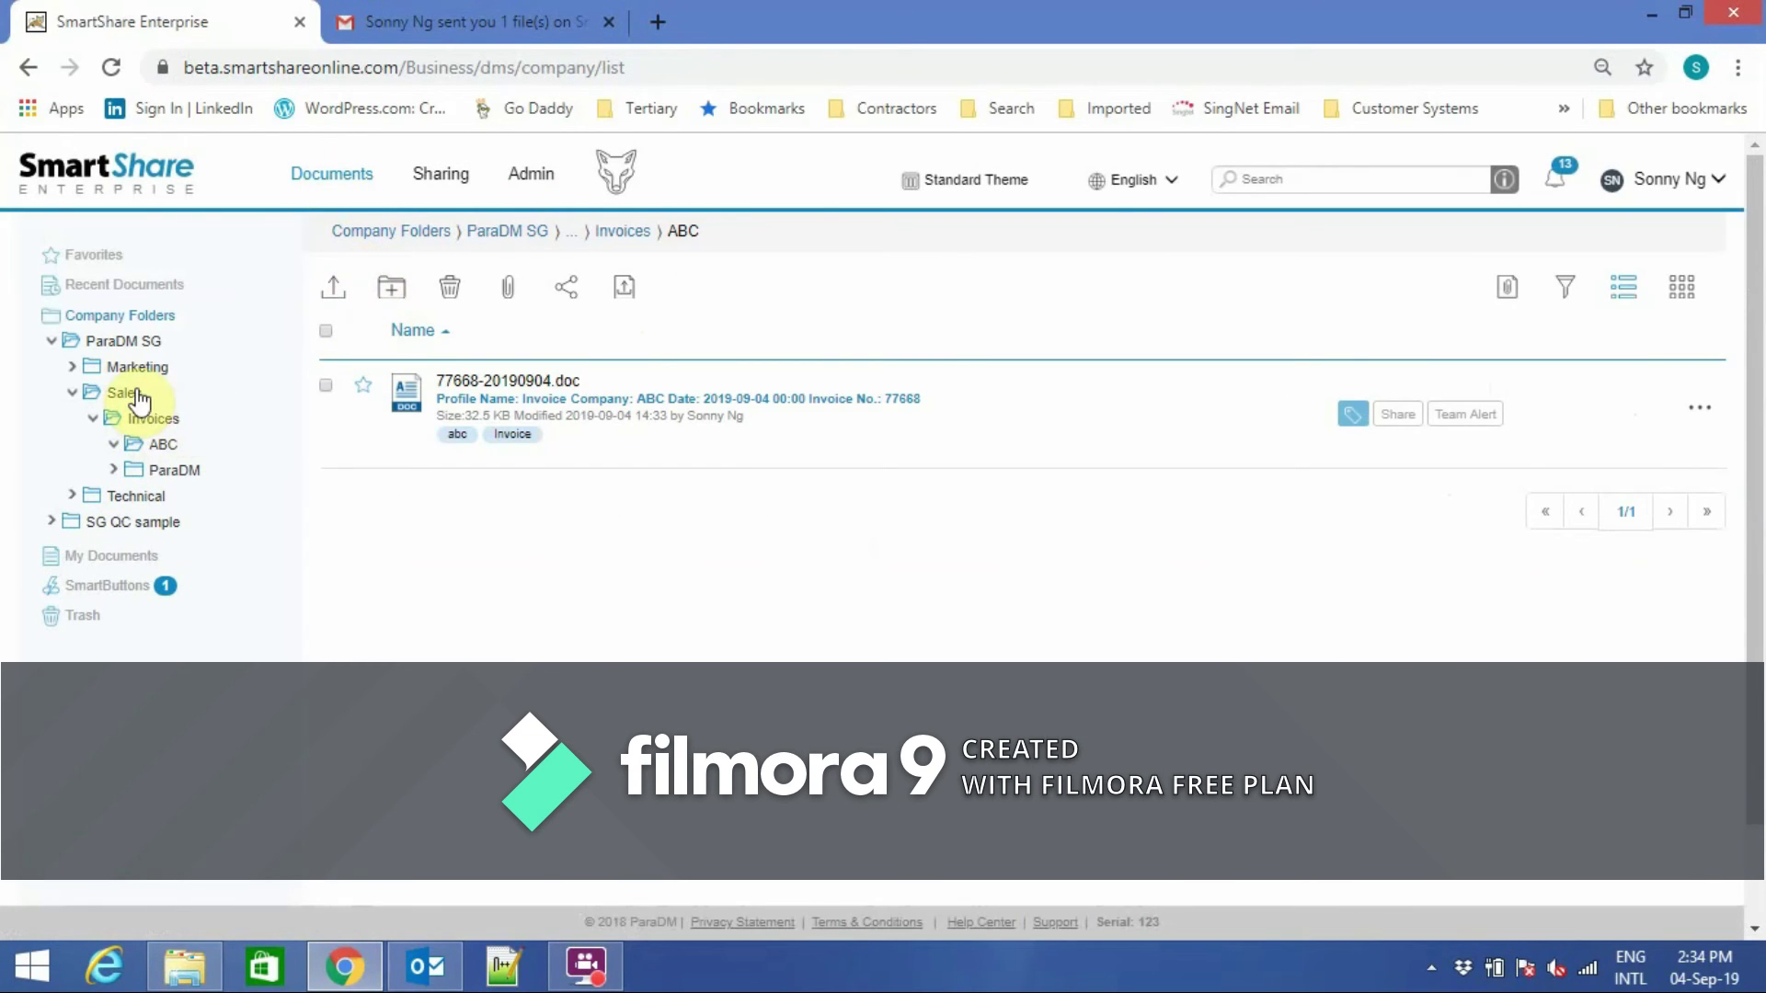
Delete invoice 77668-20190904.doc from ParaDM SG > Sales > Invoices > ABC.
left_click(128, 344)
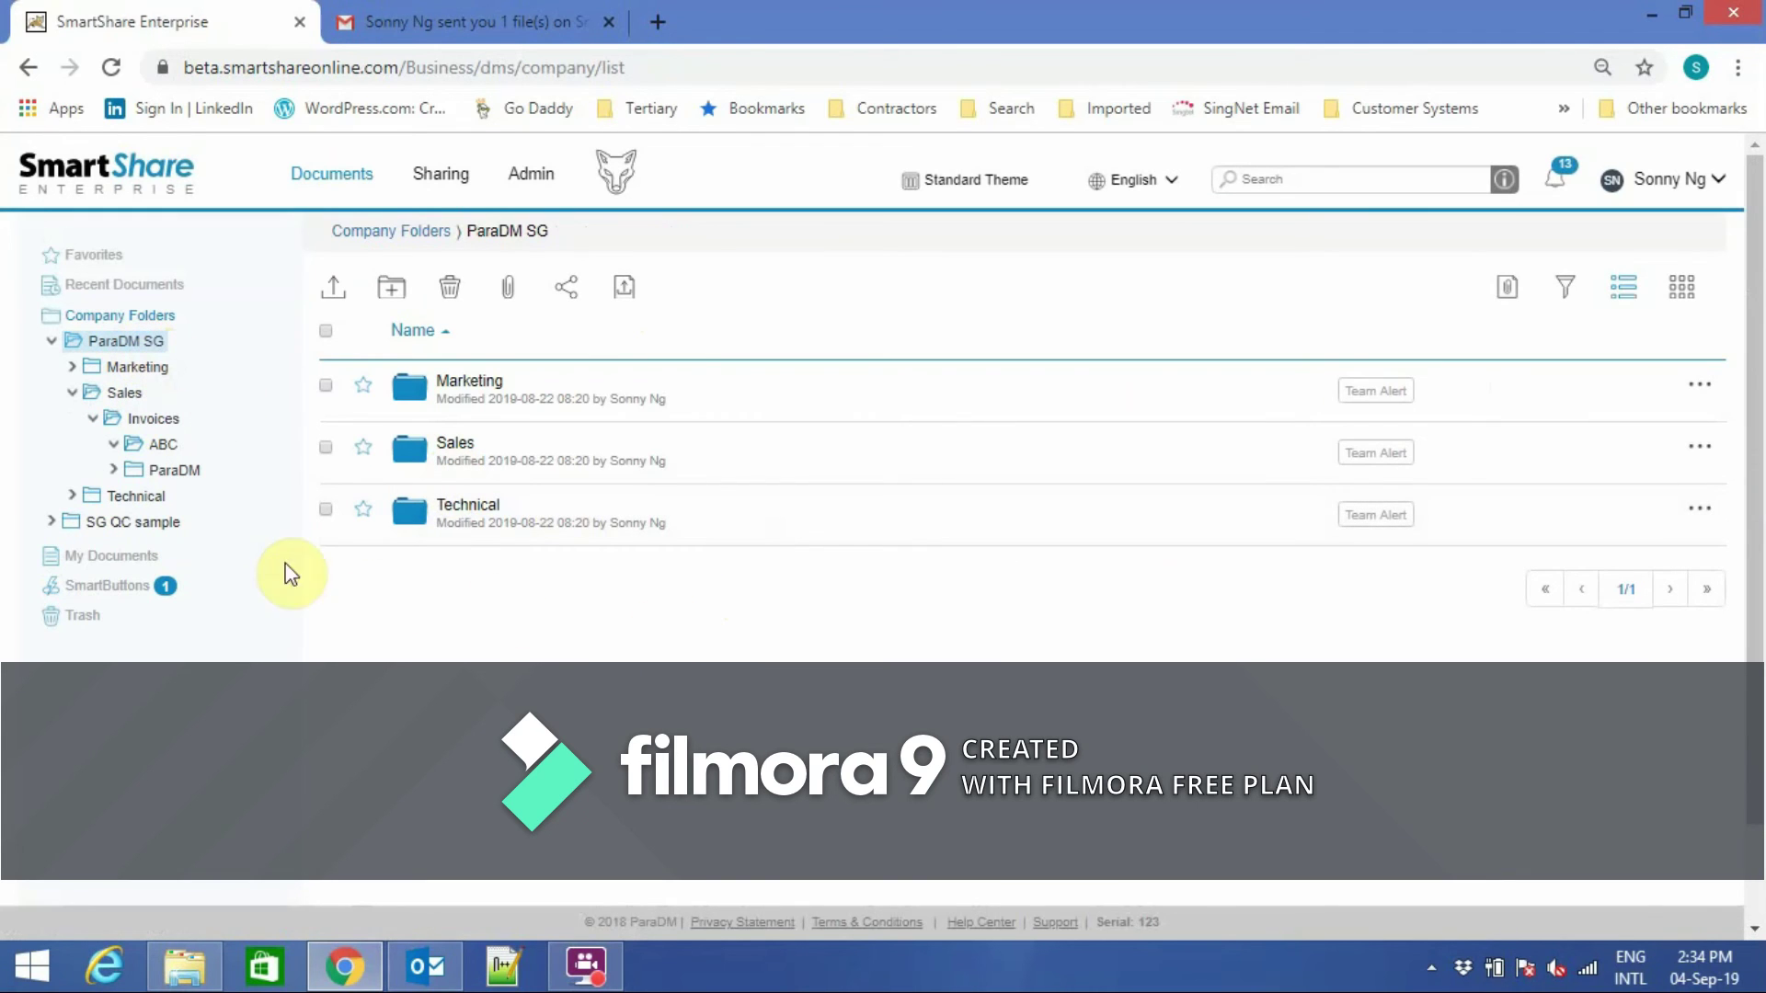
left_click(162, 447)
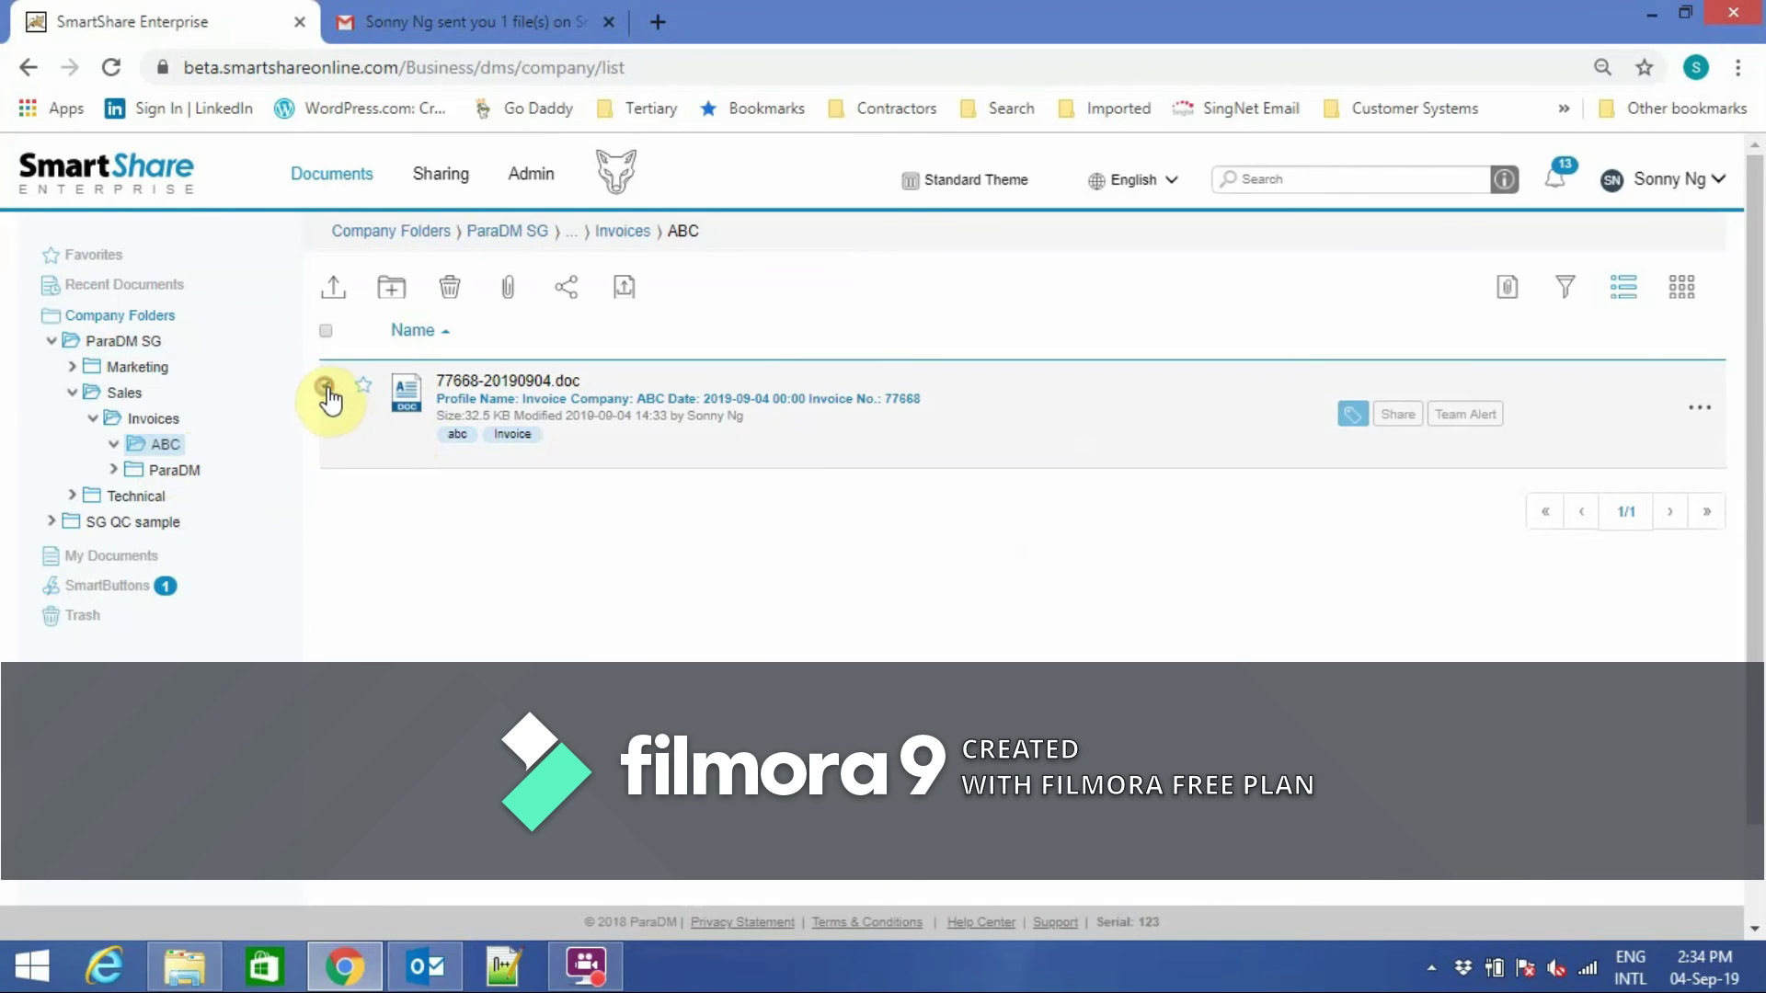
left_click(450, 289)
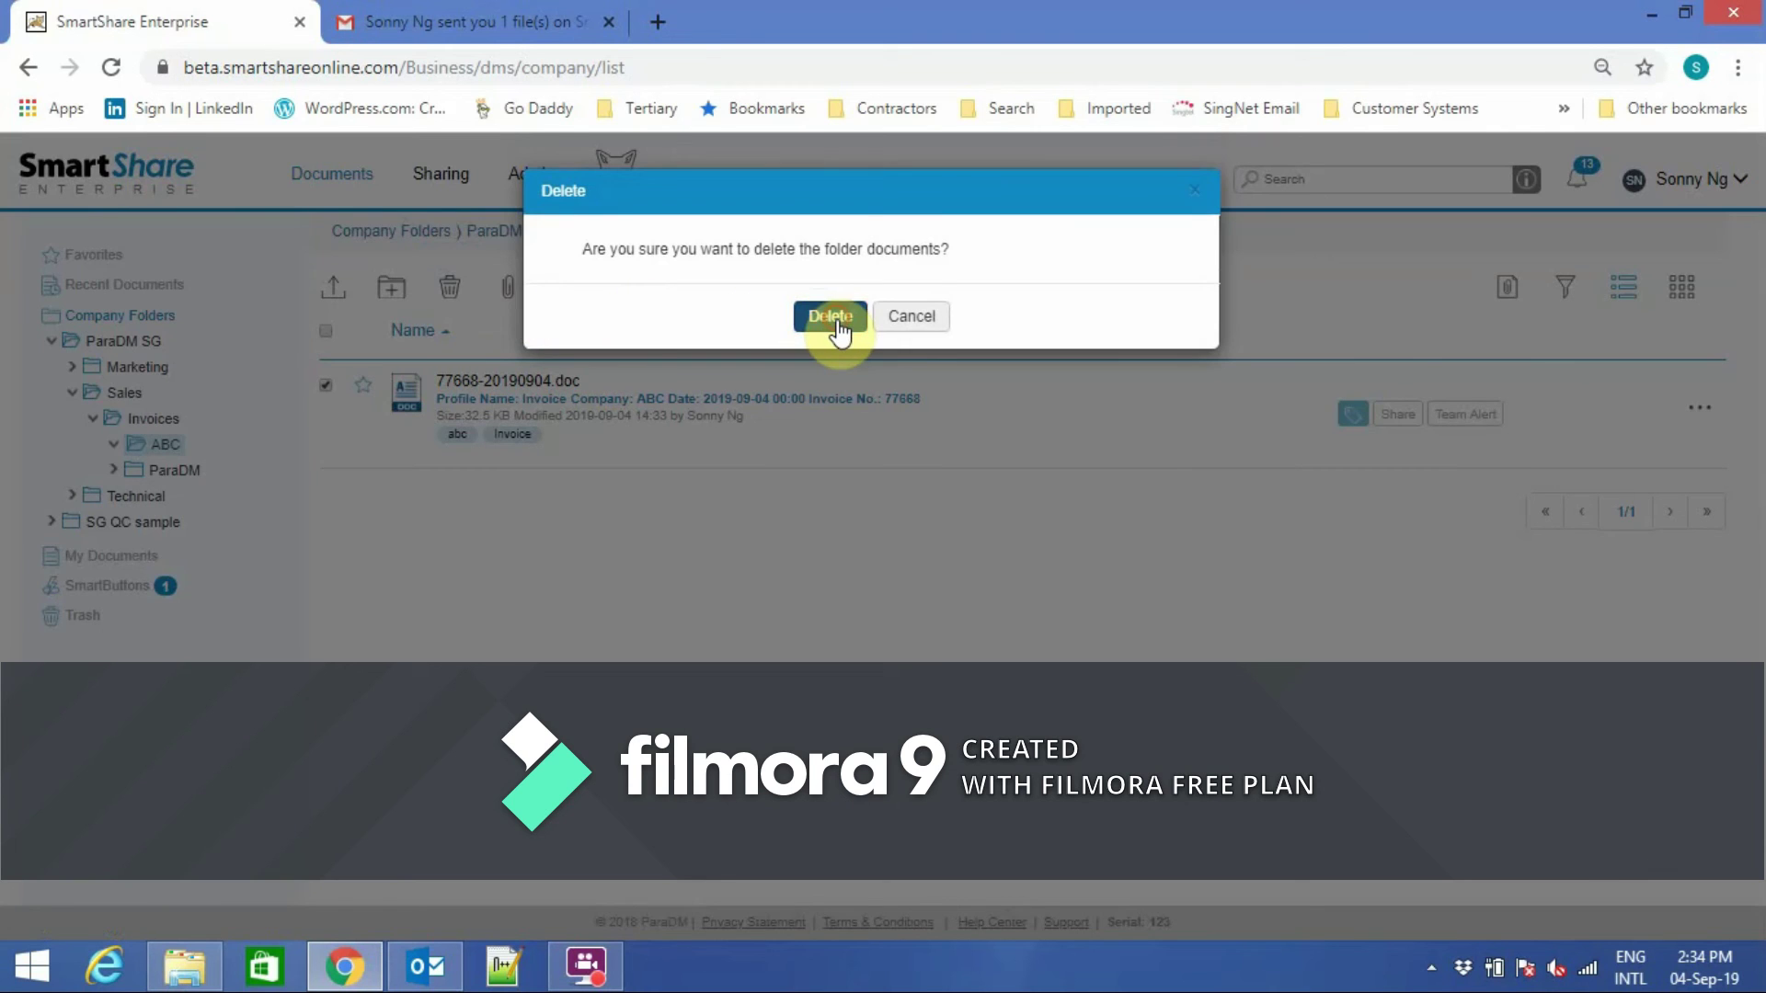
left_click(833, 319)
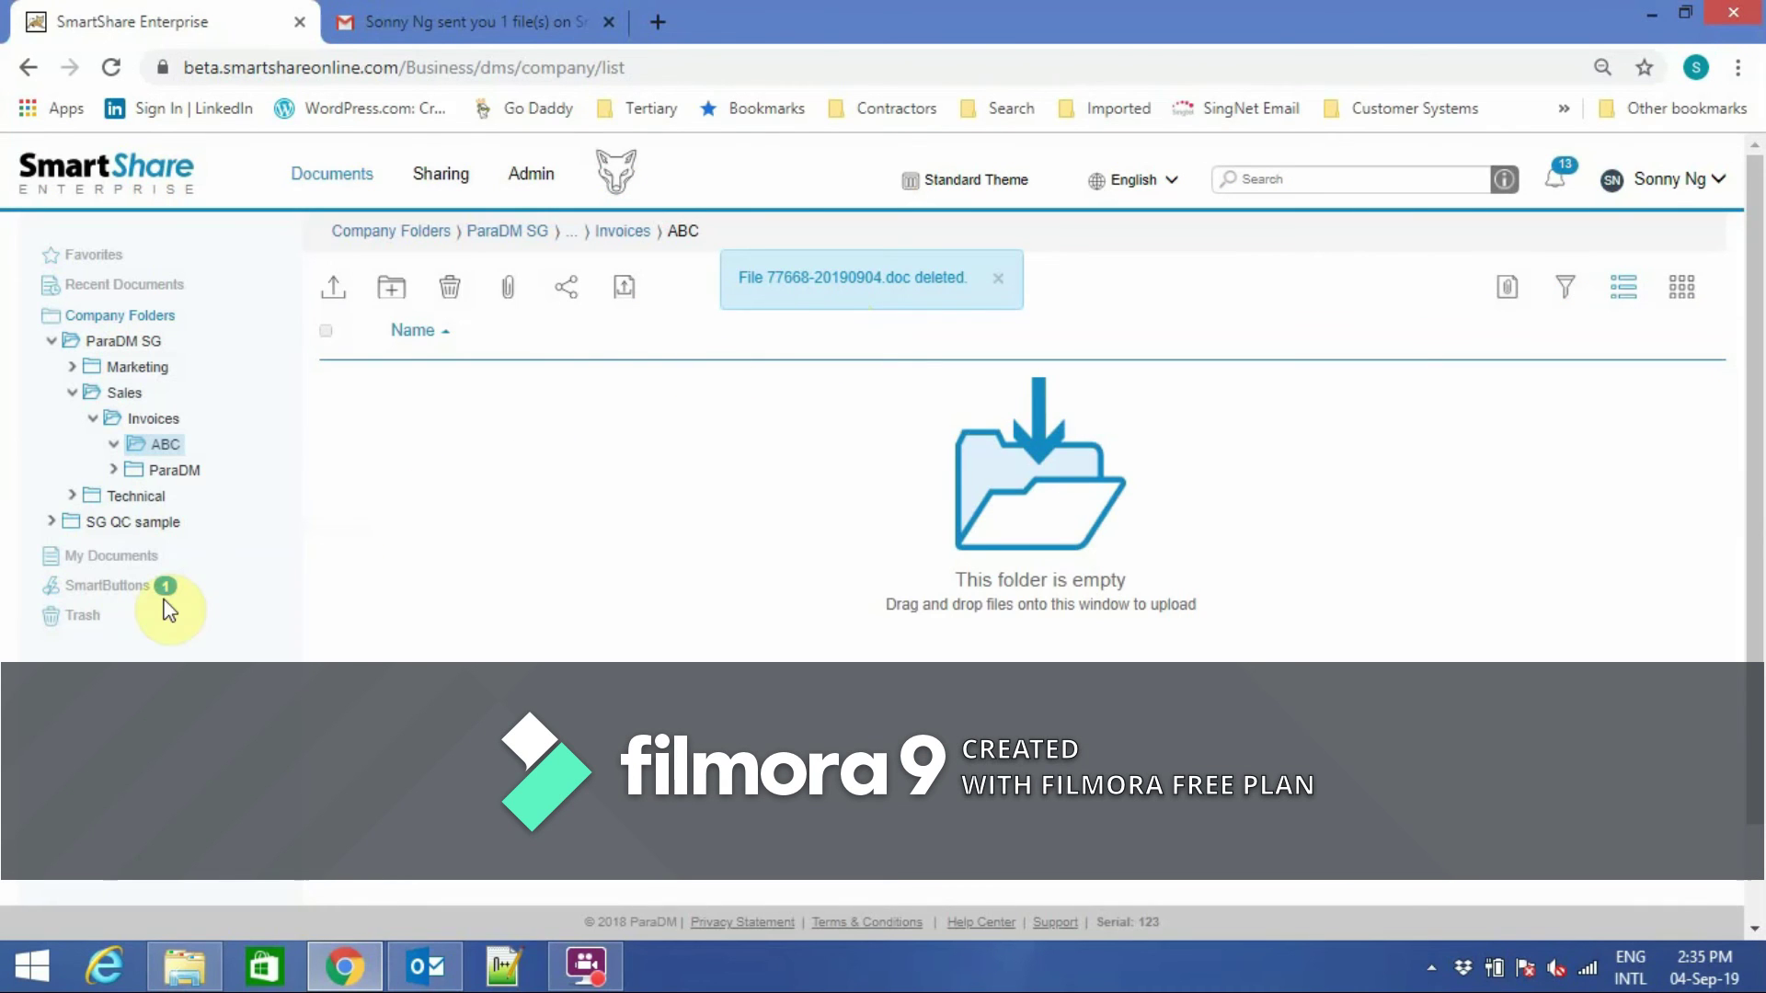
Restore 77668-20190904.doc from Trash, then return to Company Folders > ParaDM SG.
left_click(95, 616)
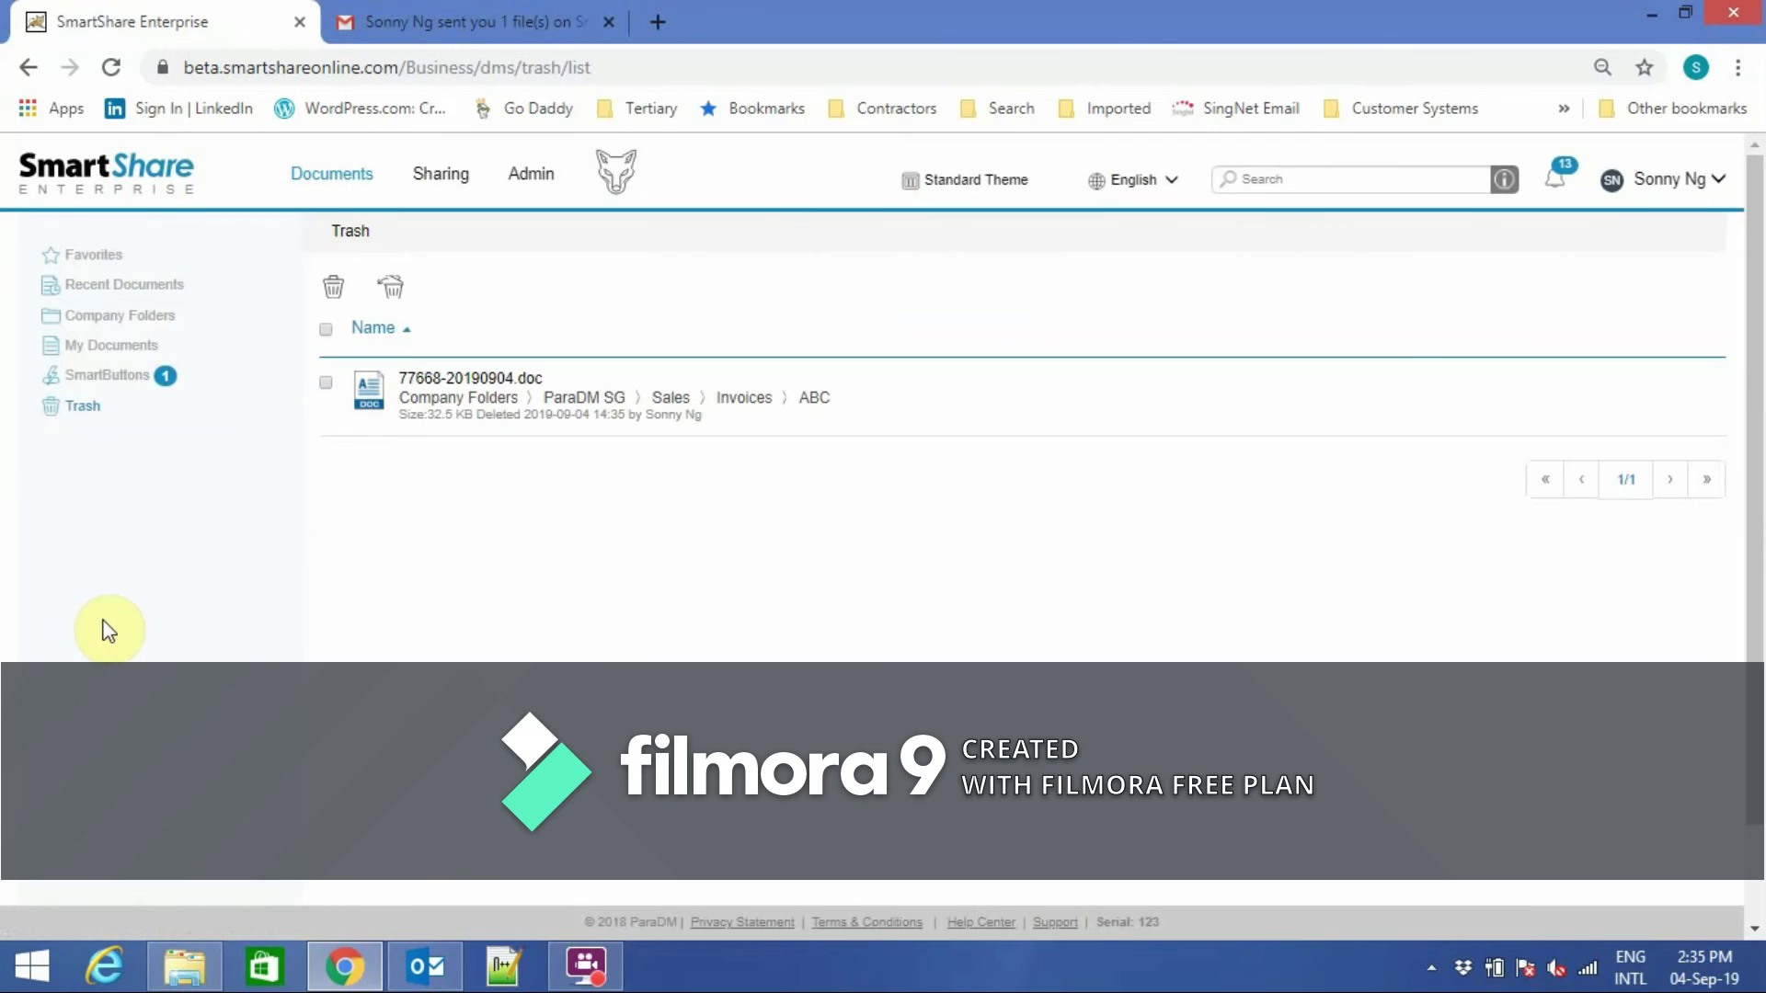
left_click(326, 381)
left_click(392, 299)
left_click(830, 315)
left_click(118, 316)
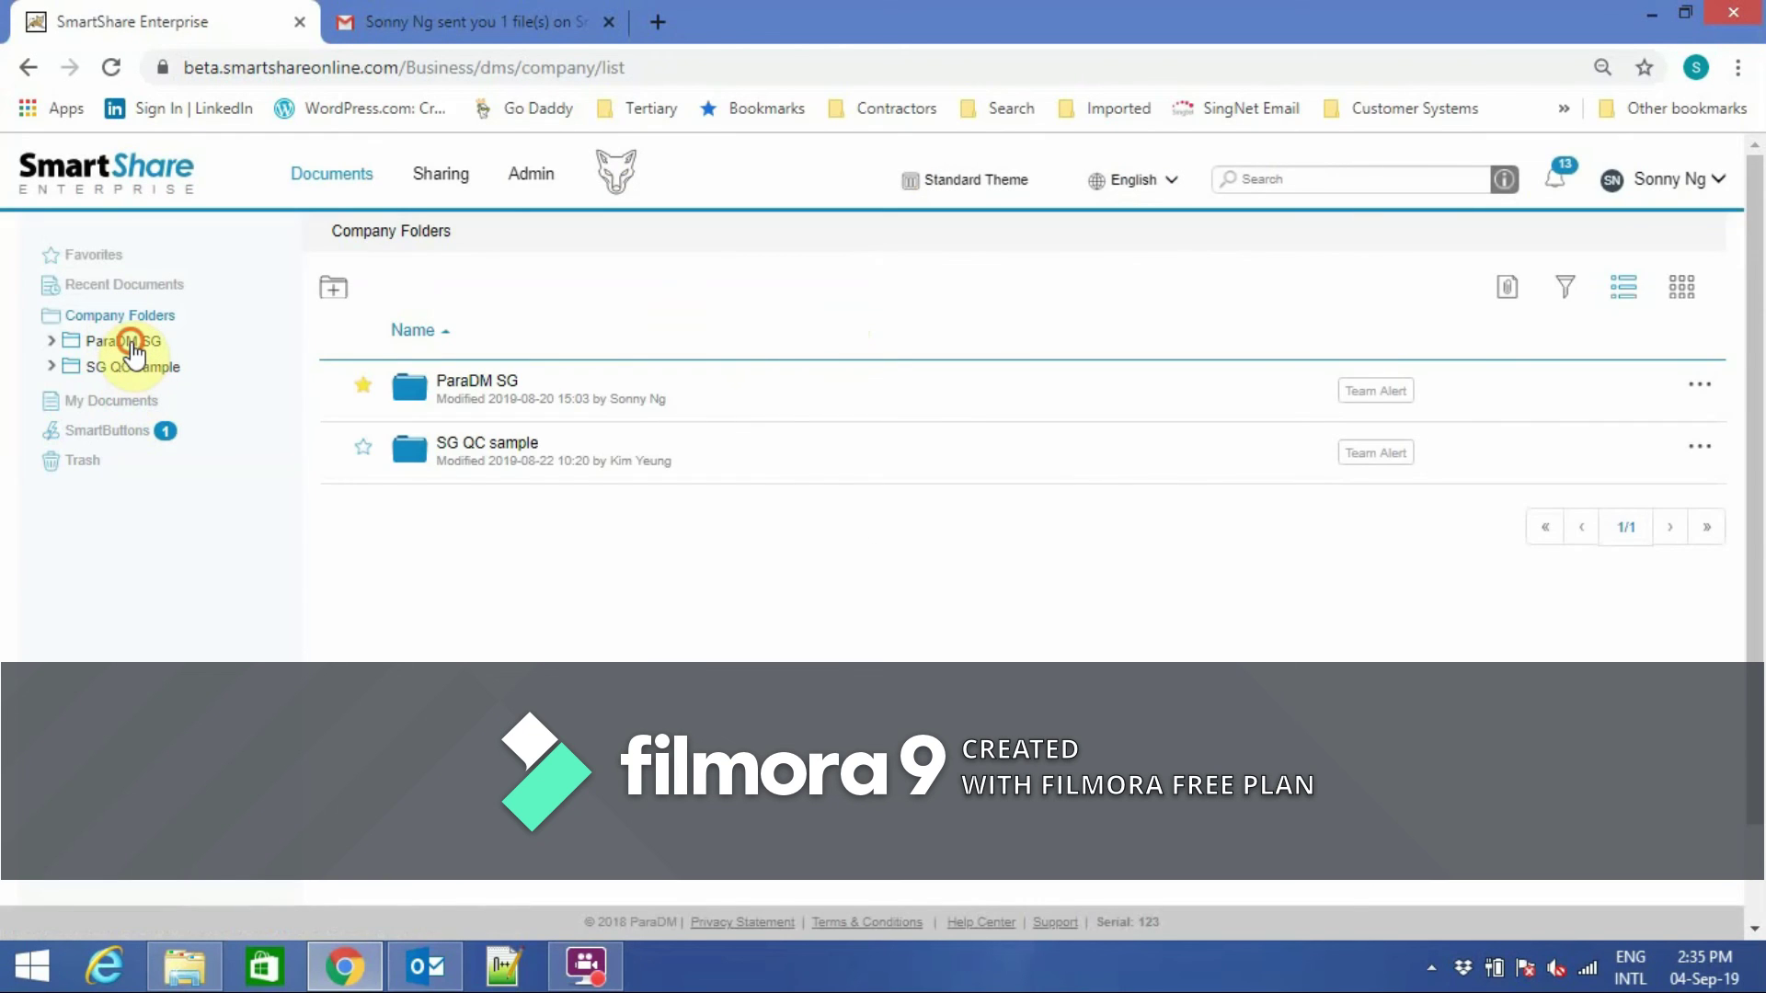
left_click(132, 346)
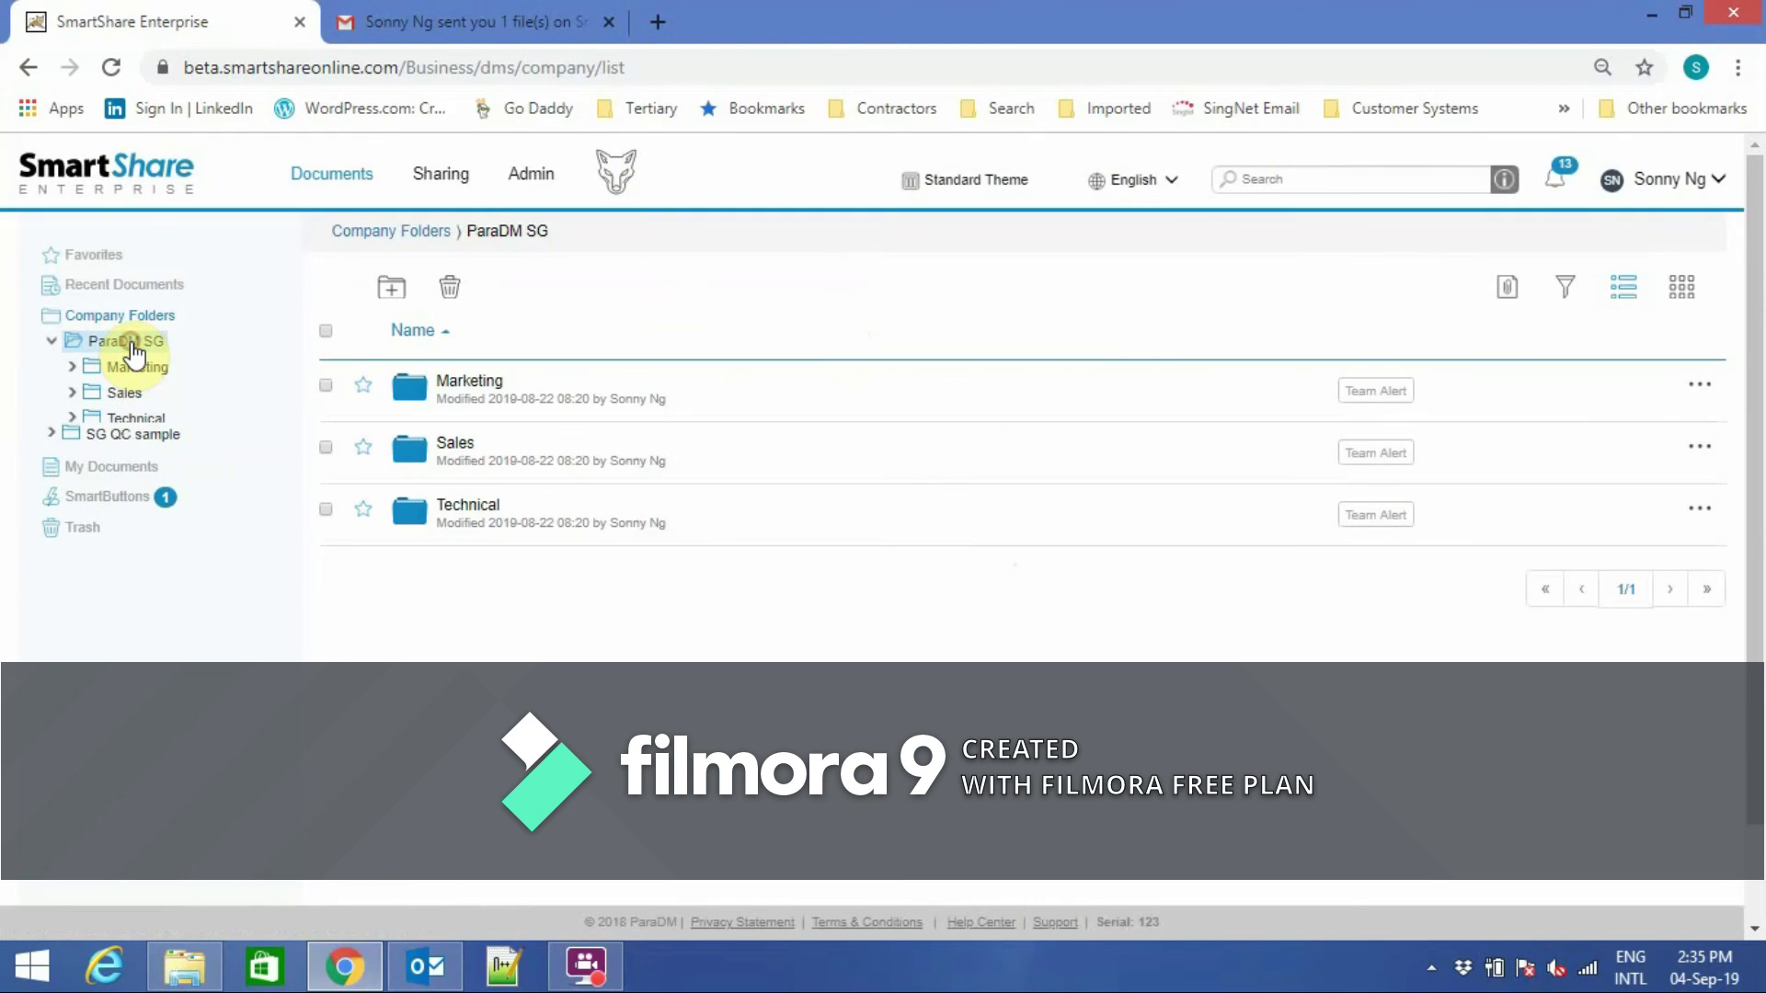
Open the ParaDM SG Marketing folder and review the recent notifications panel.
left_click(478, 382)
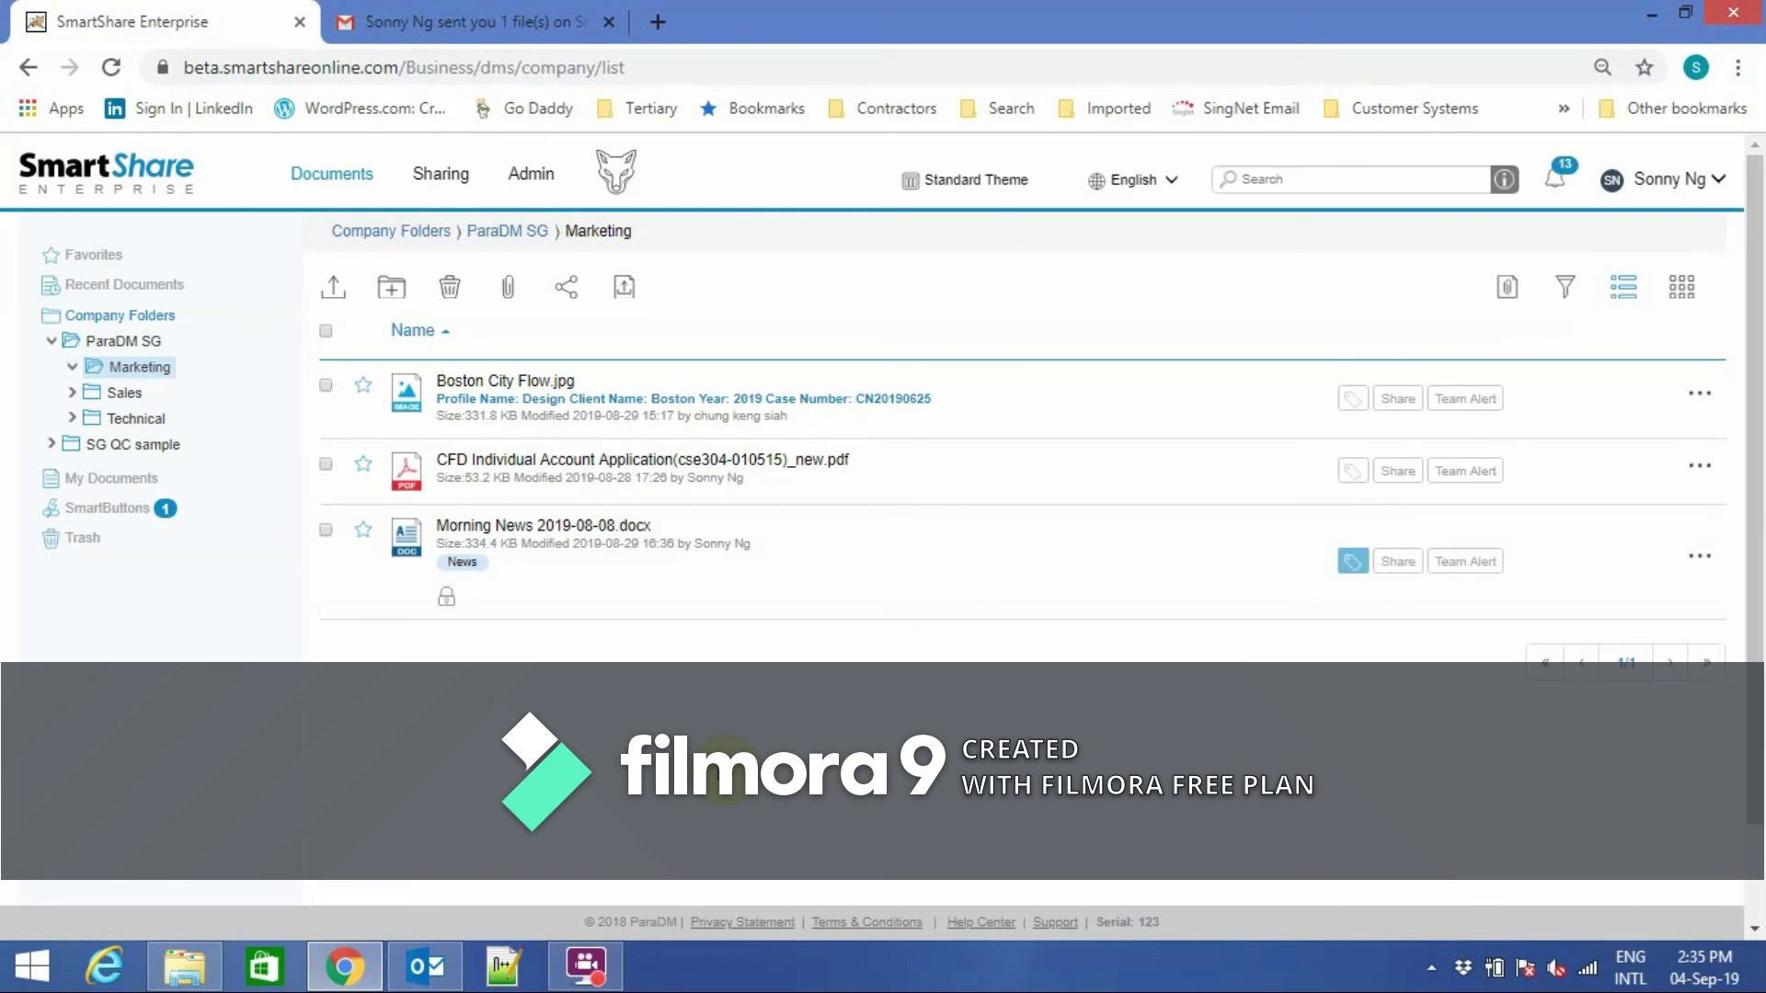
left_click(1566, 175)
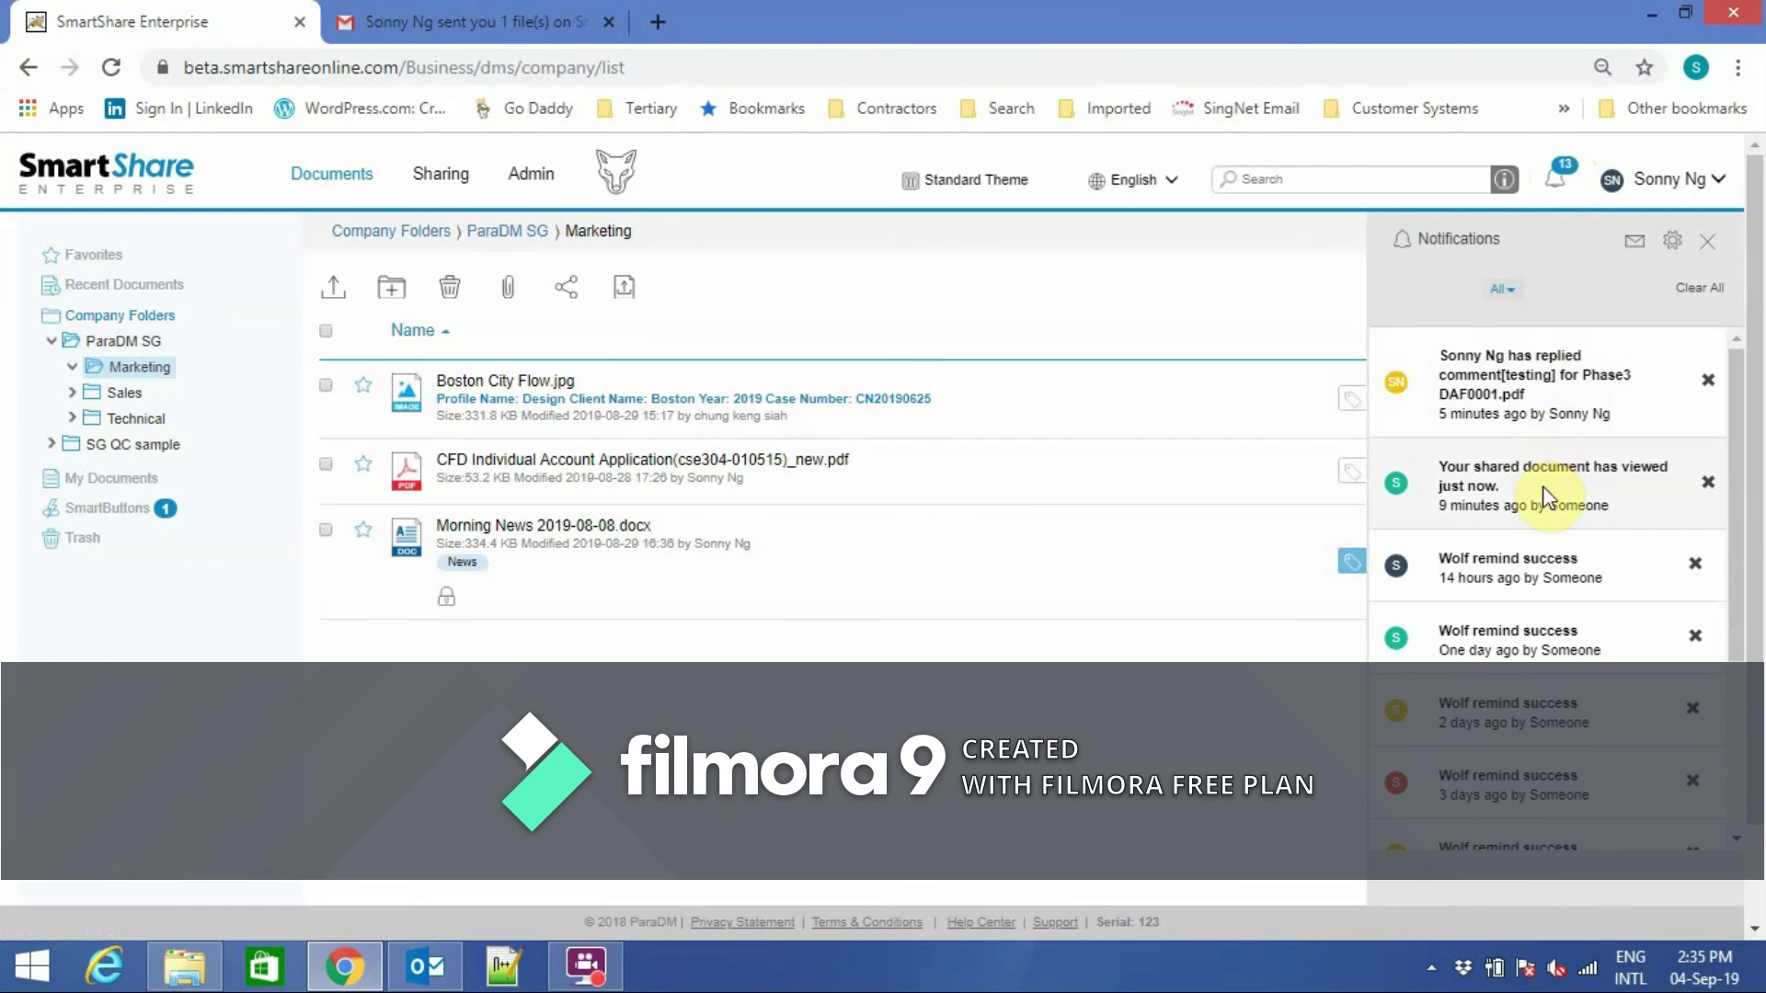
left_click_drag(1736, 539, 1736, 502)
left_click(1706, 248)
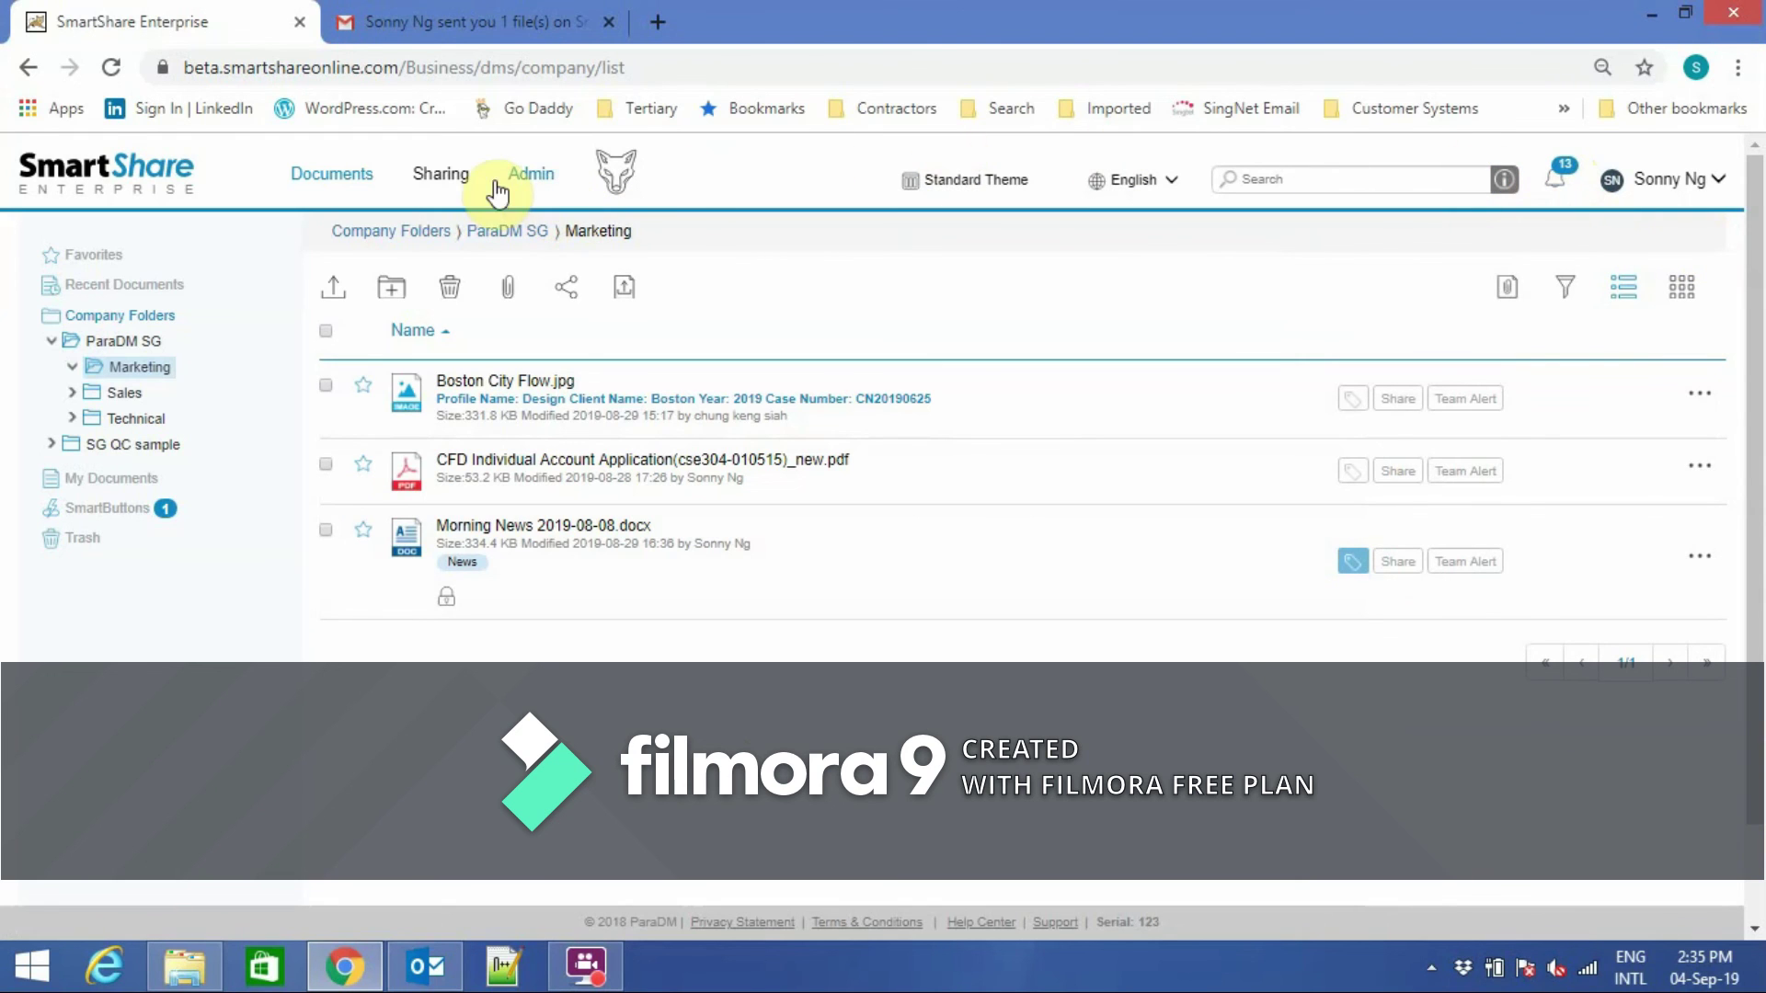
left_click(451, 177)
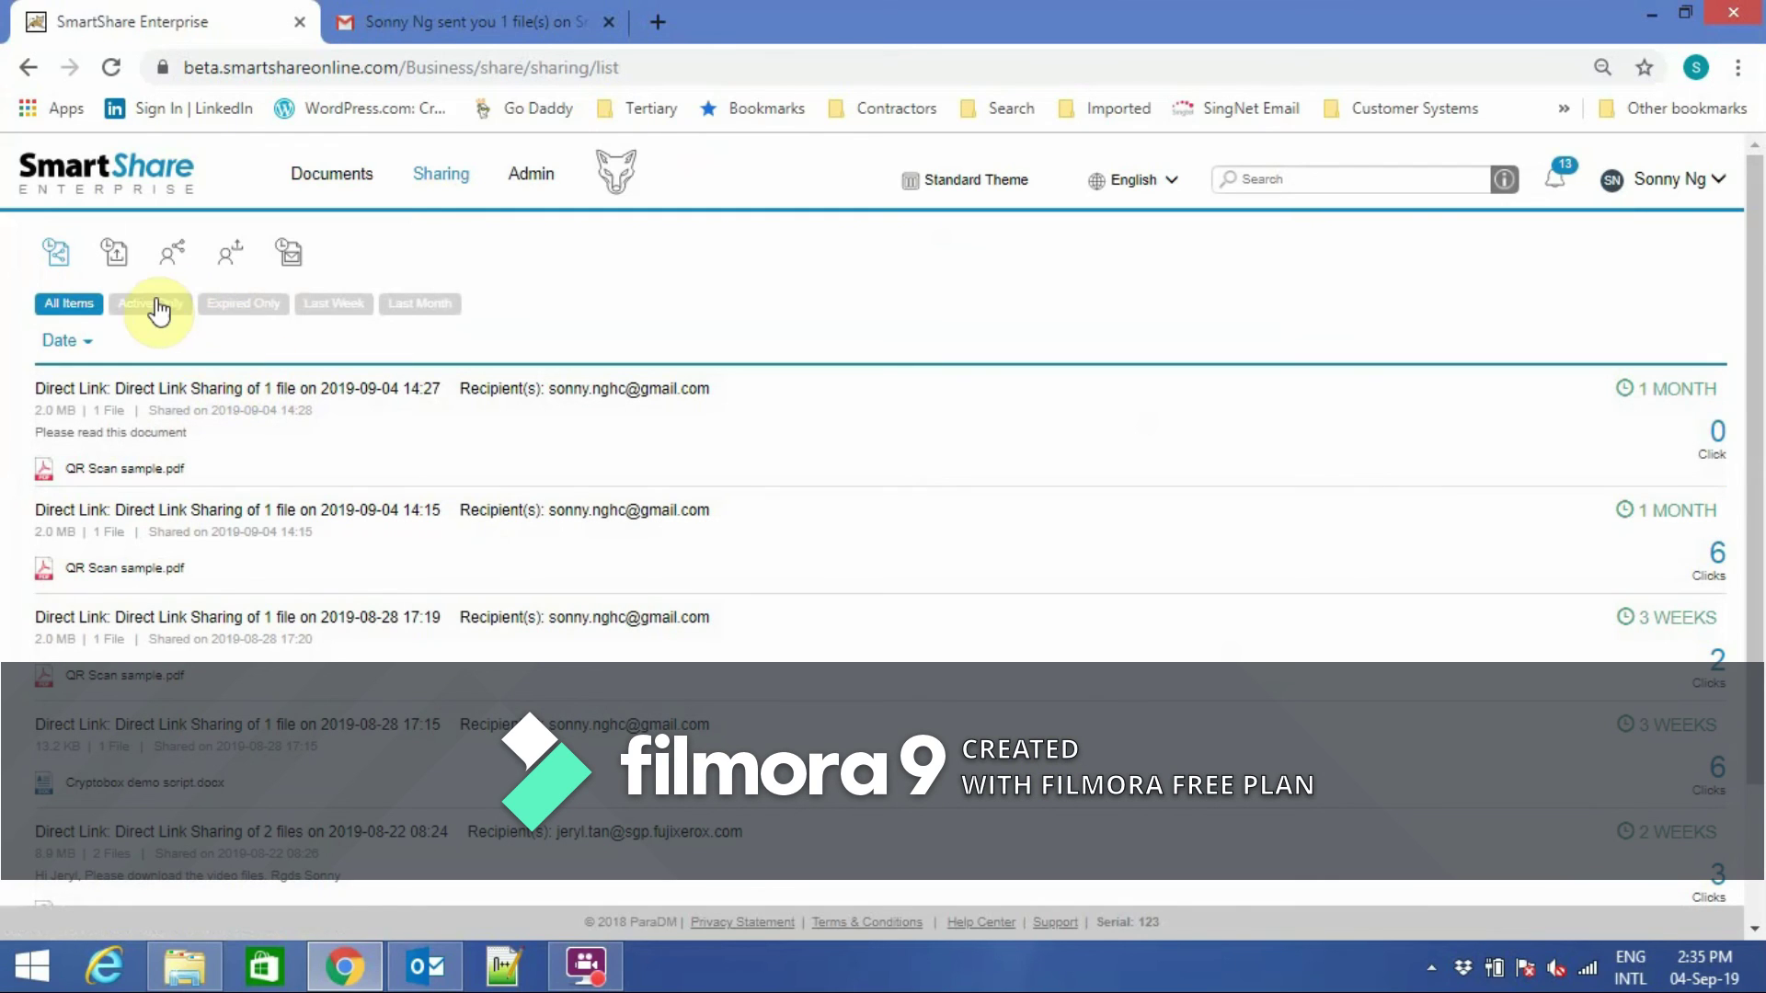
left_click(113, 265)
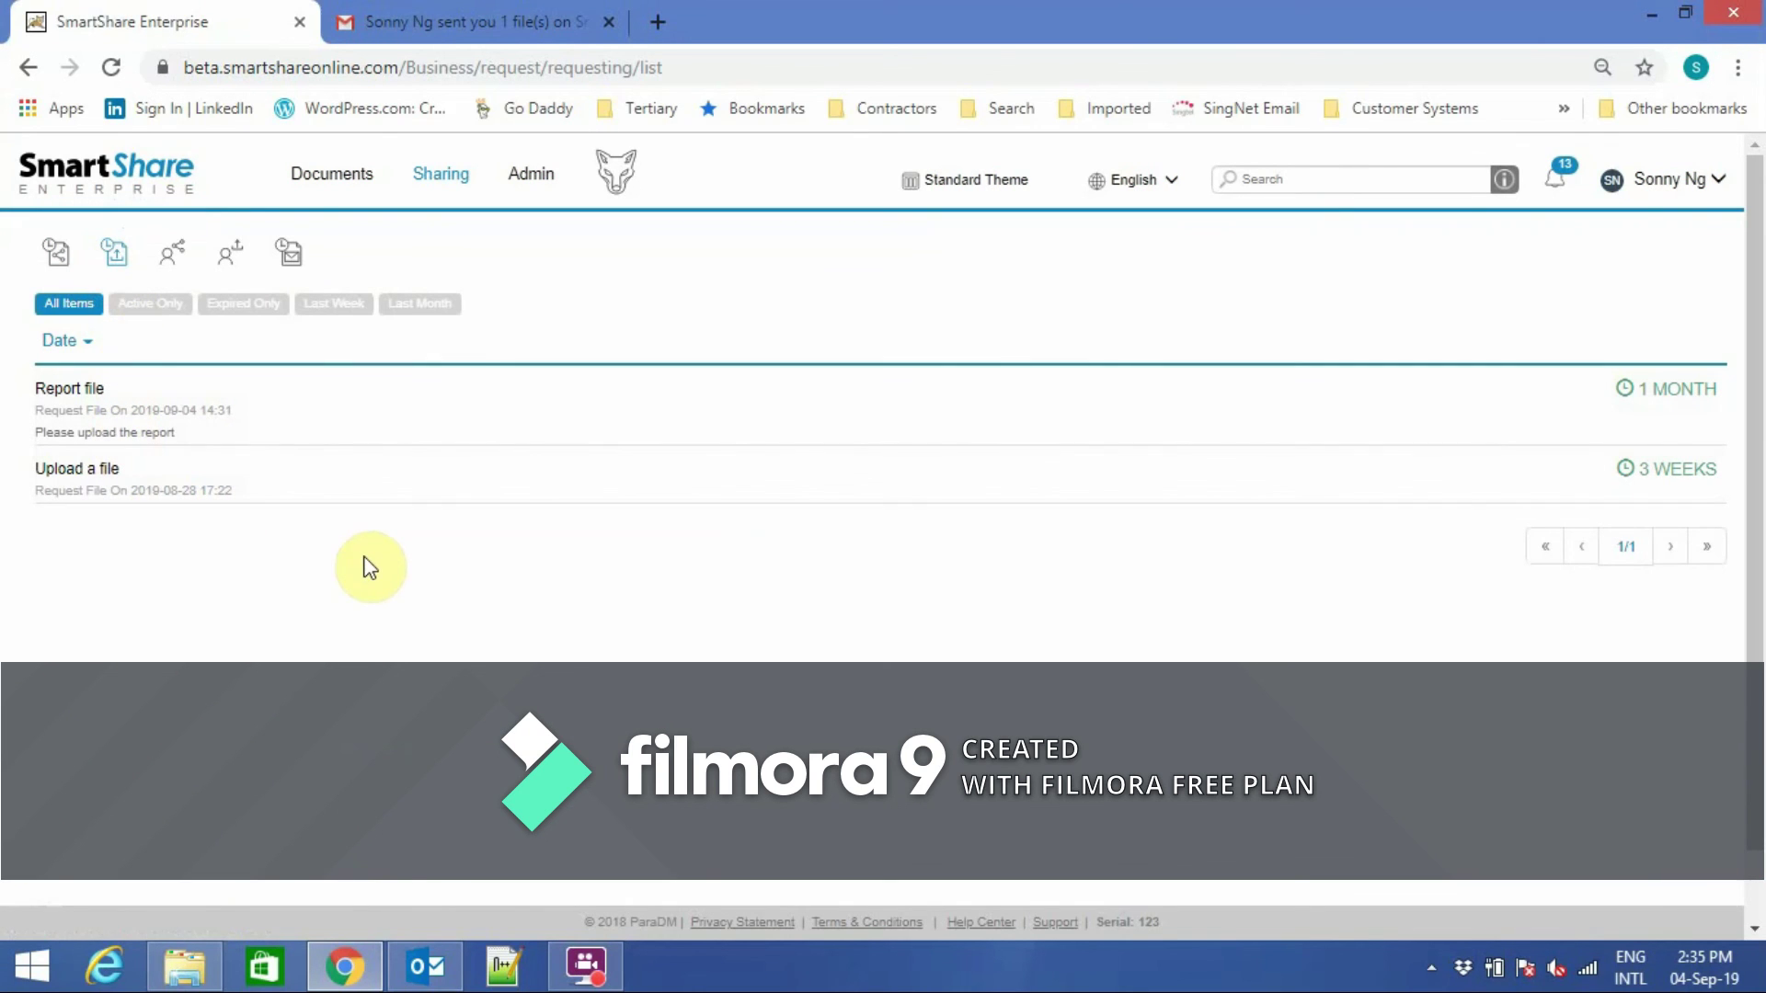
left_click(333, 176)
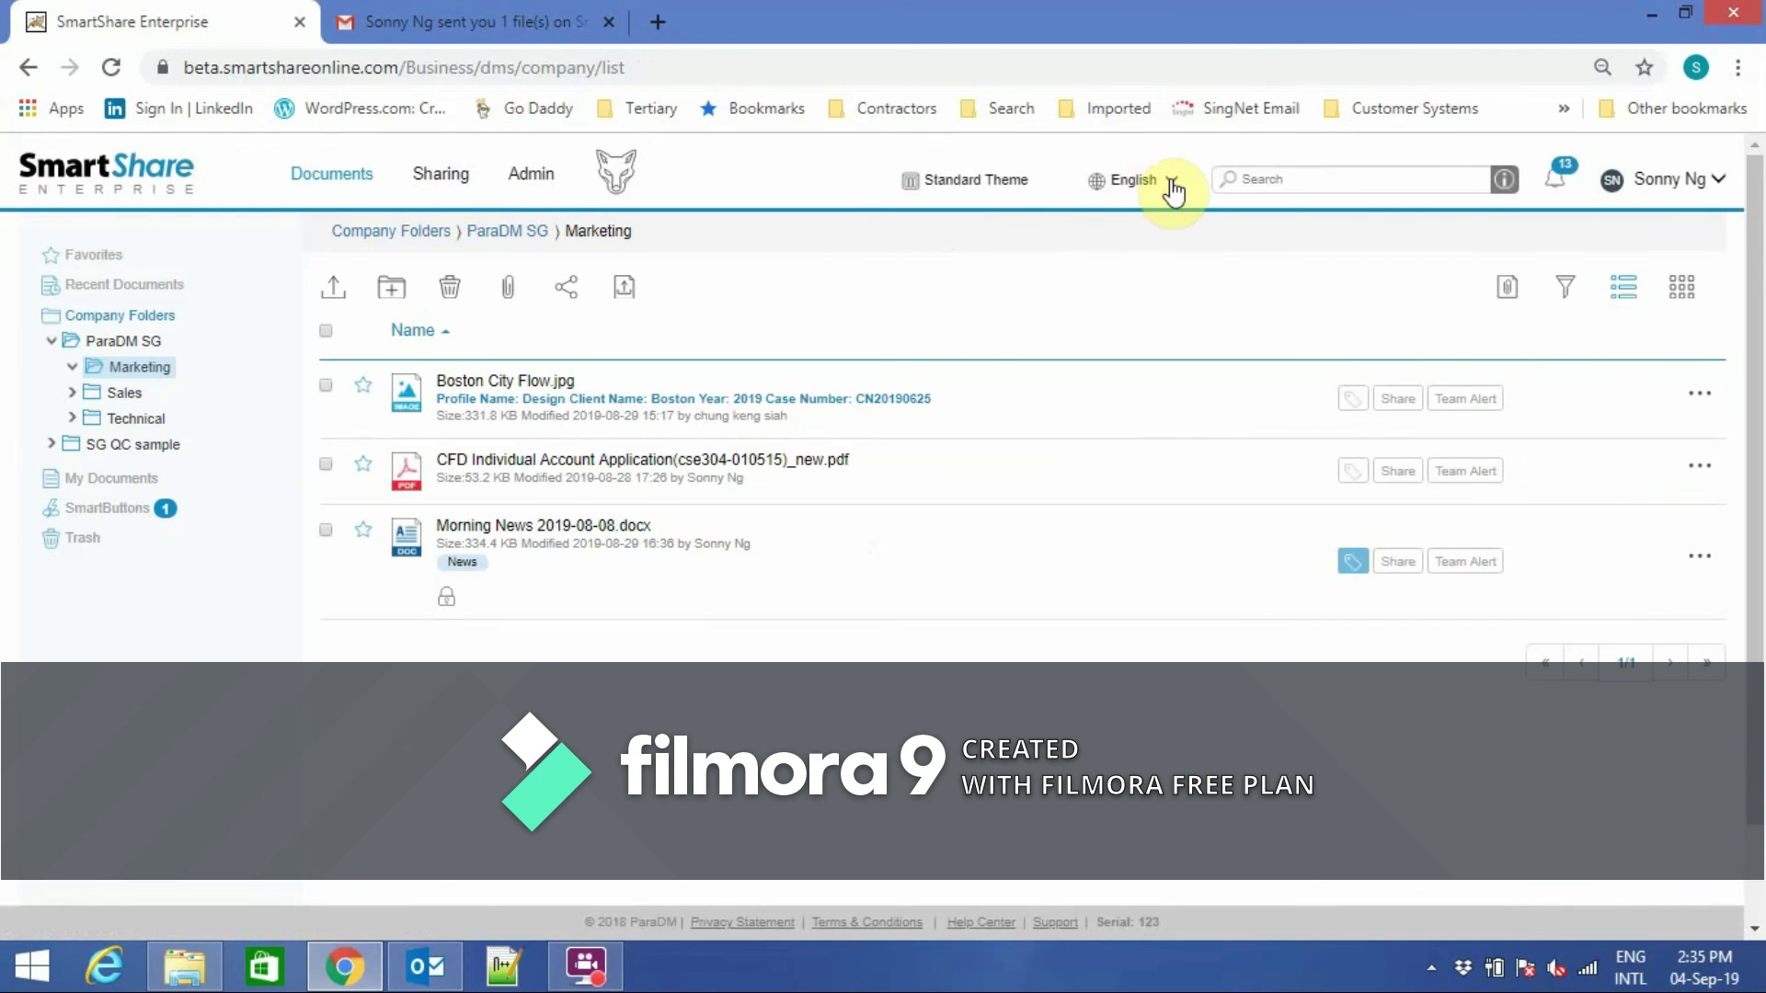
Switch the interface to Traditional Chinese, back to English, then start logging out.
left_click(1172, 181)
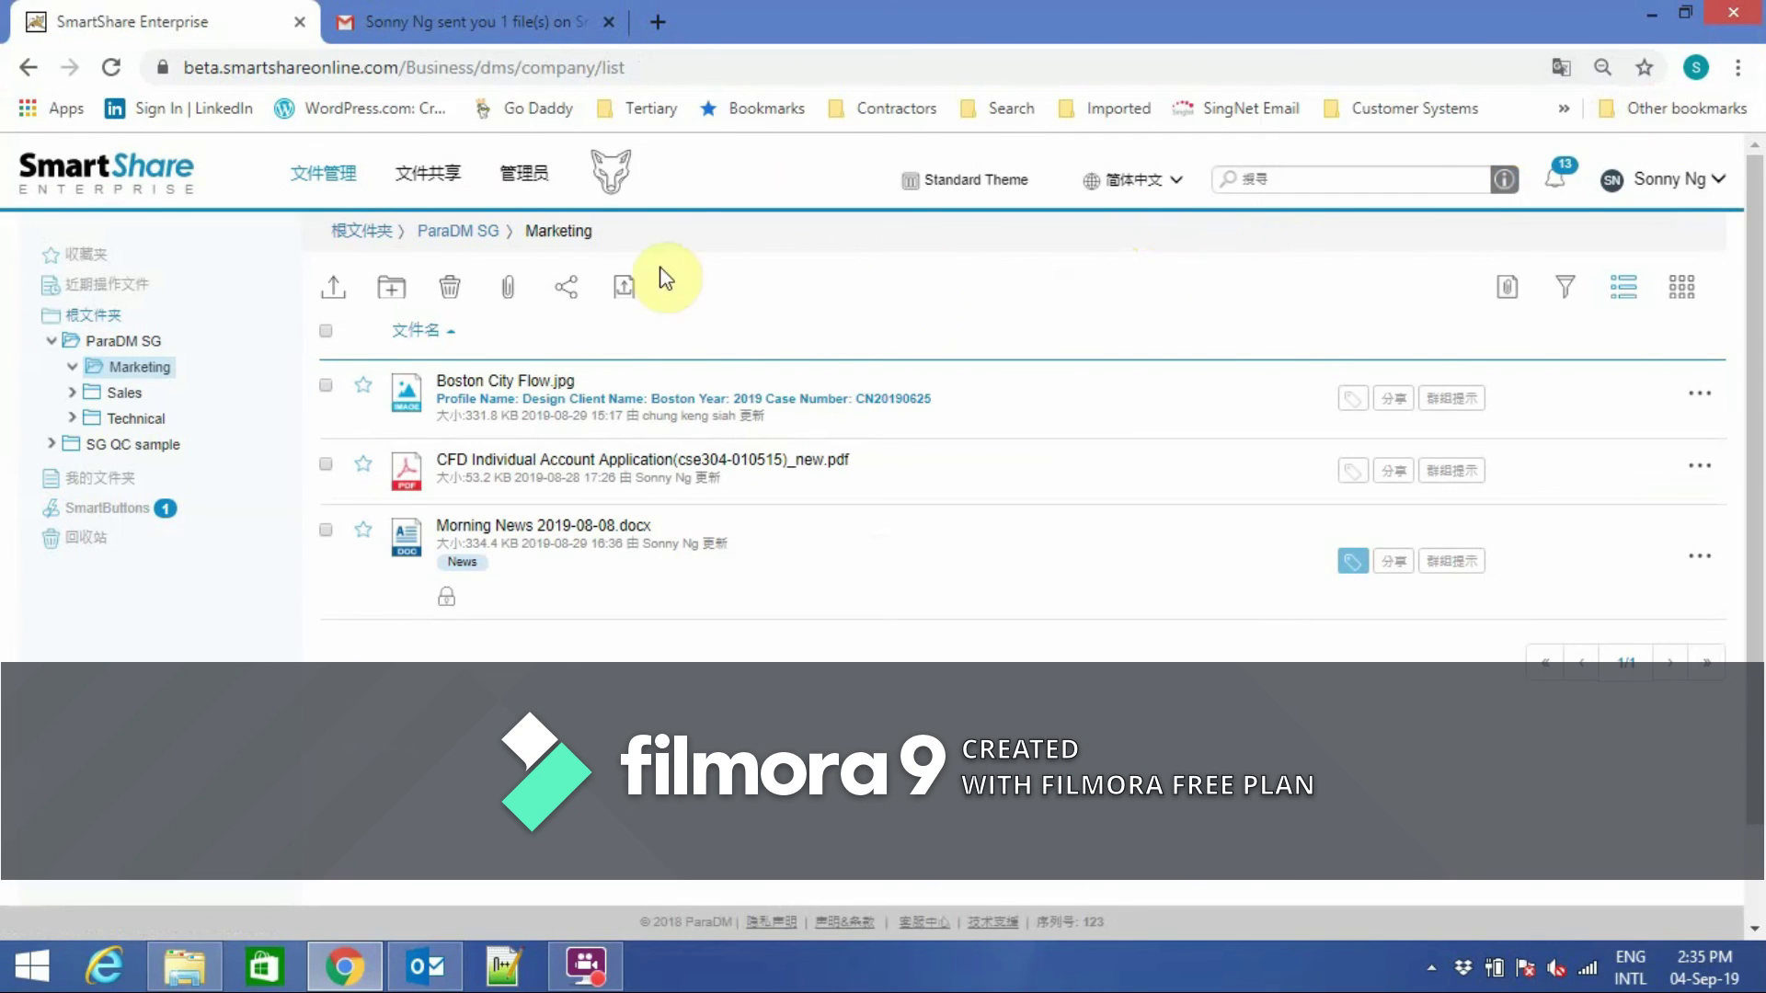
left_click(1177, 182)
left_click(1150, 241)
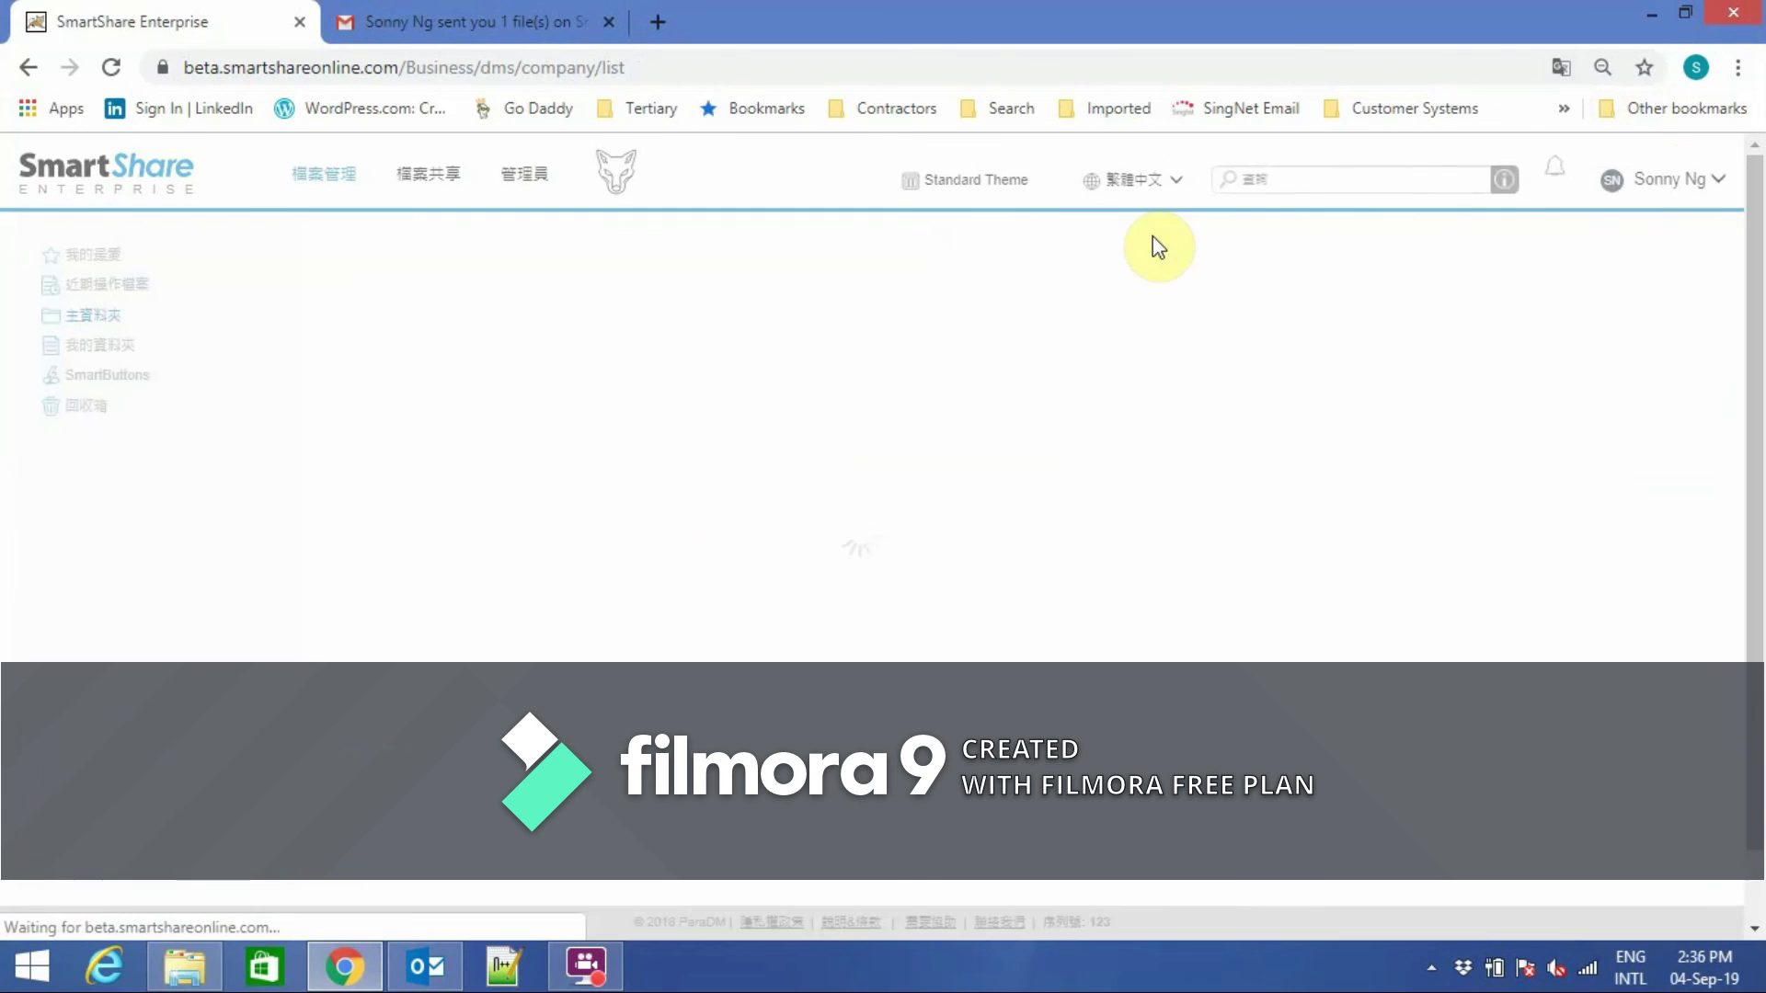
left_click(1181, 184)
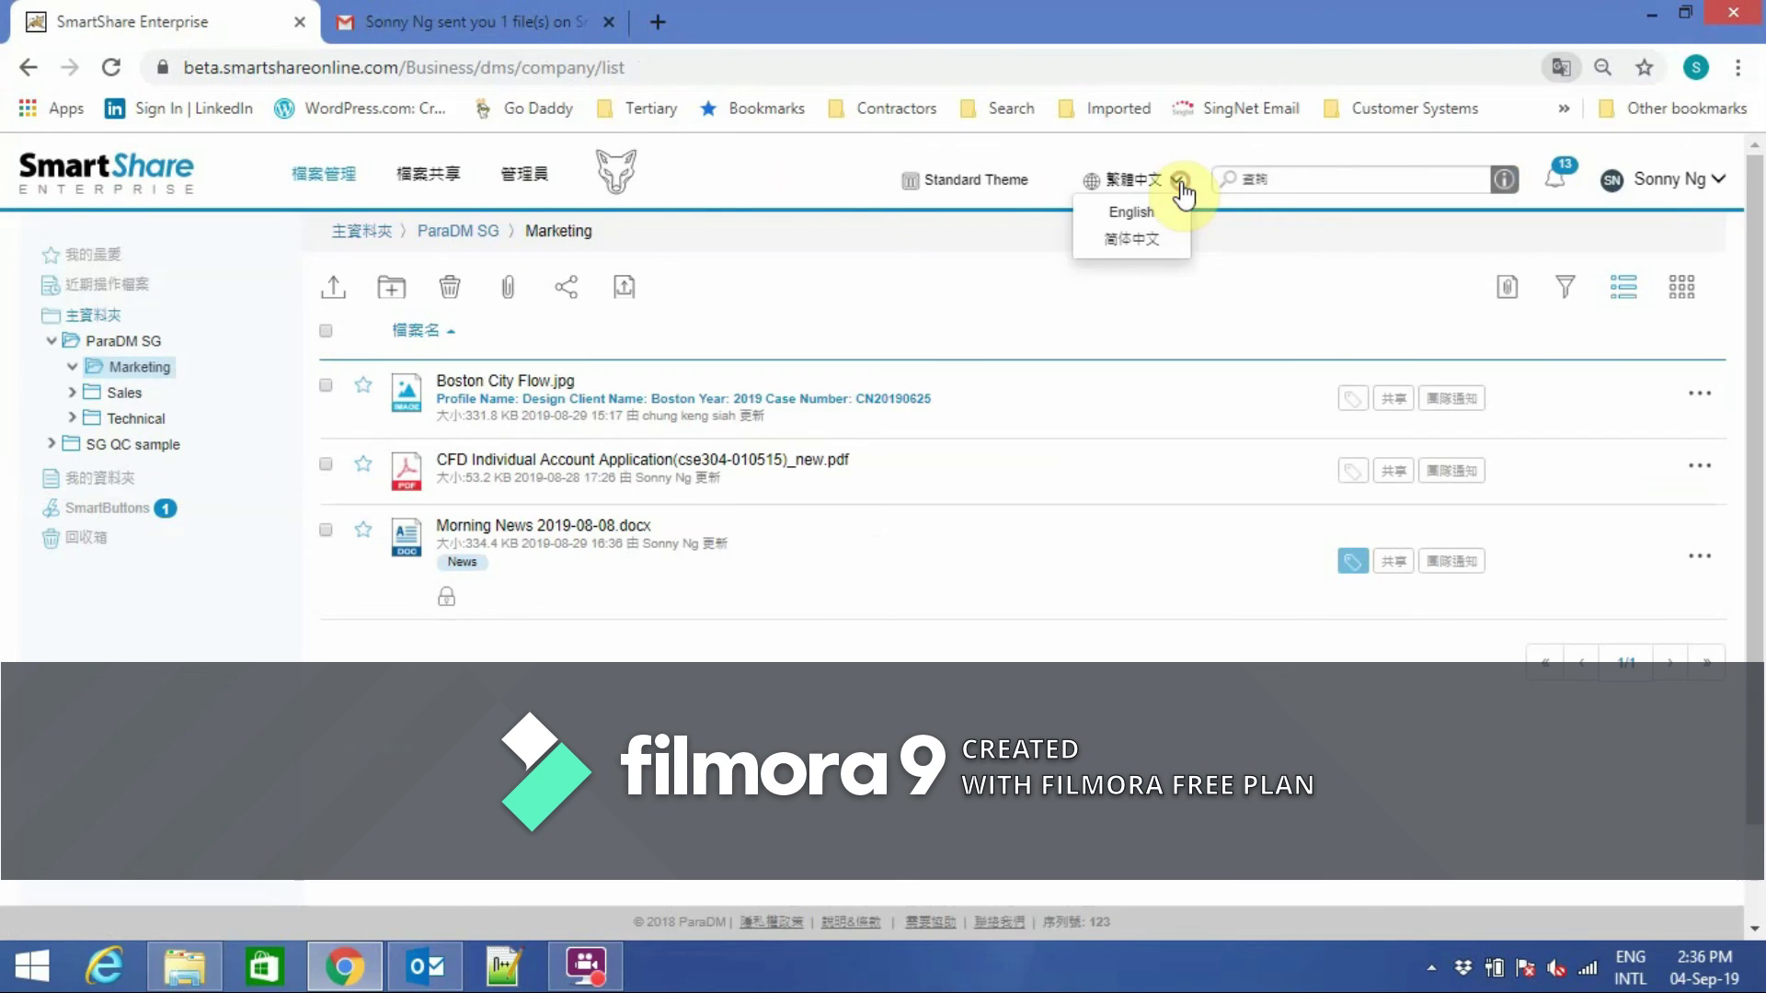
left_click(1149, 218)
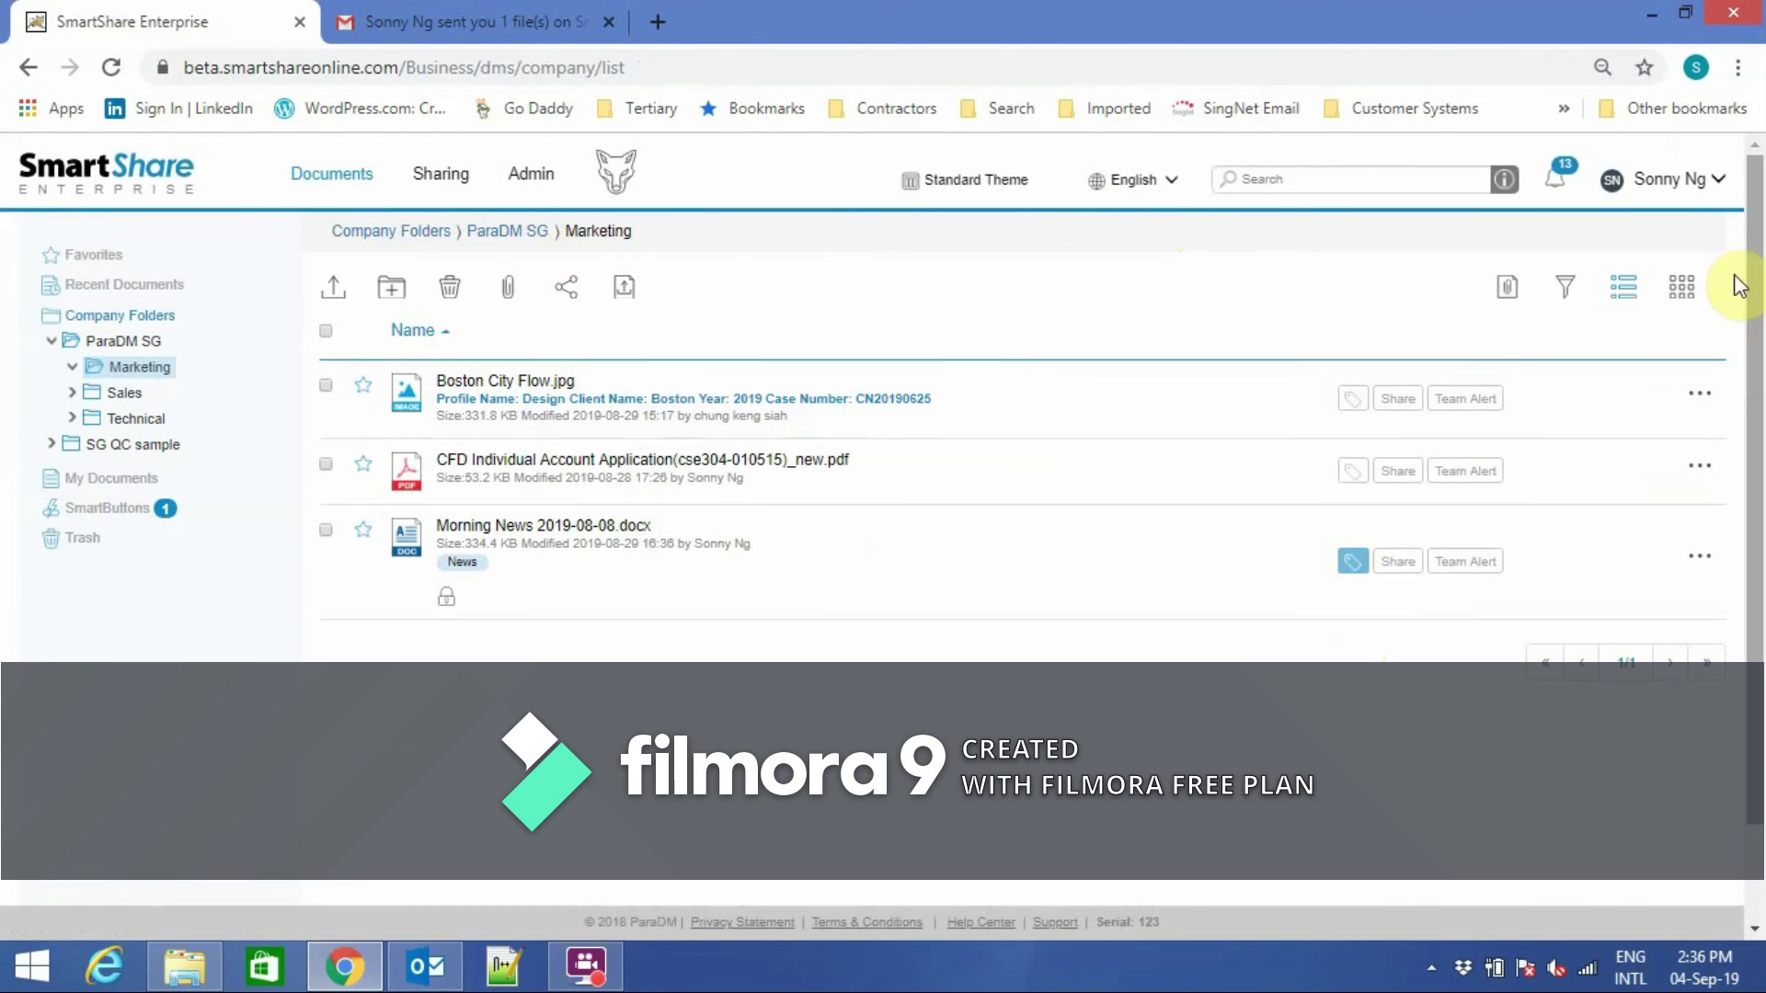
left_click(1712, 180)
left_click(1602, 417)
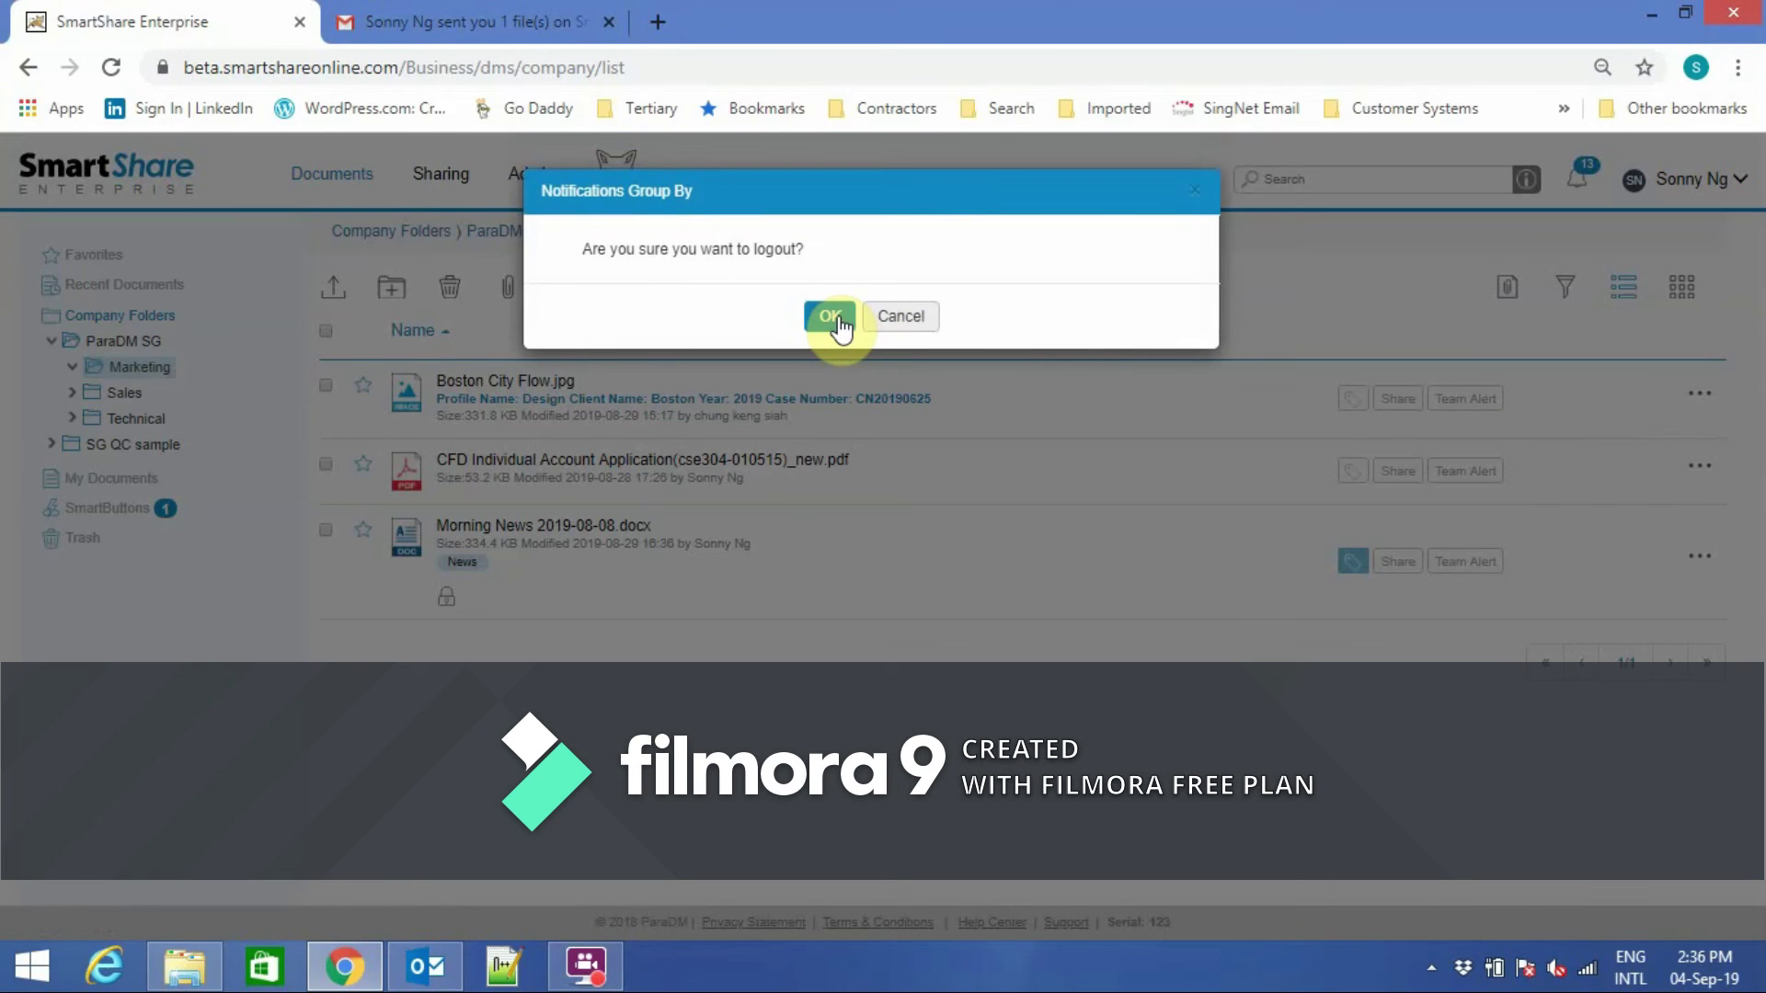